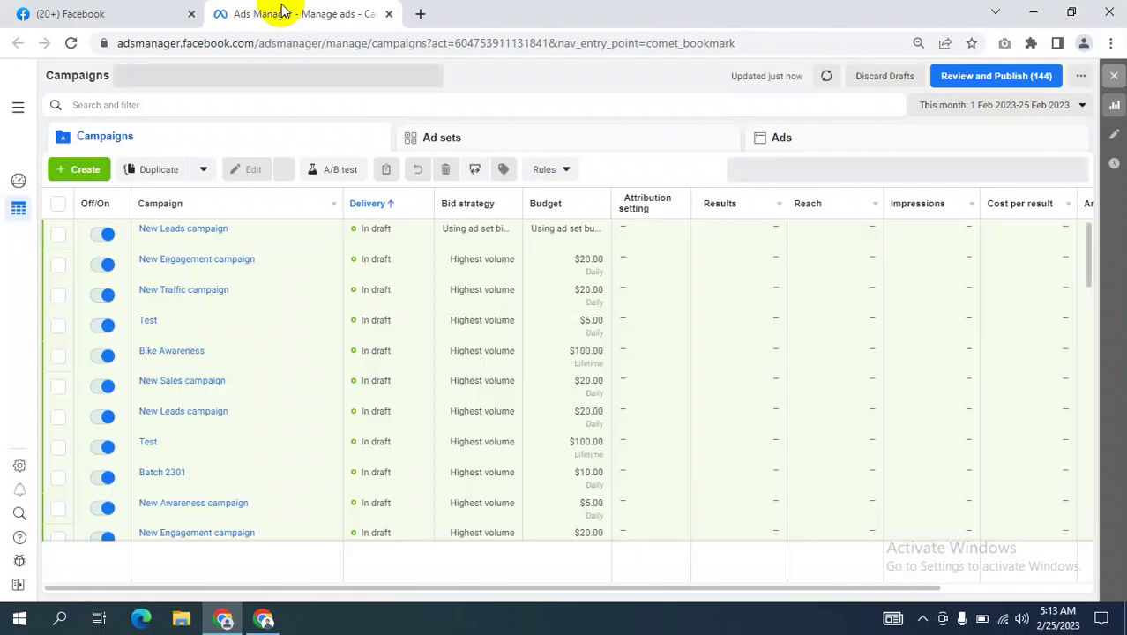
Create a new campaign with the Engagement objective and expand 'Name your campaign'.
left_click(78, 170)
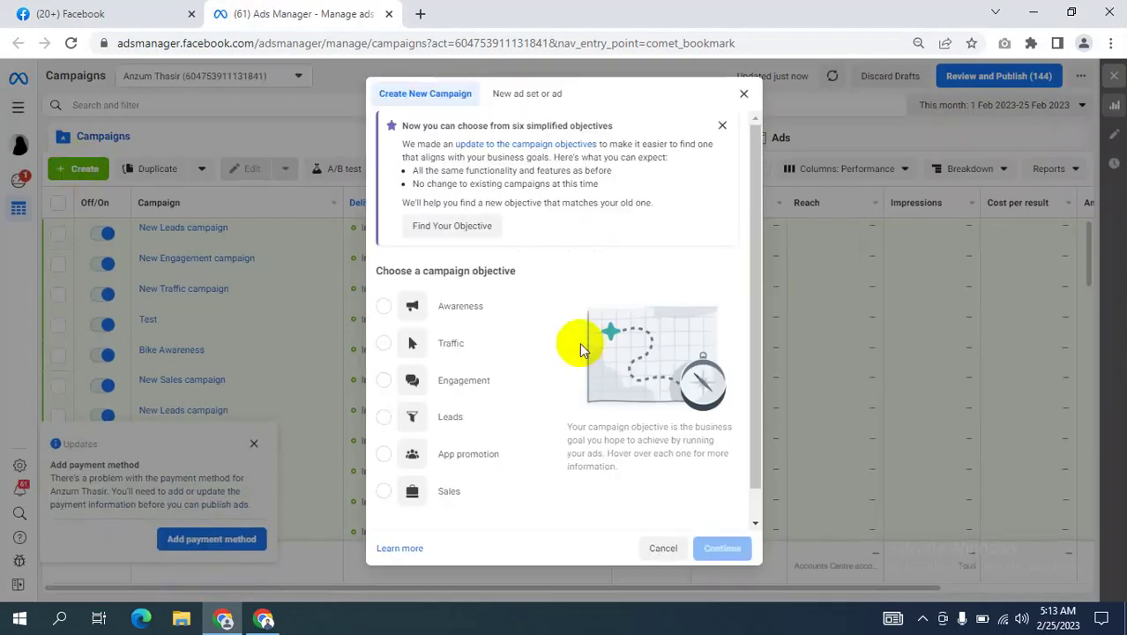
left_click(466, 391)
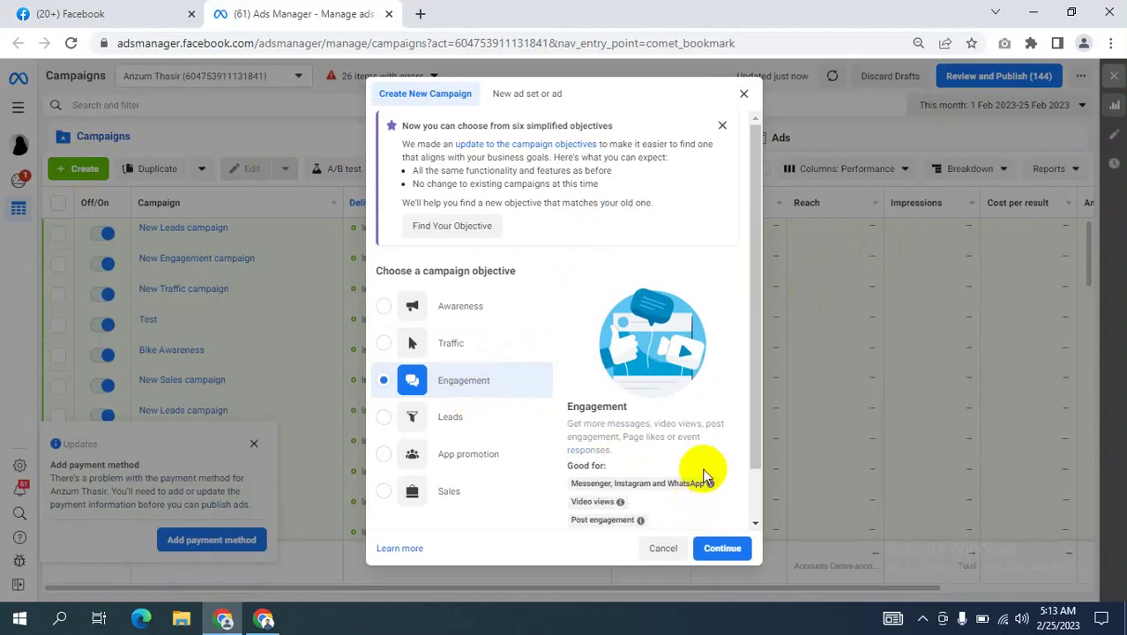
scroll(702, 476, "down", 1)
left_click(677, 512)
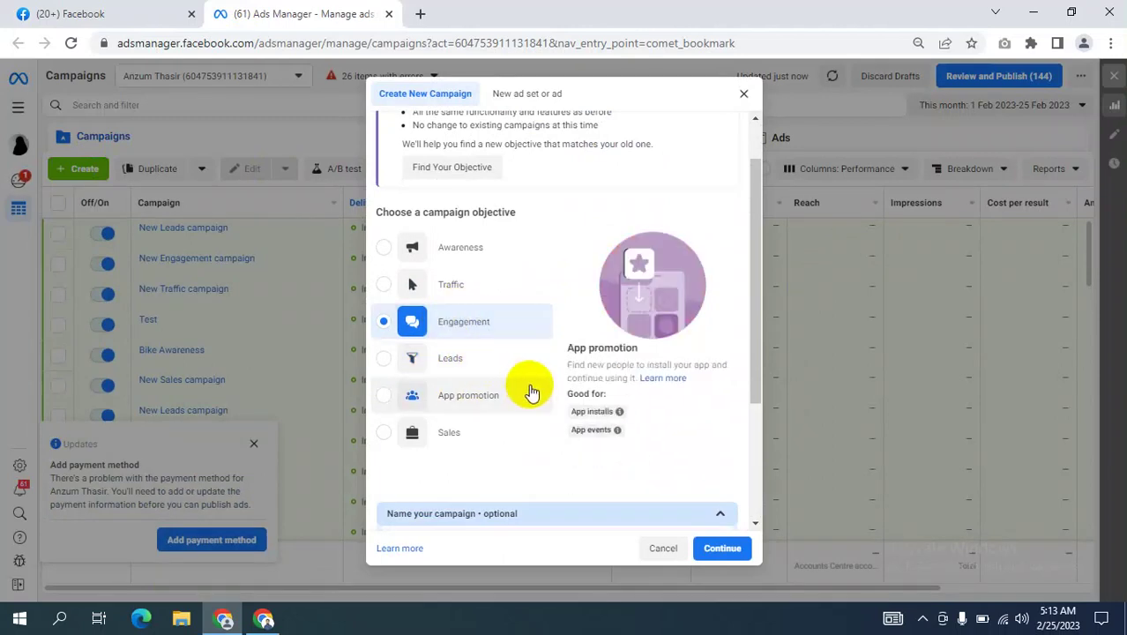
scroll(565, 428, "down", 3)
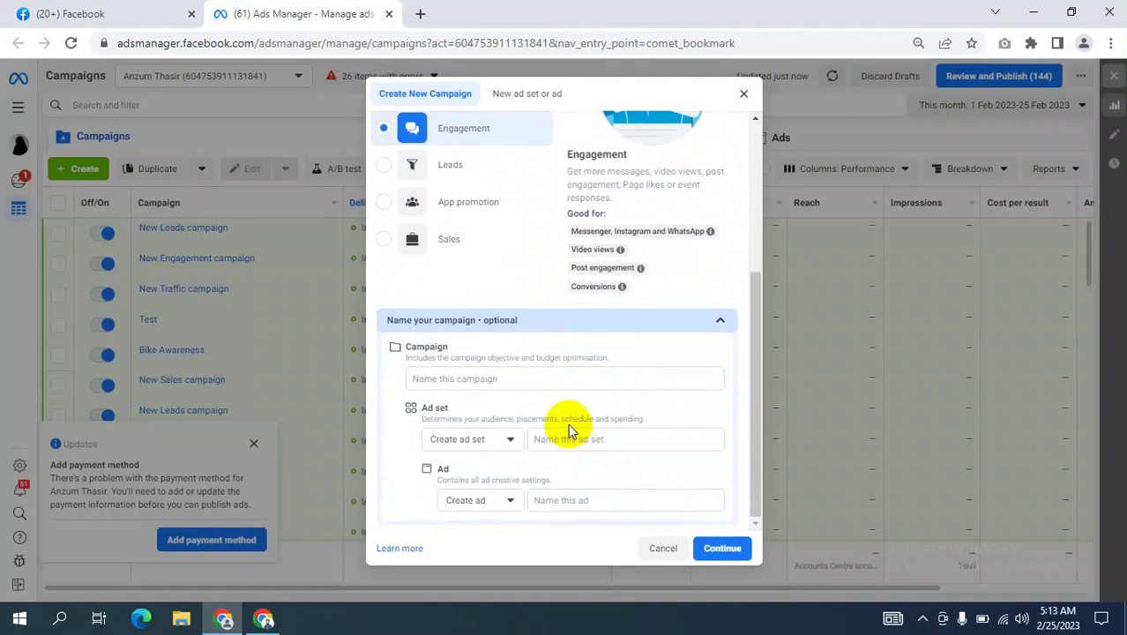
scroll(582, 353, "up", 2)
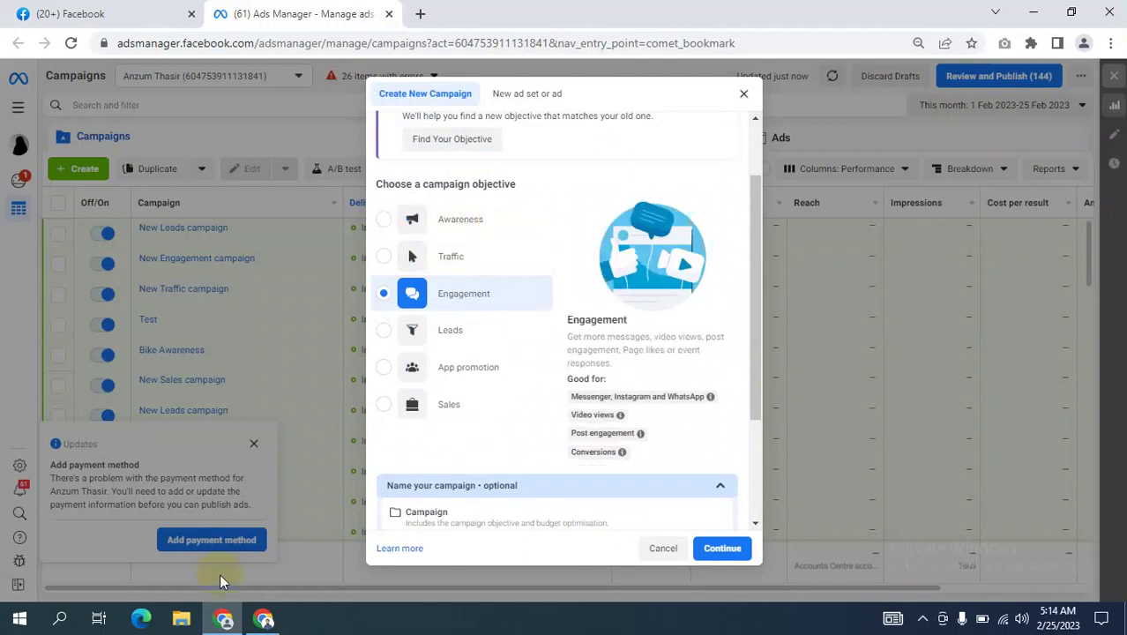
Browse My Drive's Class recording folder and look at the faststone capture.zip preview.
left_click(223, 623)
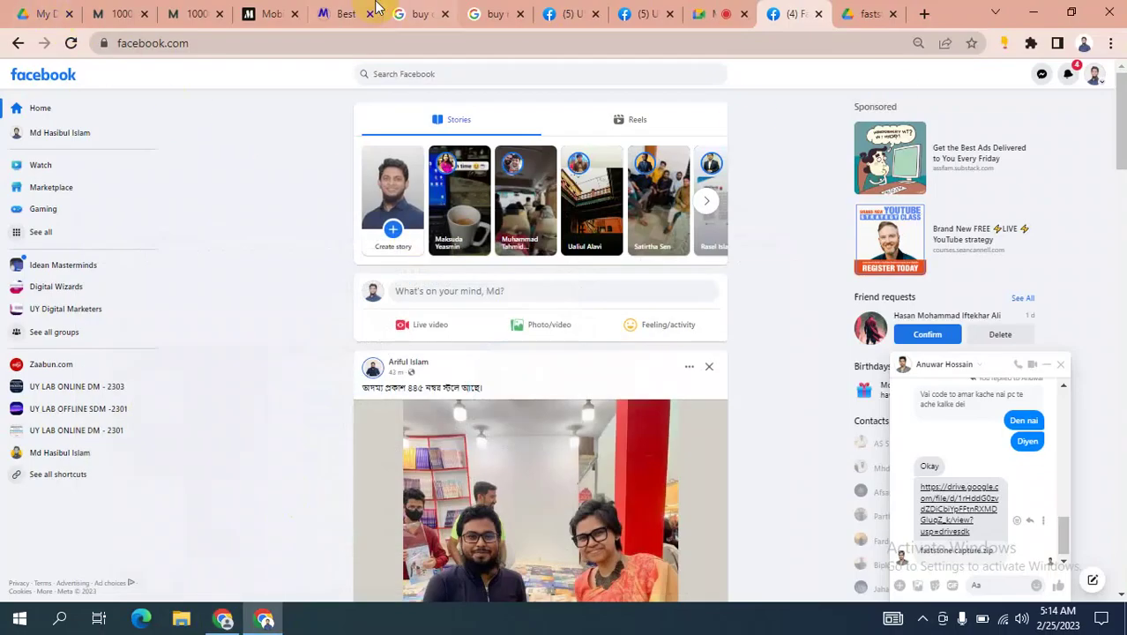
left_click(39, 13)
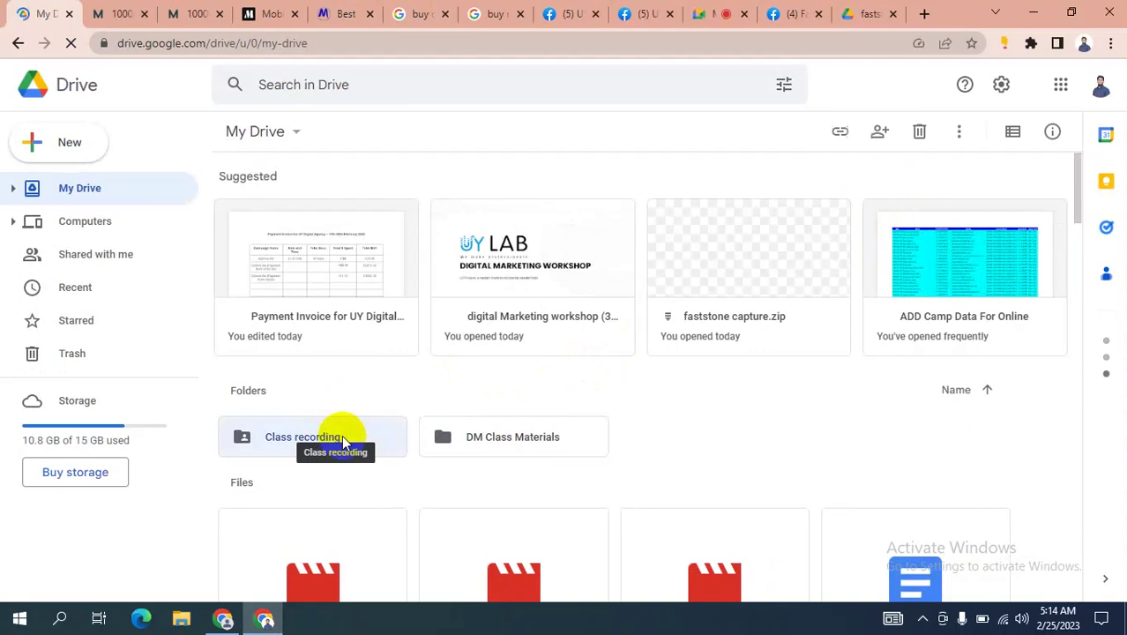
left_click(344, 437)
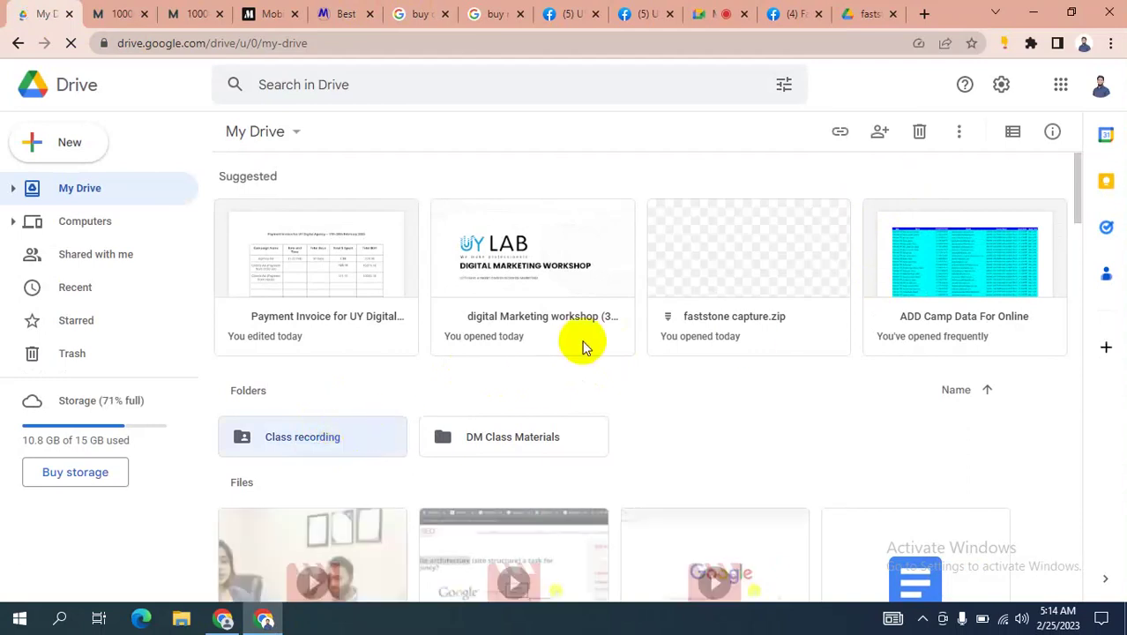
left_click(264, 619)
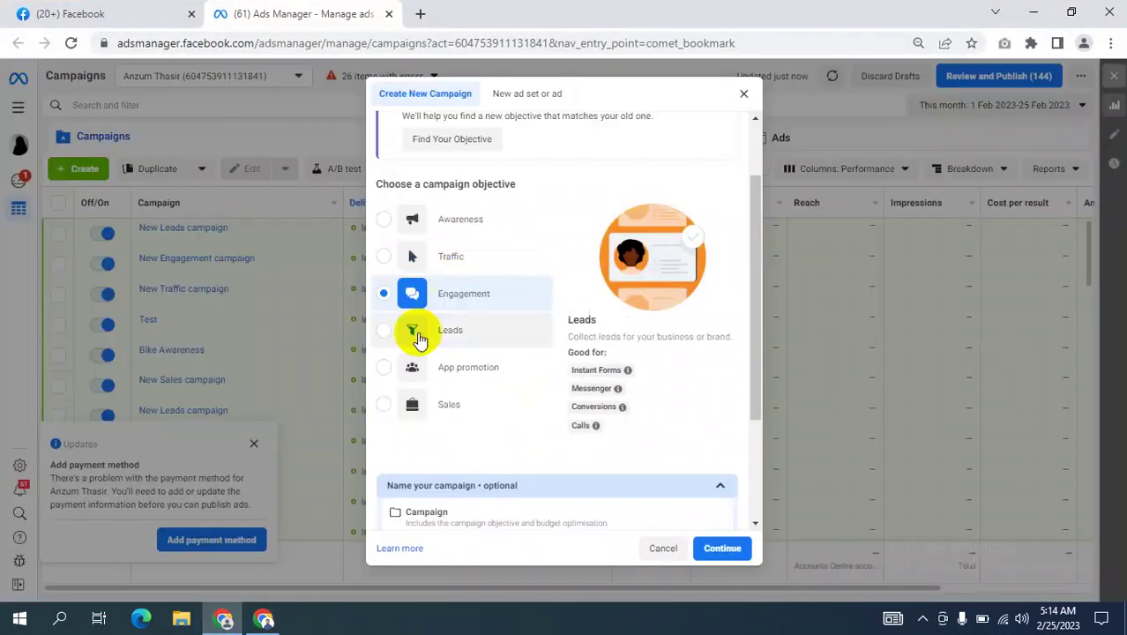
left_click(264, 619)
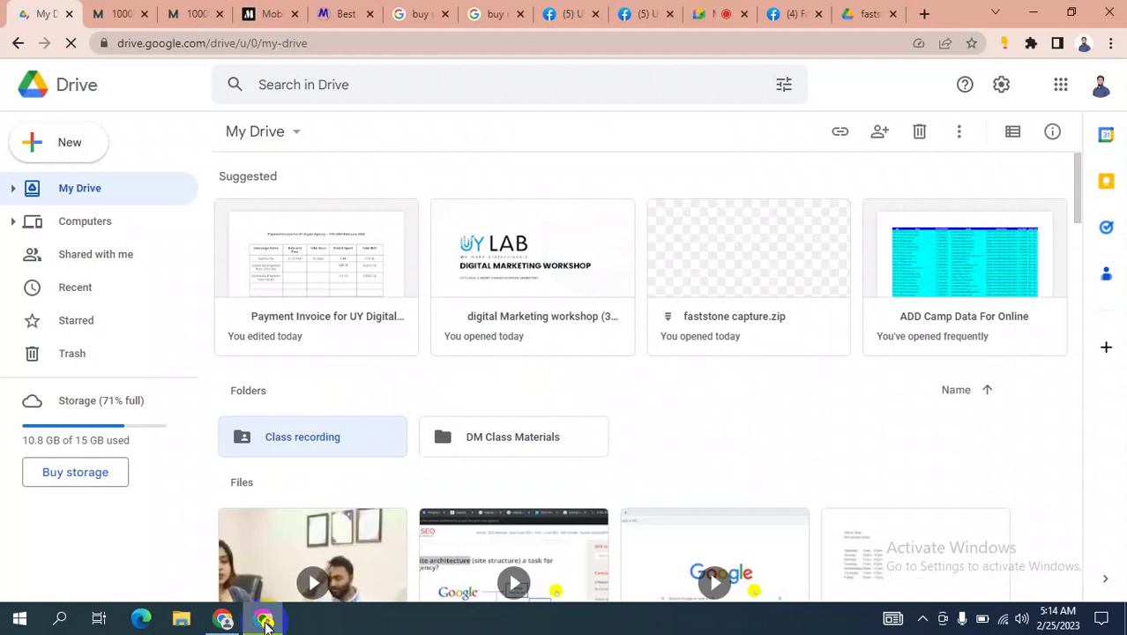
left_click(860, 13)
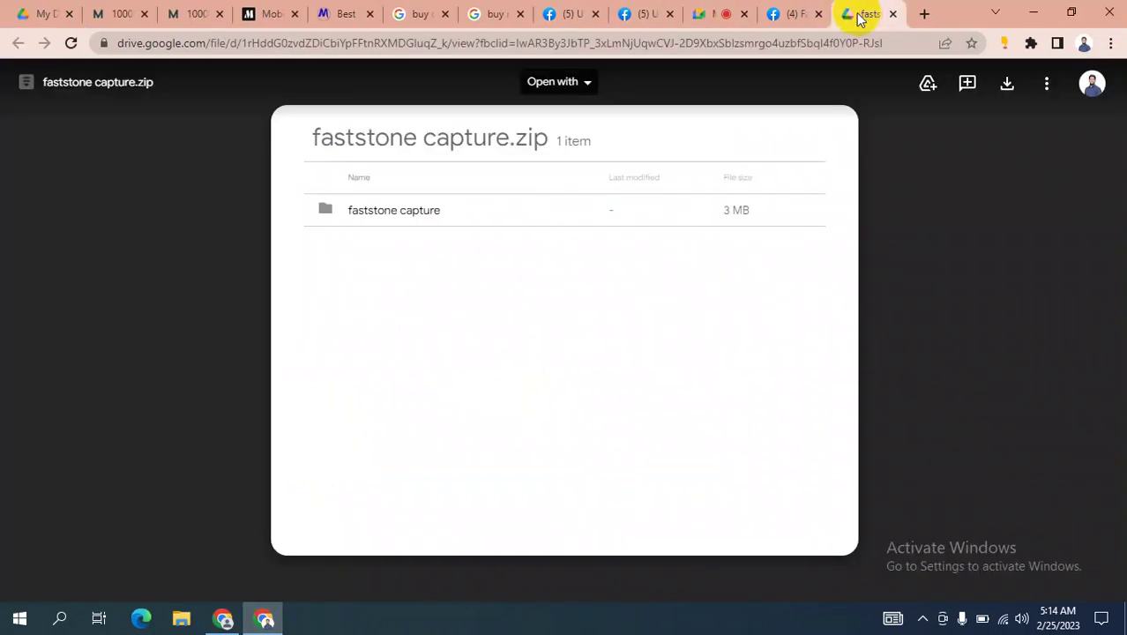
Present the entire screen in the Google Meet call, then go back to My Drive.
left_click(707, 12)
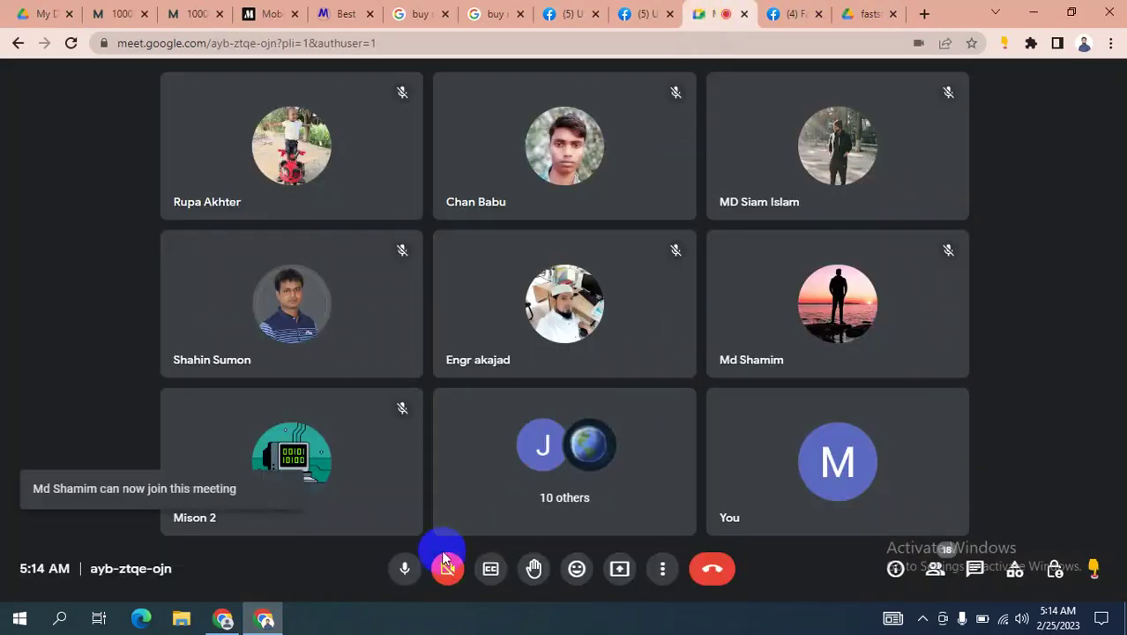
left_click(620, 569)
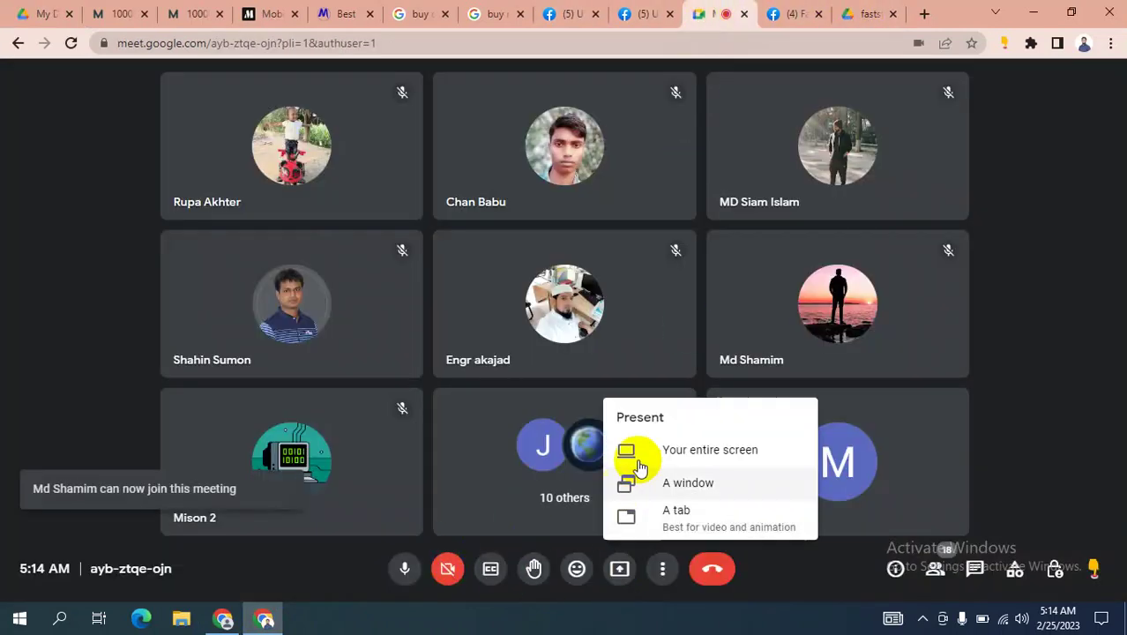
left_click(684, 461)
left_click(529, 277)
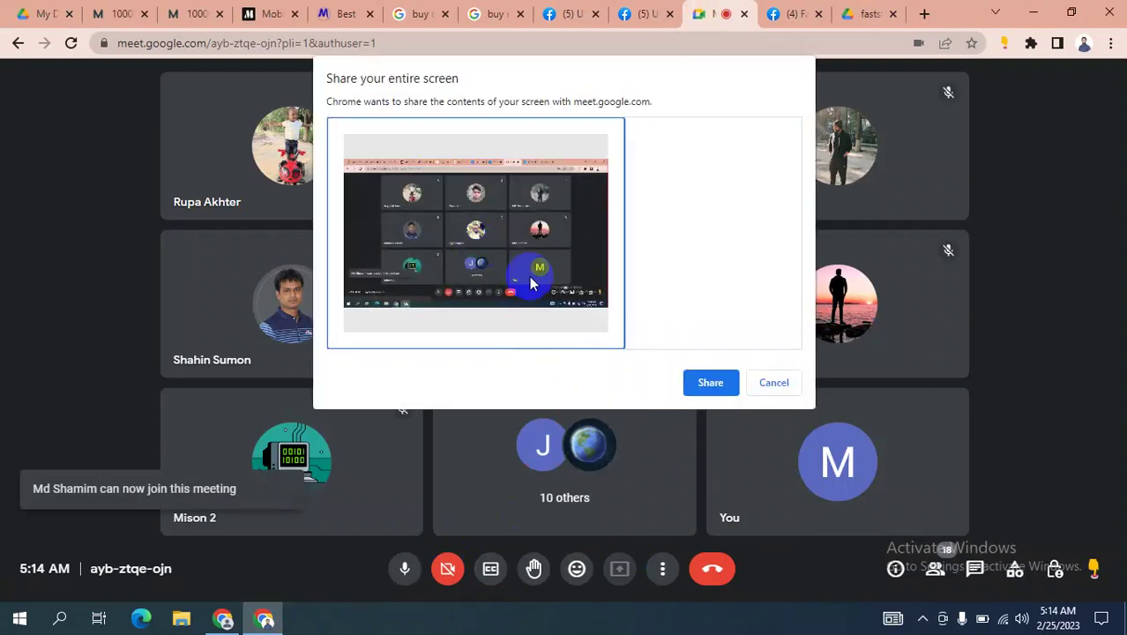
left_click(711, 383)
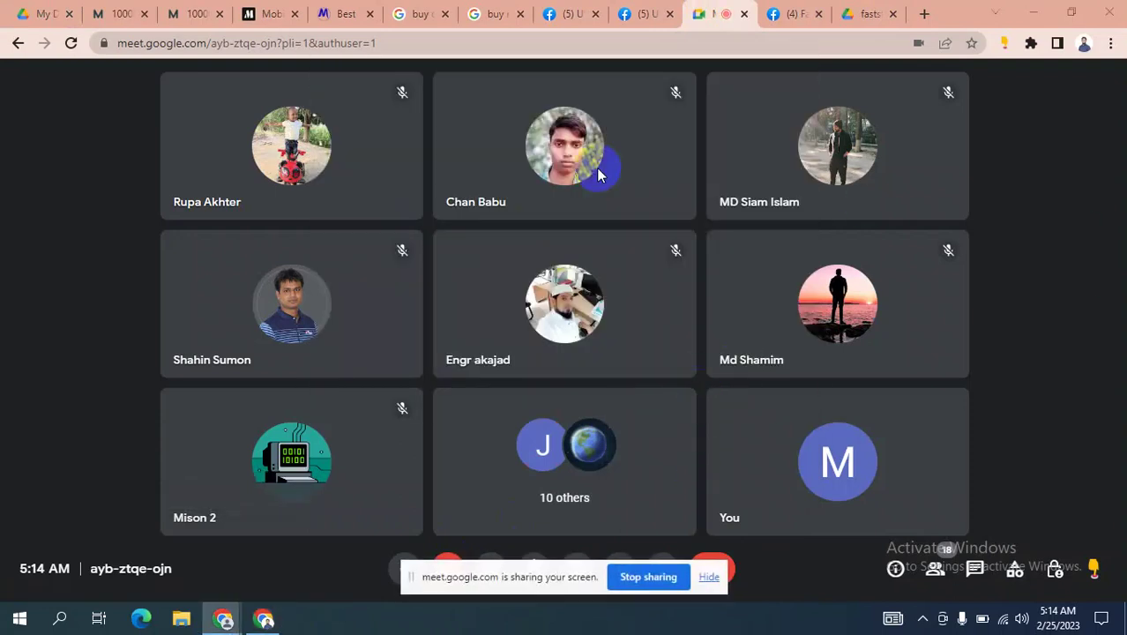
left_click(33, 13)
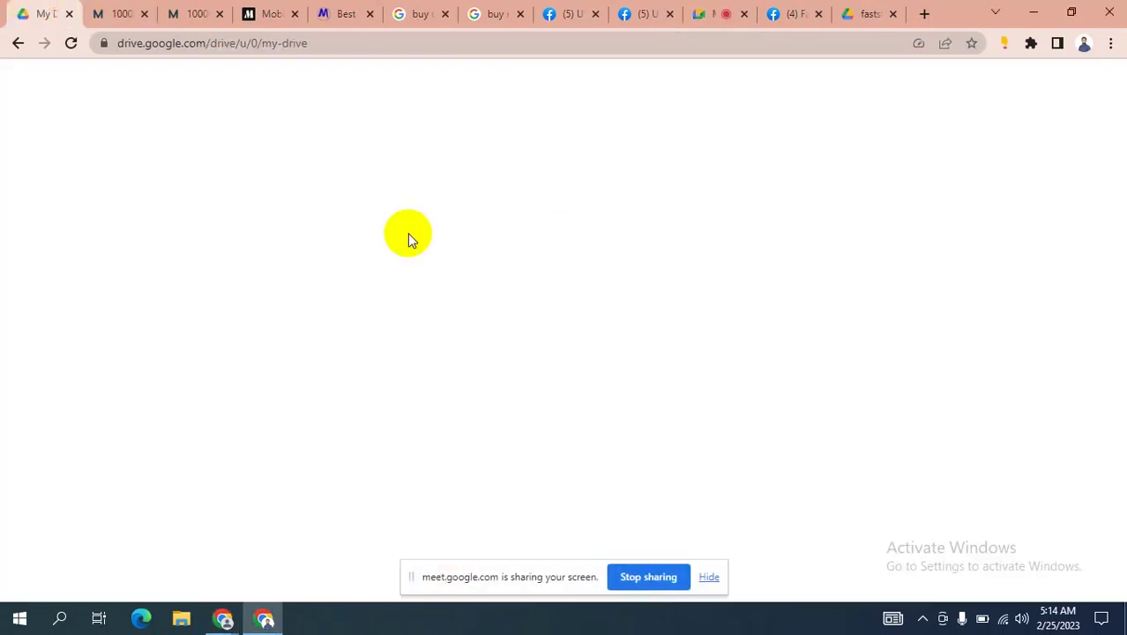
Open Class recording > SDM 2303 and preview the Class 7.mp4 recording.
scroll(505, 354, "down", 2)
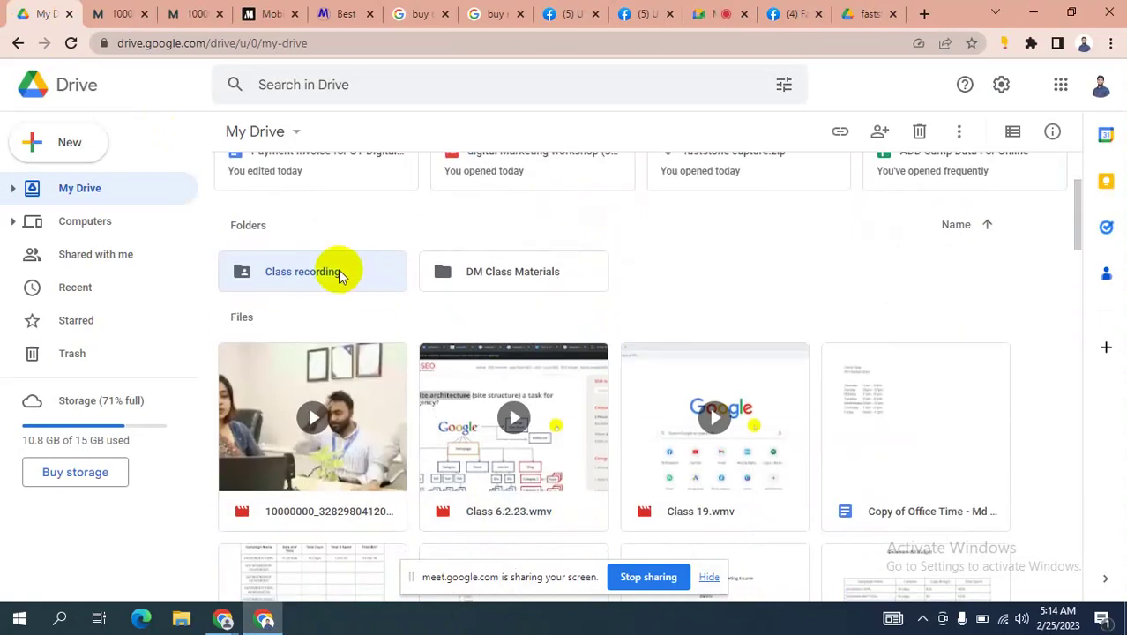
double_click(341, 276)
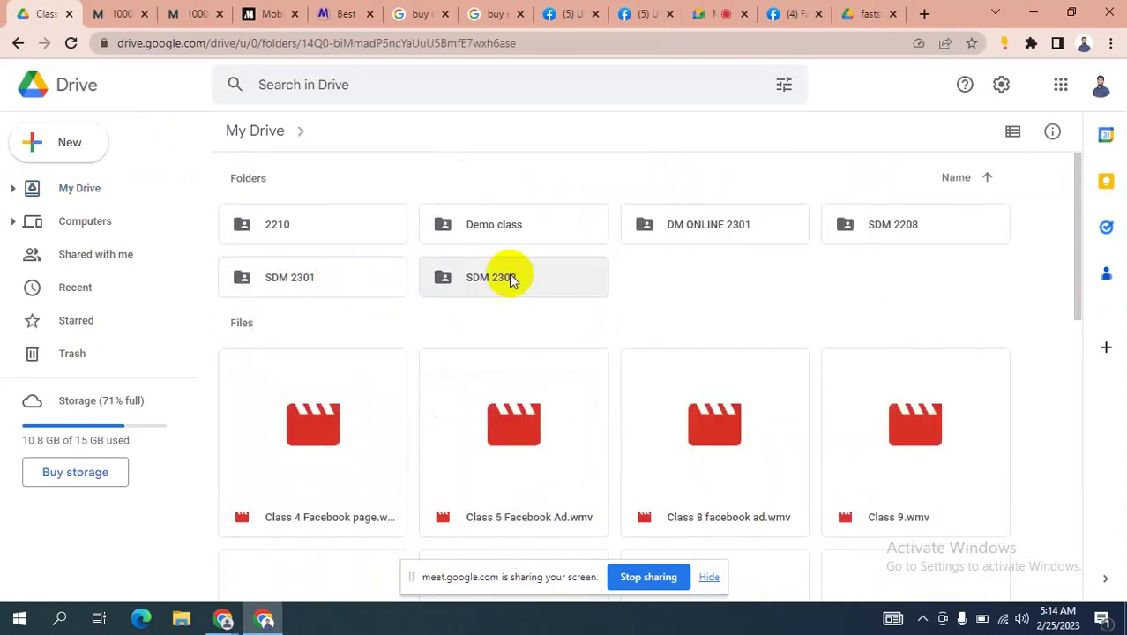
double_click(532, 278)
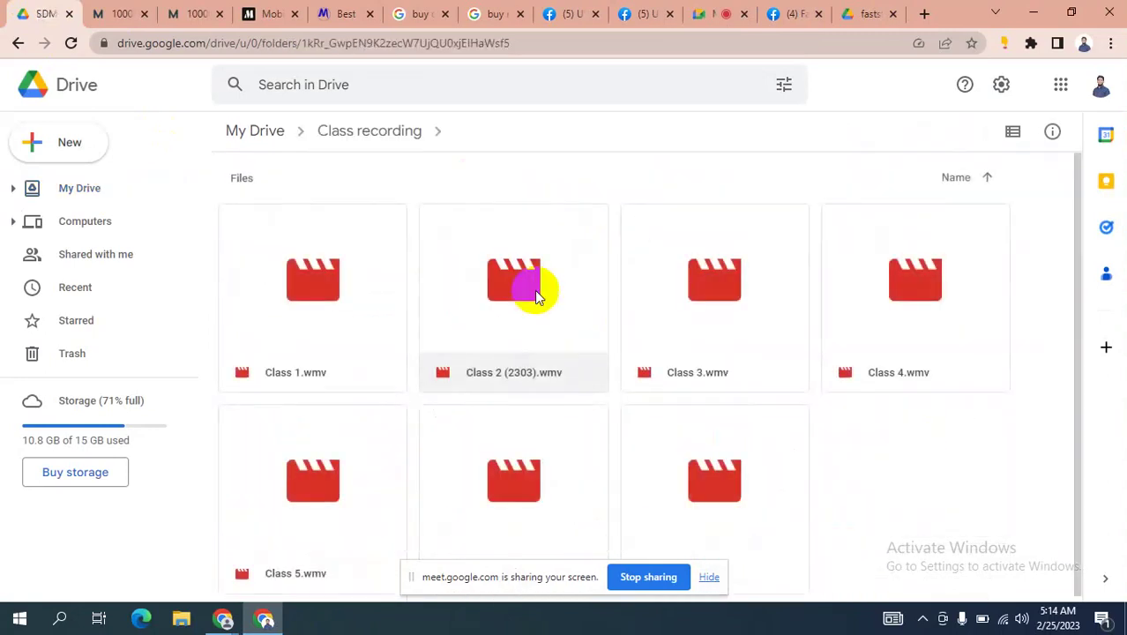
scroll(710, 310, "down", 1)
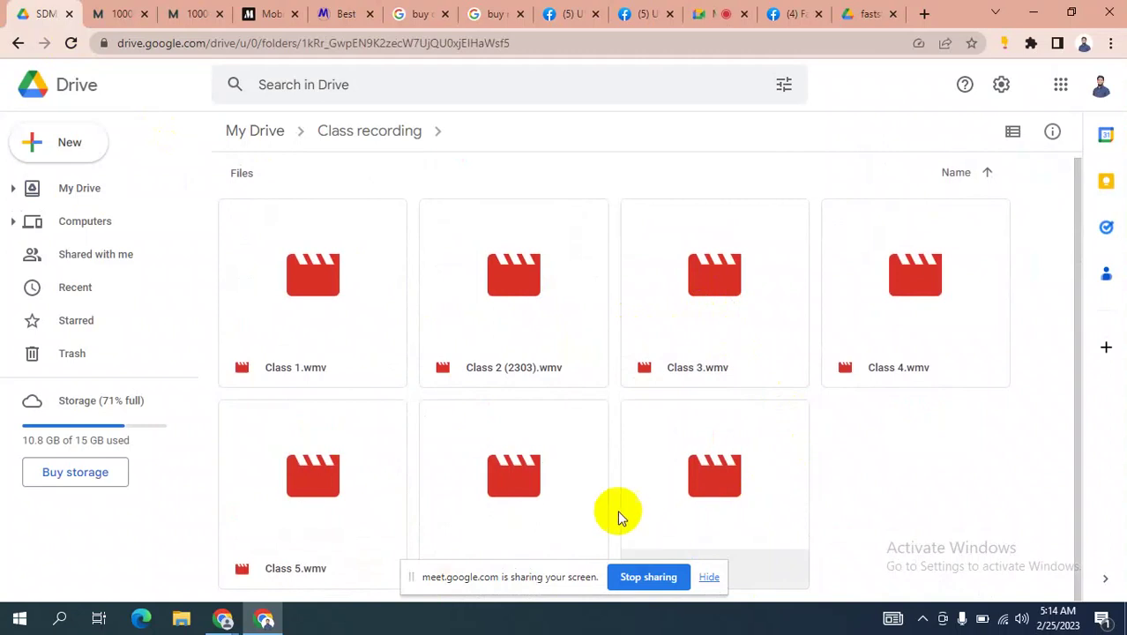
left_click(710, 578)
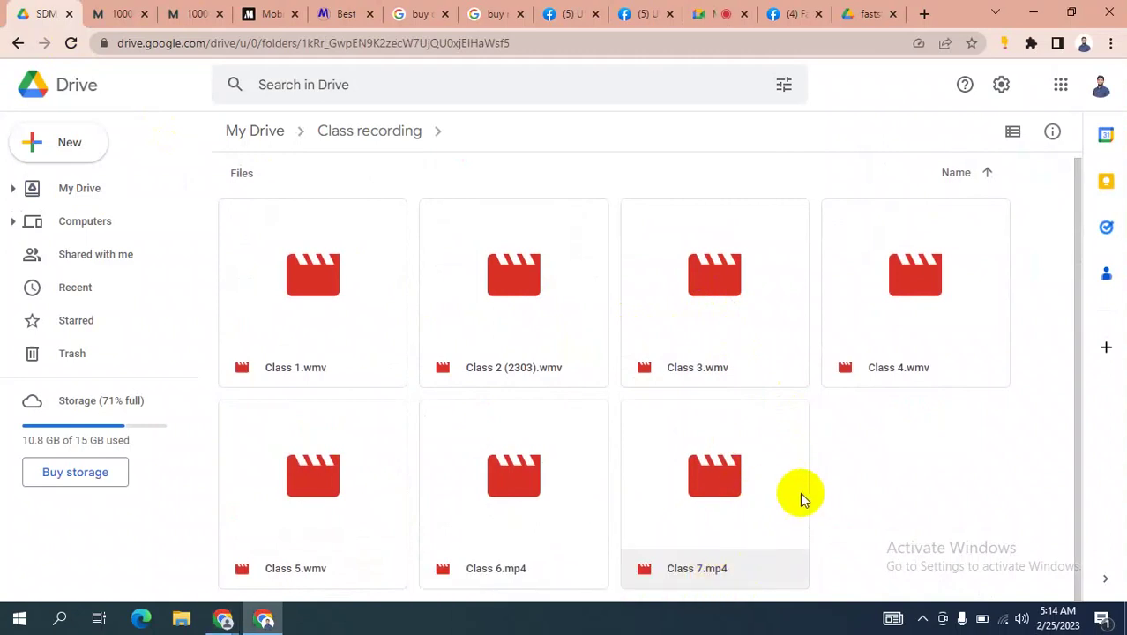
double_click(716, 496)
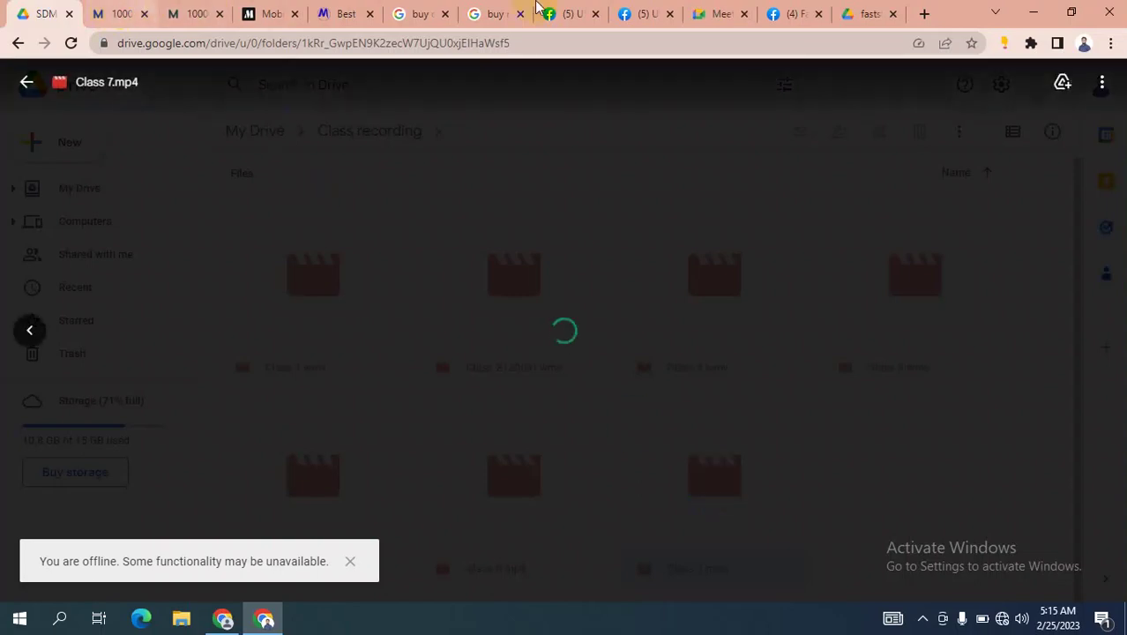
Dismiss Meet's dial-in suggestion and check the Wi-Fi connection.
left_click(701, 13)
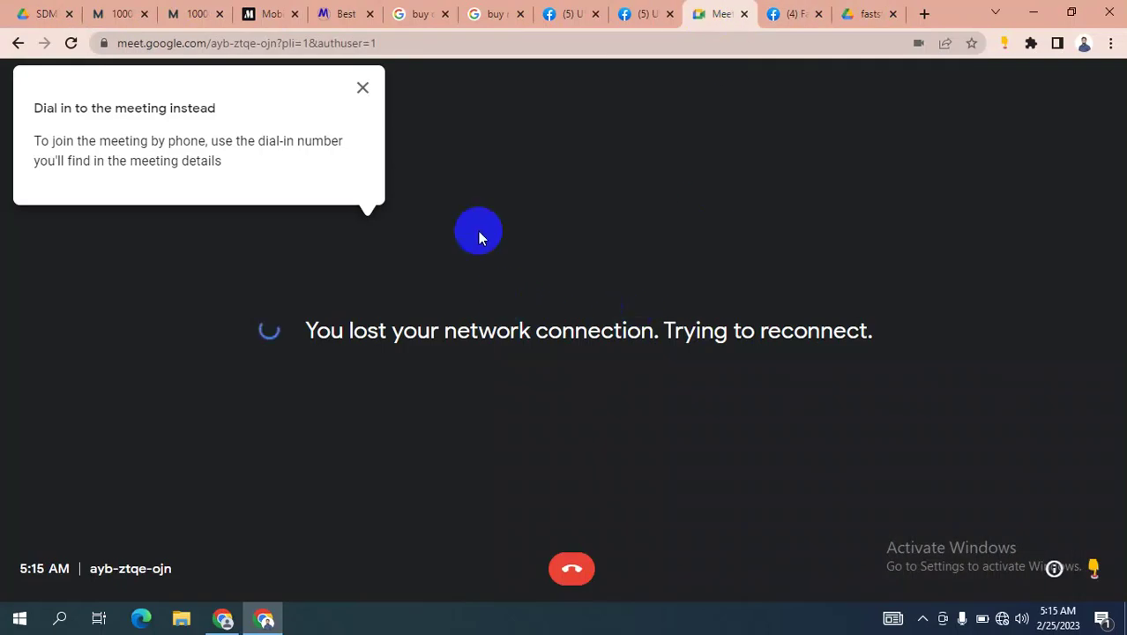
left_click(363, 87)
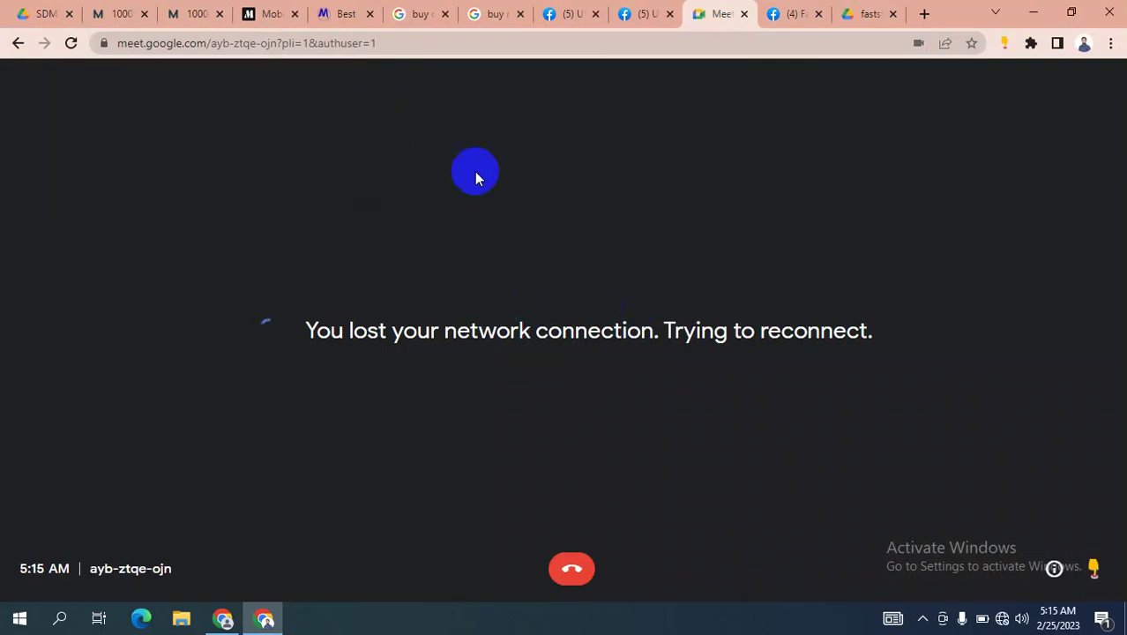
left_click(1006, 620)
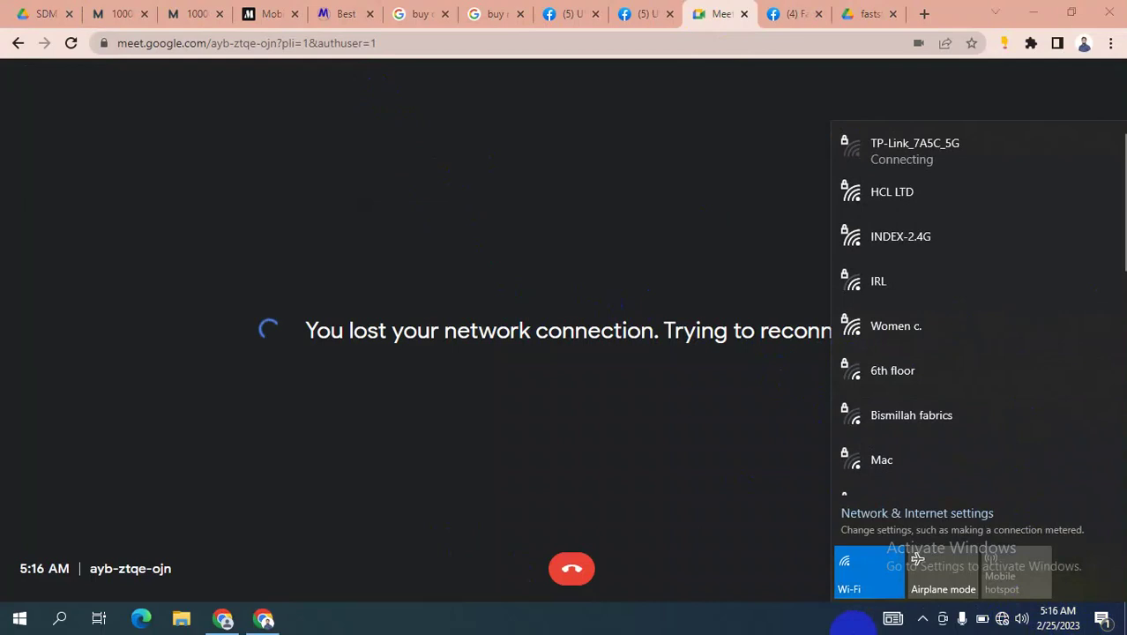
left_click(1003, 620)
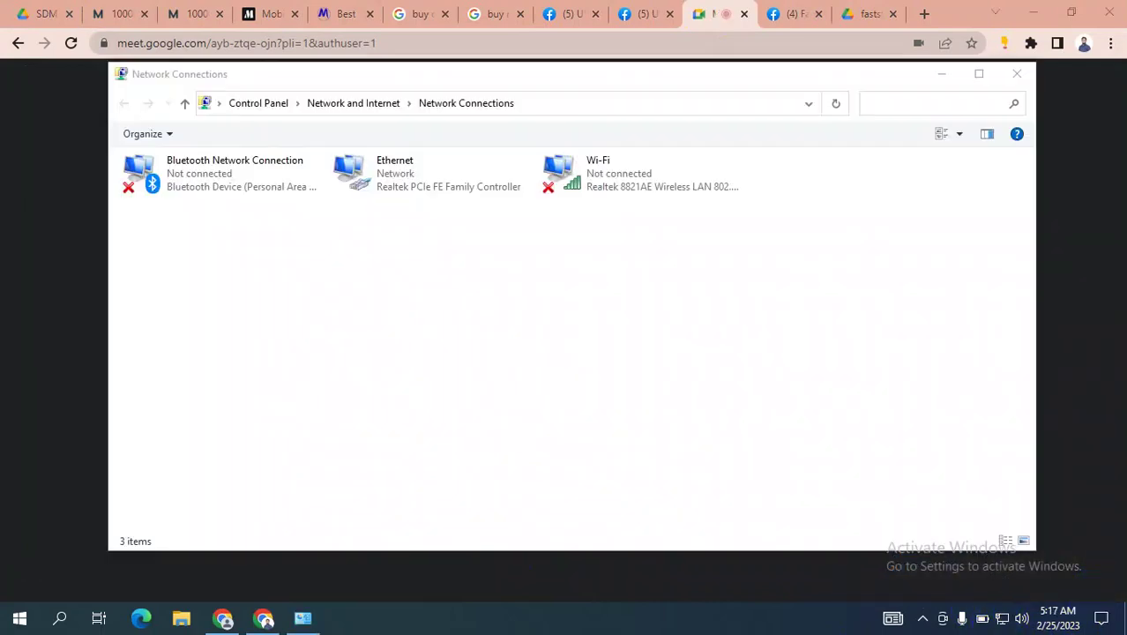
left_click(1017, 73)
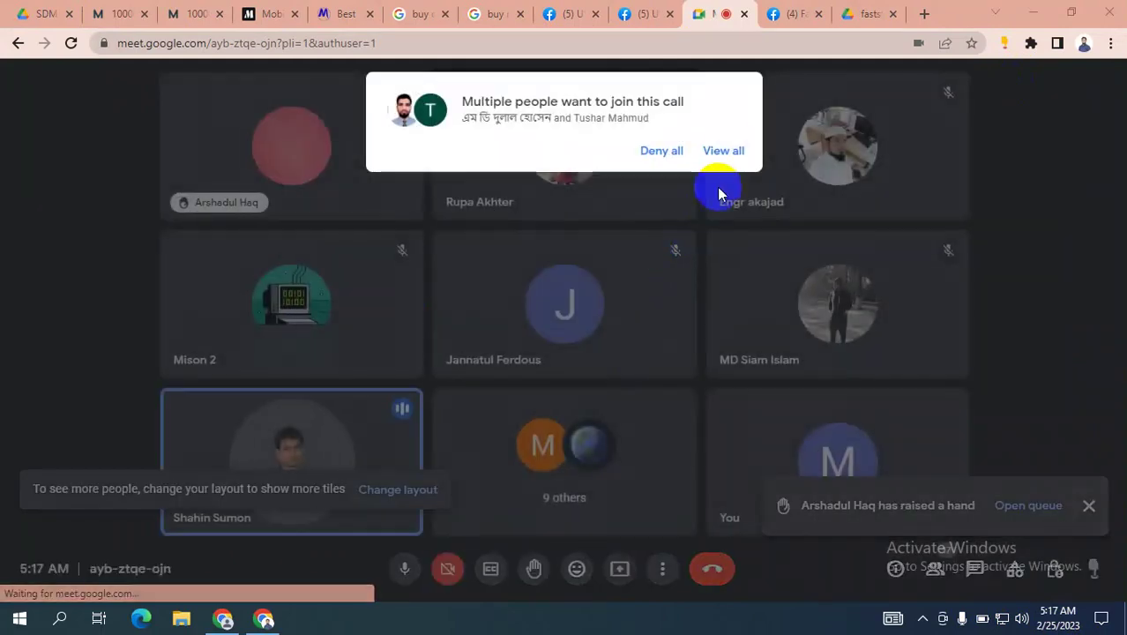
Admit both waiting participants to the call and return to the Drive recording.
left_click(723, 152)
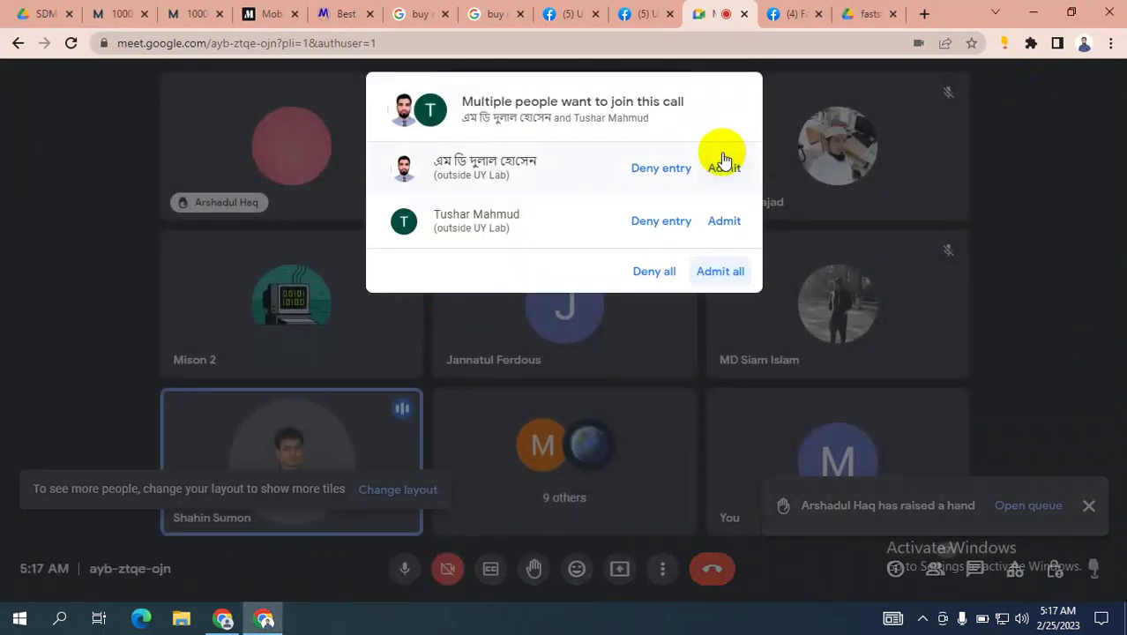
left_click(714, 272)
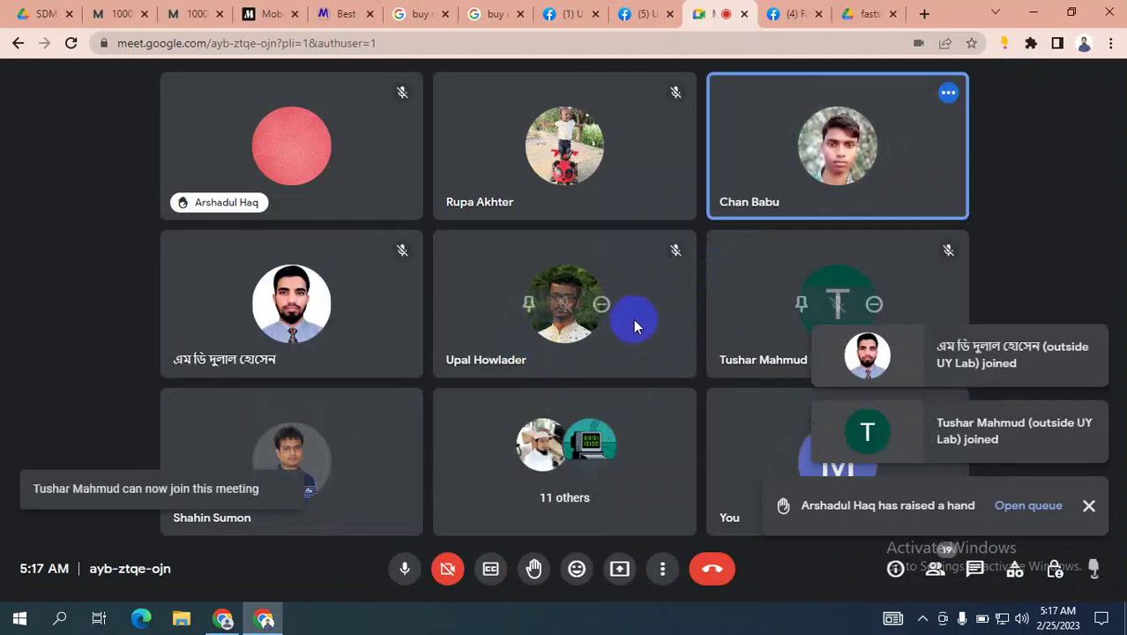
left_click(41, 11)
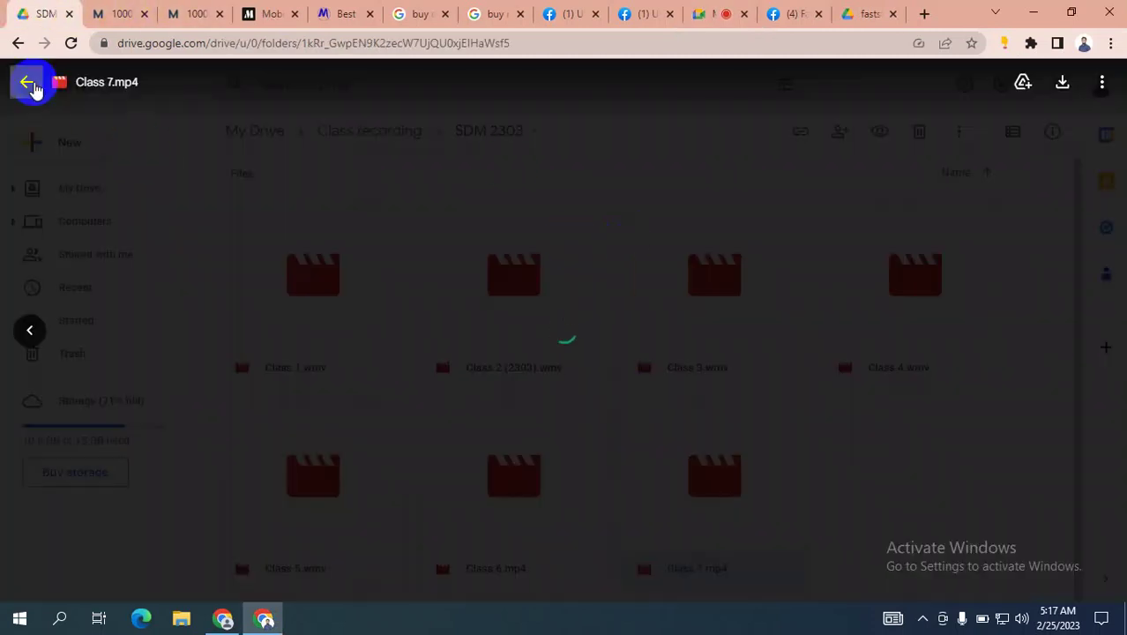
Close and reopen the Class 7.mp4 preview, then return to the Google Meet call.
left_click(29, 81)
left_click(698, 488)
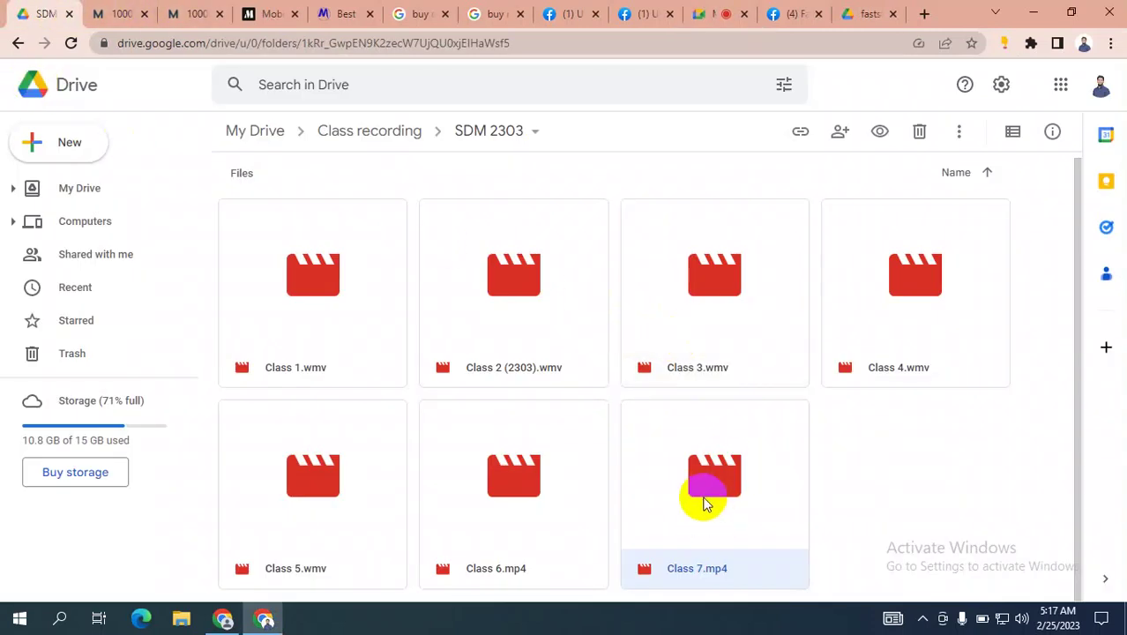
left_click(703, 498)
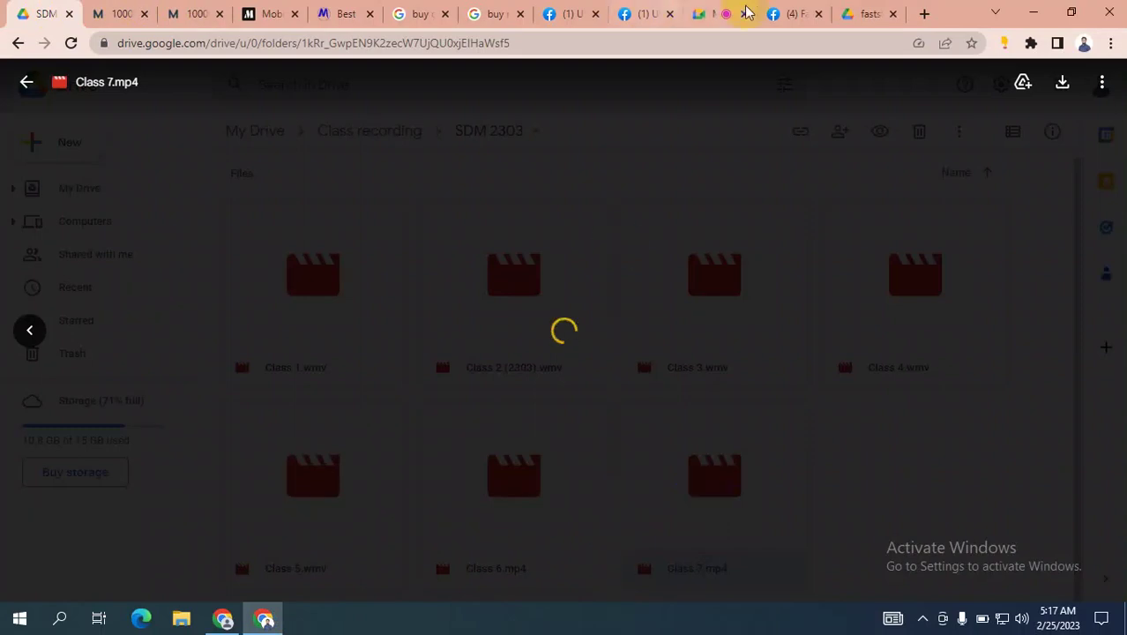
left_click(714, 13)
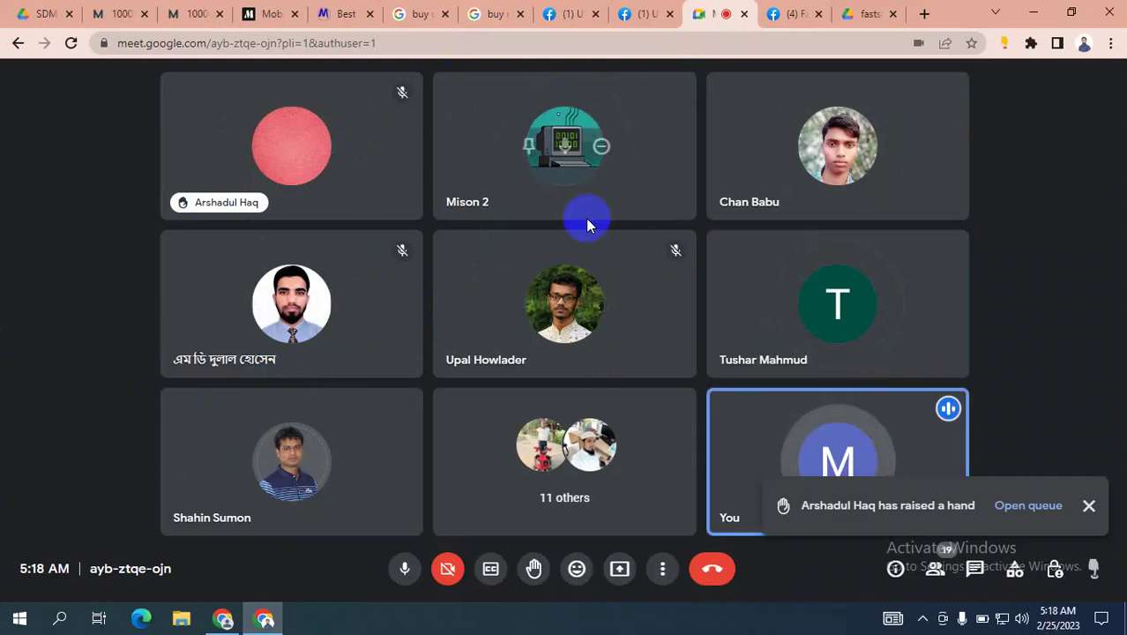
left_click(863, 13)
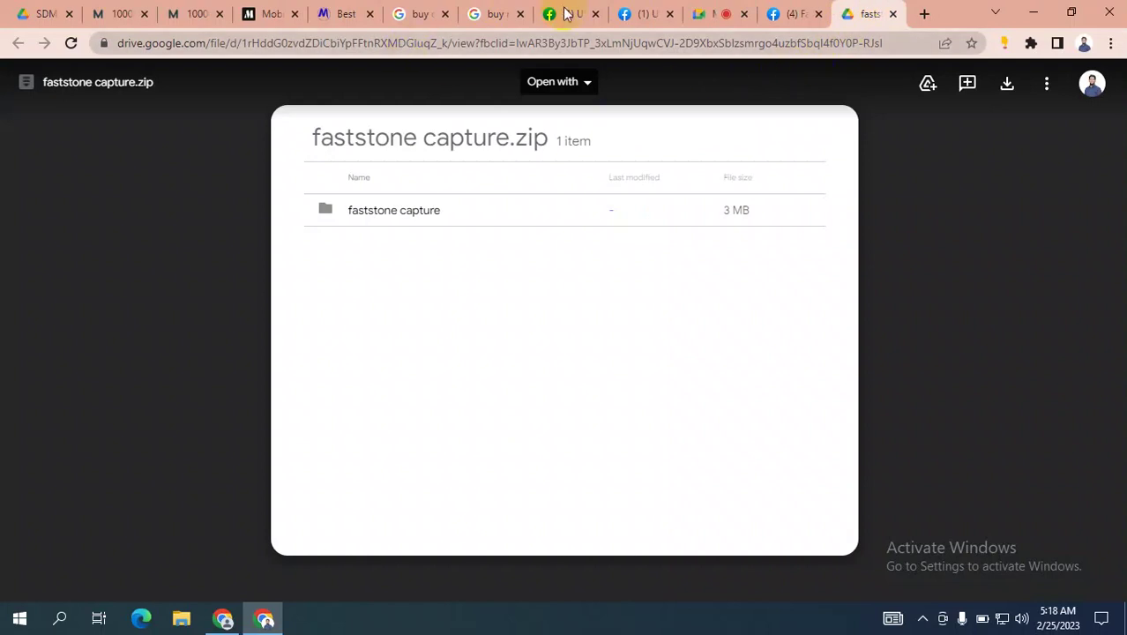
left_click(710, 14)
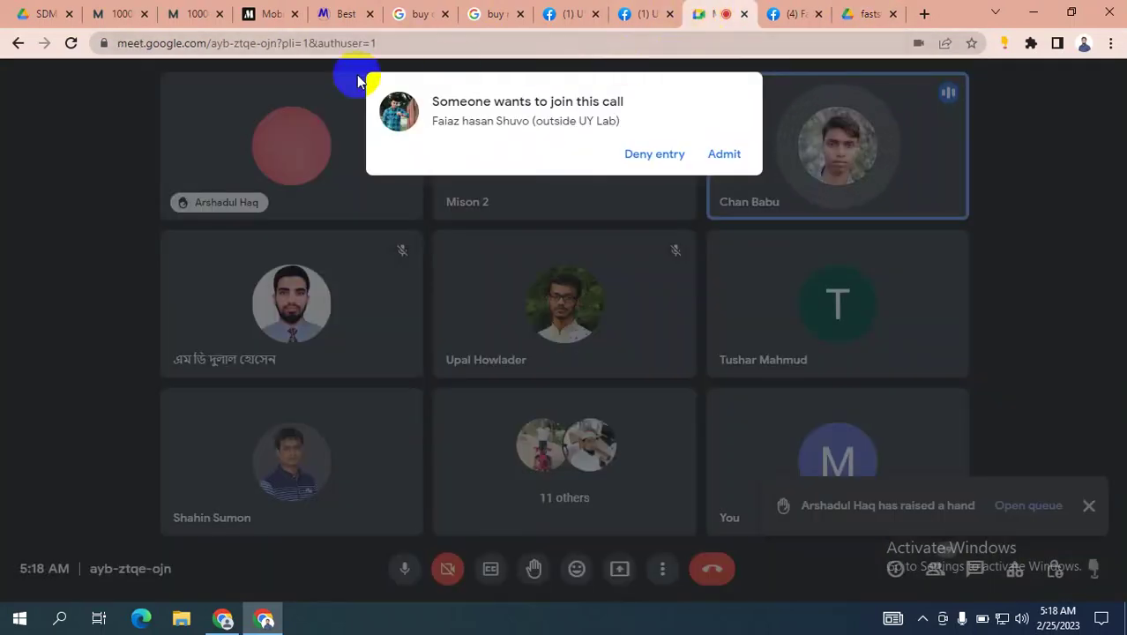
left_click(49, 14)
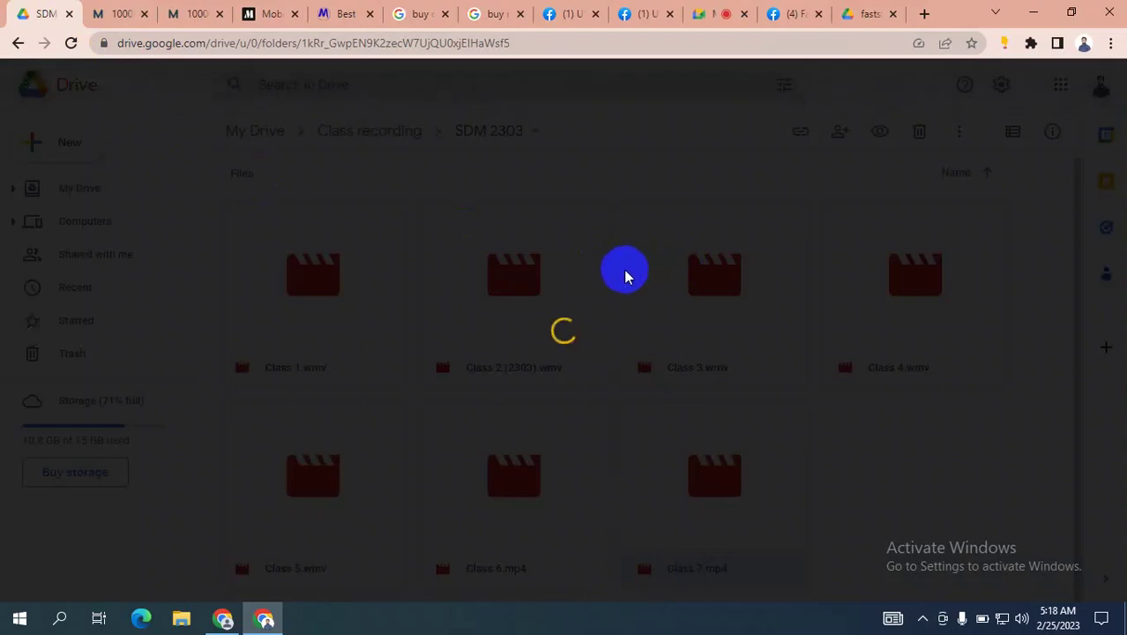
left_click(19, 80)
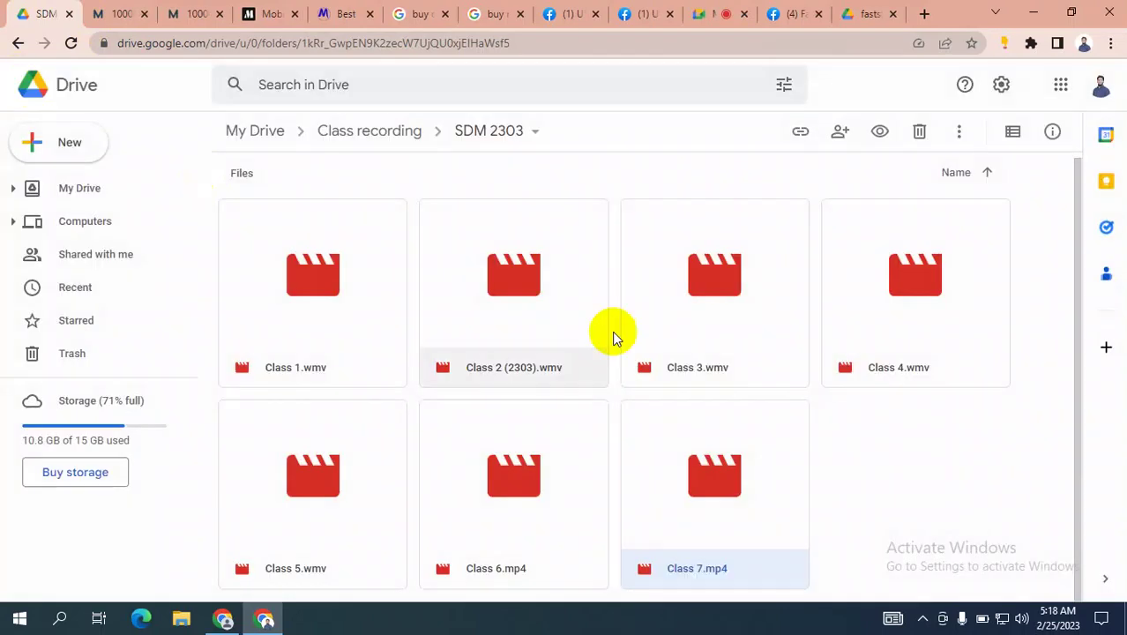
left_click(708, 487)
double_click(708, 486)
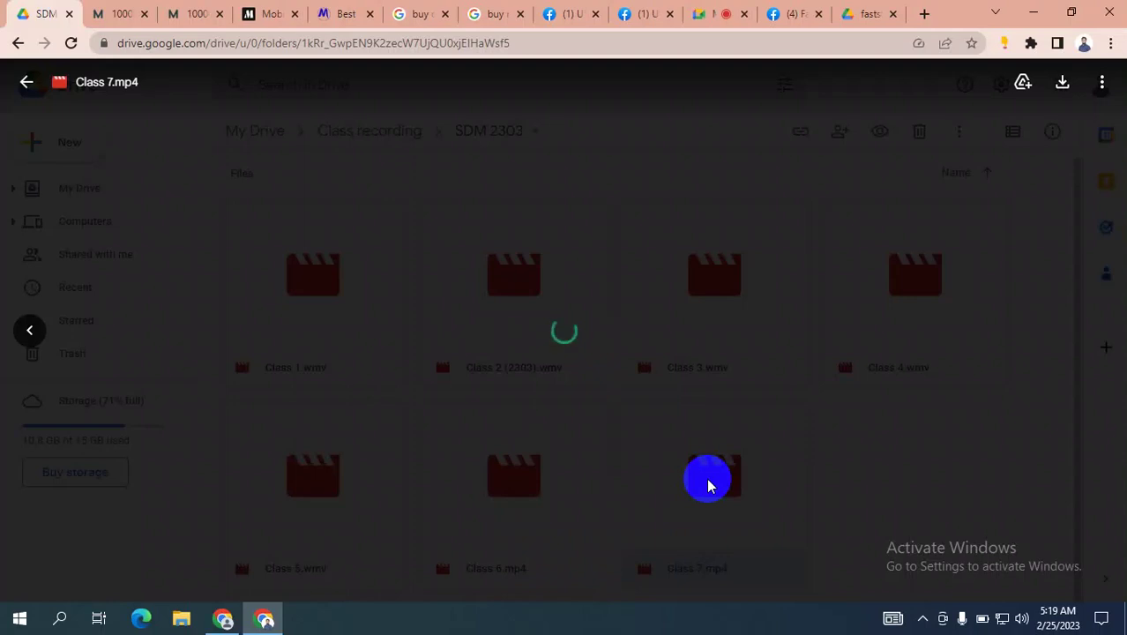
left_click(711, 14)
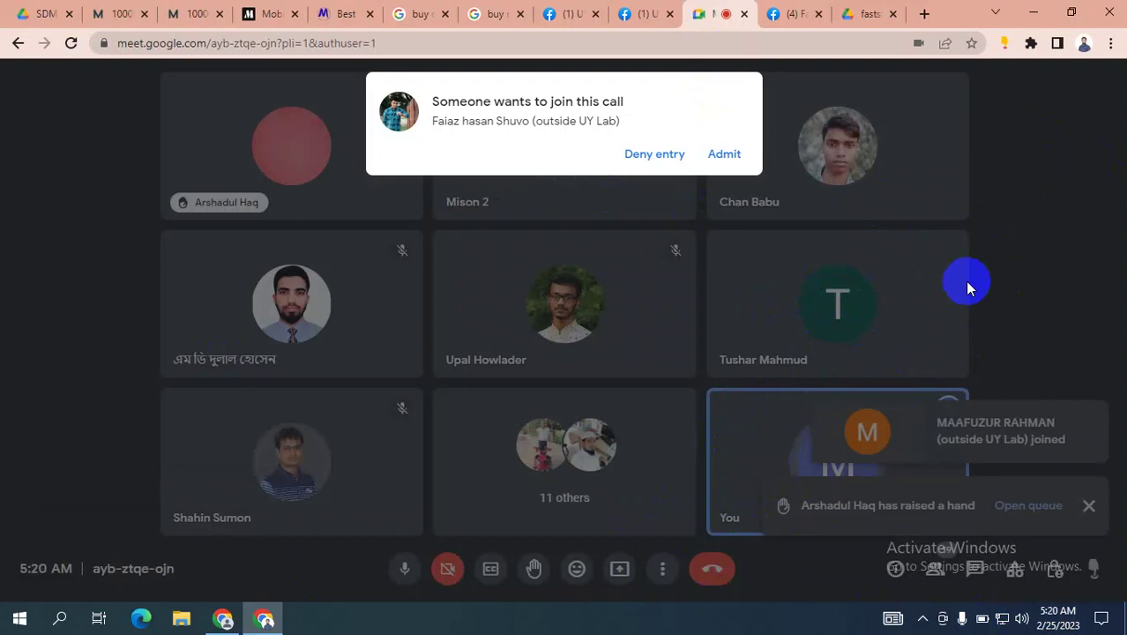
Create an Engagement campaign and open its New Engagement ad set settings.
left_click(224, 618)
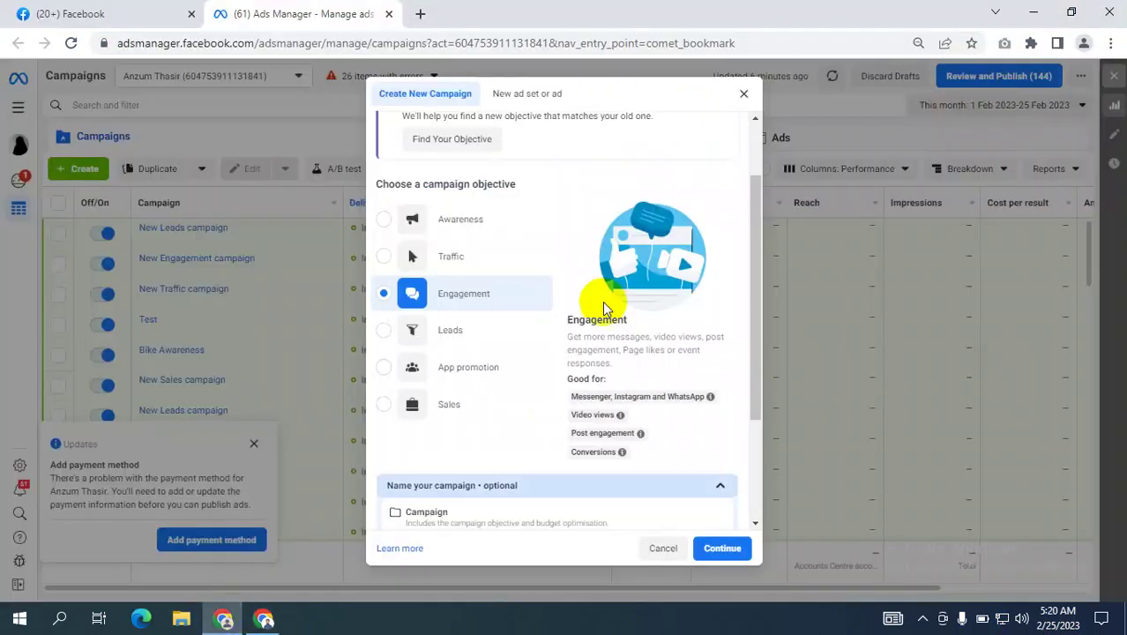
left_click(388, 328)
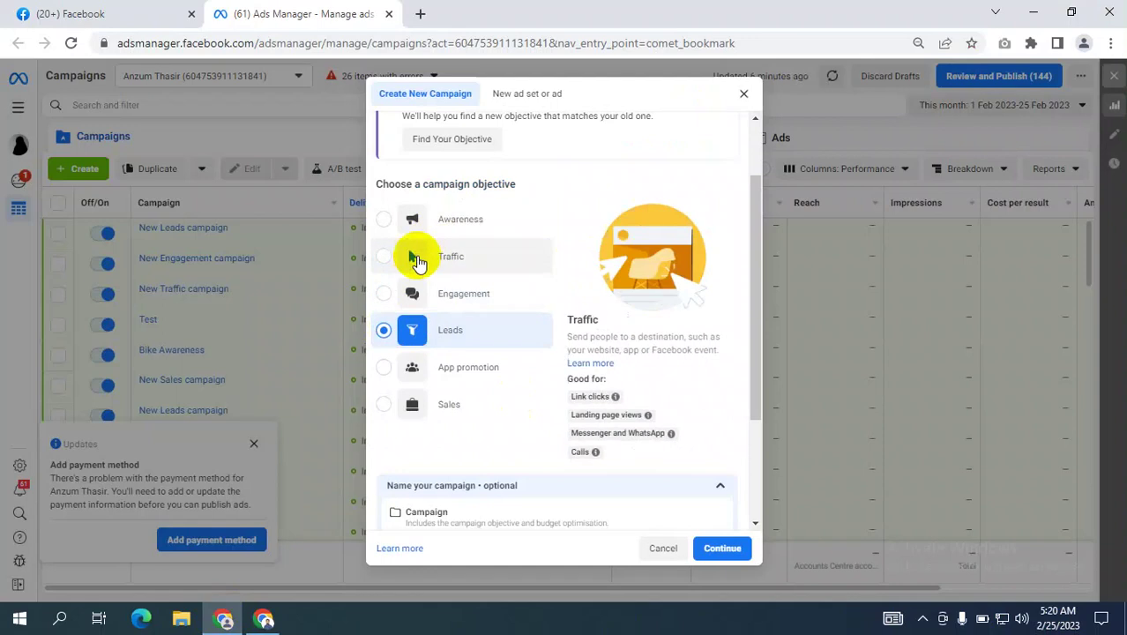
left_click(391, 304)
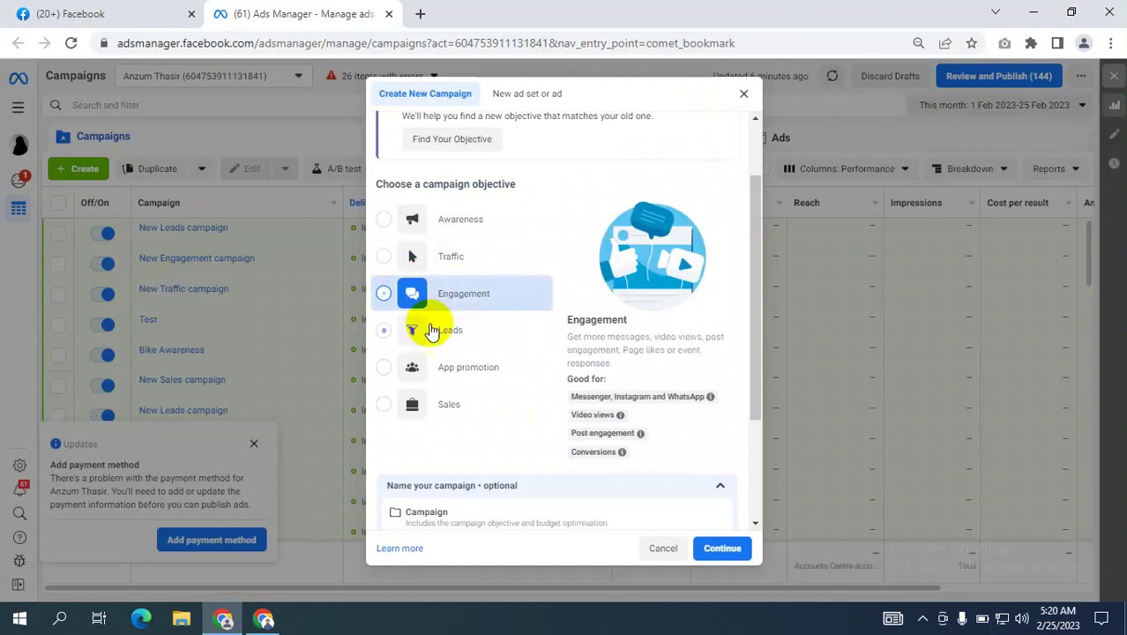
left_click(723, 548)
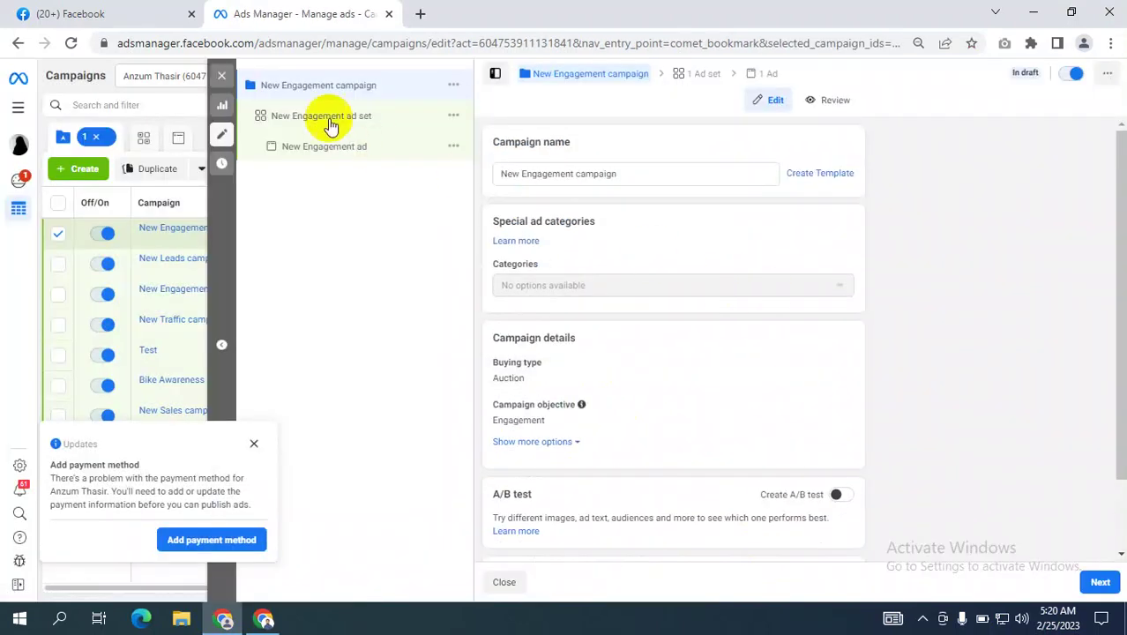
left_click(321, 119)
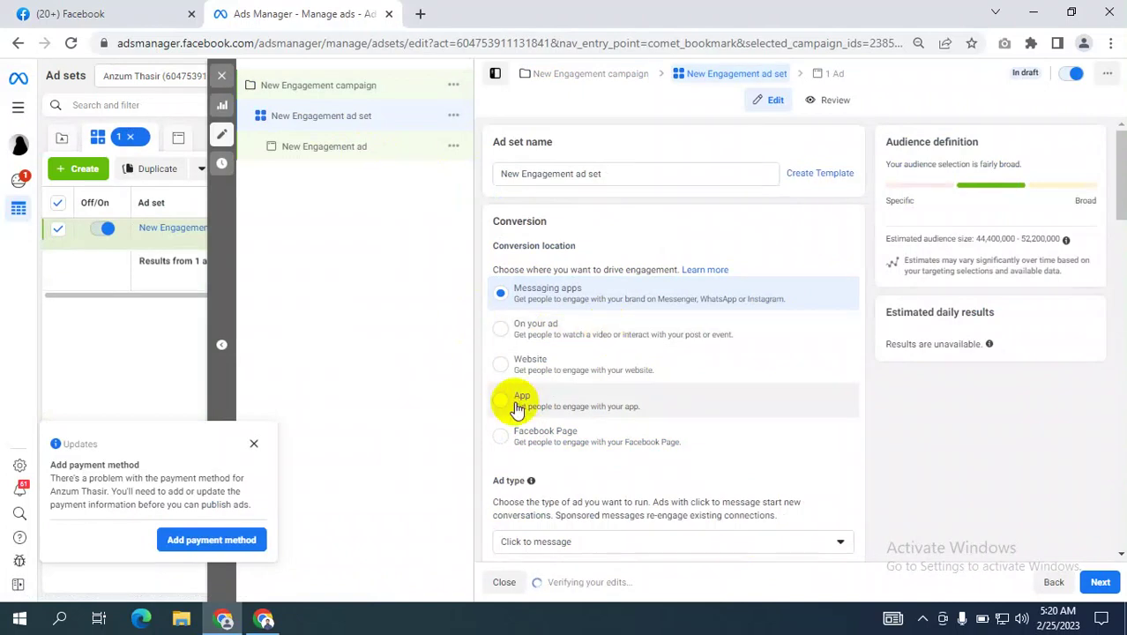
Set the ad set's conversion location to Facebook Page and close the editor.
left_click(522, 441)
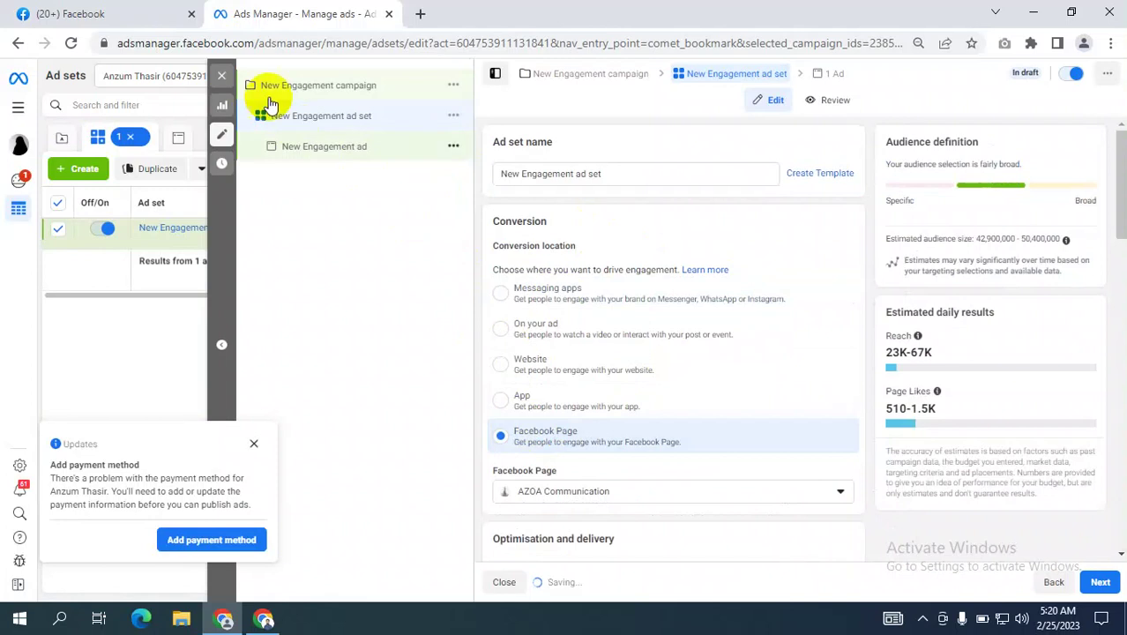
left_click(221, 75)
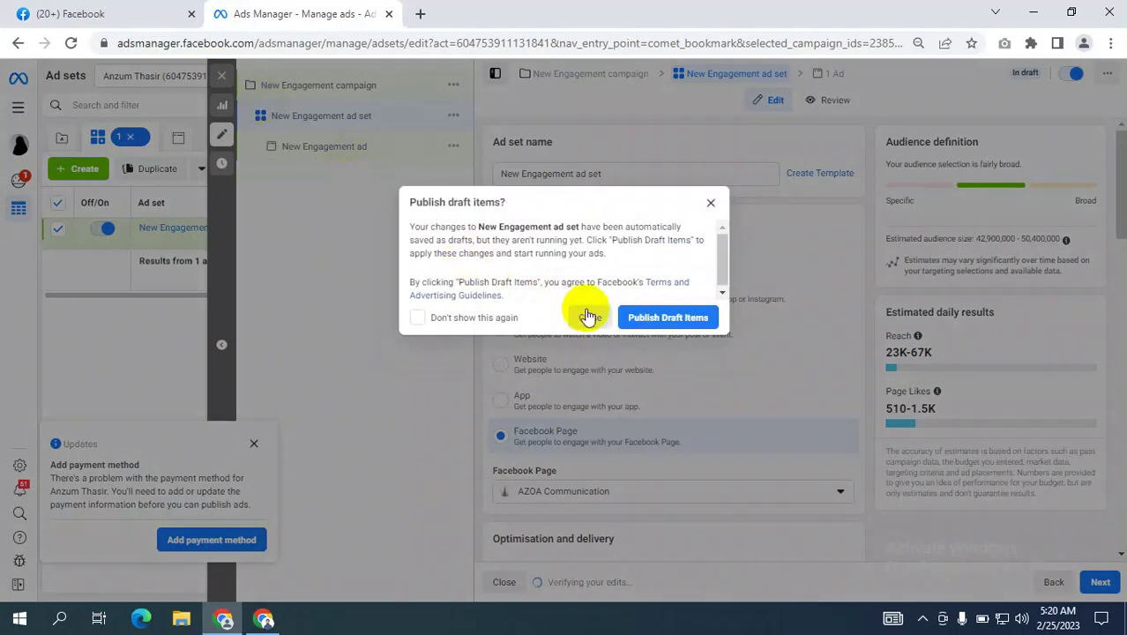
Keep the edits as drafts and clear the campaign, ad set and ad selection filters.
left_click(588, 317)
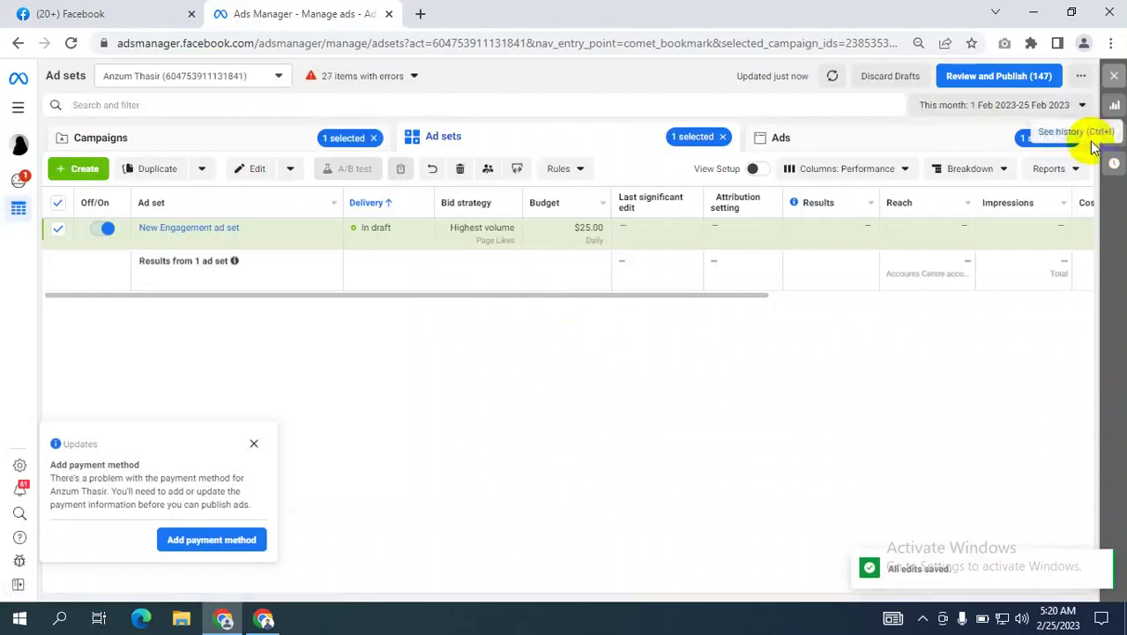
left_click(1081, 141)
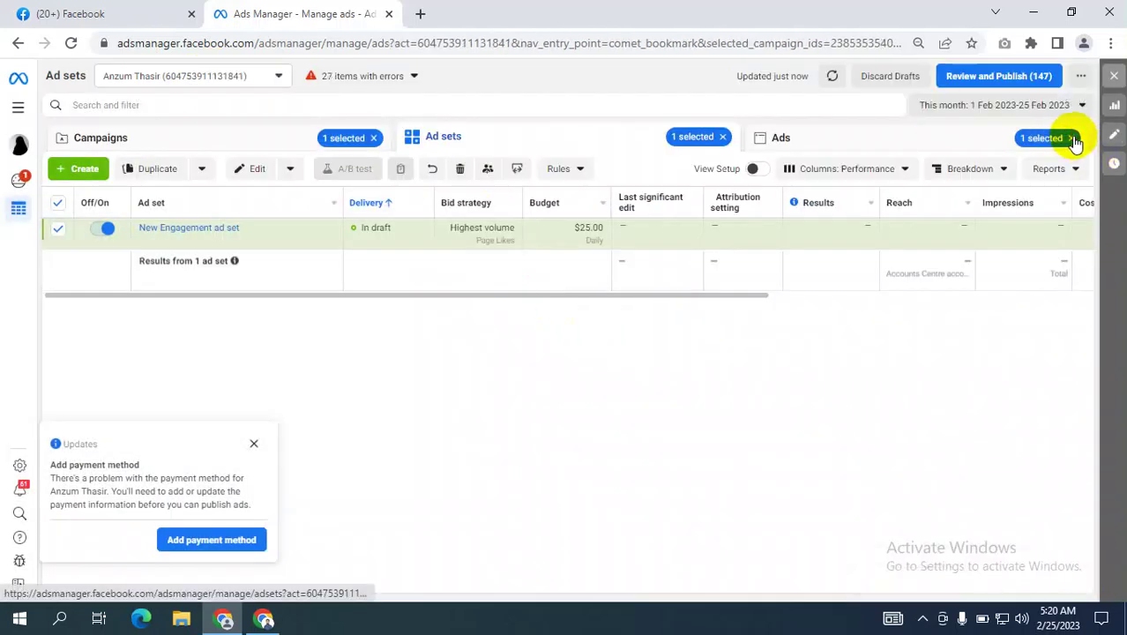
left_click(723, 138)
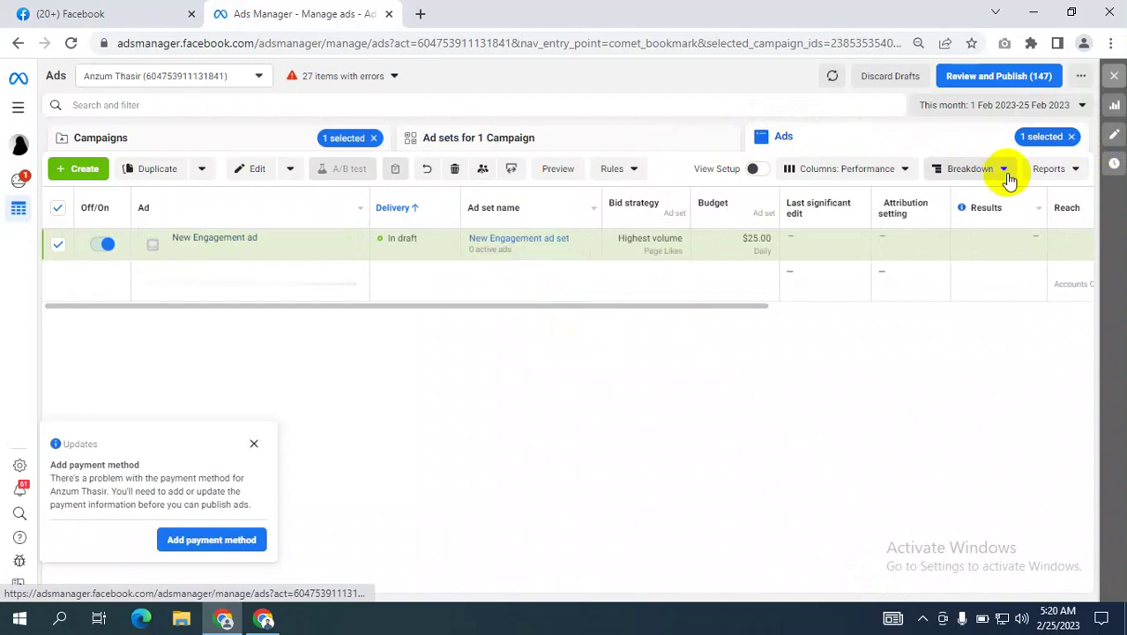
left_click(1070, 138)
left_click(376, 140)
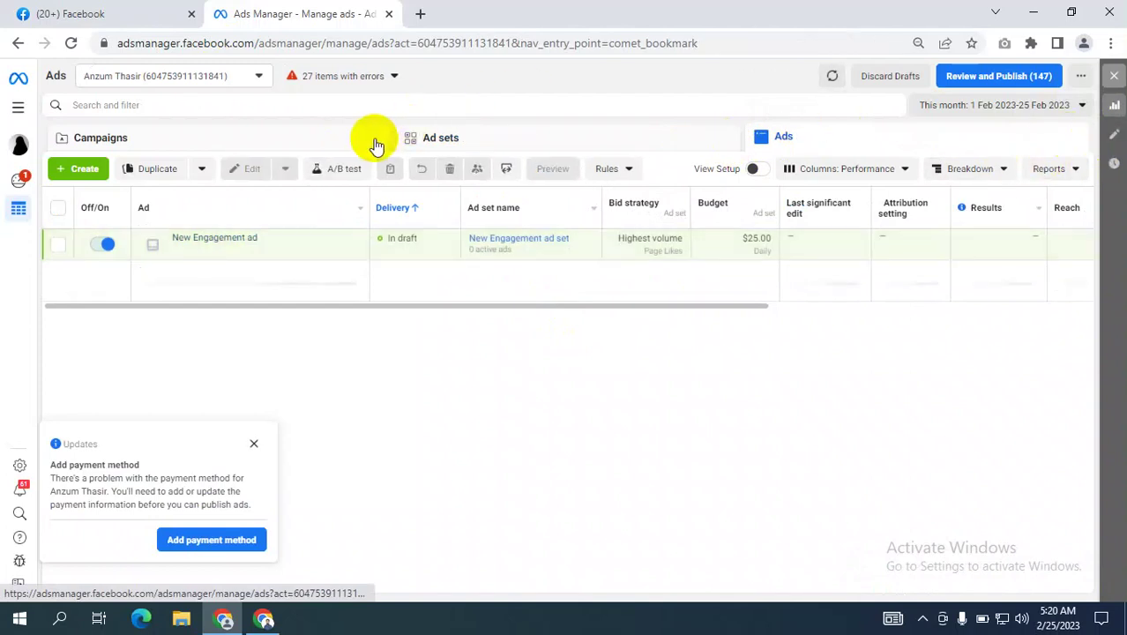
Show the full 49-campaign list, dismiss the payment notice, and start a new campaign.
left_click(226, 145)
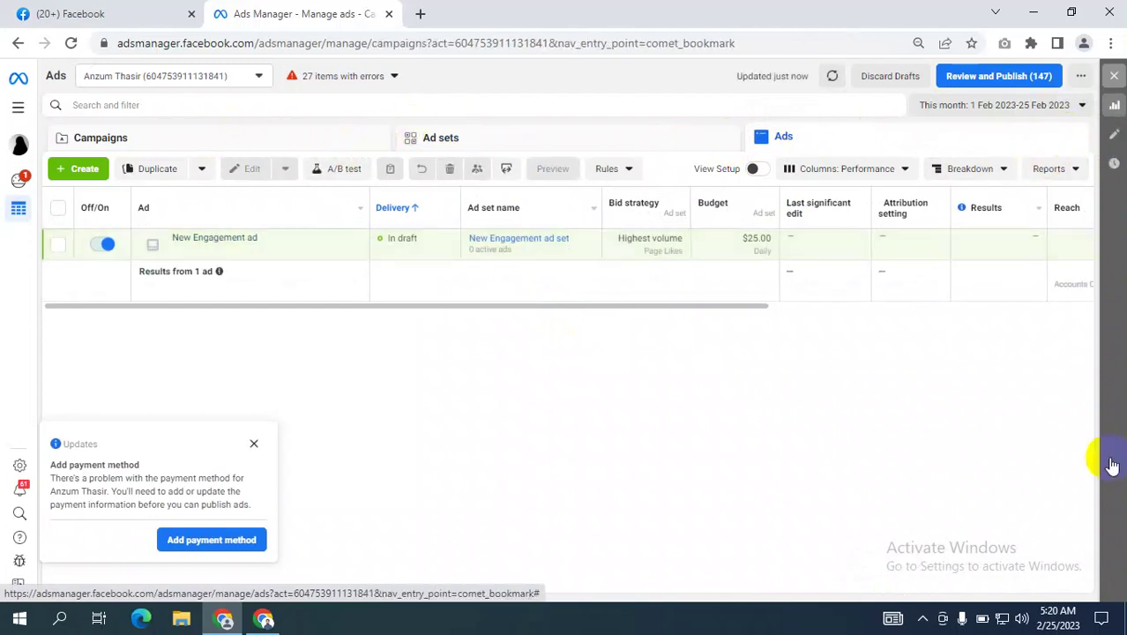
left_click(253, 444)
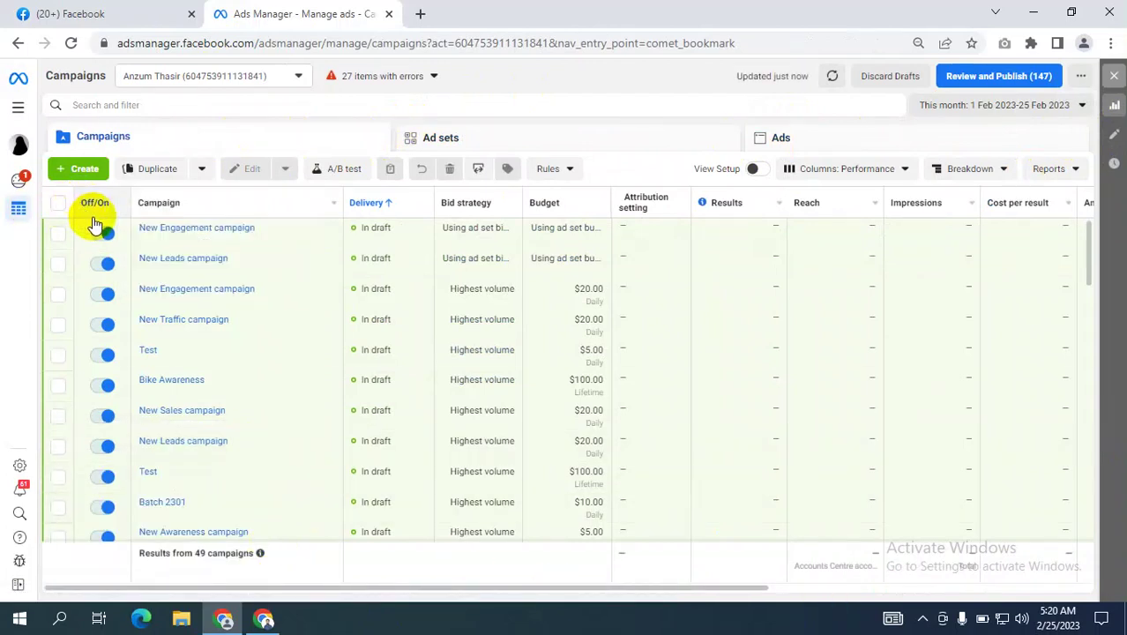
left_click(84, 171)
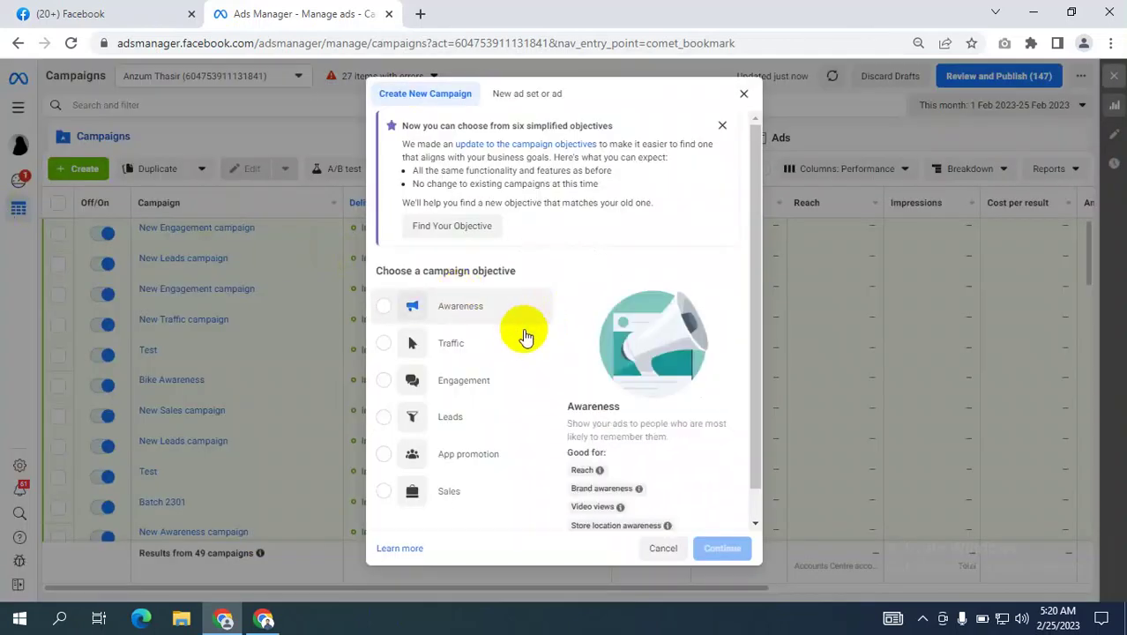
Pick Leads as the new campaign's objective, expand the naming fields, and switch to Meet.
scroll(516, 344, "down", 1)
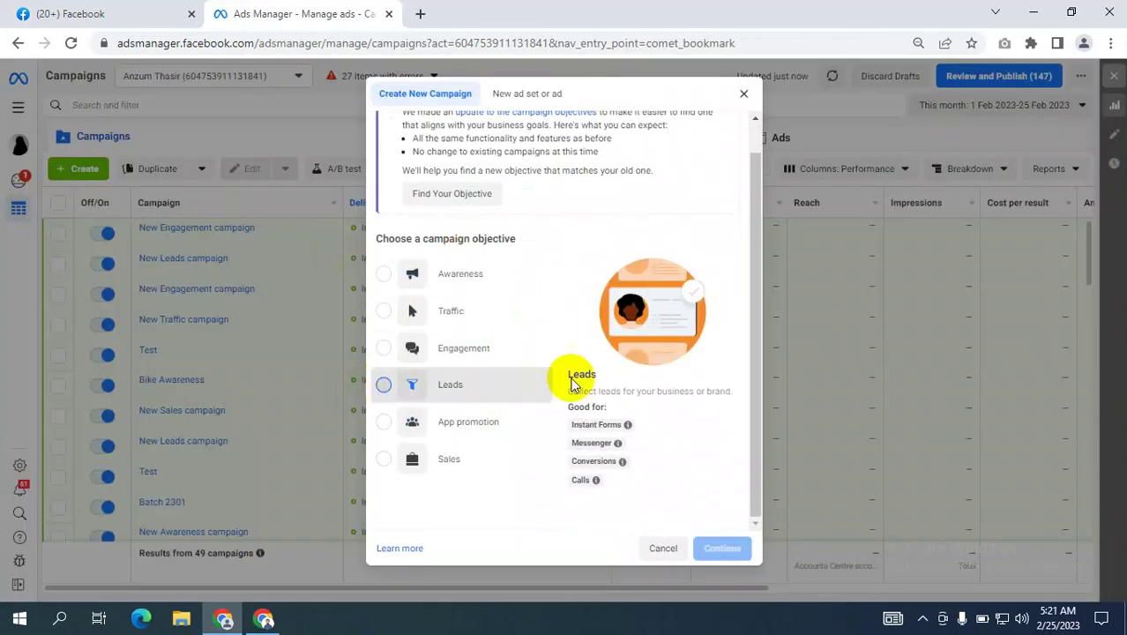
left_click(385, 391)
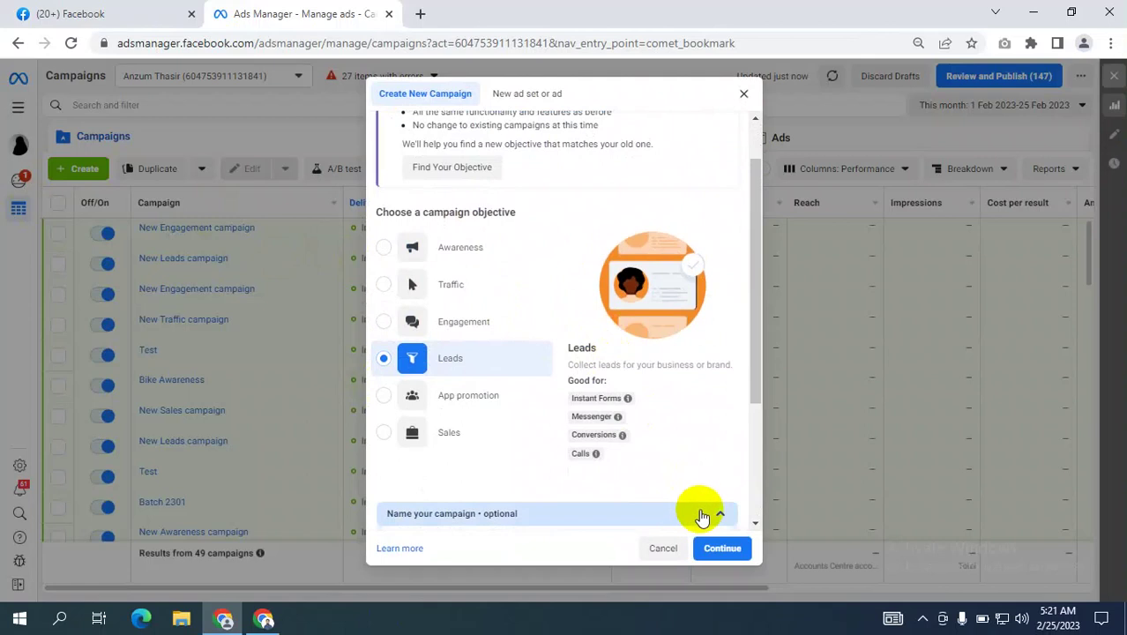
left_click(697, 513)
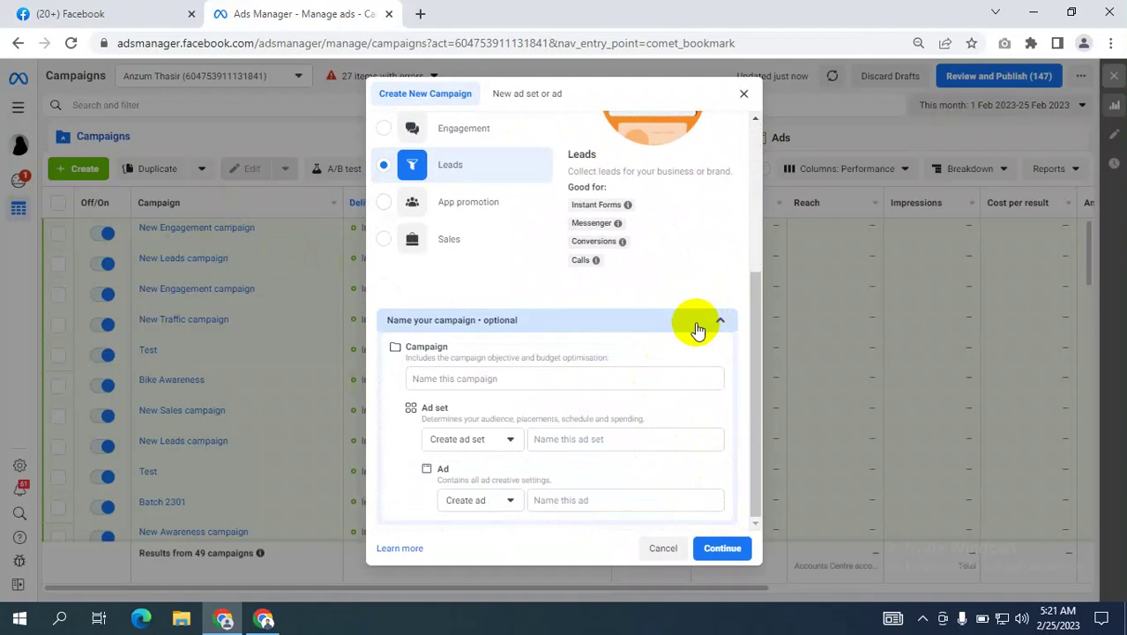
left_click(264, 618)
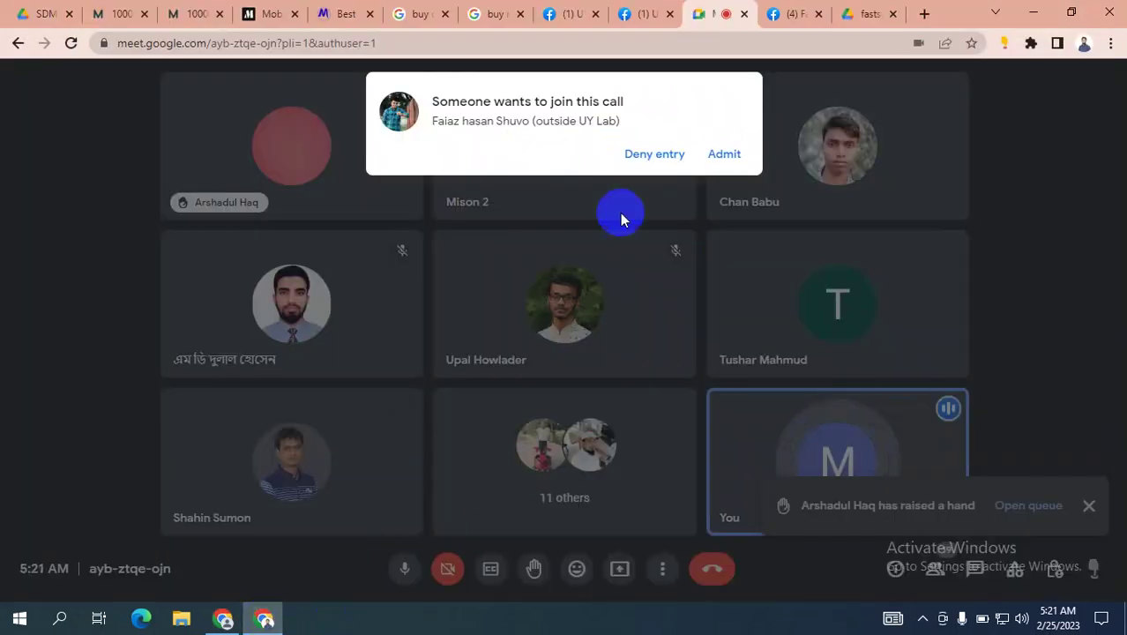
Admit the waiting participant, present the entire screen, and return to Ads Manager.
left_click(724, 154)
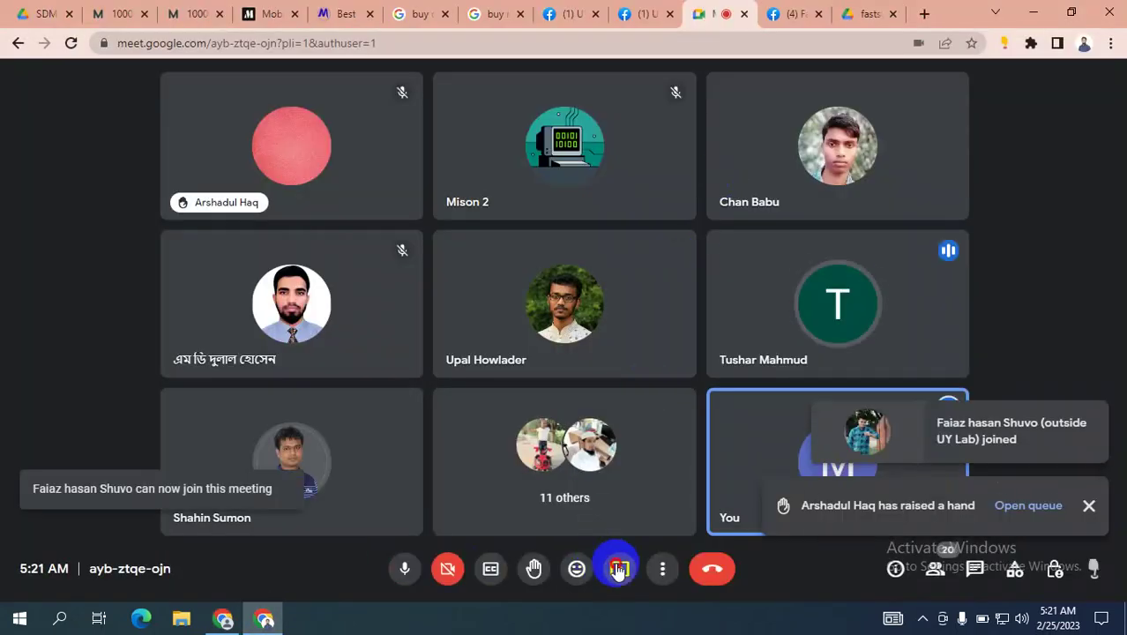
left_click(619, 569)
left_click(705, 443)
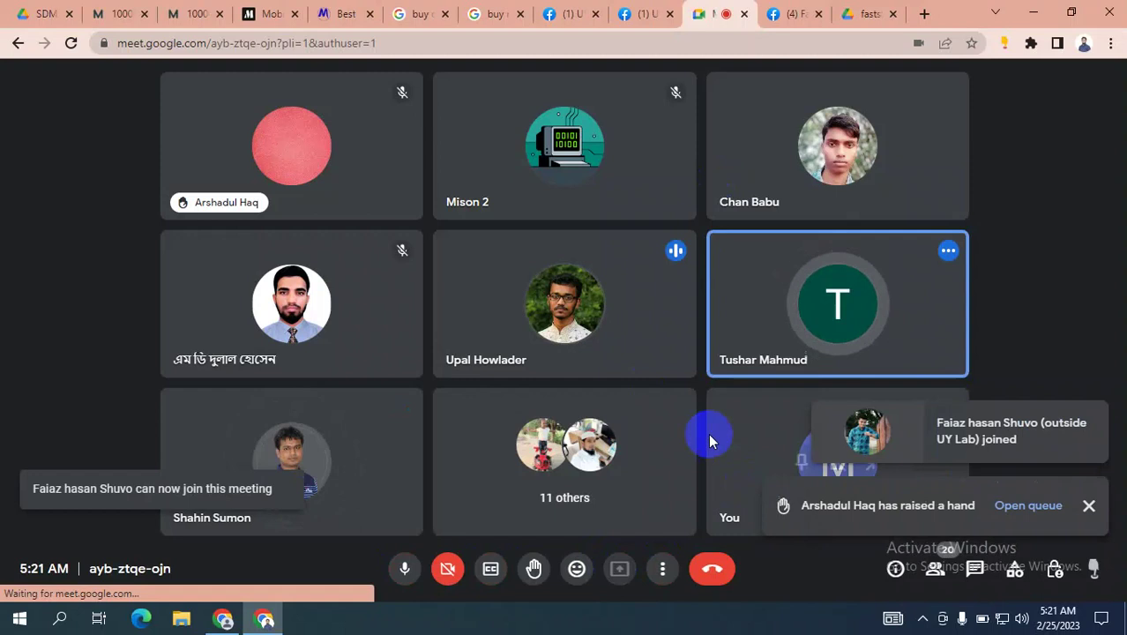
left_click(522, 226)
left_click(708, 384)
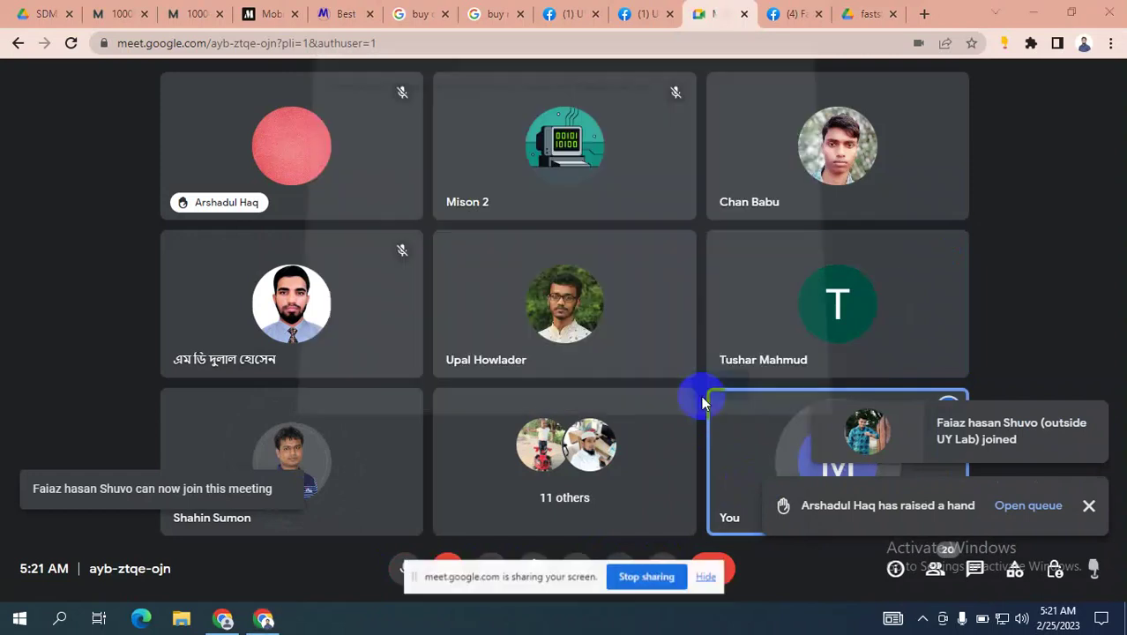
left_click(714, 578)
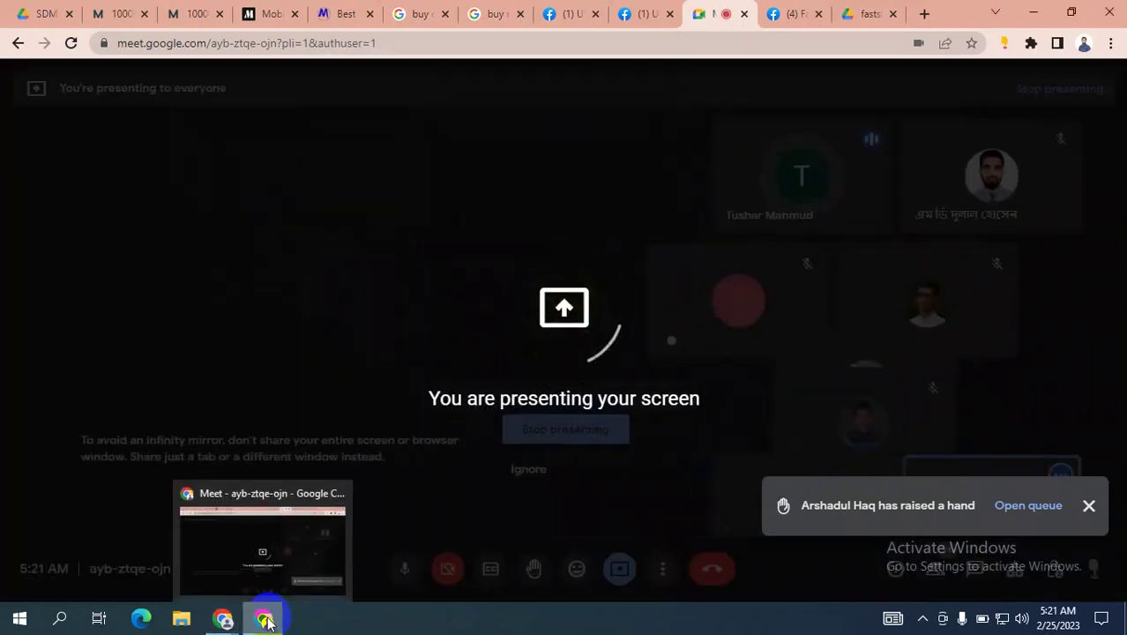
left_click(267, 622)
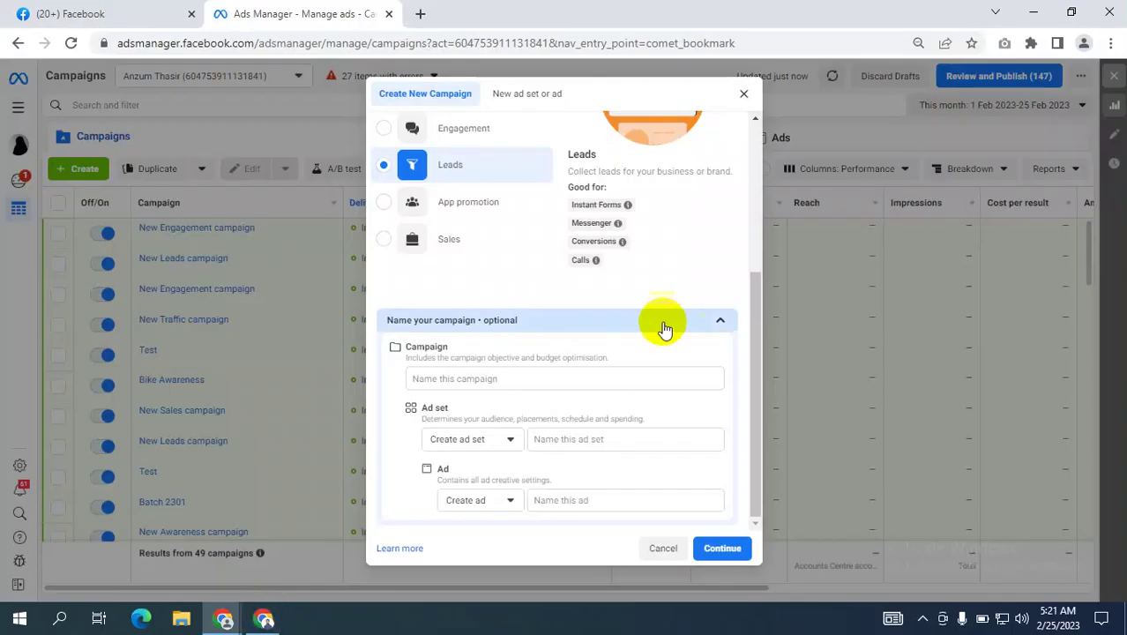
Dismiss the screen-sharing notice and name the Leads campaign 'Test Lead'.
scroll(617, 291, "up", 3)
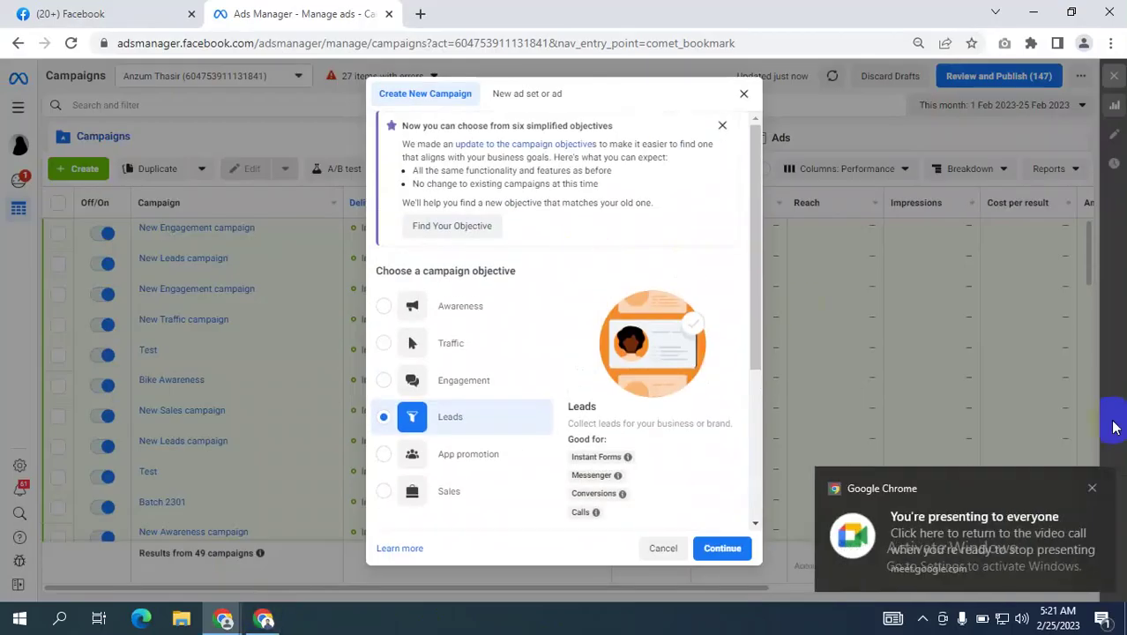
left_click(1092, 488)
scroll(635, 327, "down", 3)
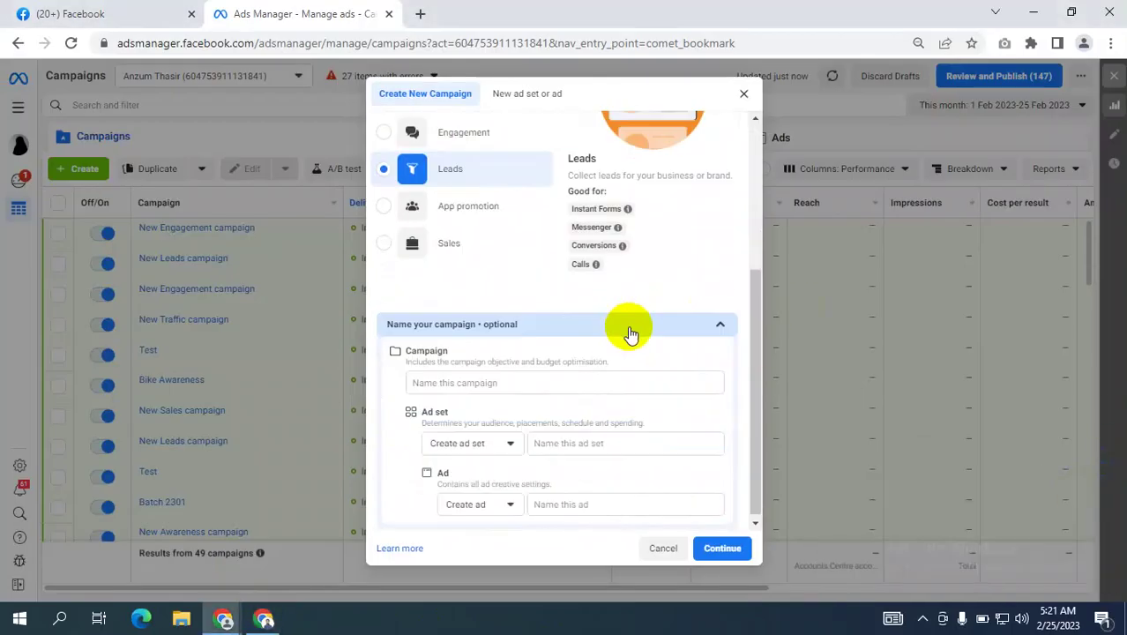
left_click(476, 383)
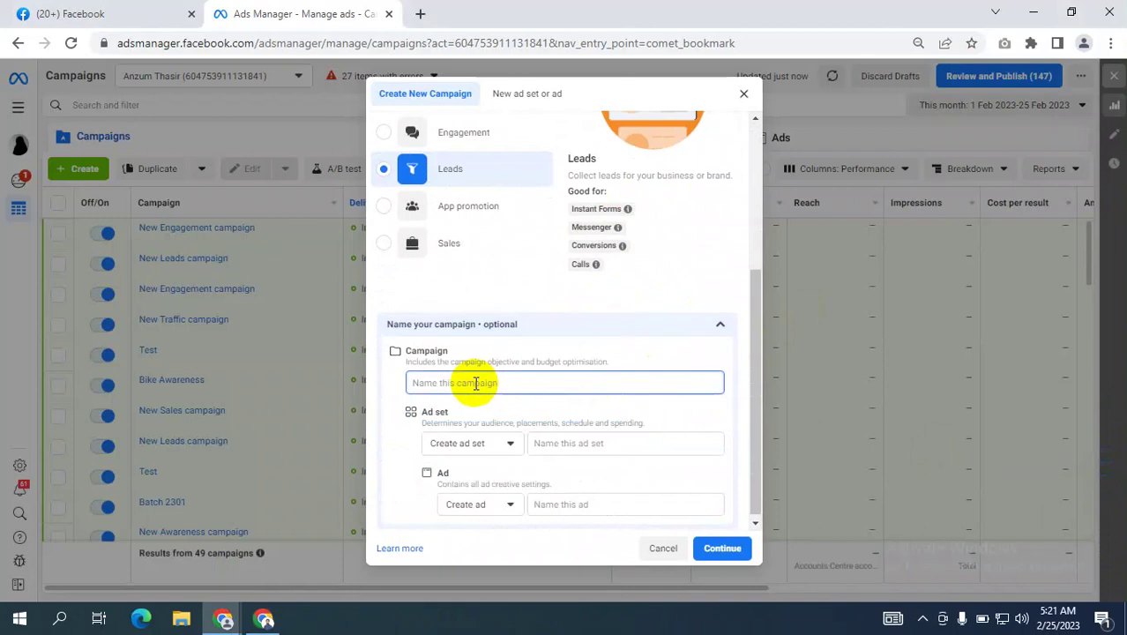
type("Teas")
key("BackSpace")
key("BackSpace")
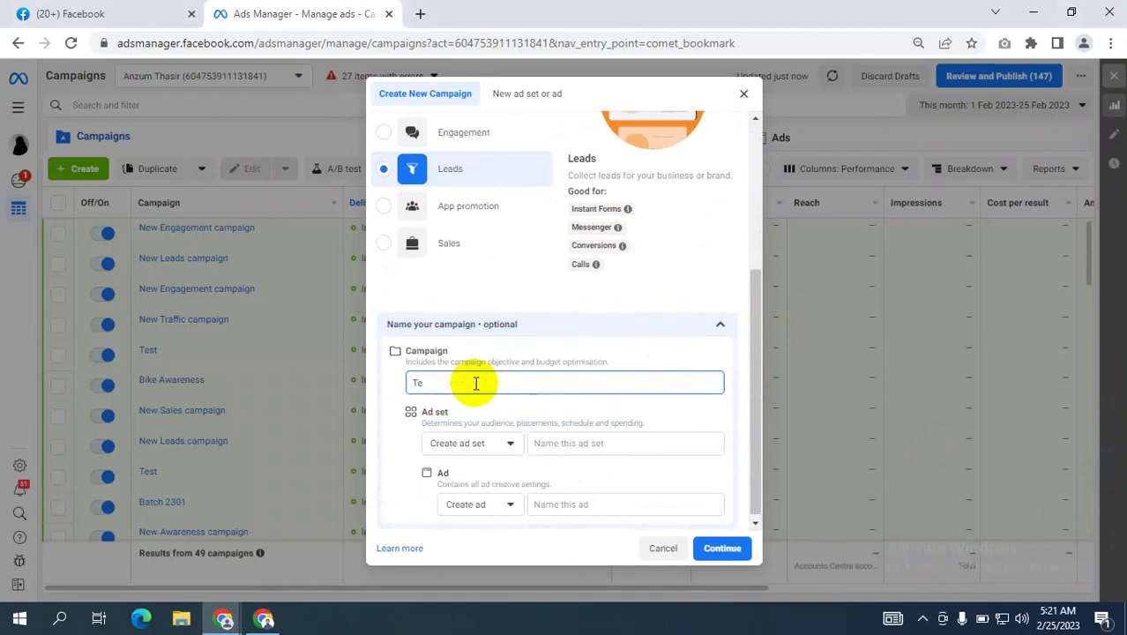
type("st")
type(" L")
type("eSD")
key("BackSpace")
key("BackSpace")
type("ss")
key("BackSpace")
key("BackSpace")
type("ad")
Copy 'Test Lead' into the ad set and ad name fields and create the campaign.
left_click_drag(468, 380, 335, 380)
key("ctrl+c")
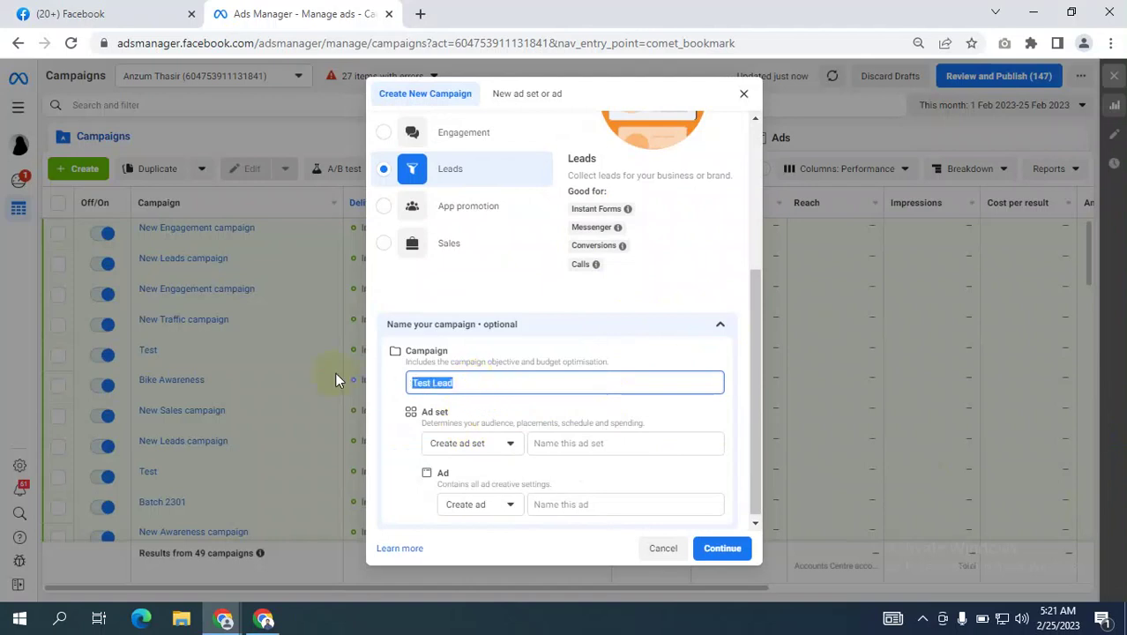
left_click(584, 445)
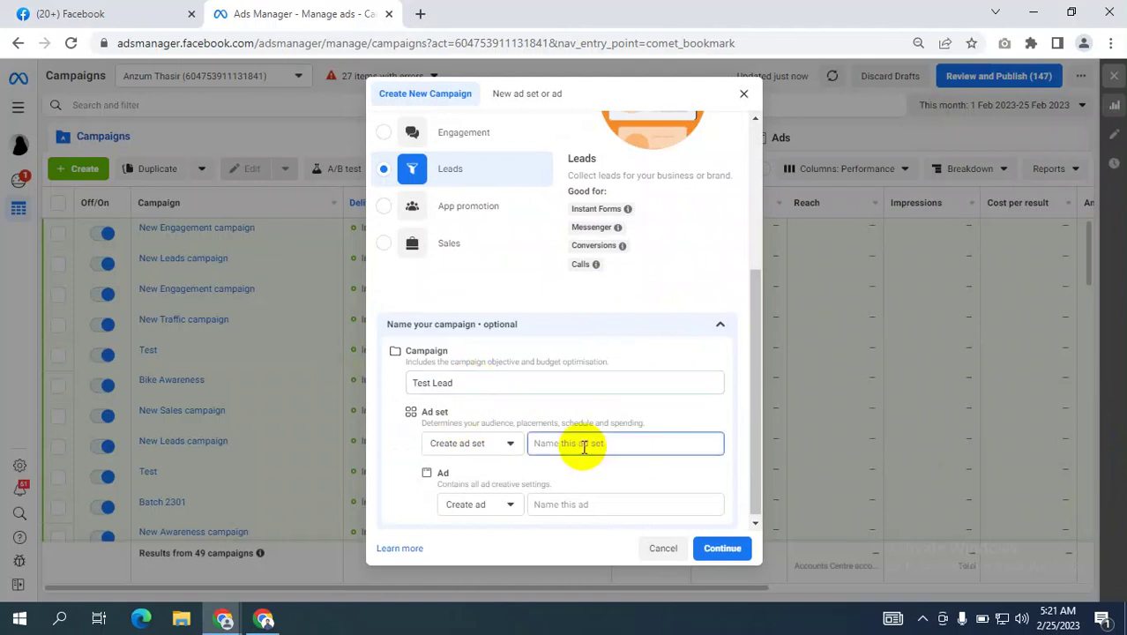
key("ctrl+v")
left_click(595, 505)
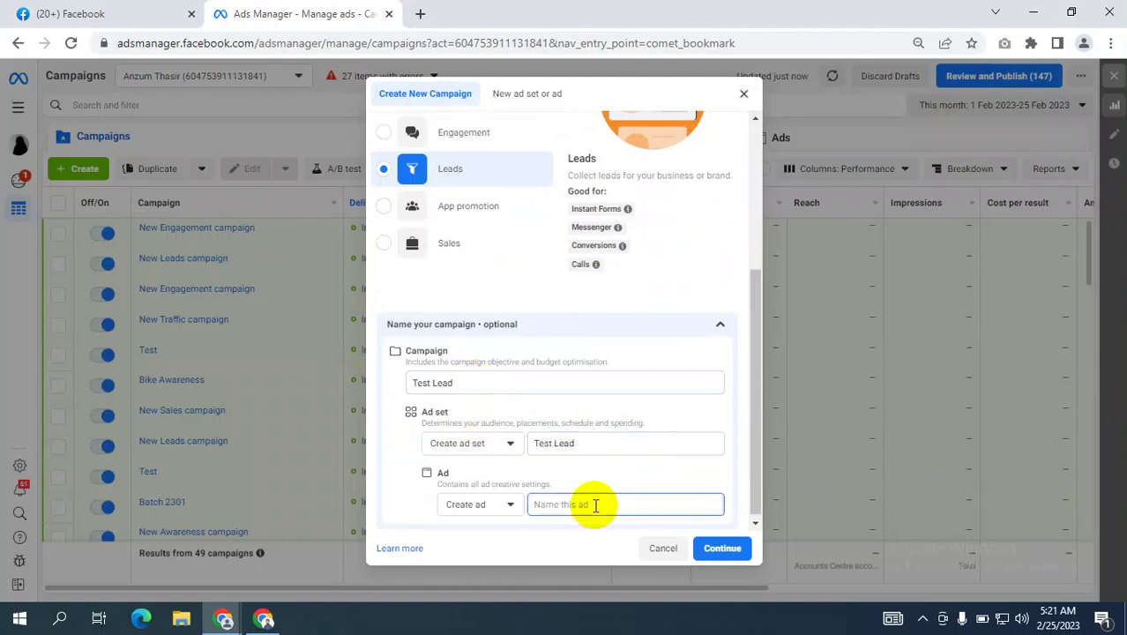
key("ctrl+v")
left_click(724, 547)
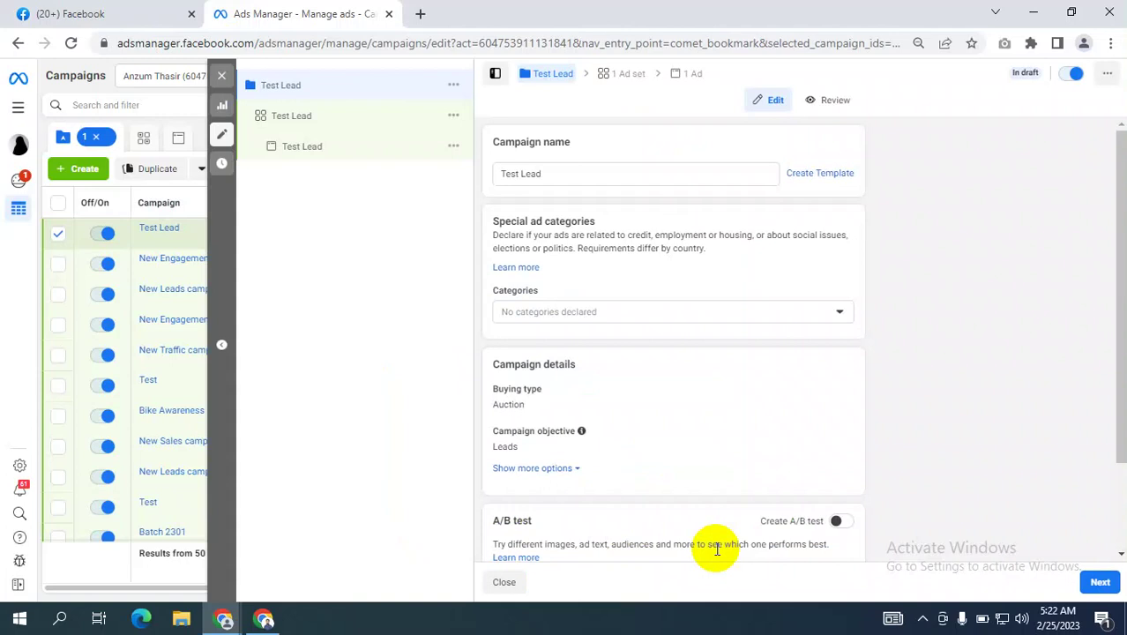
Turn on Advantage campaign budget at $20.00 daily, then continue to the ad set.
scroll(702, 327, "down", 1)
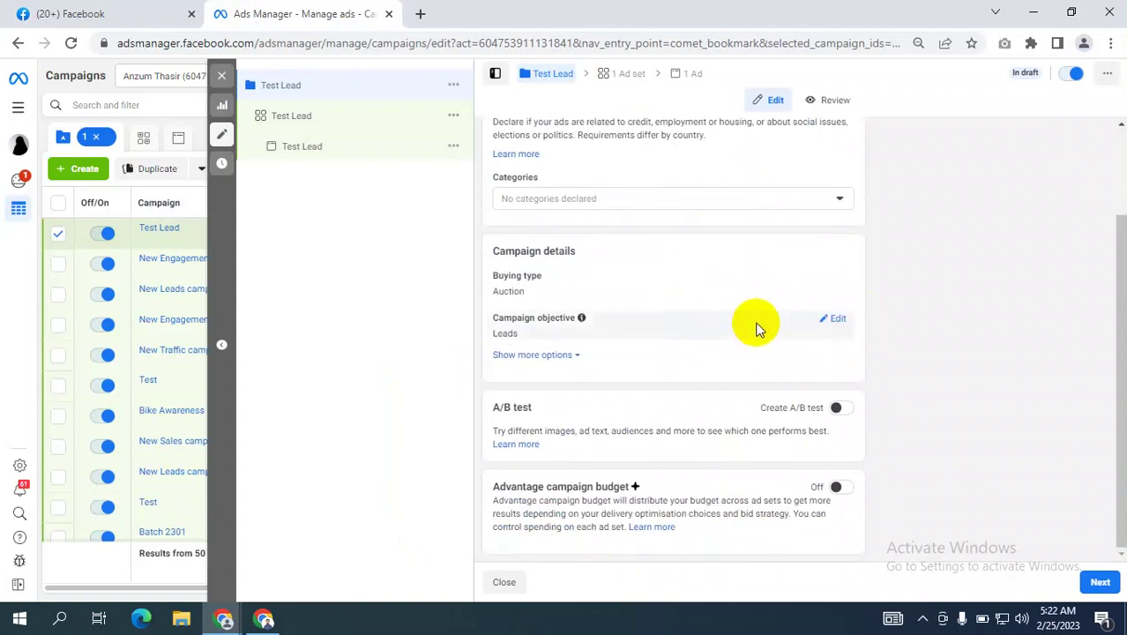
scroll(756, 328, "up", 1)
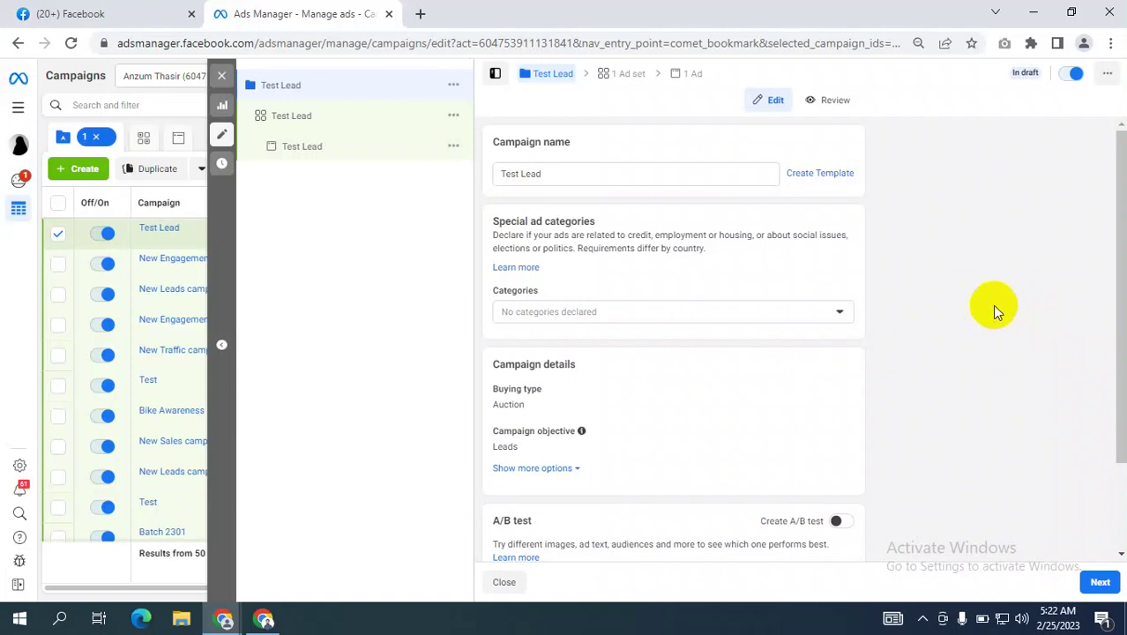
scroll(996, 313, "down", 1)
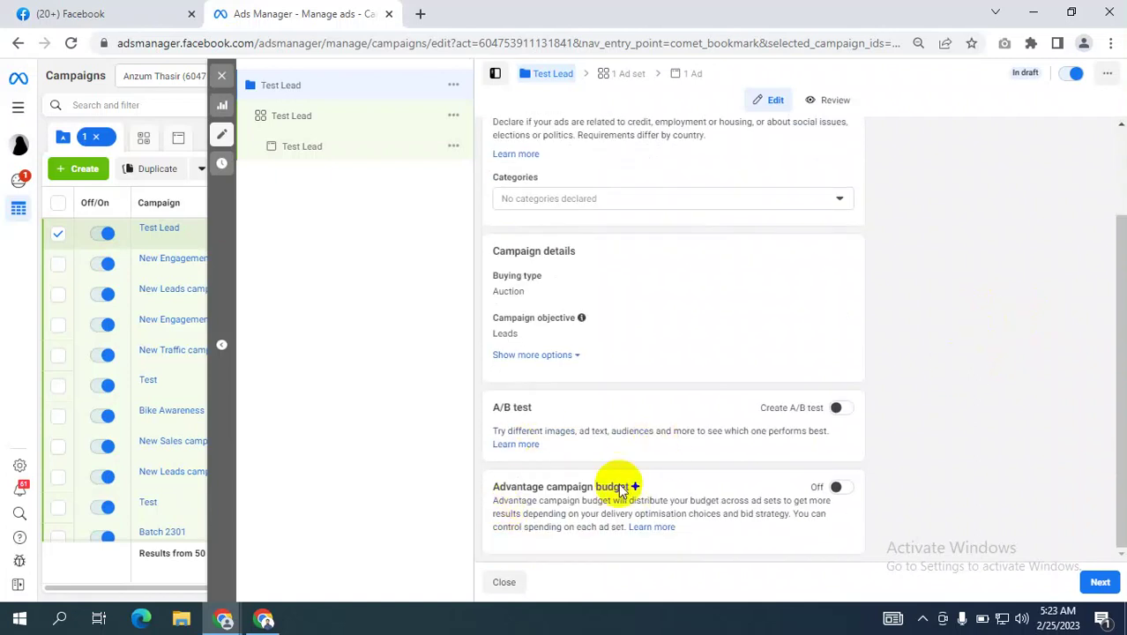
scroll(671, 424, "up", 1)
scroll(838, 424, "down", 1)
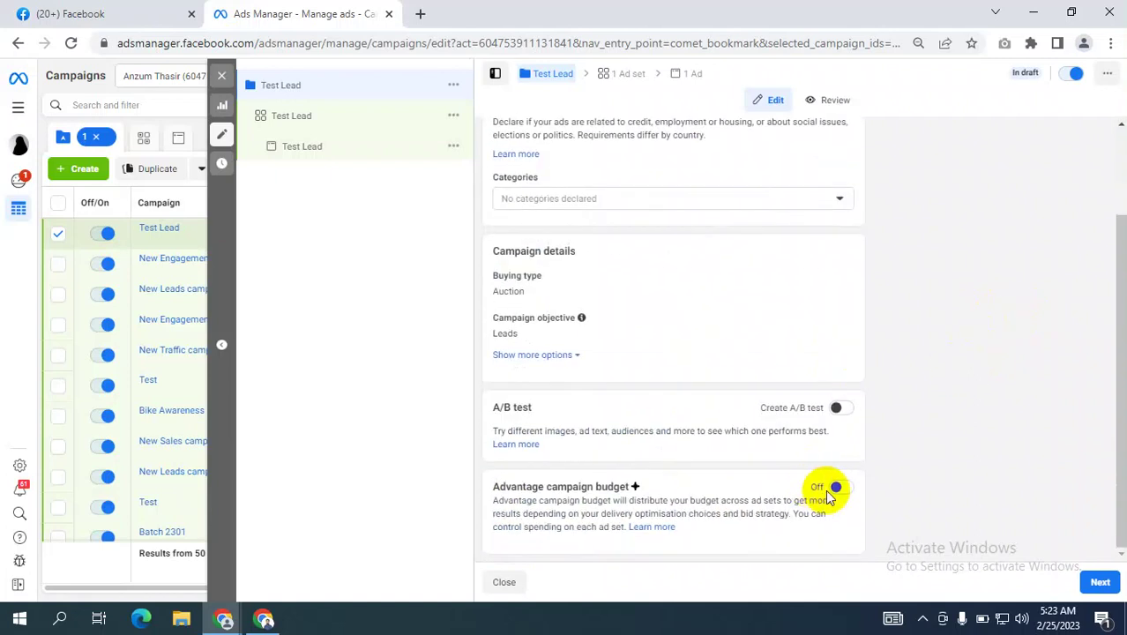
left_click(832, 494)
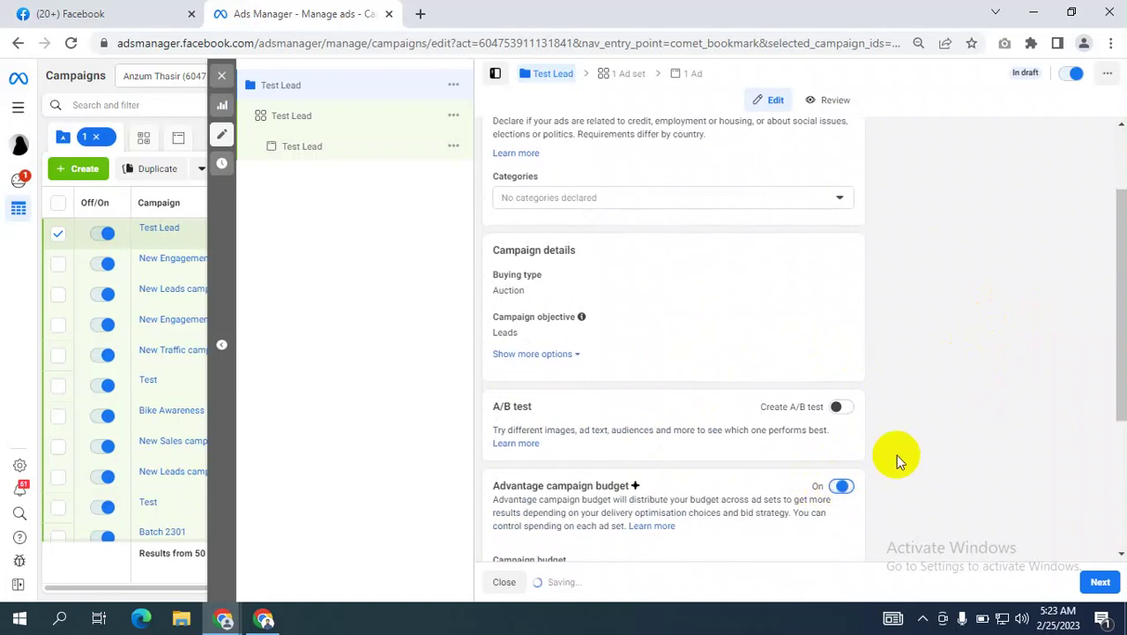
scroll(895, 454, "down", 1)
scroll(894, 456, "down", 2)
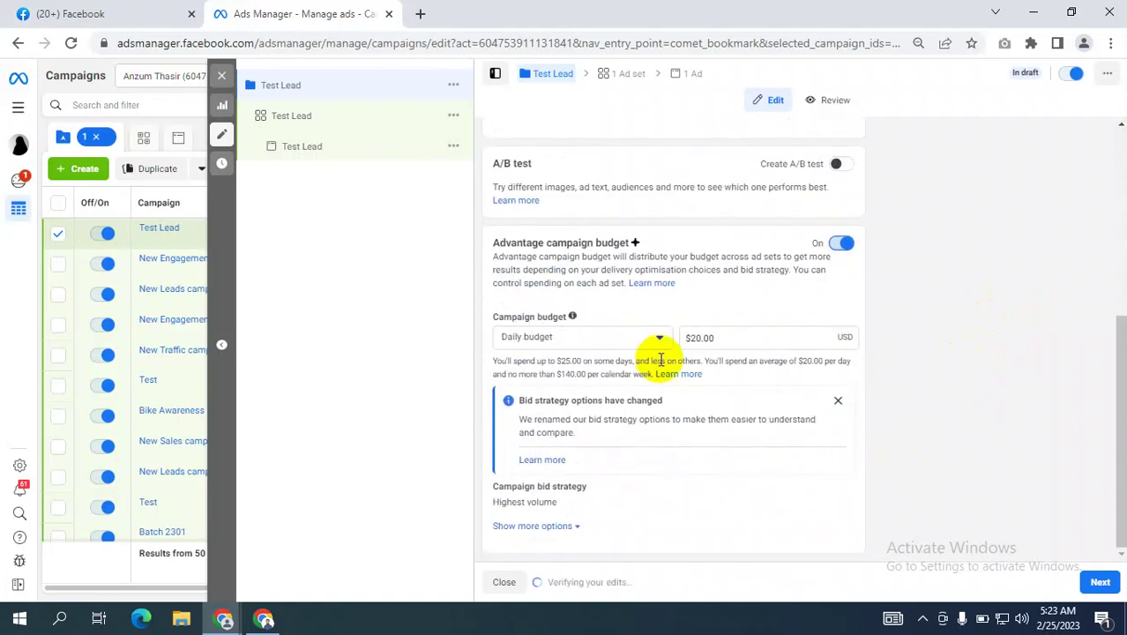
left_click(1101, 583)
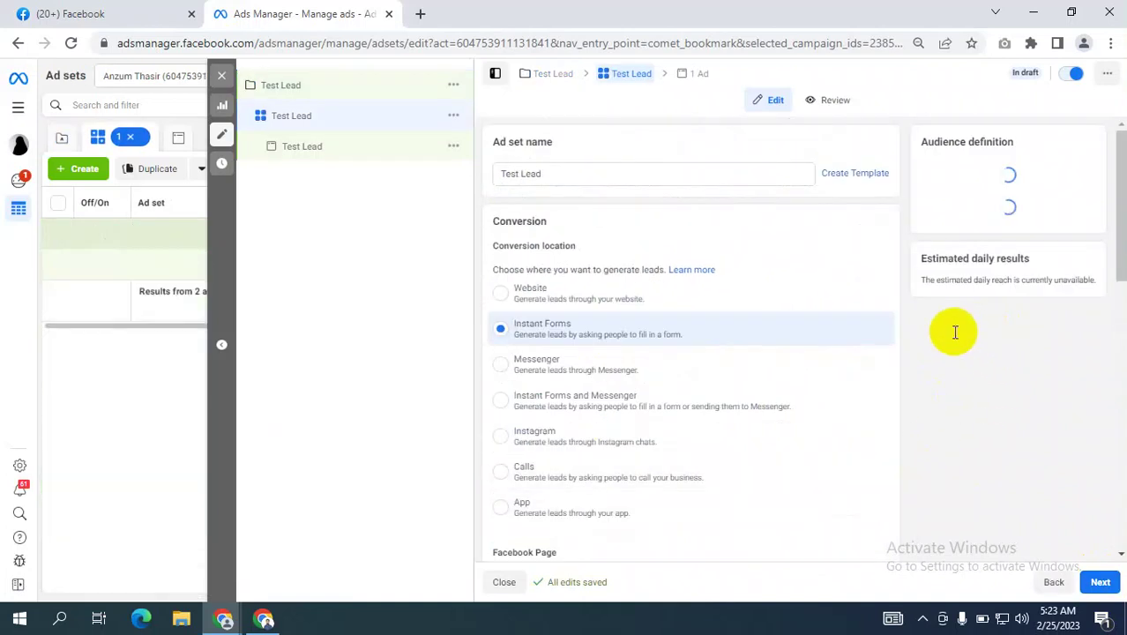
Leave Instant Forms as the conversion location and open a new blank browser tab.
scroll(818, 352, "down", 1)
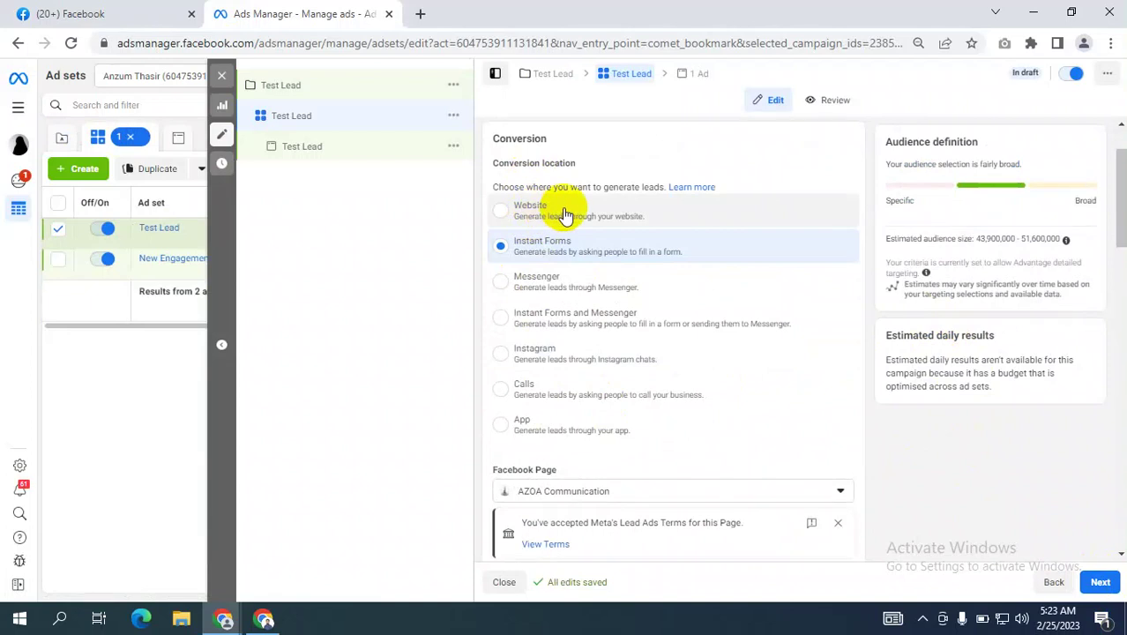
left_click(421, 13)
left_click(457, 43)
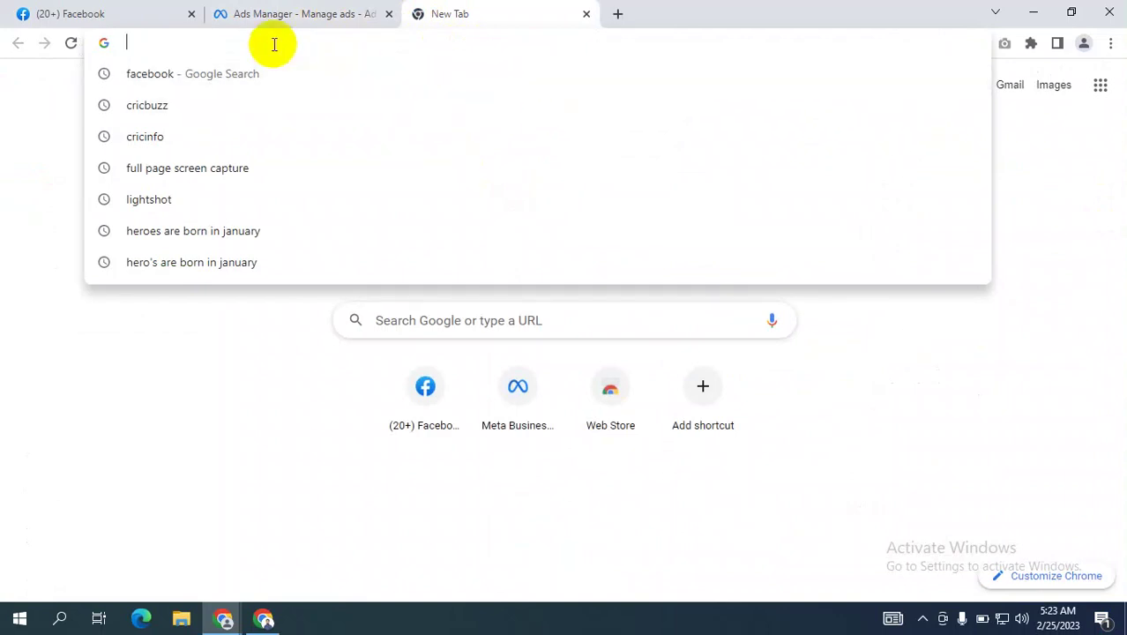
Search Google for 'dianahost' and open the DianaHost website result.
type("diaba")
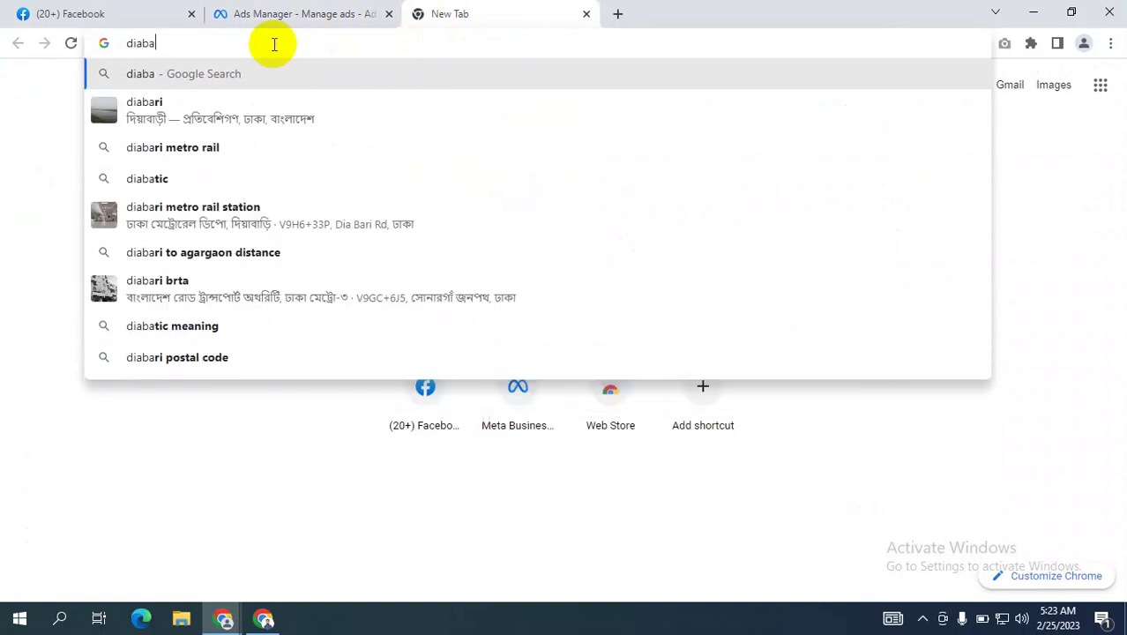
key("BackSpace")
key("BackSpace")
type("n")
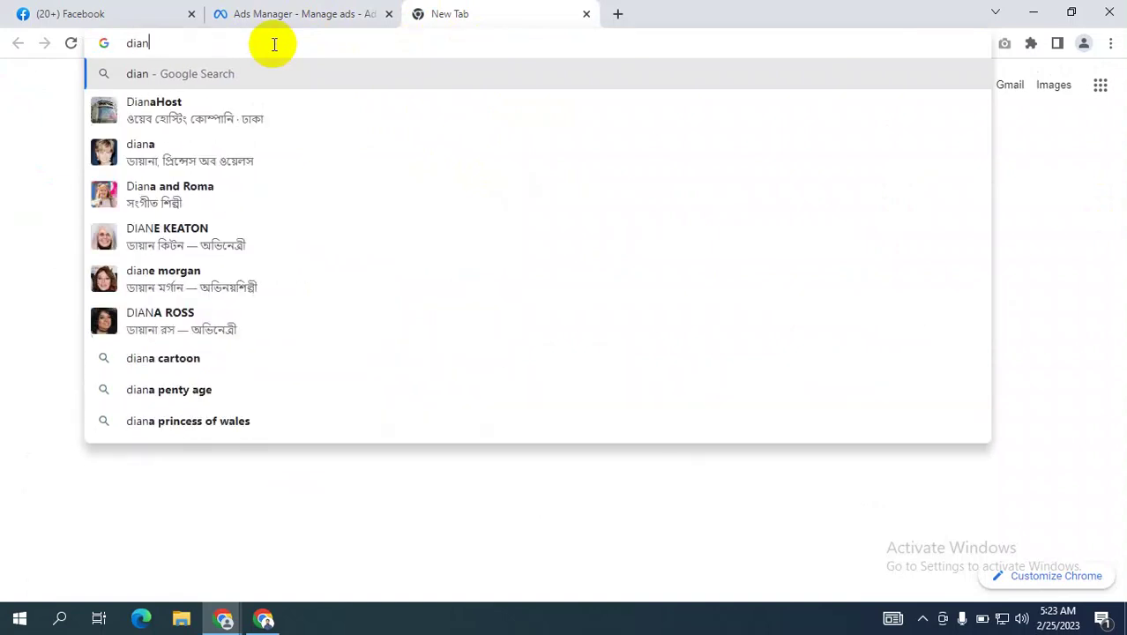
type("a")
key("Return")
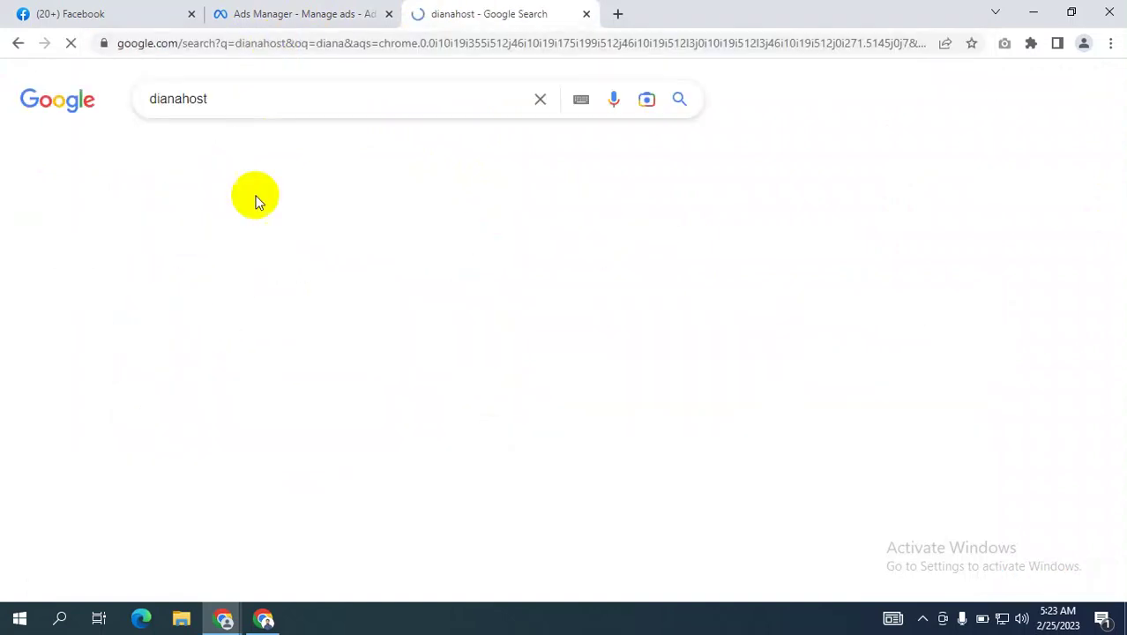
left_click(278, 249)
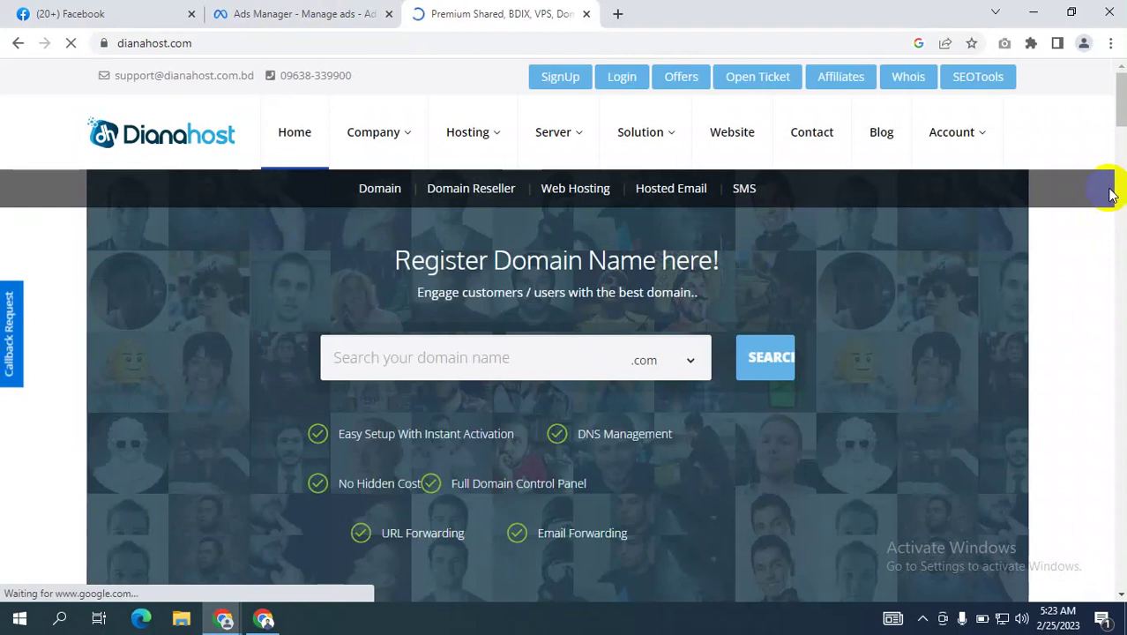
Open DianaHost's SignUp page and close the announcement popup.
left_click(558, 79)
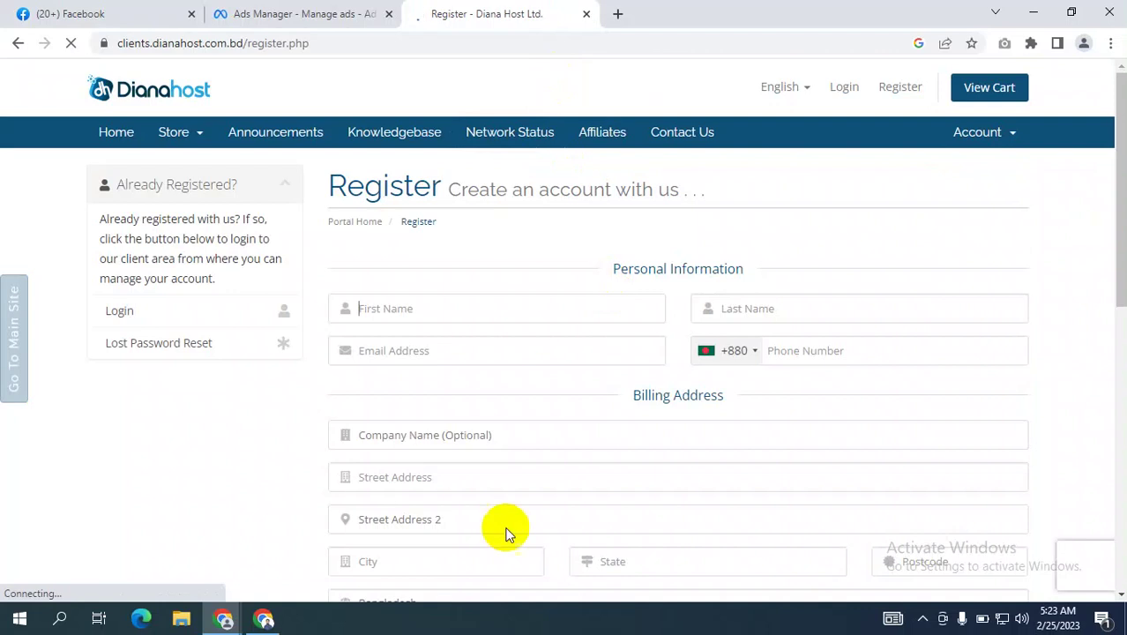
scroll(666, 342, "down", 1)
scroll(679, 326, "up", 3)
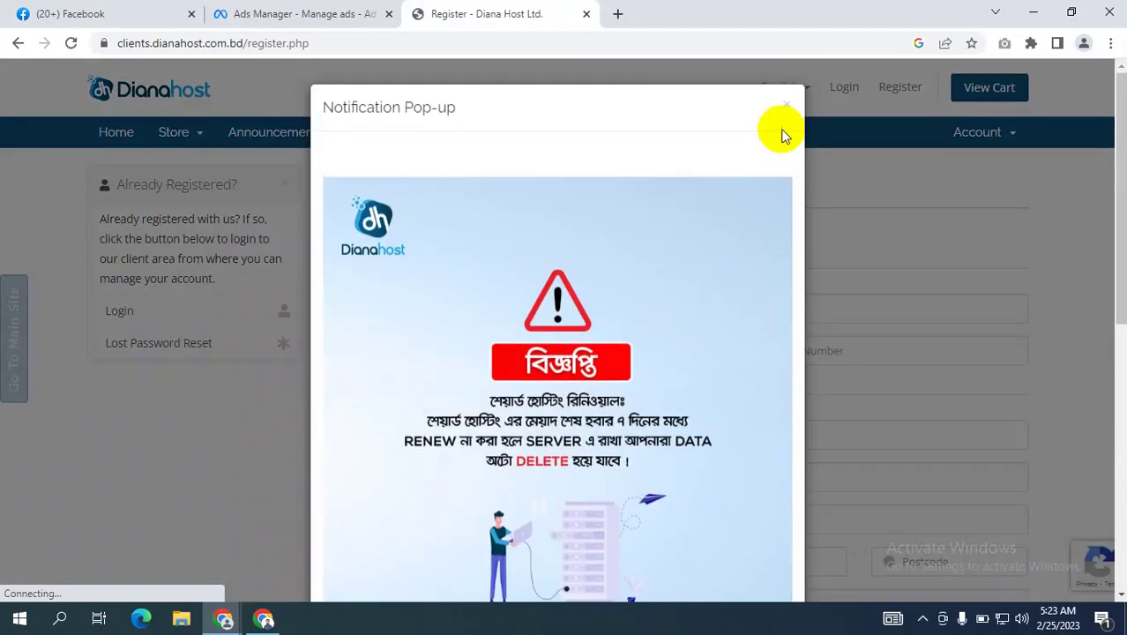
left_click(784, 105)
Glance at Ads Manager, then return and scroll through the DianaHost Register form.
left_click(284, 13)
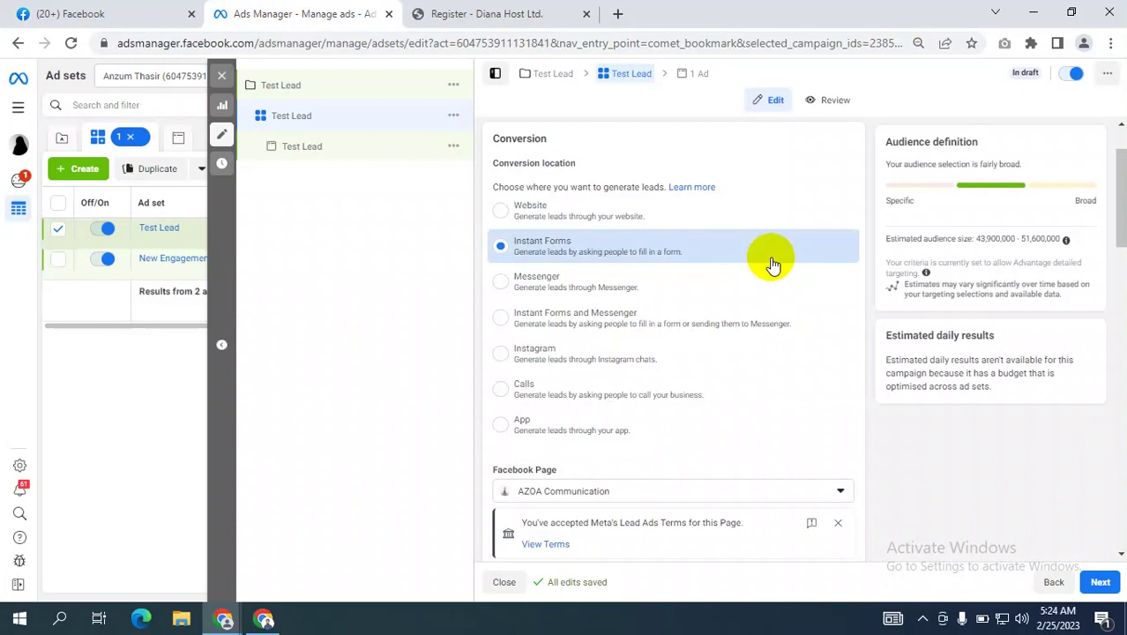
left_click(516, 13)
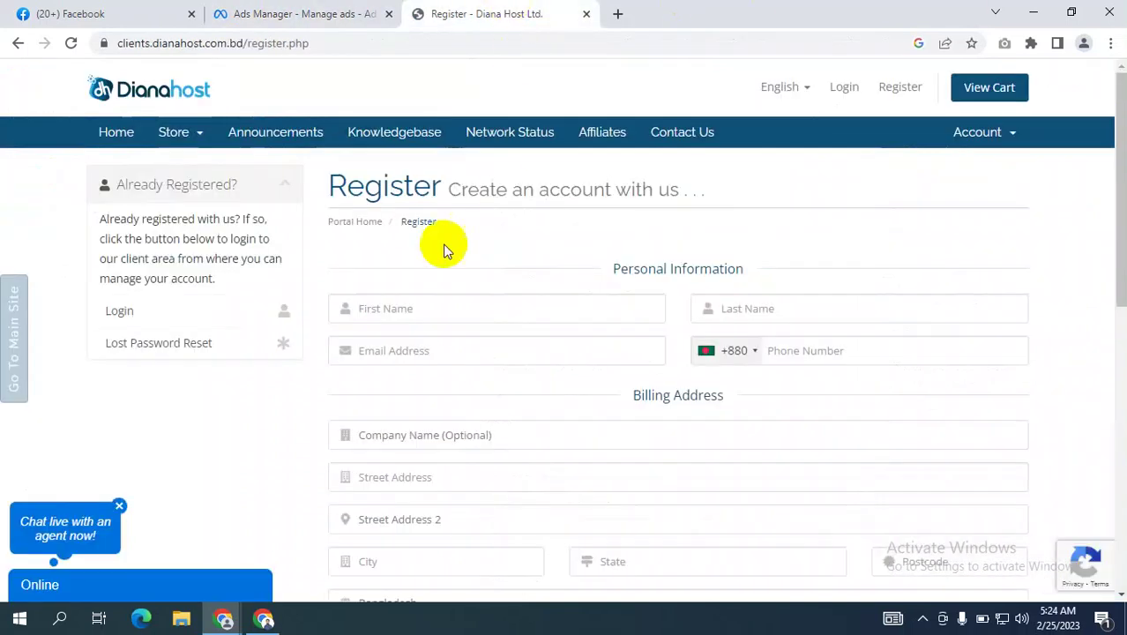
scroll(772, 323, "down", 7)
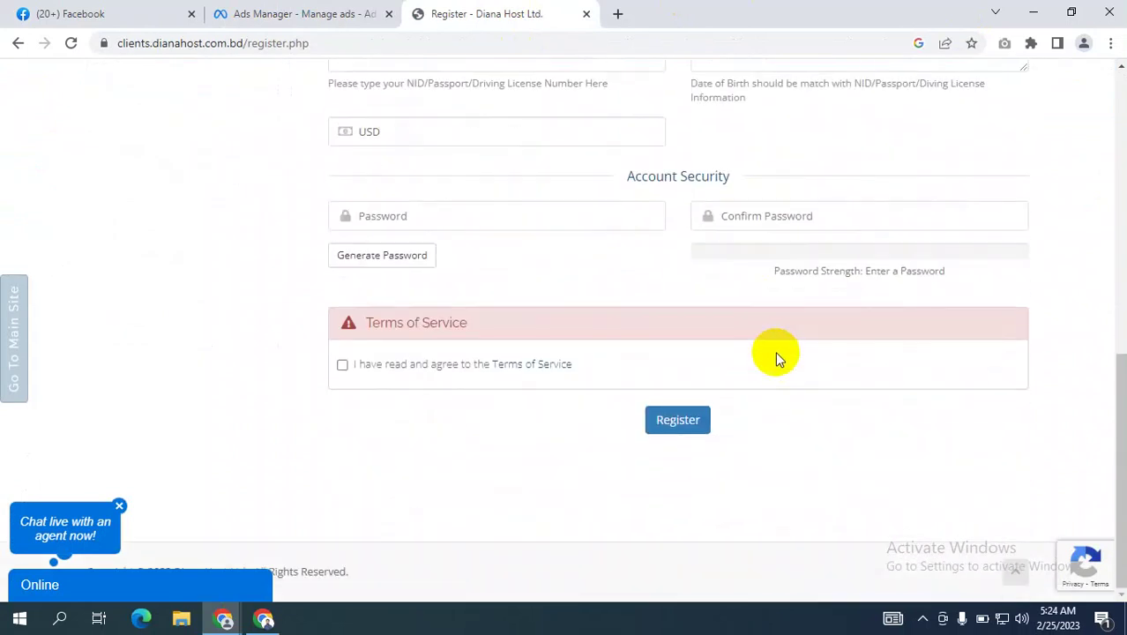
scroll(990, 232, "up", 8)
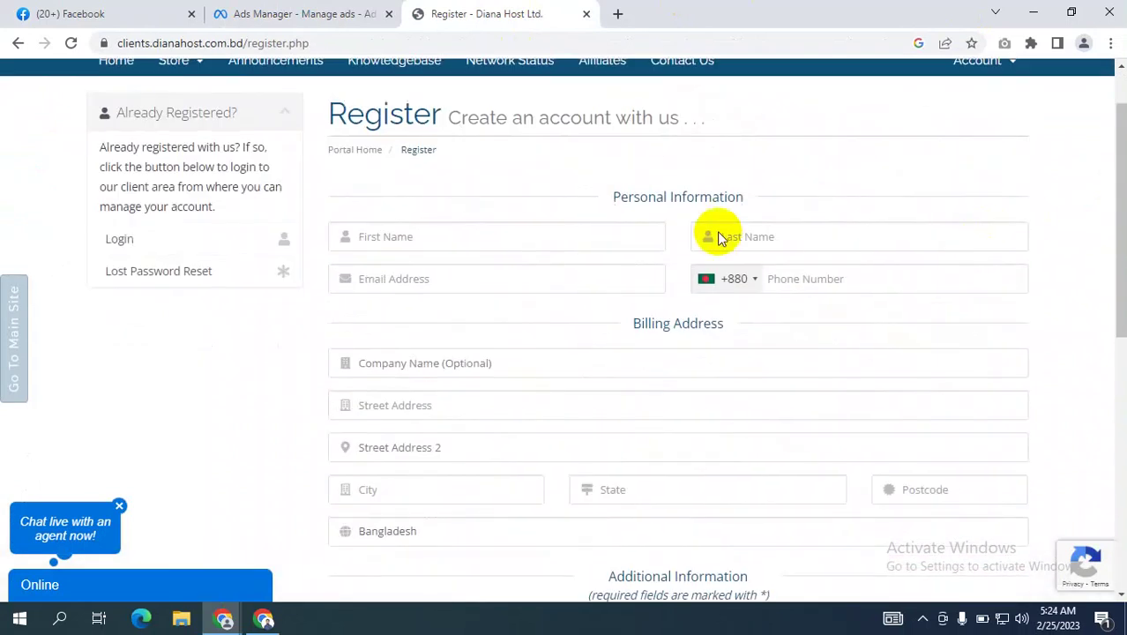
scroll(95, 93, "down", 2)
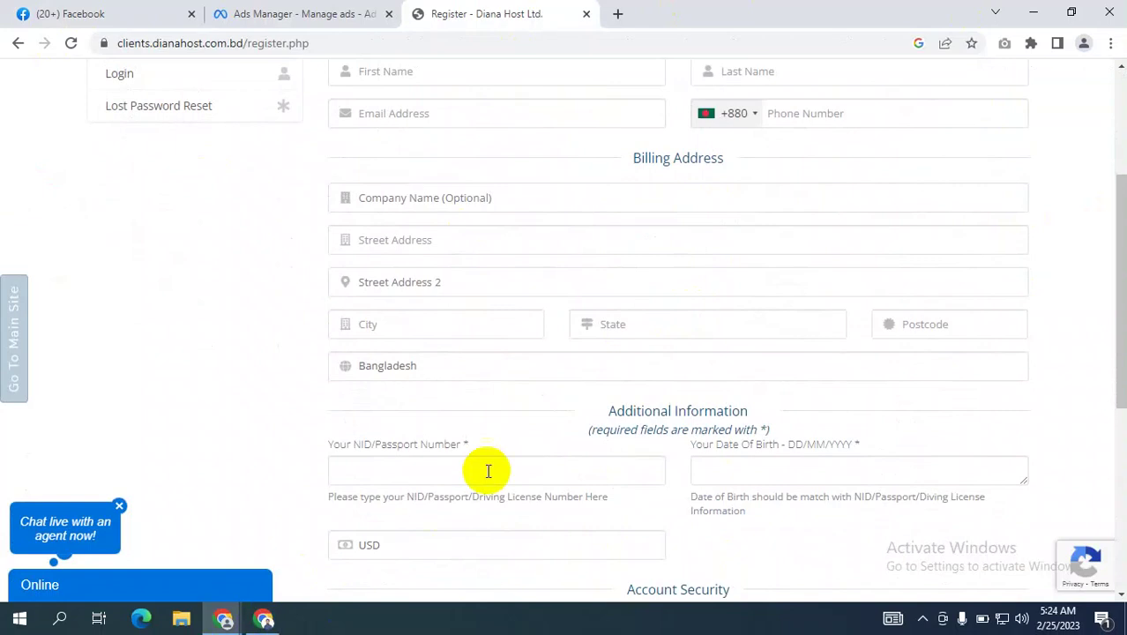
scroll(595, 374, "down", 5)
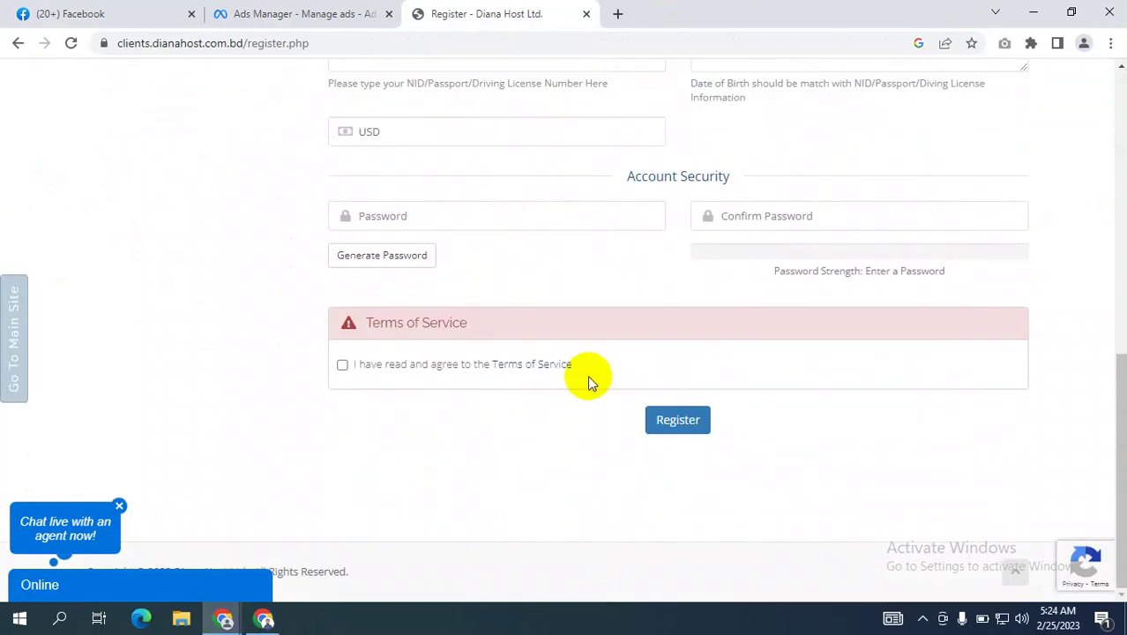
scroll(536, 365, "up", 4)
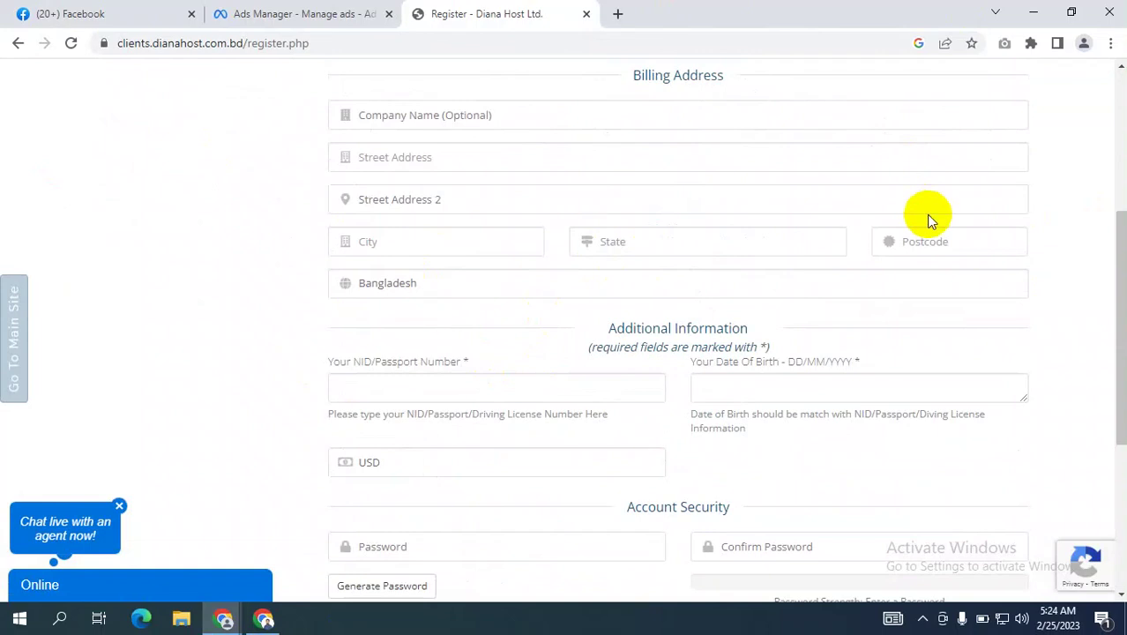
Switch the conversion location to Website and back to Instant Forms, then revisit the Dianahost form.
left_click(357, 15)
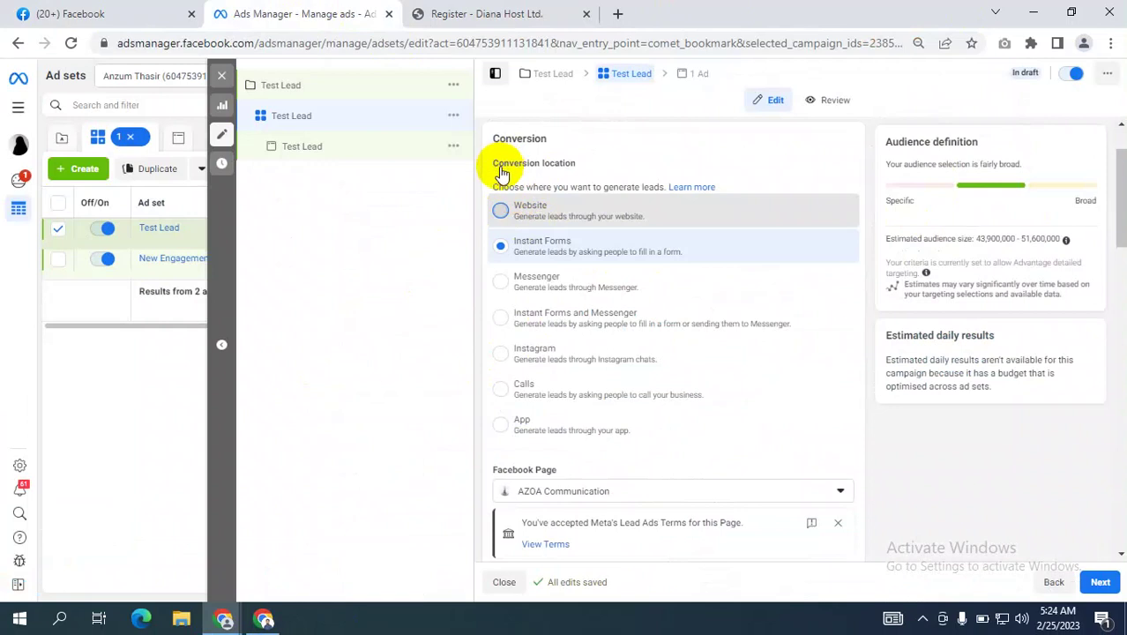
left_click(569, 199)
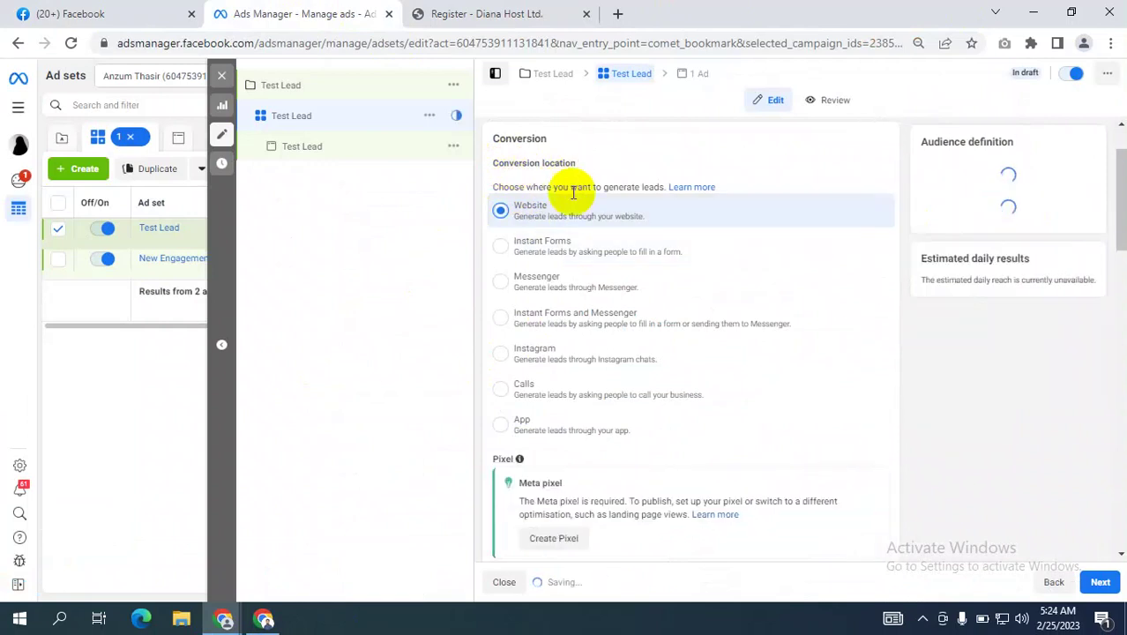
left_click(516, 252)
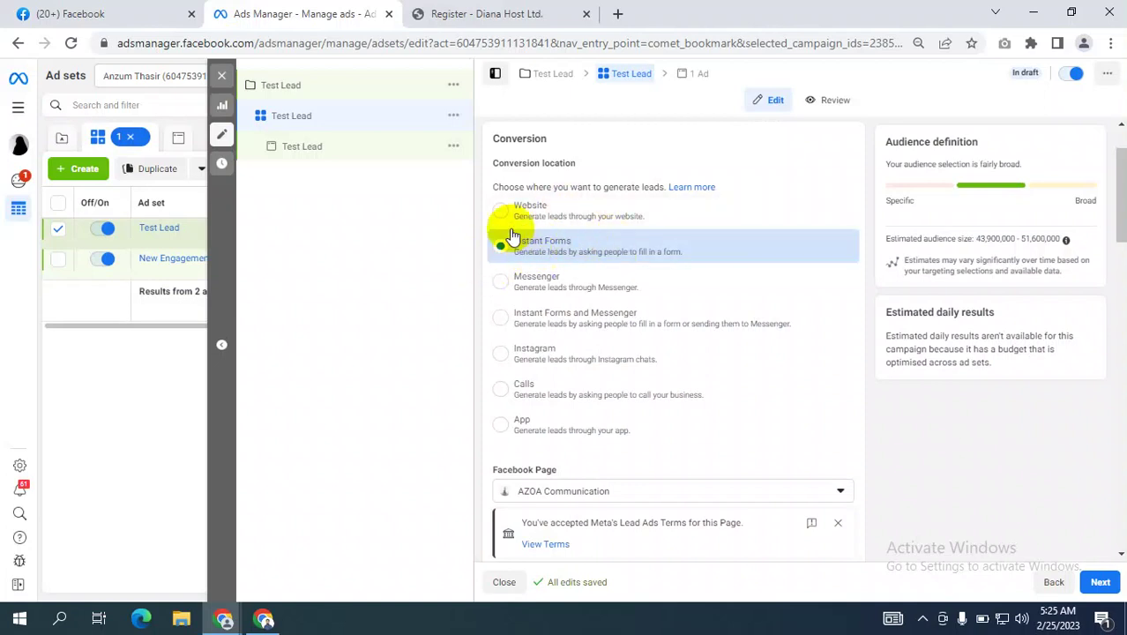
left_click(501, 209)
left_click(483, 14)
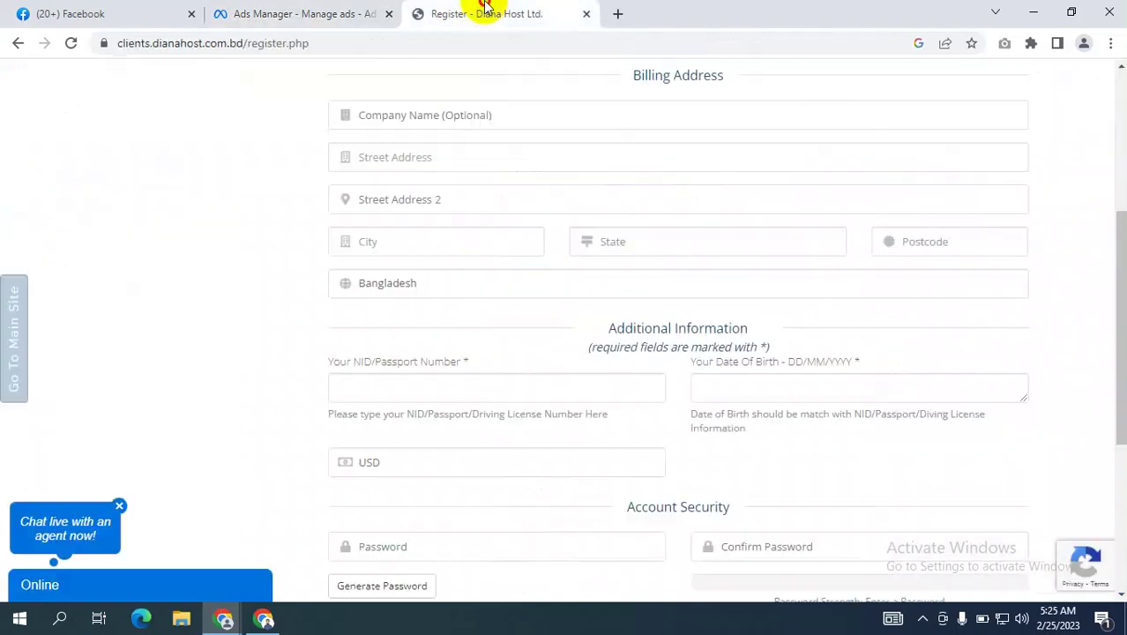
Scroll through the Dianahost Register form, then return to the Test Lead ad set settings.
scroll(374, 196, "up", 4)
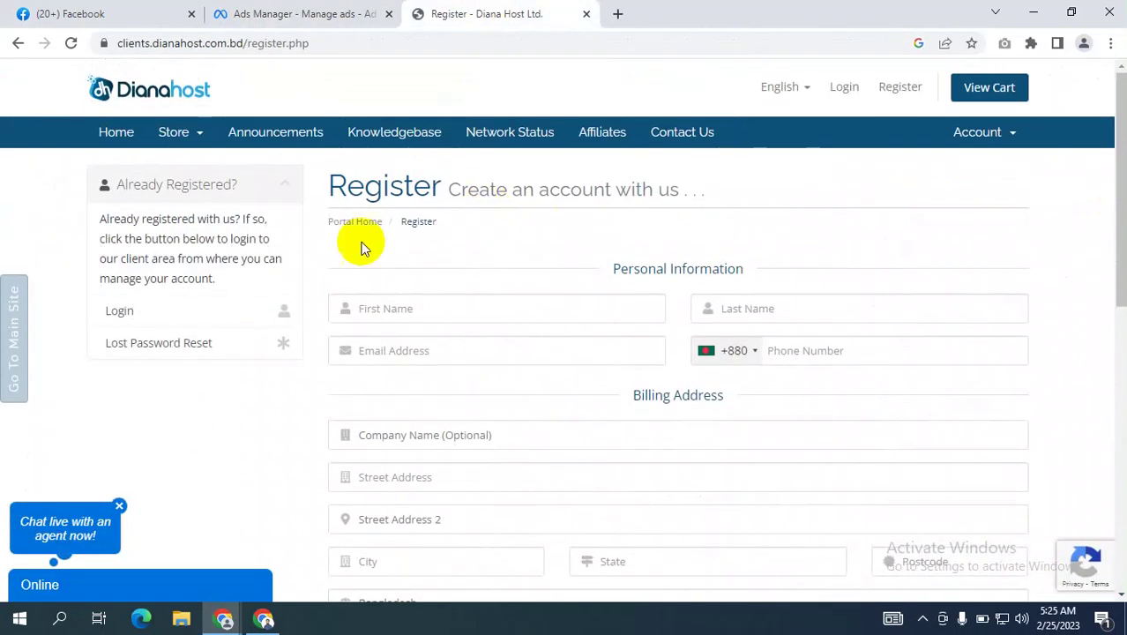
scroll(570, 297, "down", 5)
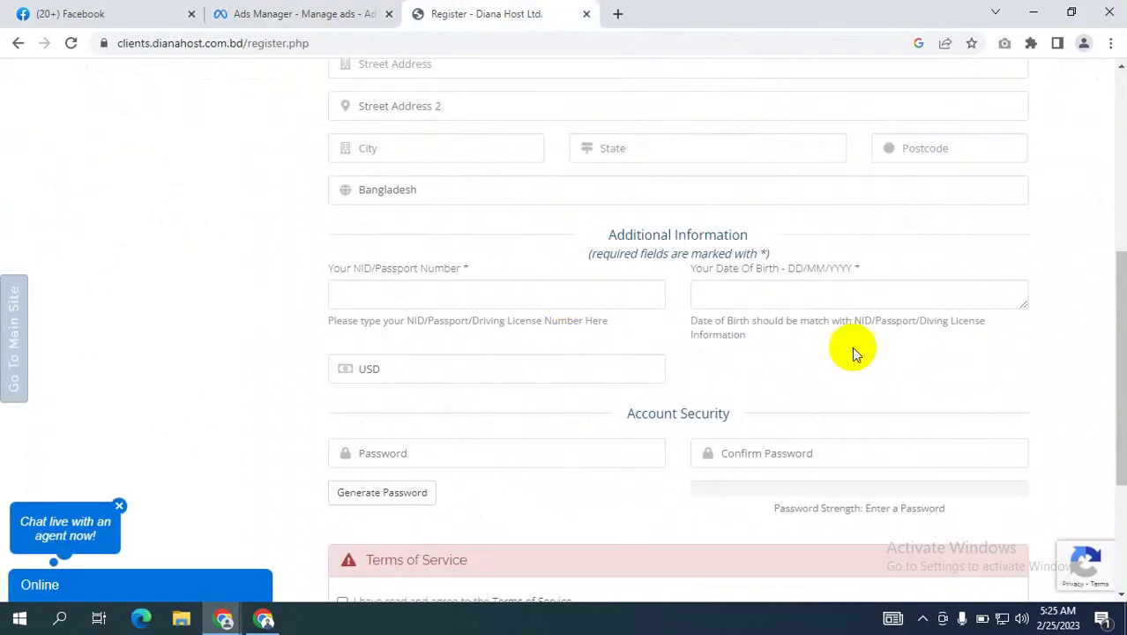
left_click(304, 14)
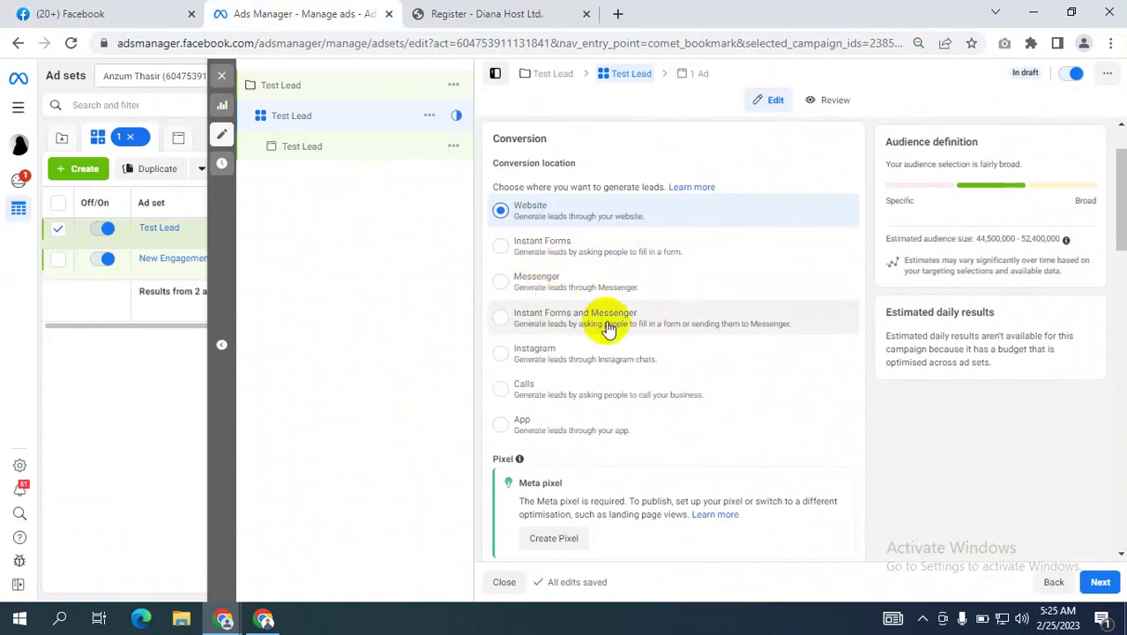
Review the ad set's conversion location options, then switch to the Dianahost registration tab.
scroll(558, 269, "down", 1)
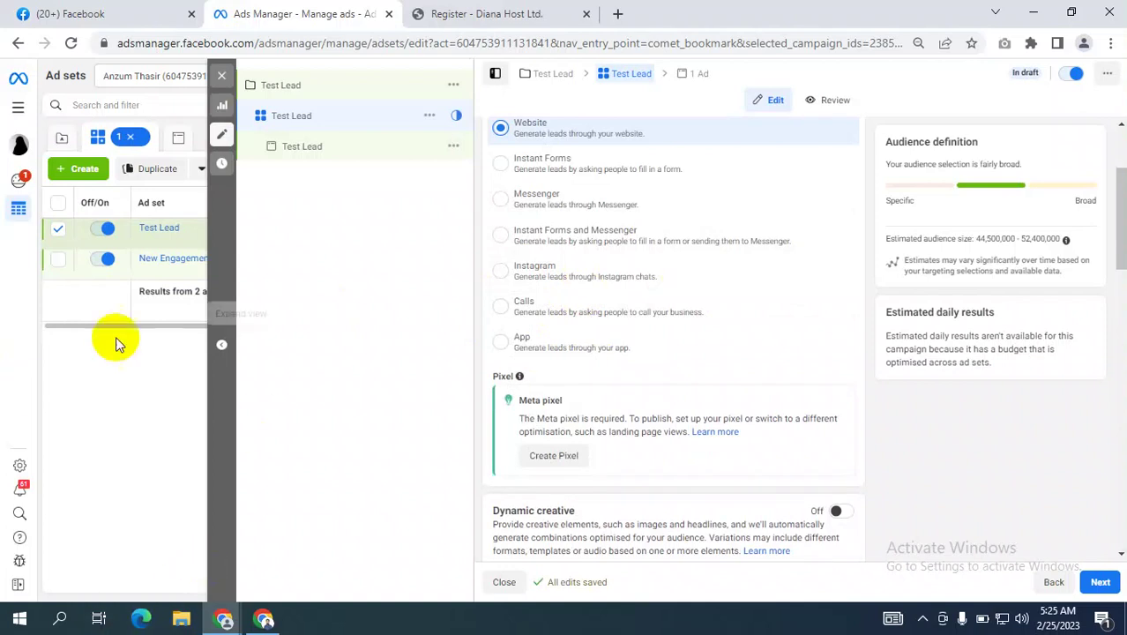
scroll(680, 217, "up", 2)
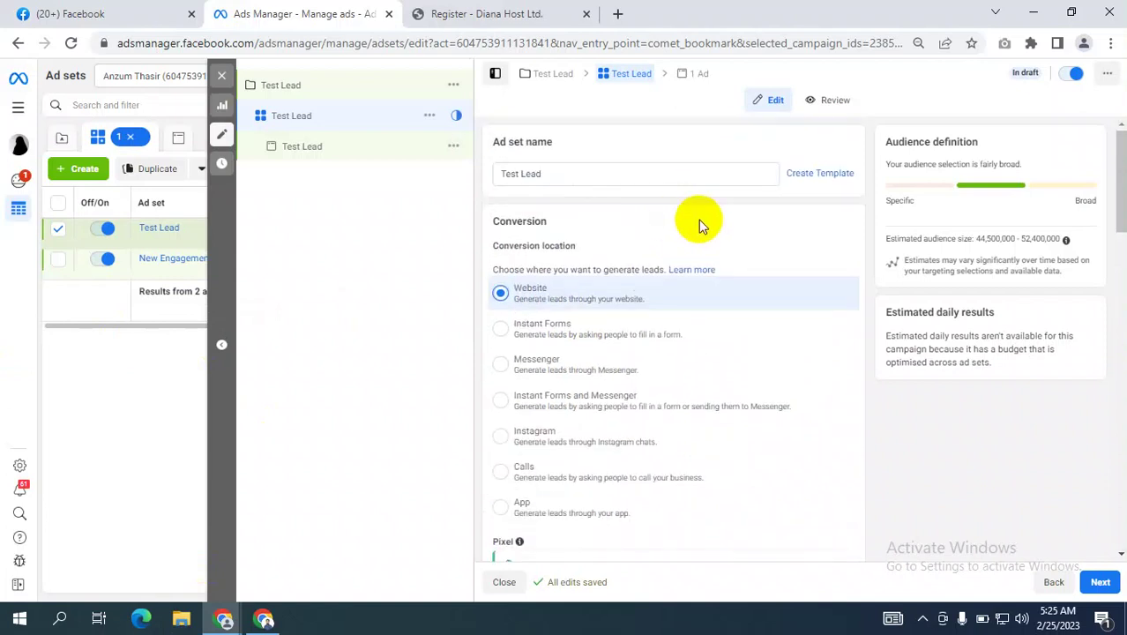
scroll(732, 216, "down", 3)
scroll(761, 216, "up", 2)
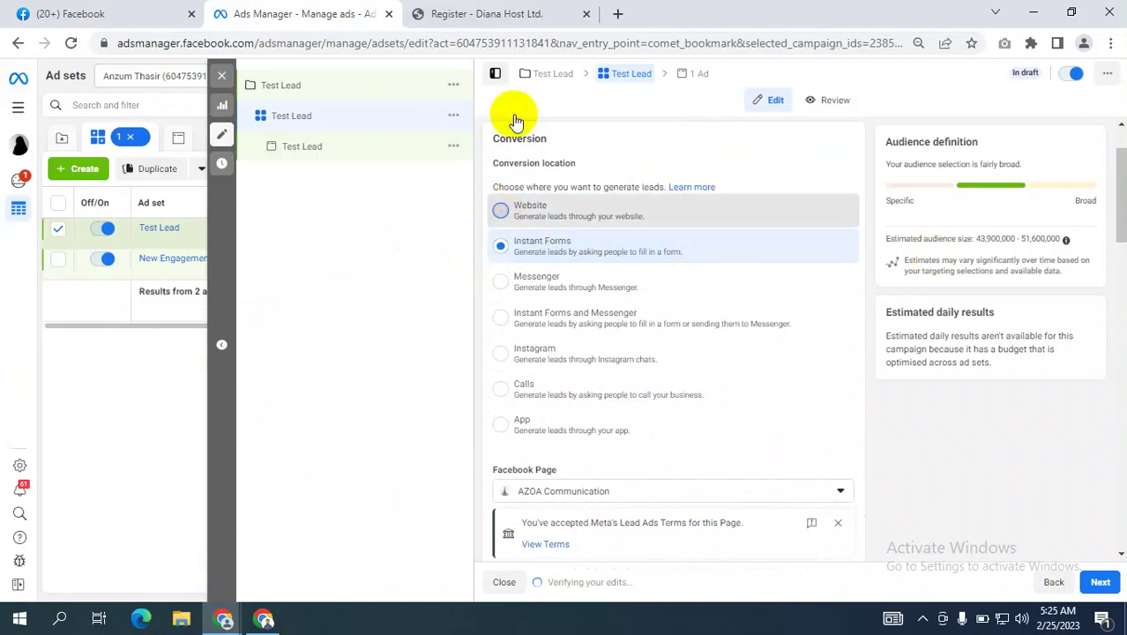
left_click(543, 18)
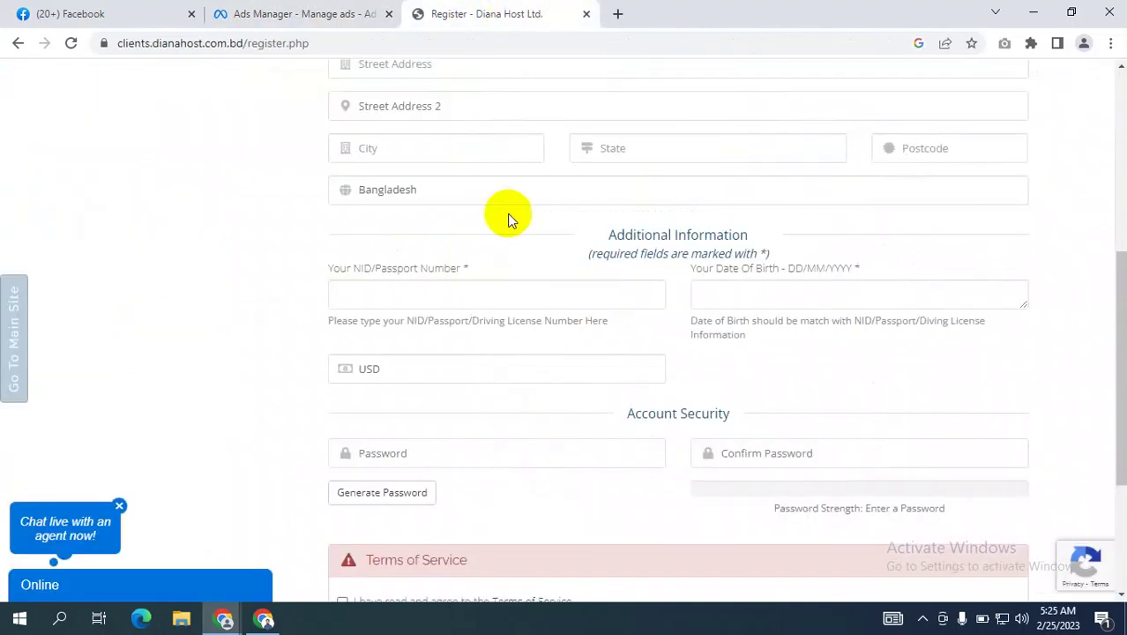
Switch back to the Ads Manager tab with the Test Lead ad set's conversion settings.
left_click(284, 15)
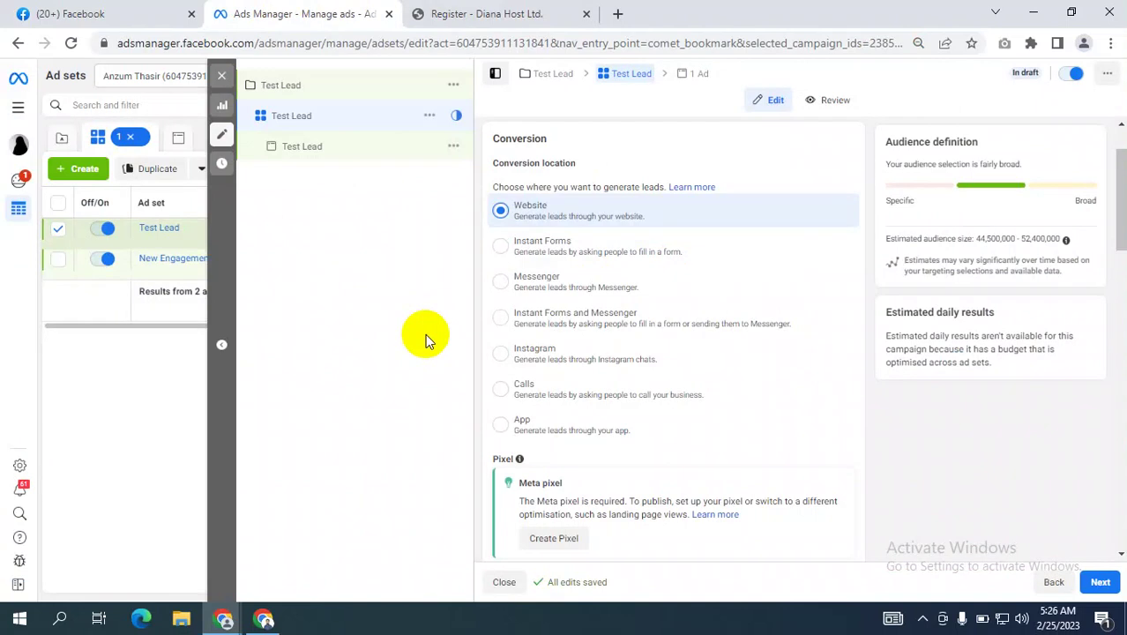
Select Instant Forms as the Test Lead ad set's conversion location.
left_click(606, 263)
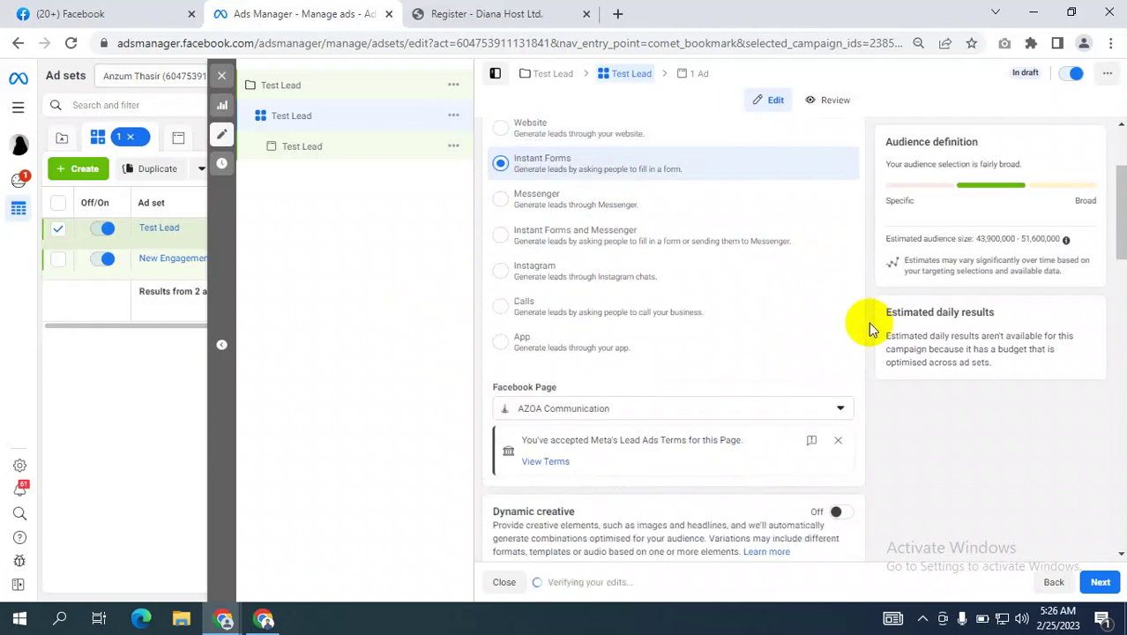
scroll(886, 378, "down", 3)
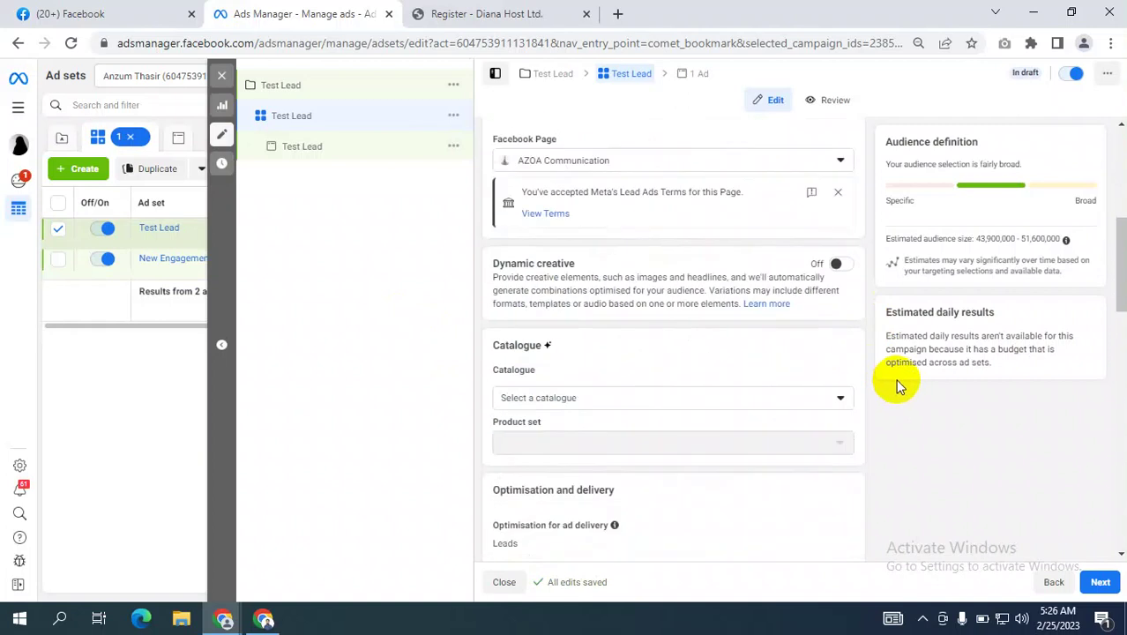
scroll(894, 382, "down", 2)
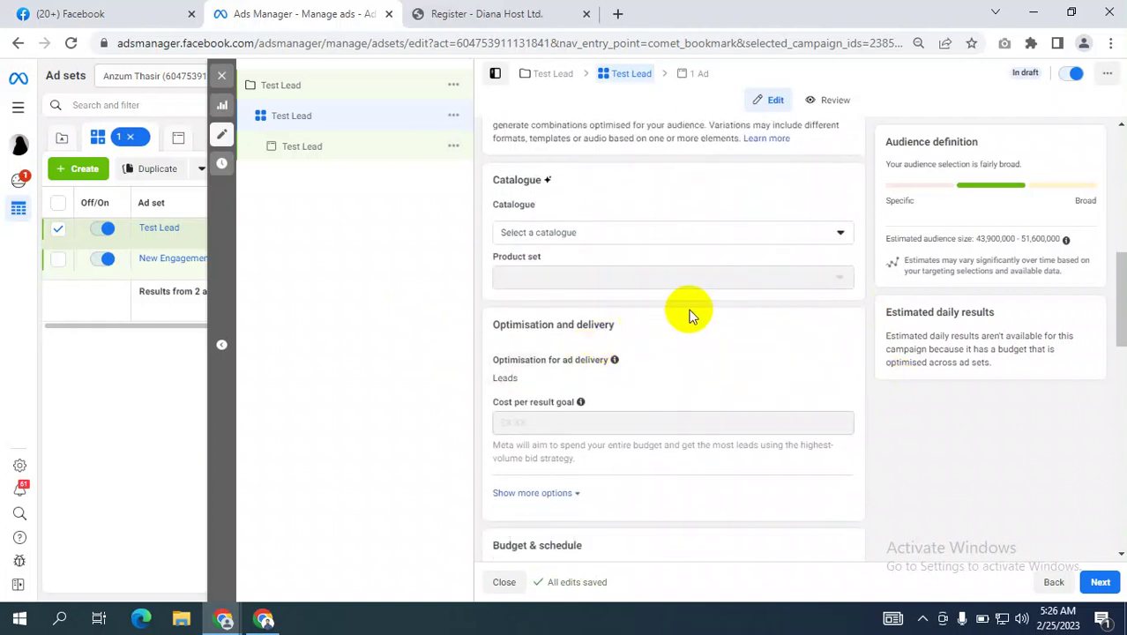
scroll(691, 316, "down", 1)
Open the Leads delivery optimisation choices, then switch to the Google Meet window.
mouse_move(843, 270)
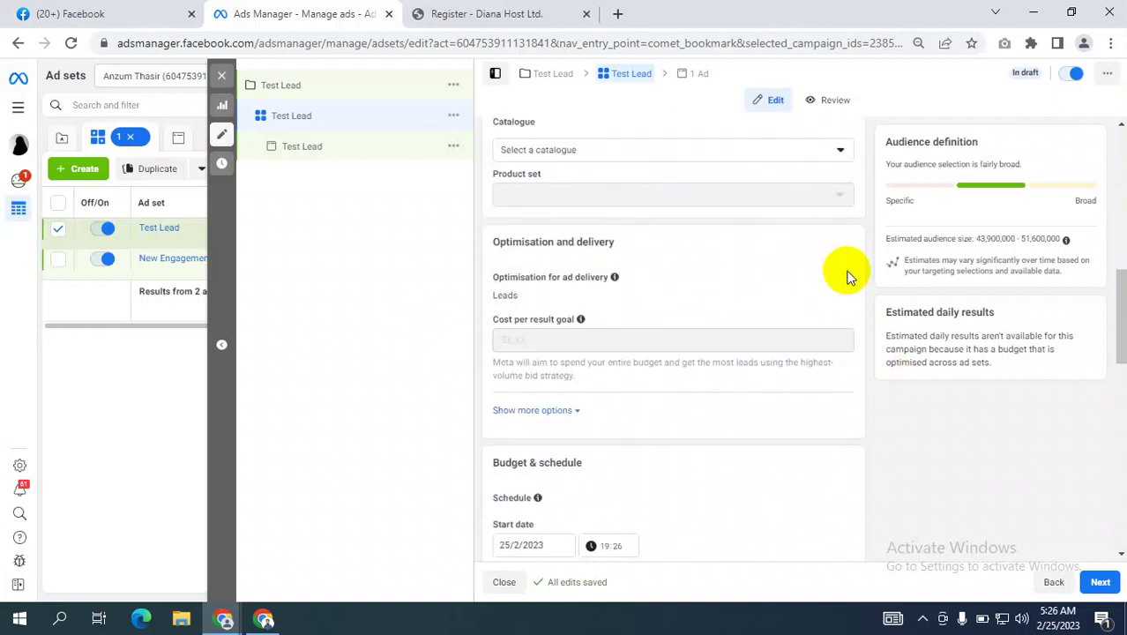
left_click(836, 281)
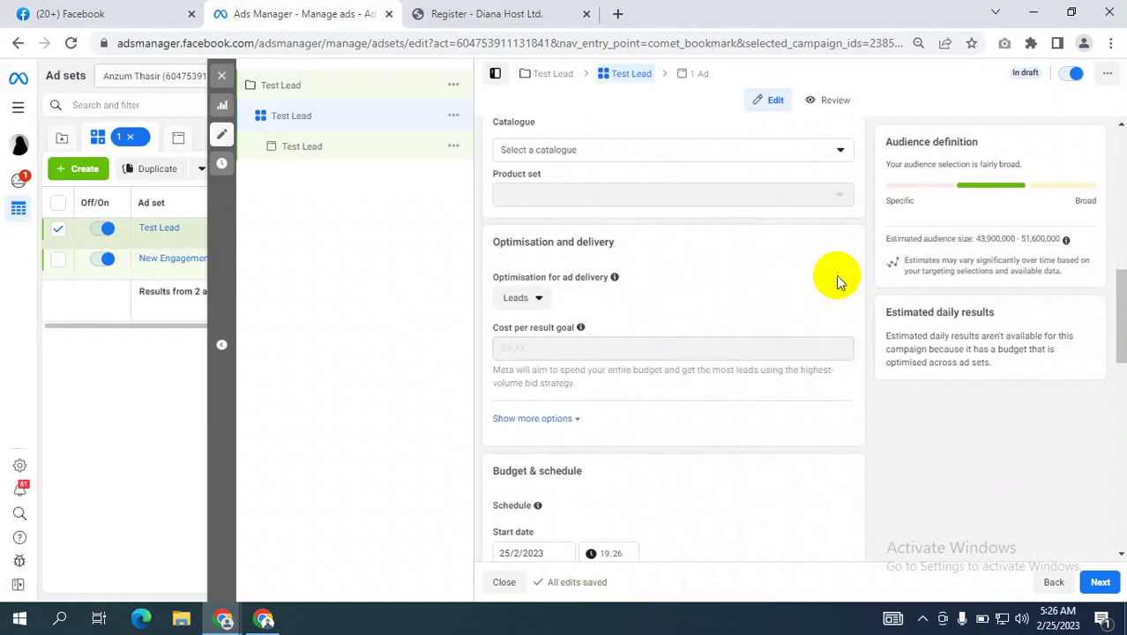
left_click(531, 300)
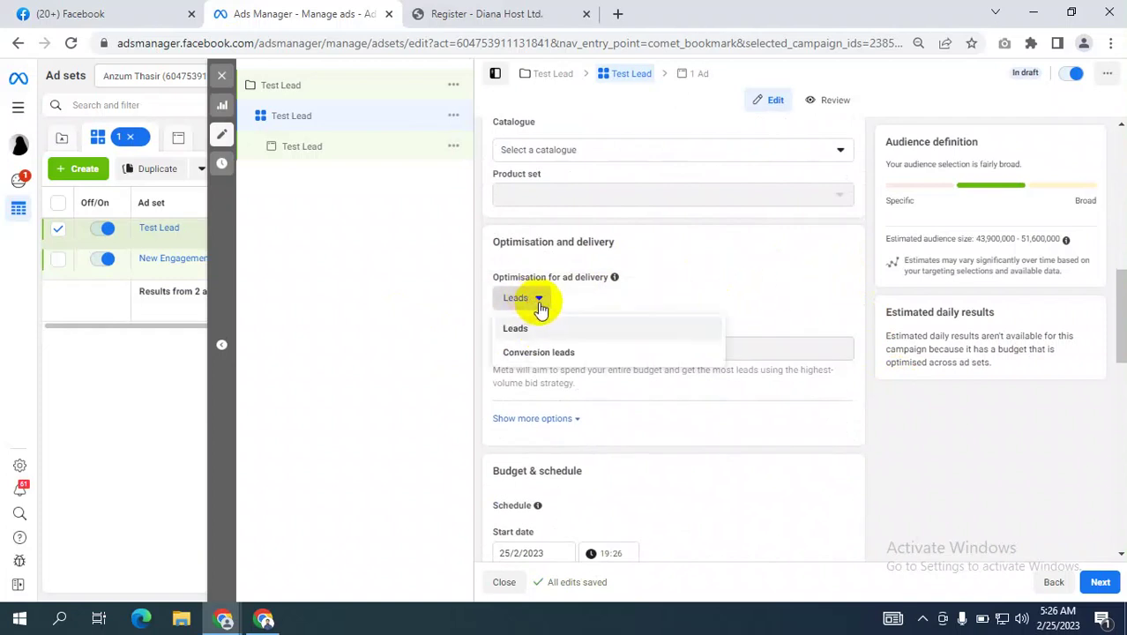
left_click(264, 621)
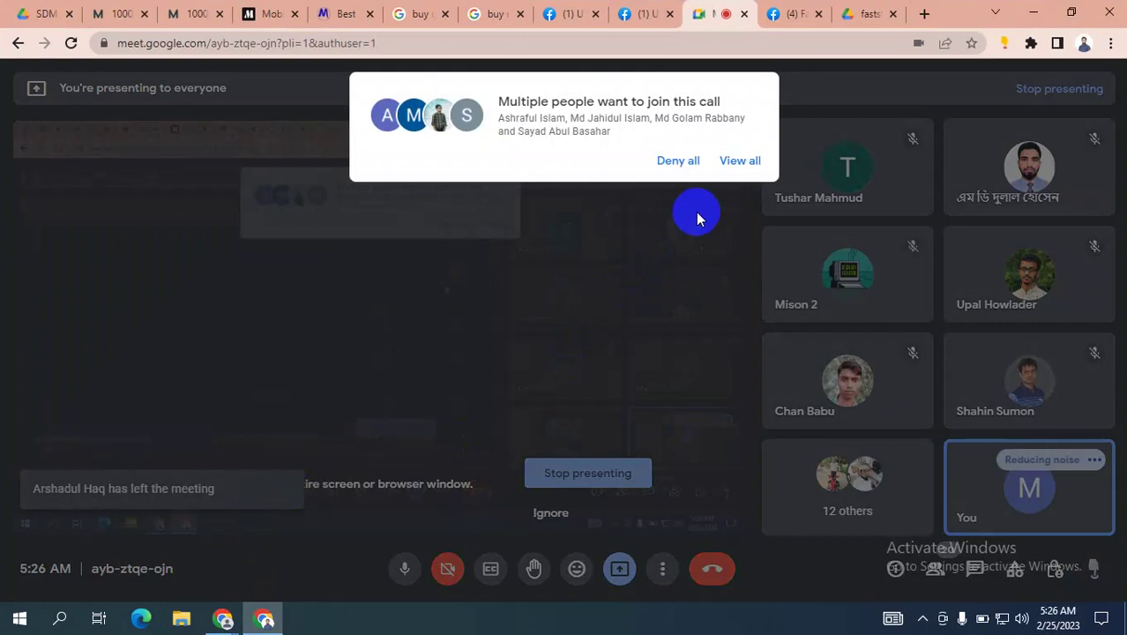
Admit everyone waiting to join the Meet call and mute one participant for everyone.
left_click(738, 164)
left_click(732, 386)
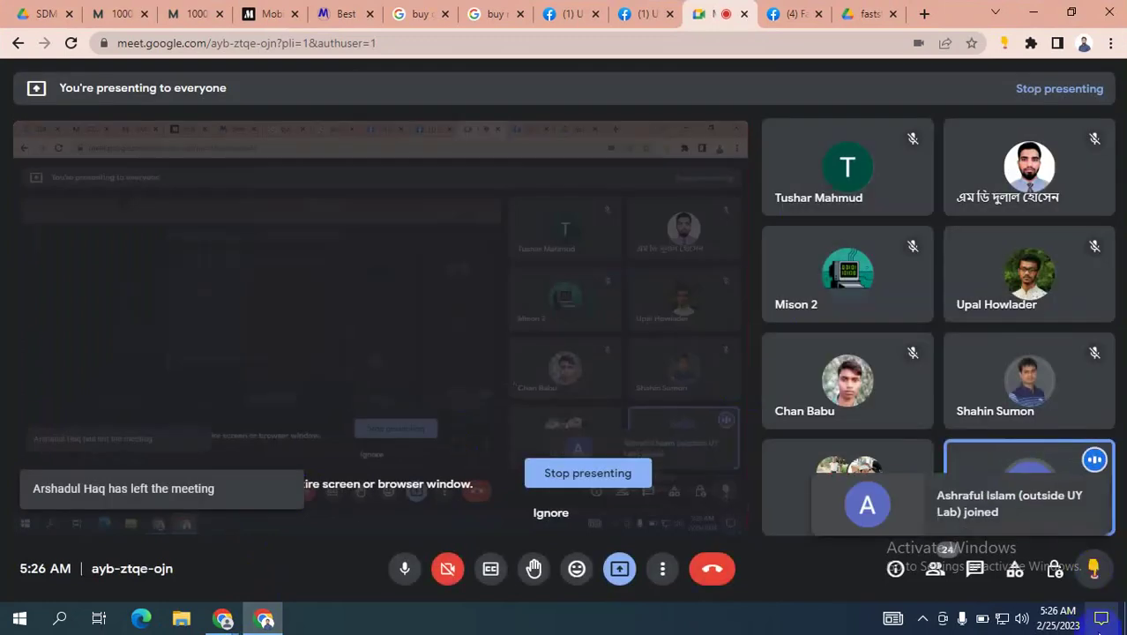
left_click(565, 513)
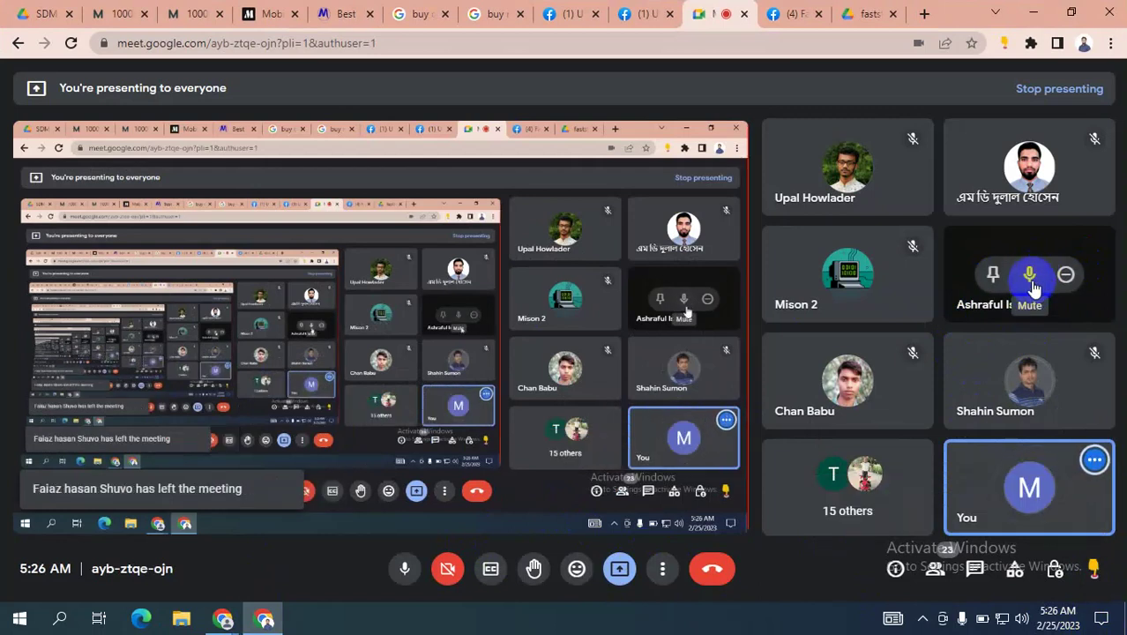
left_click(1029, 277)
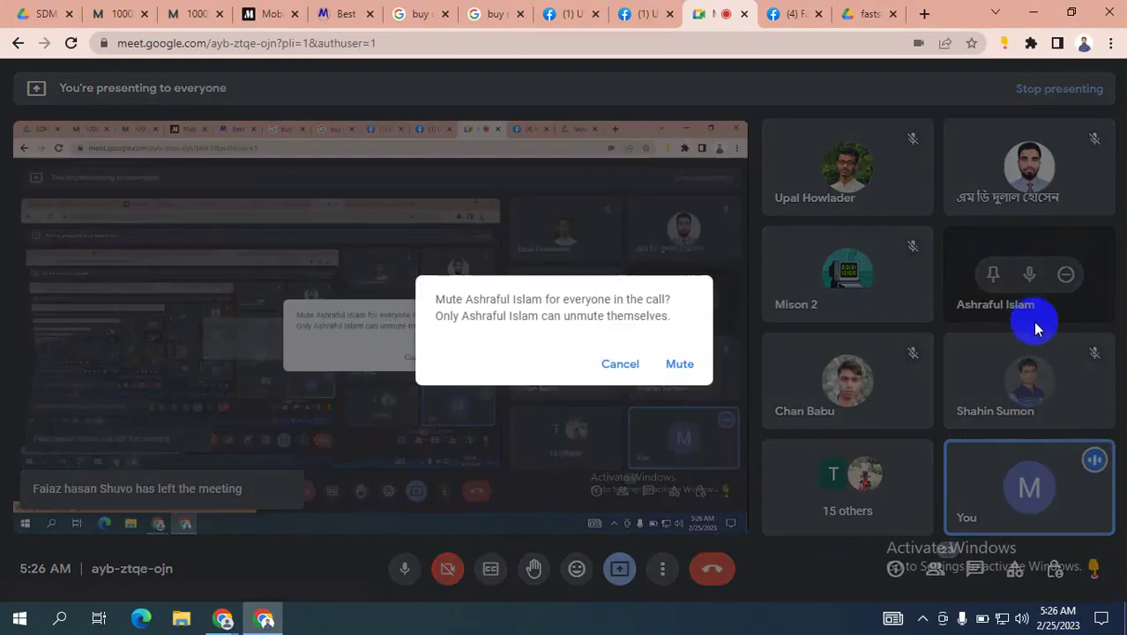
left_click(676, 365)
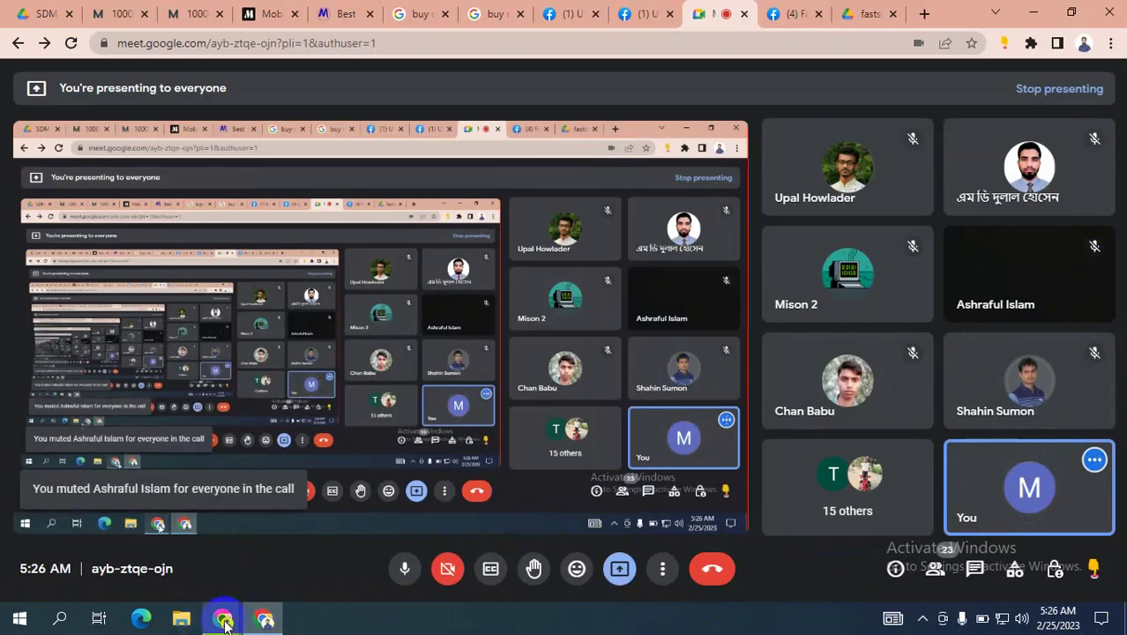
Return to the Ads Manager window and dismiss the presenting notification.
mouse_move(224, 623)
left_click(180, 560)
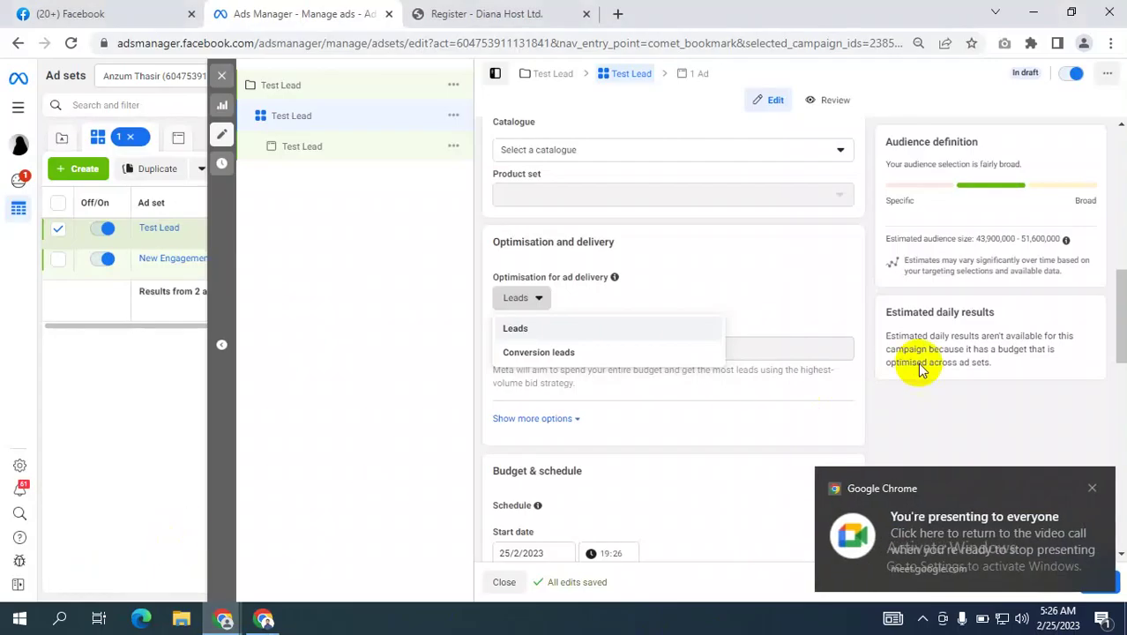
left_click(1092, 488)
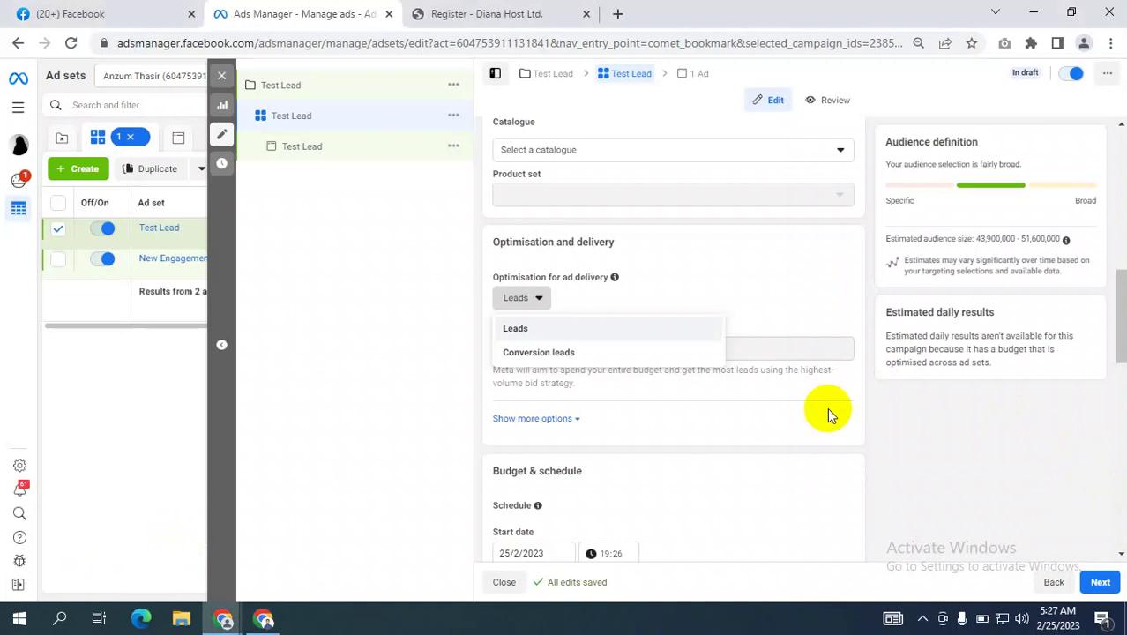
Choose Conversion leads as the Test Lead ad set's optimisation for ad delivery.
left_click(529, 300)
left_click(532, 300)
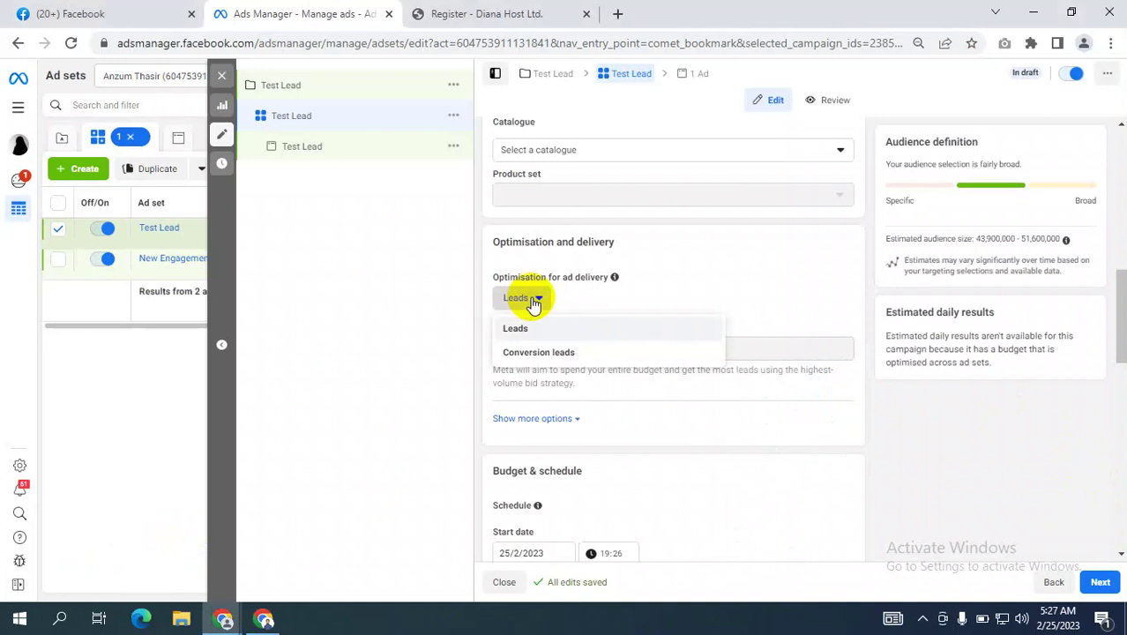
left_click(533, 302)
left_click(534, 302)
left_click(539, 354)
scroll(719, 340, "down", 3)
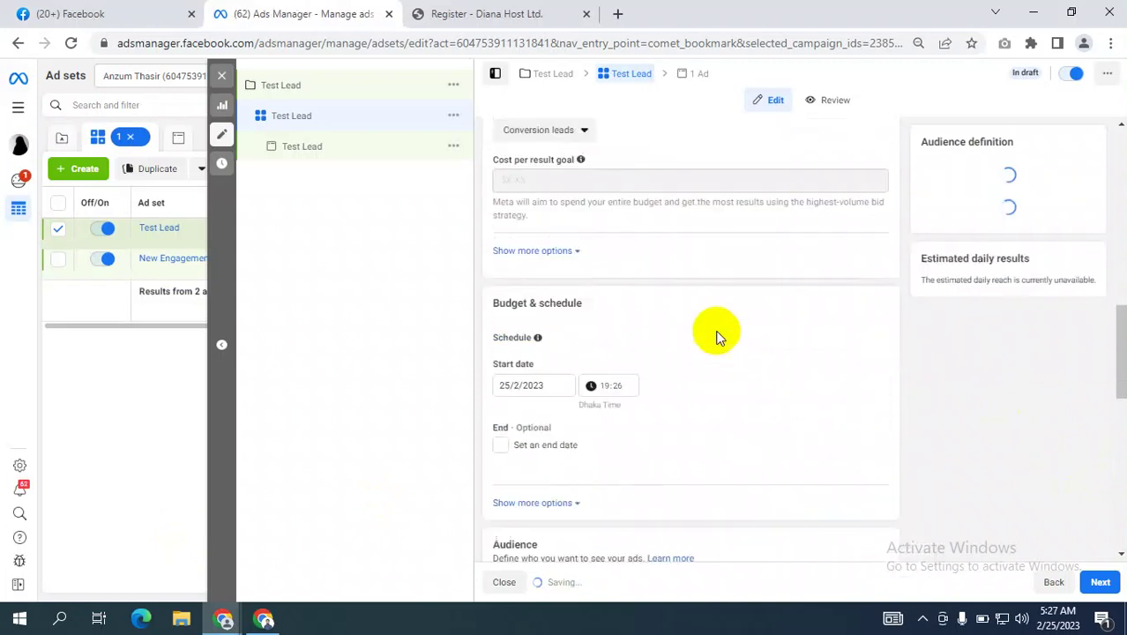
scroll(715, 334, "up", 1)
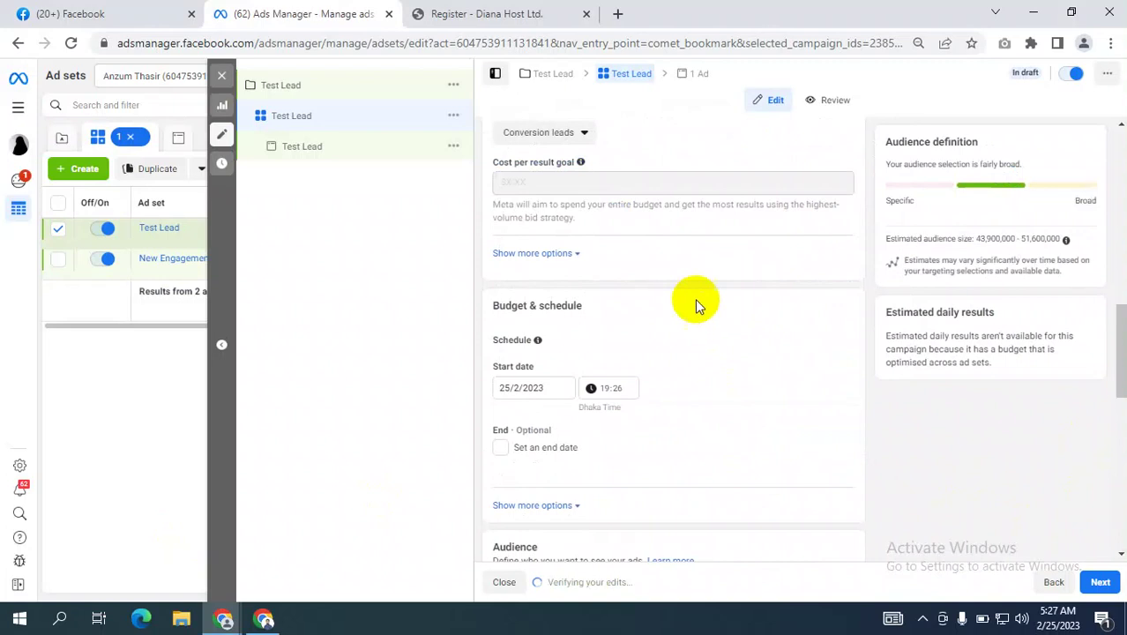
Briefly switch optimisation back to Leads, then reselect Conversion leads.
left_click(564, 134)
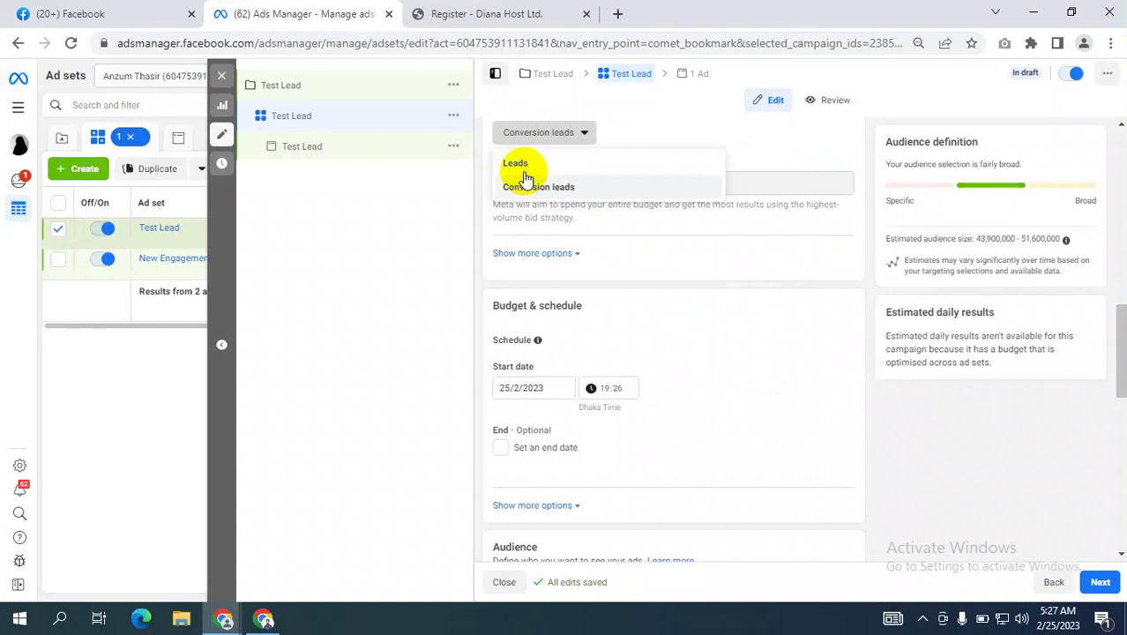
left_click(378, 285)
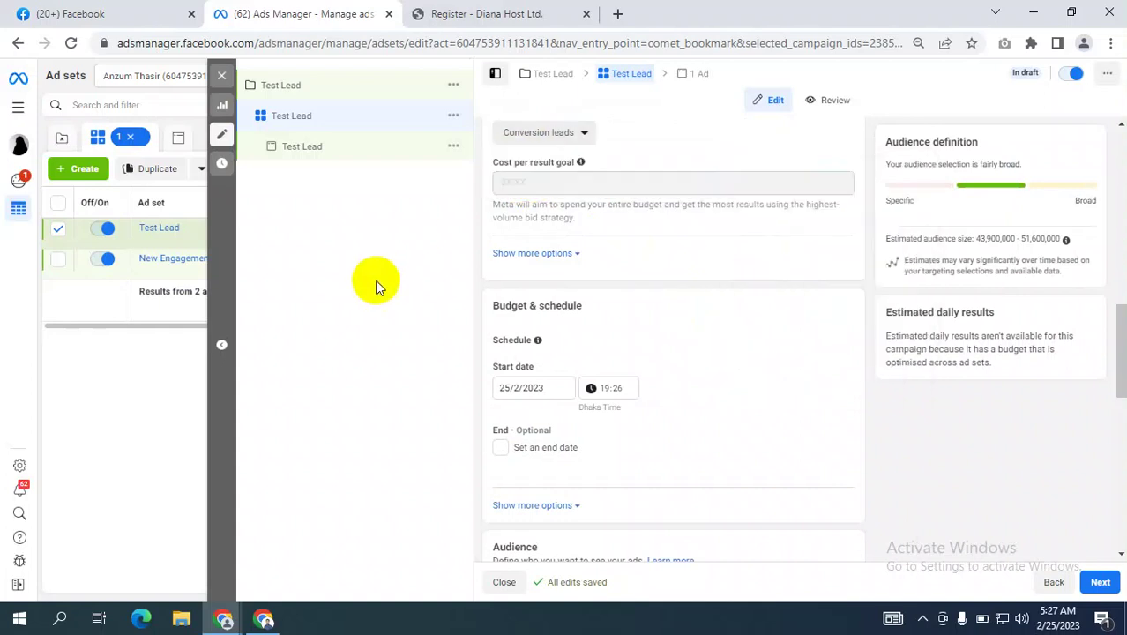
left_click(538, 134)
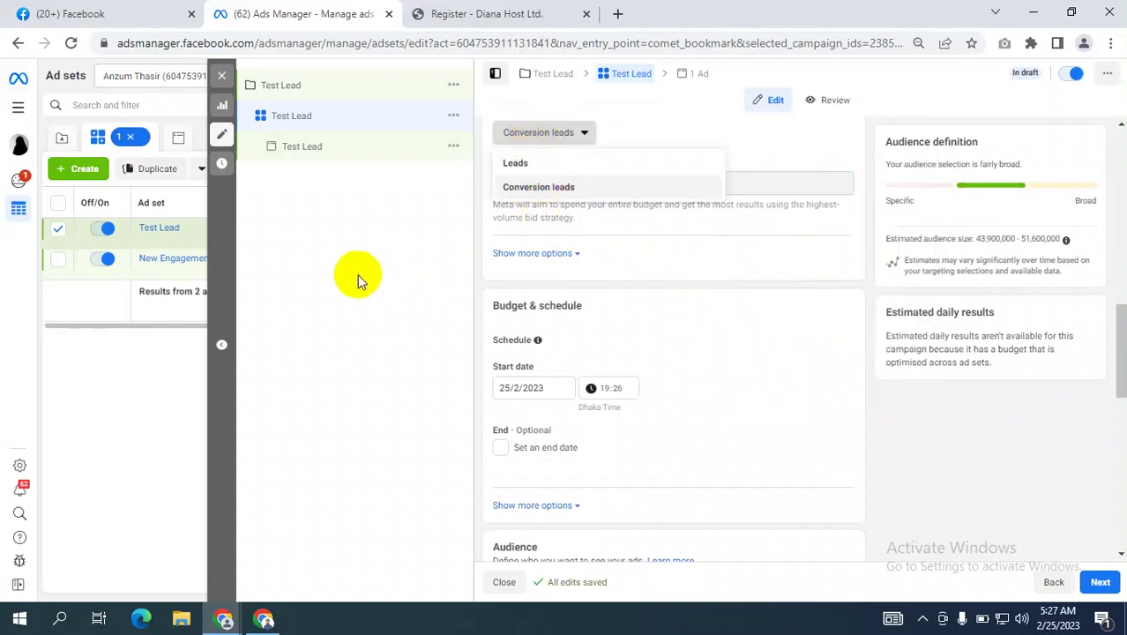
left_click(431, 274)
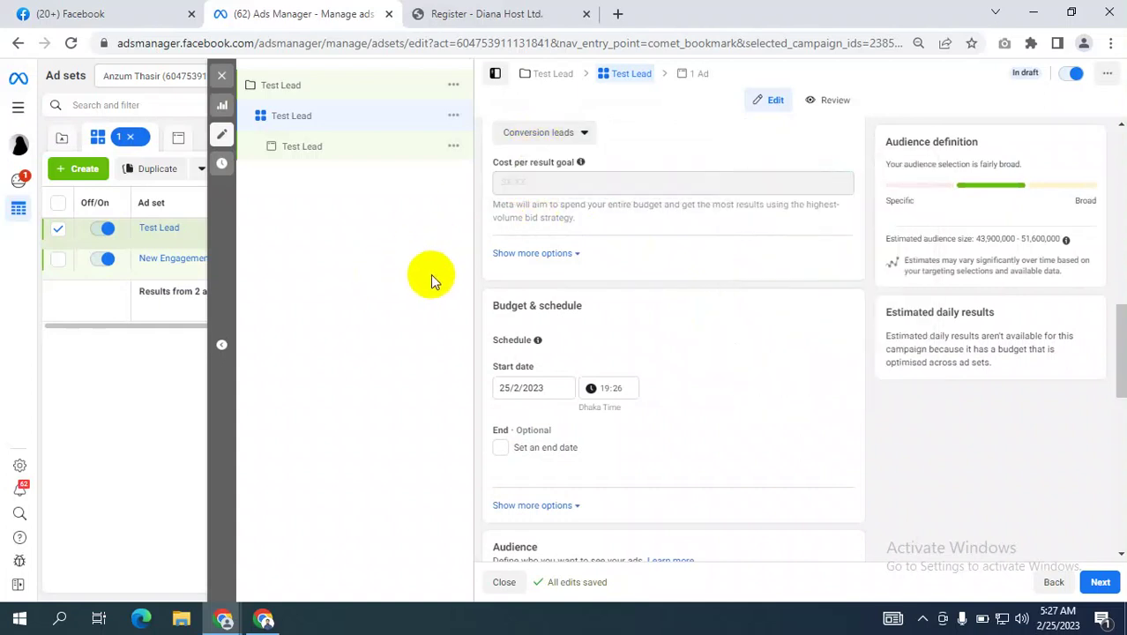
left_click(542, 137)
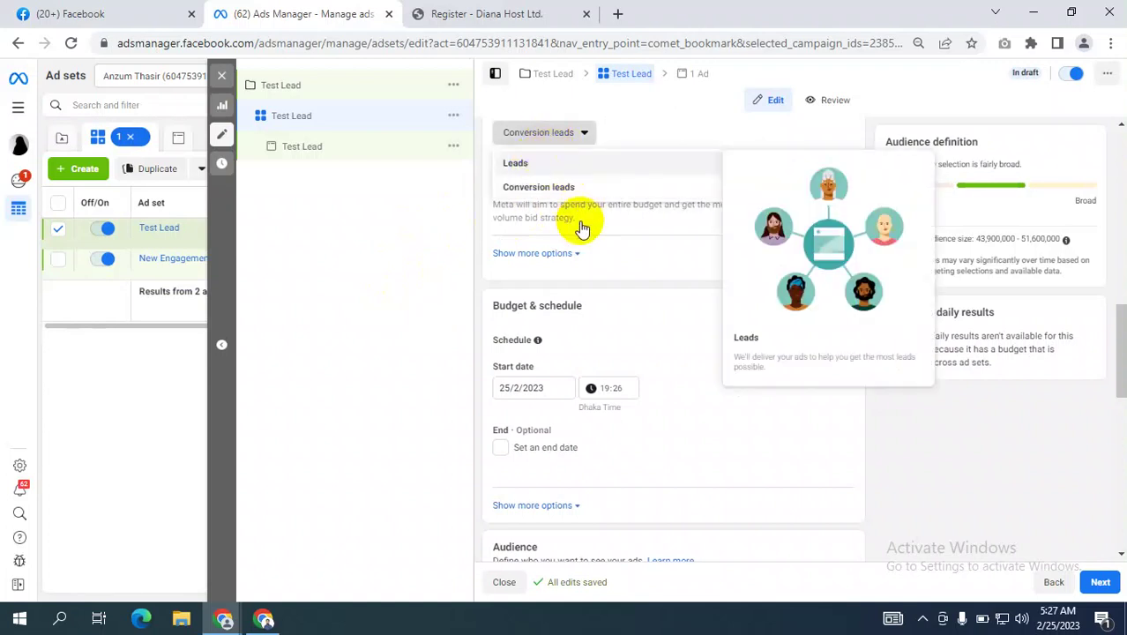
key("Return")
left_click(520, 139)
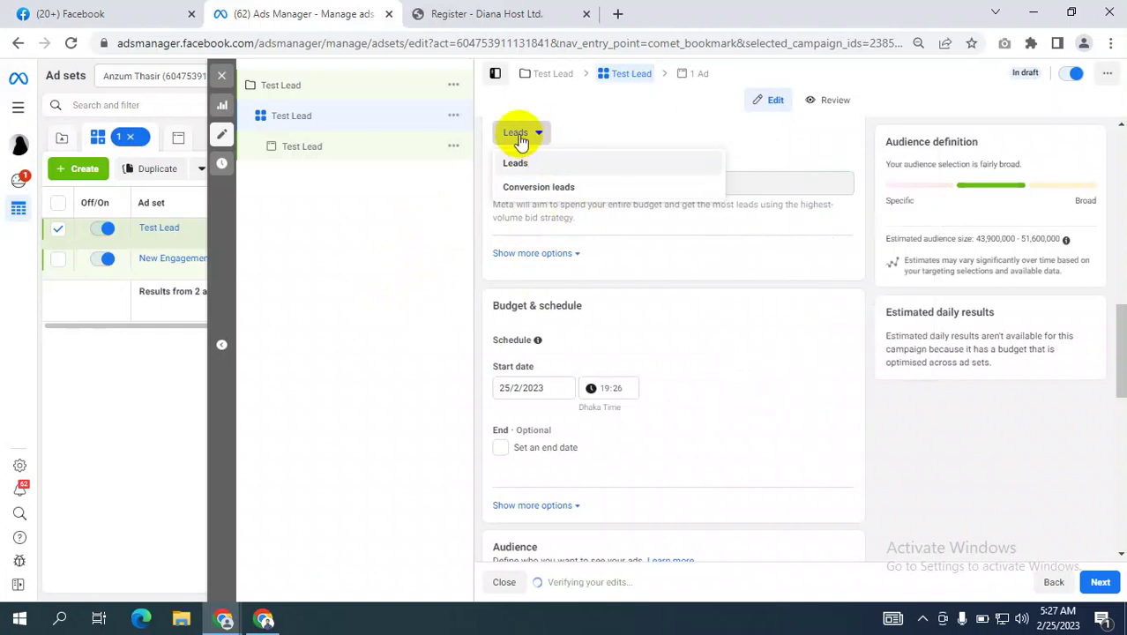
left_click(542, 188)
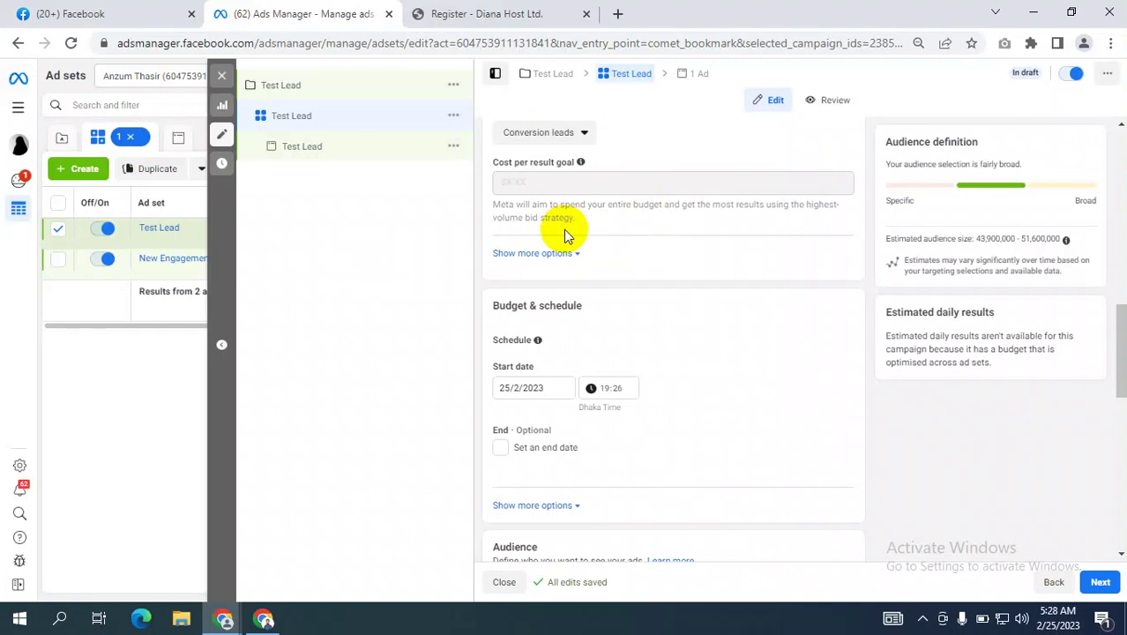
scroll(688, 327, "down", 2)
scroll(747, 333, "down", 3)
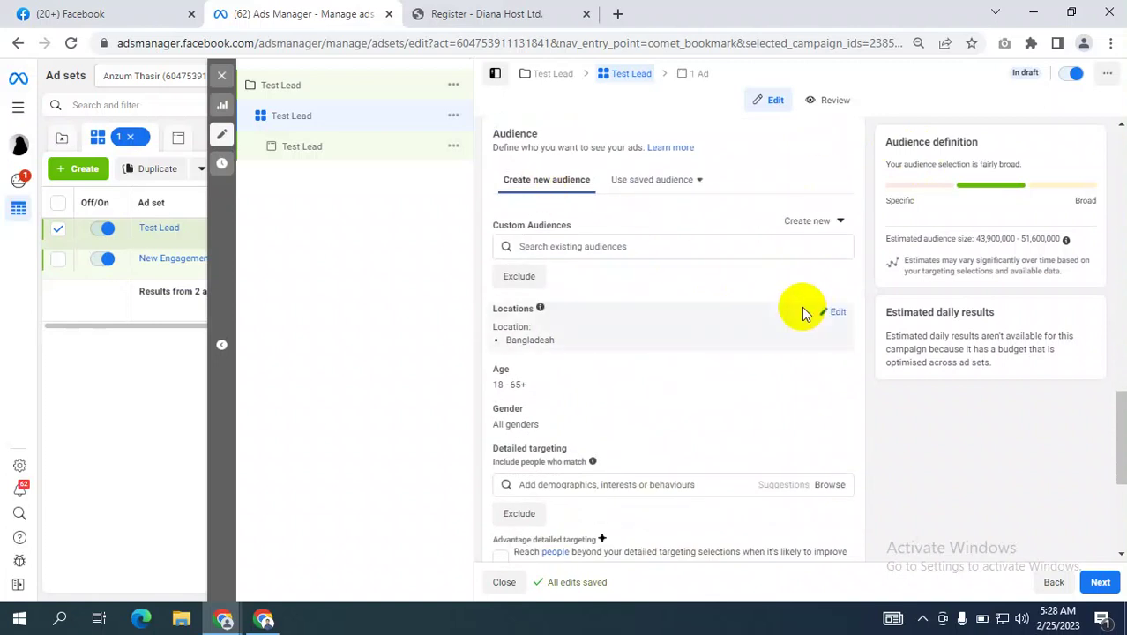
scroll(802, 309, "down", 1)
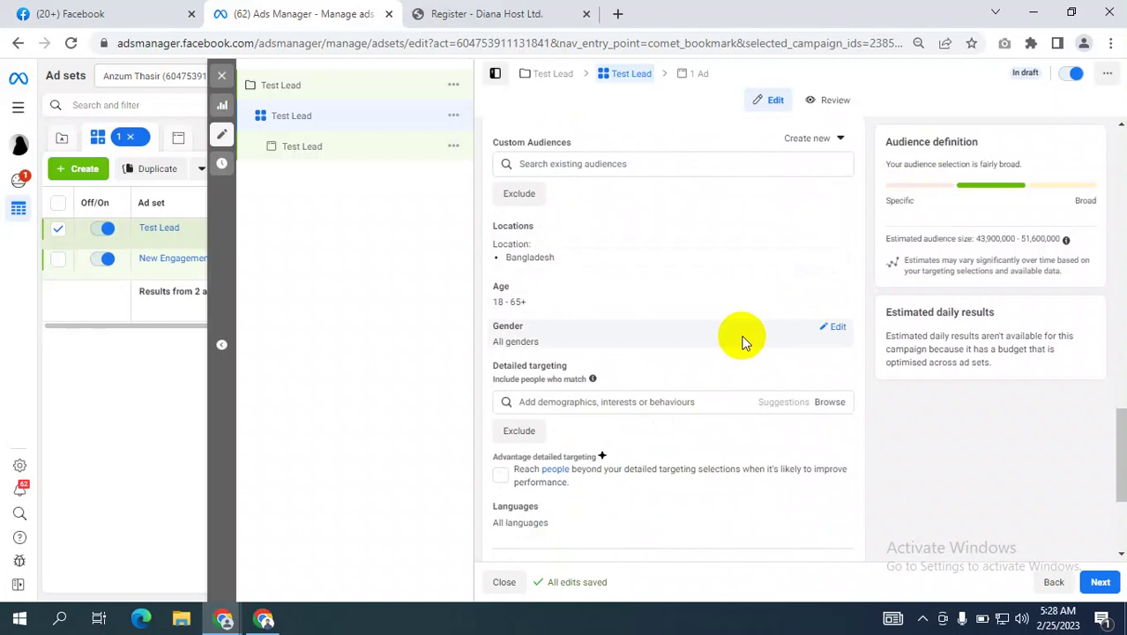
scroll(740, 342, "down", 2)
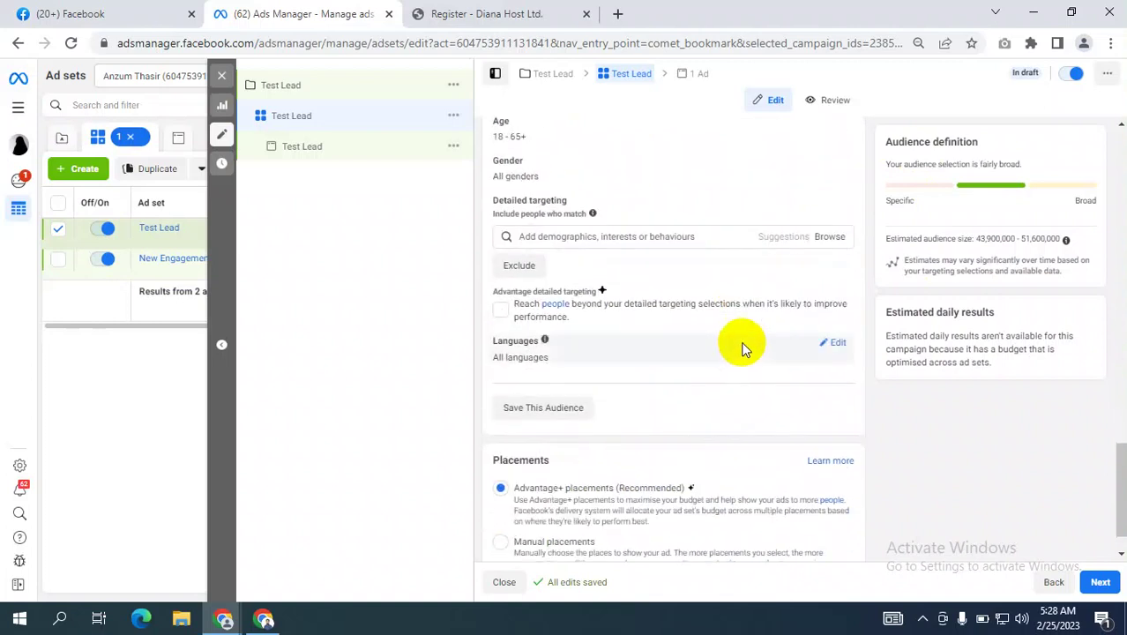
scroll(741, 351, "down", 1)
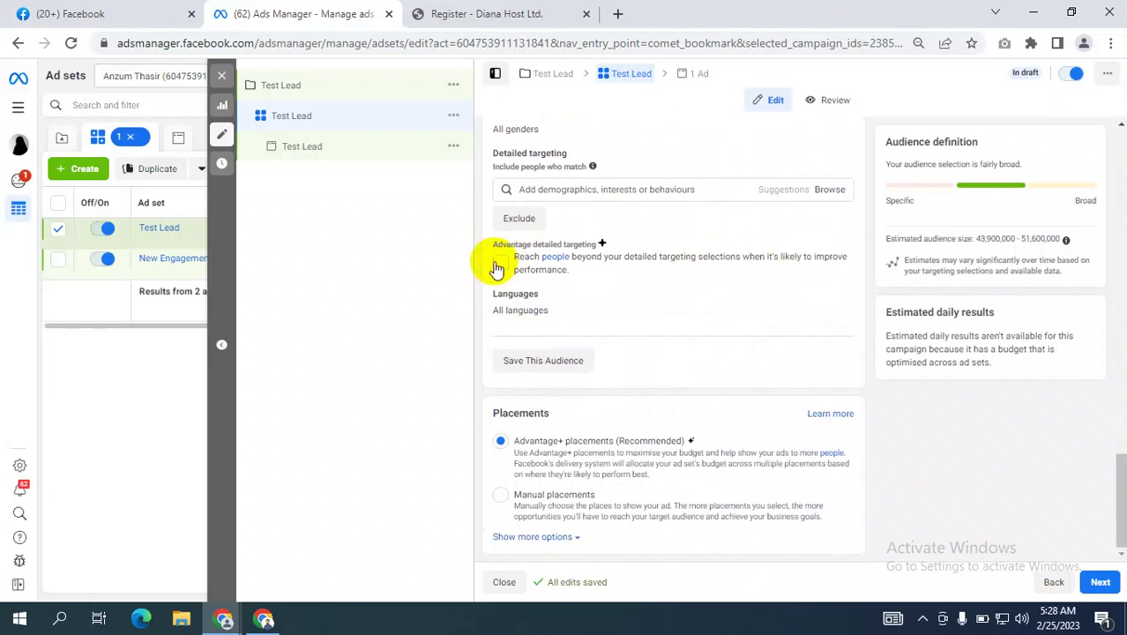
left_click(544, 185)
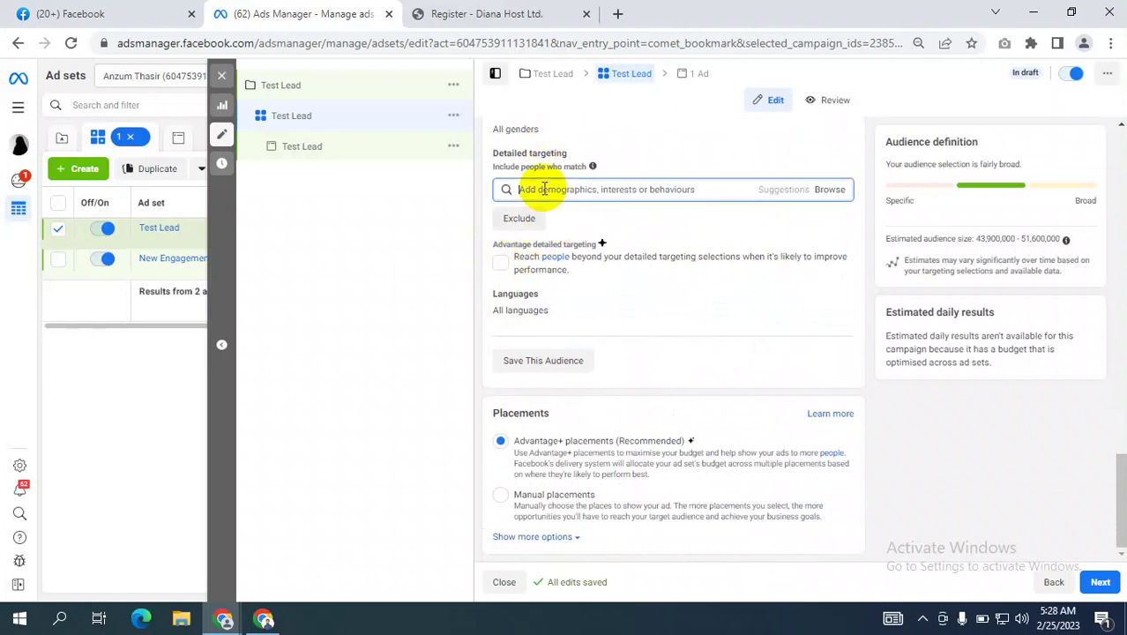
Leave the Advantage detailed targeting checkbox unchecked and continue to the Test Lead ad.
left_click(492, 250)
left_click_drag(492, 250, 597, 249)
left_click(674, 278)
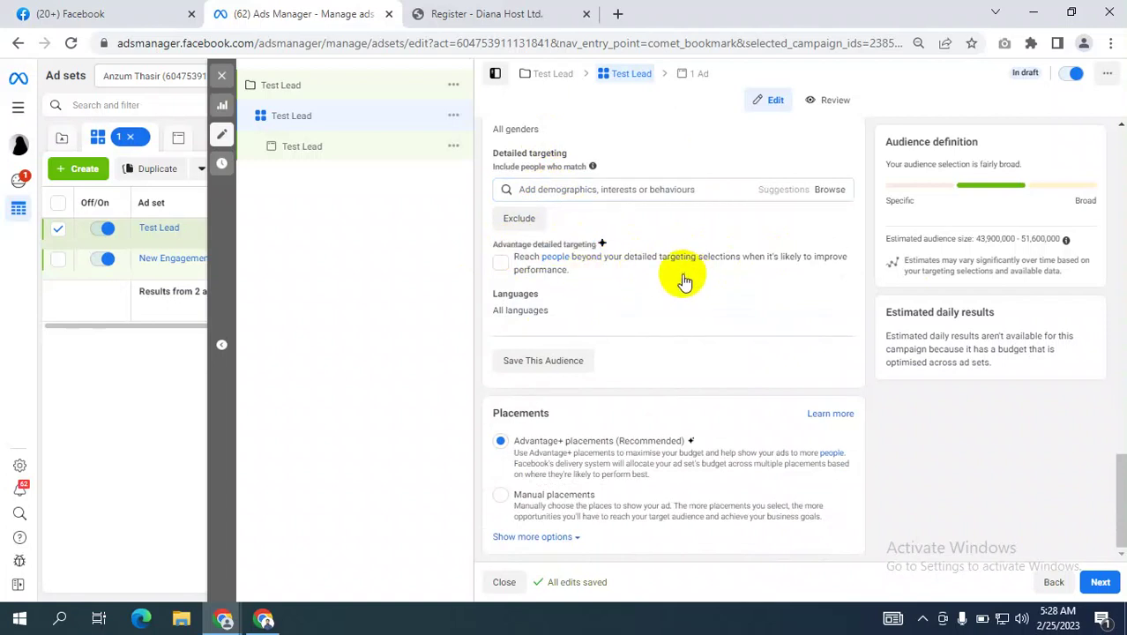
left_click(501, 263)
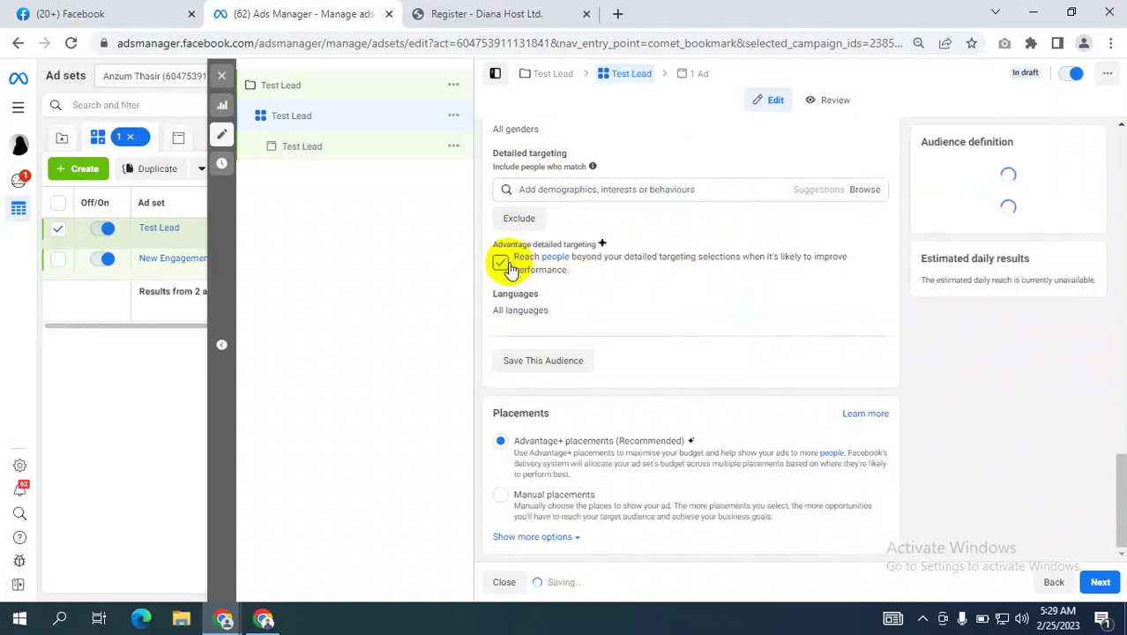
left_click(501, 263)
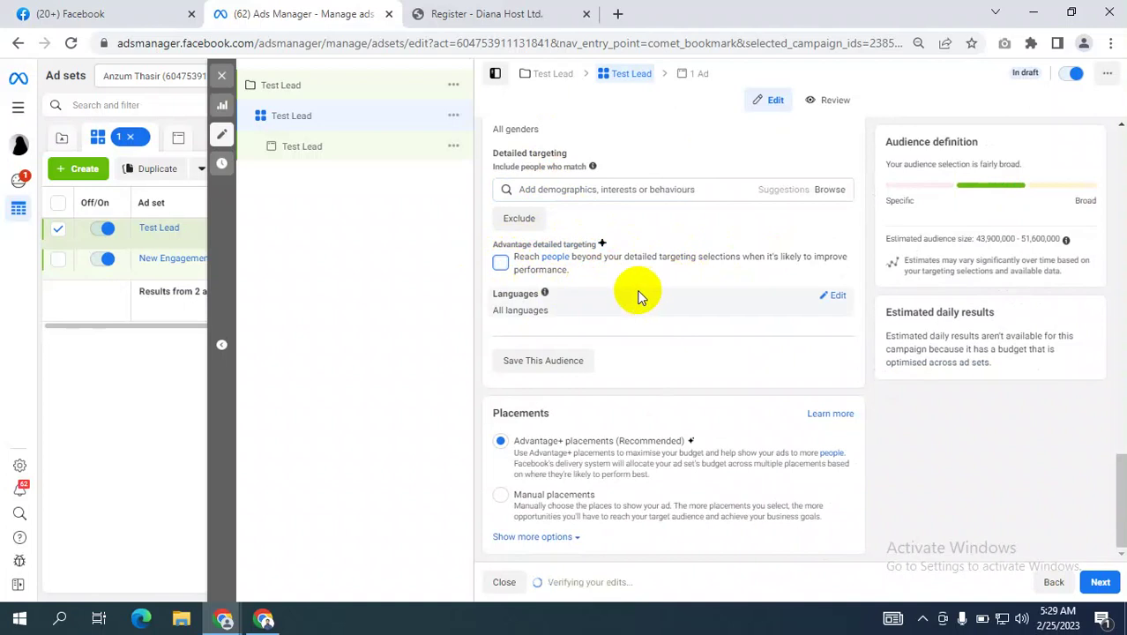
left_click(500, 264)
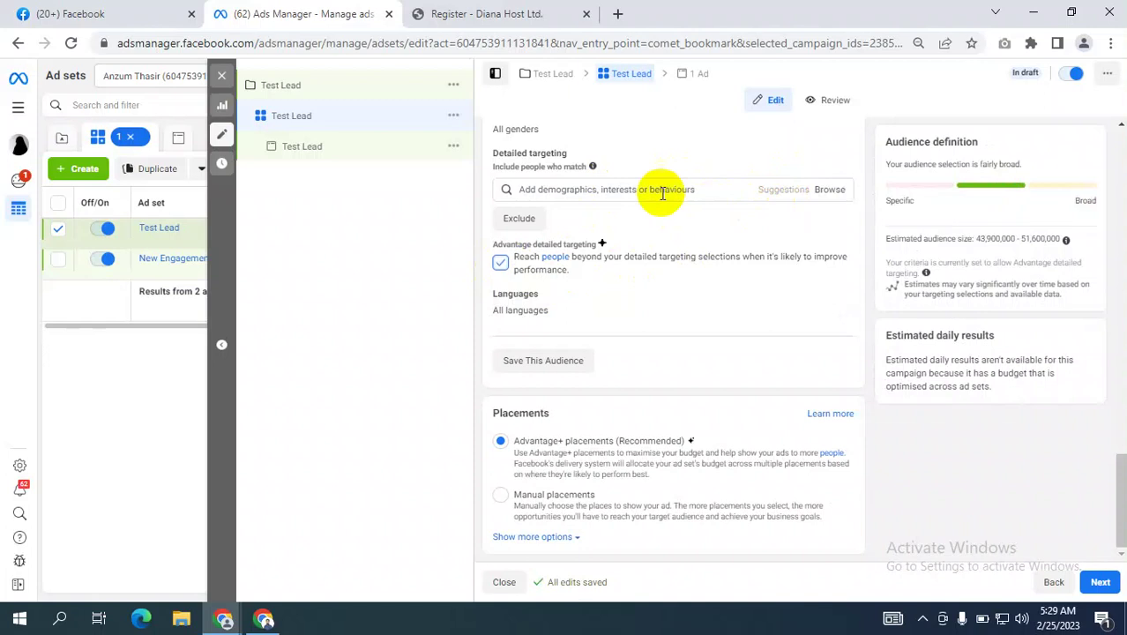
left_click(500, 263)
left_click(500, 263)
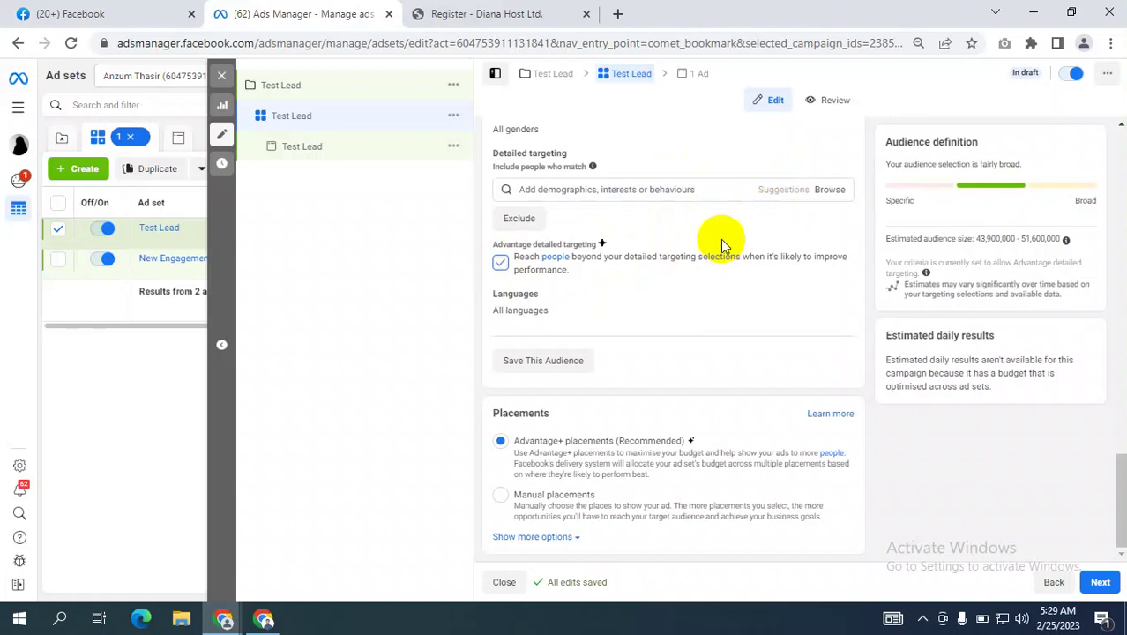
left_click(501, 263)
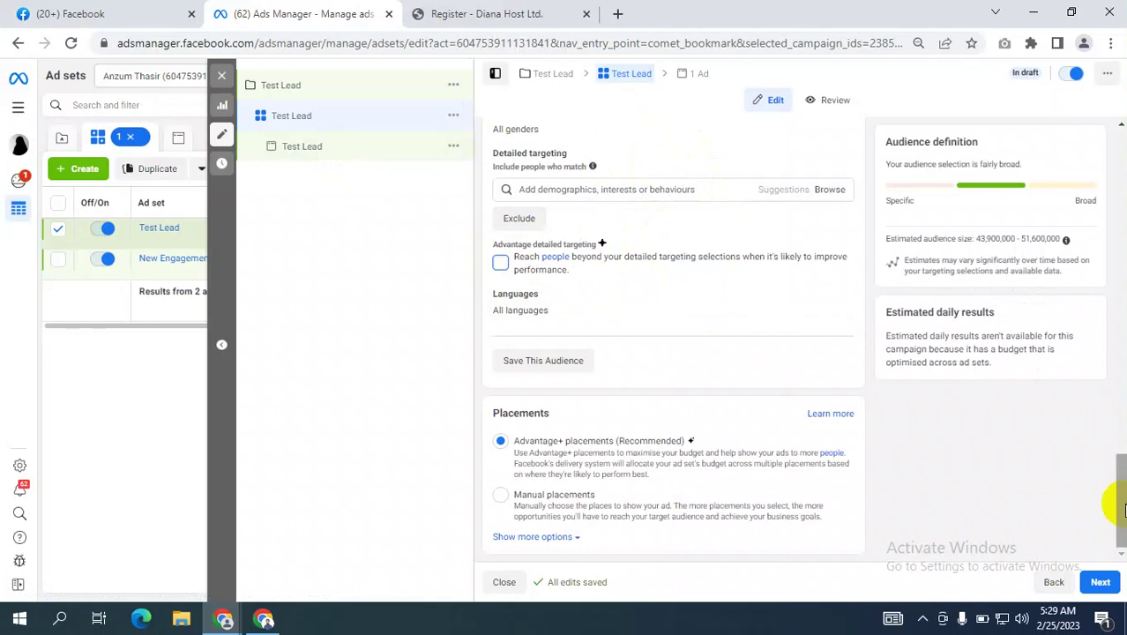
left_click(1112, 585)
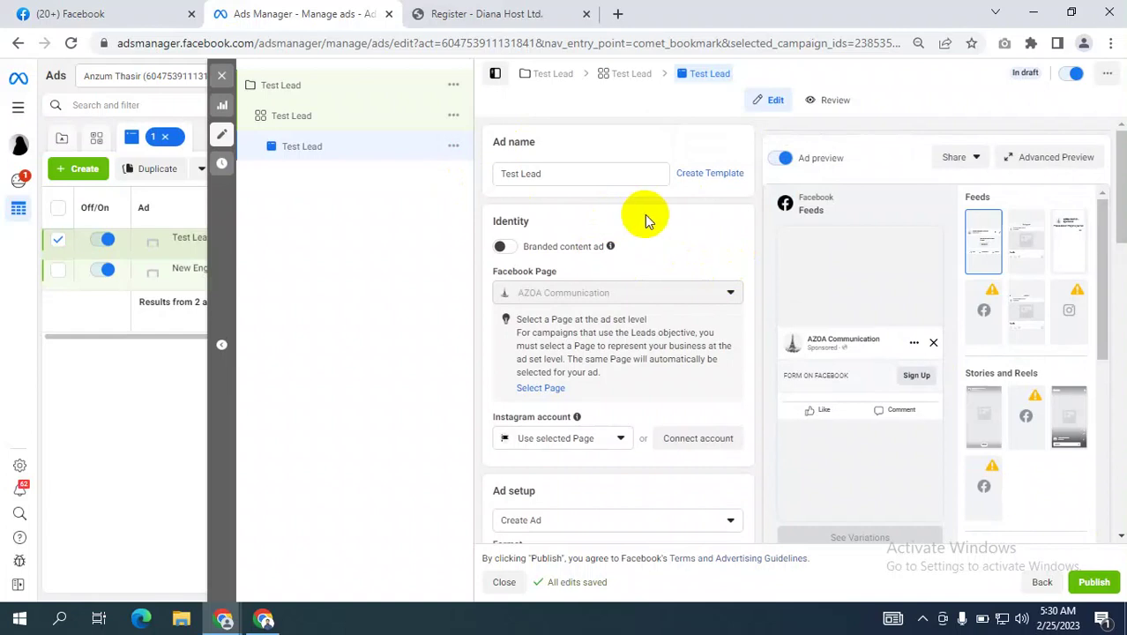
Keep Create Ad as the ad setup and open Add media under Ad creative.
scroll(645, 220, "down", 10)
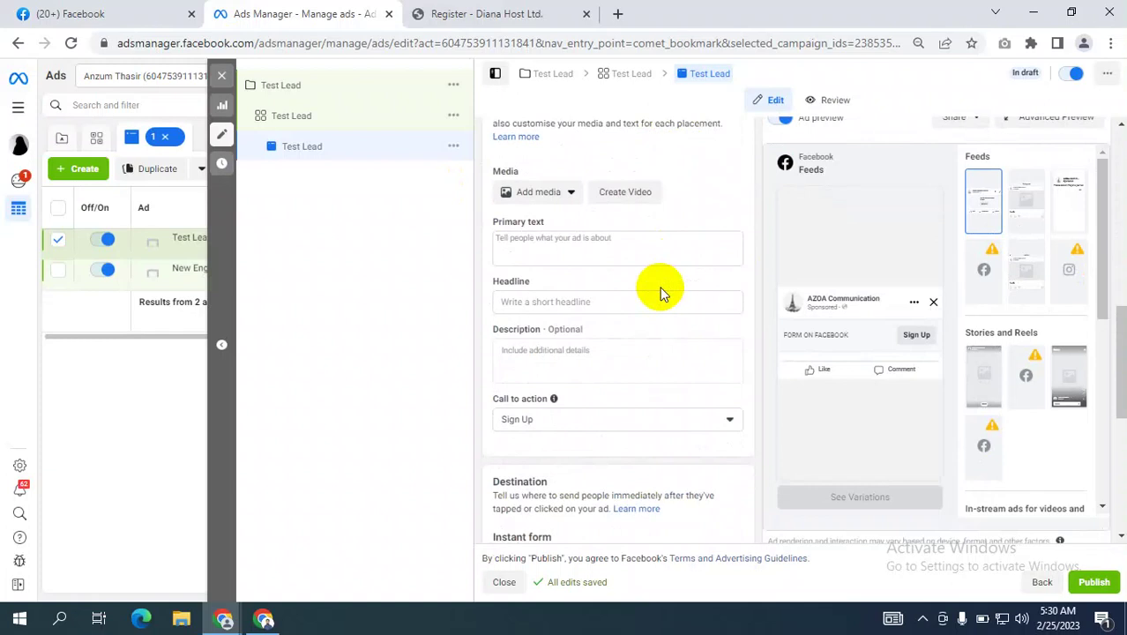
scroll(662, 291, "up", 10)
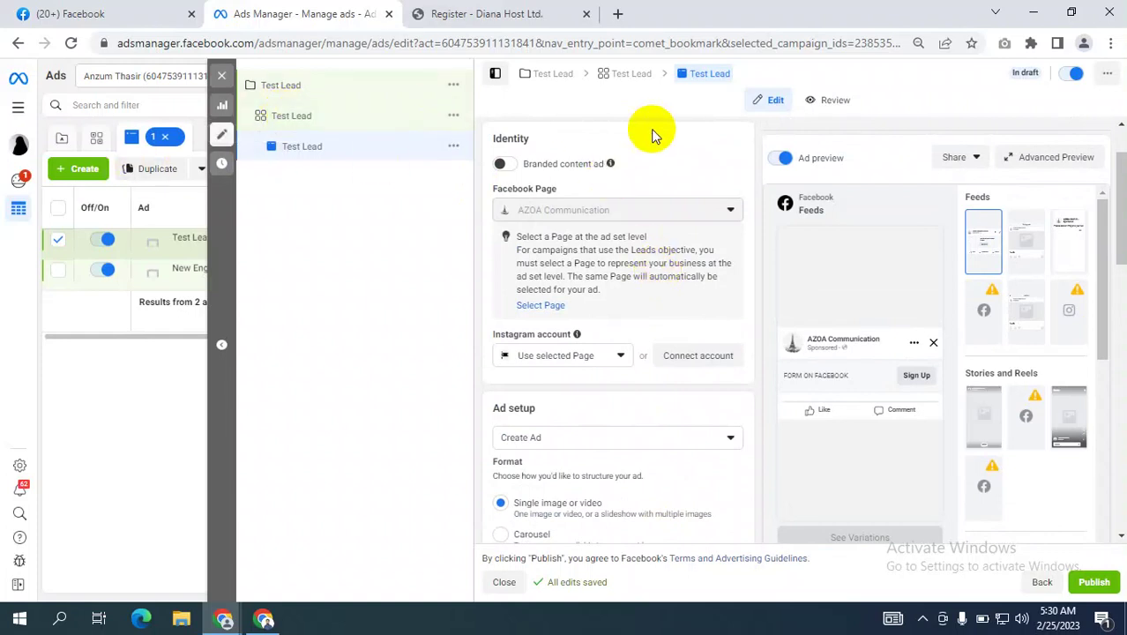
scroll(684, 252, "down", 4)
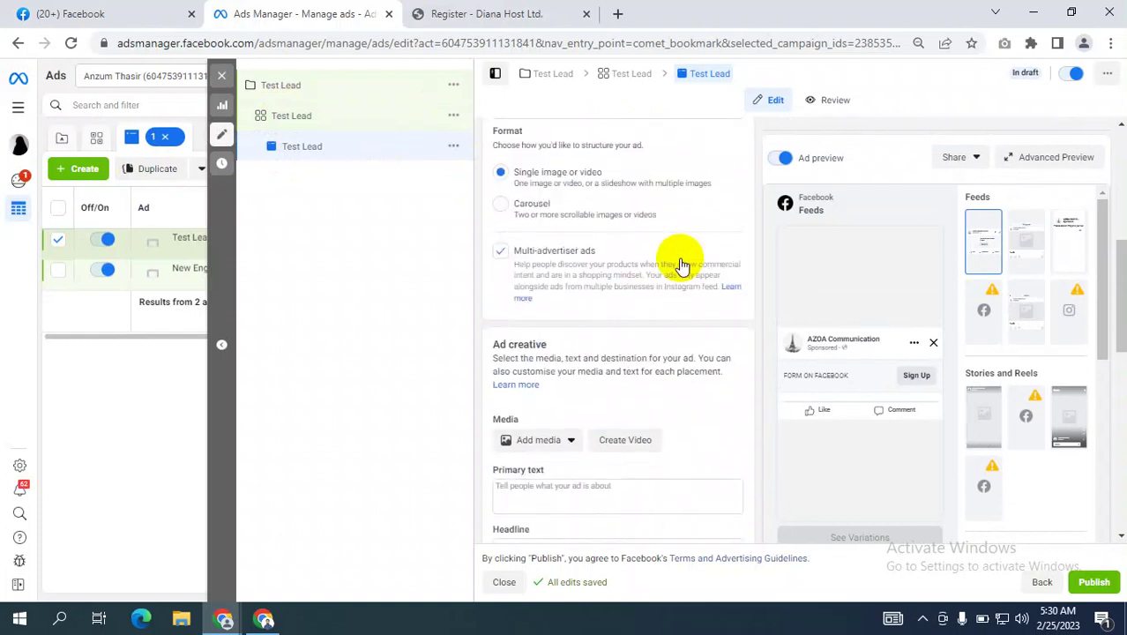
scroll(617, 248, "up", 4)
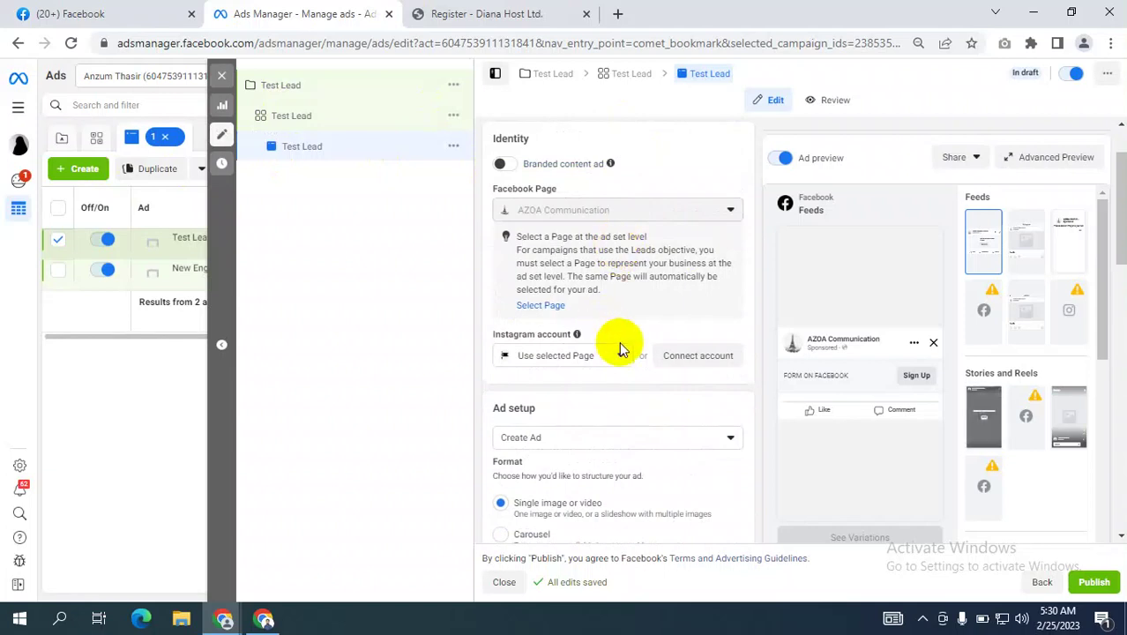
scroll(620, 348, "down", 2)
left_click(541, 270)
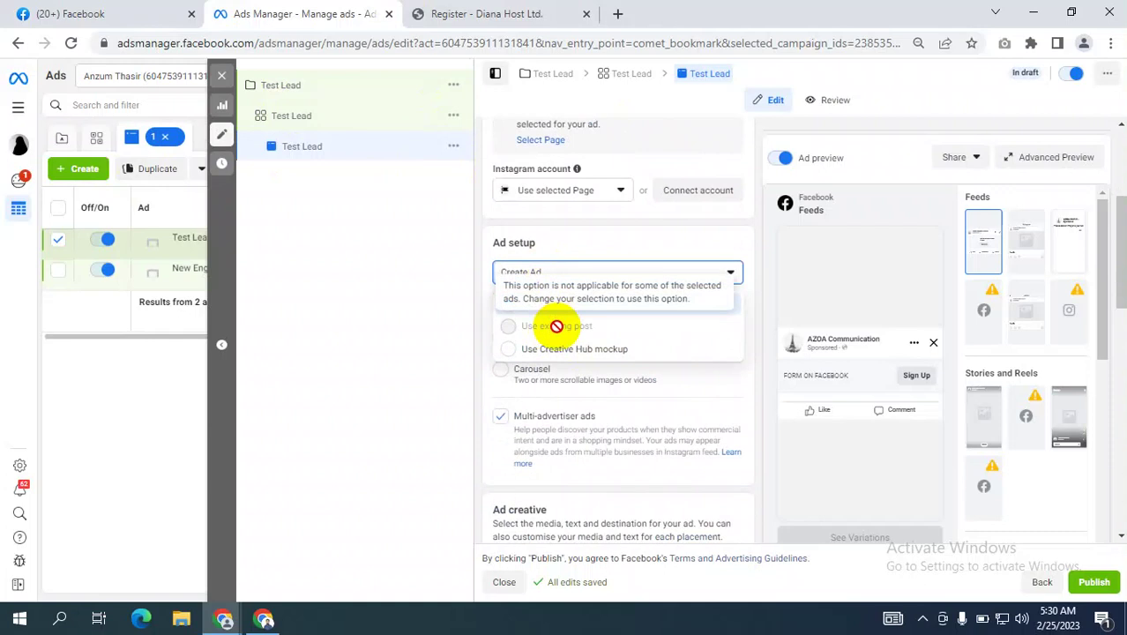
left_click(394, 367)
left_click(557, 275)
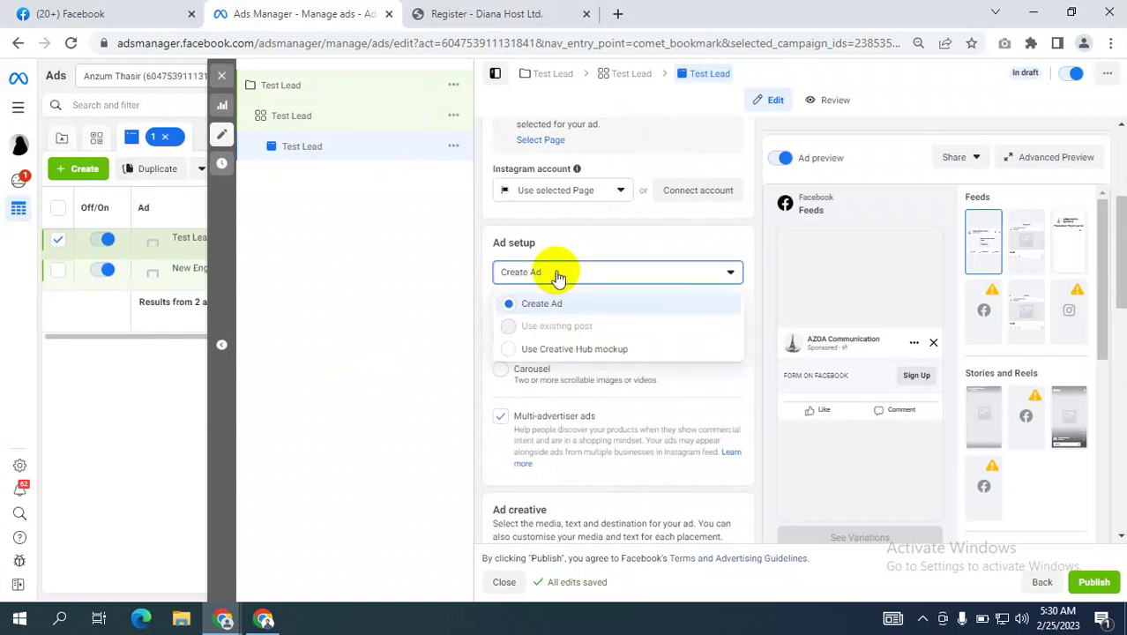
left_click(365, 382)
scroll(646, 481, "down", 2)
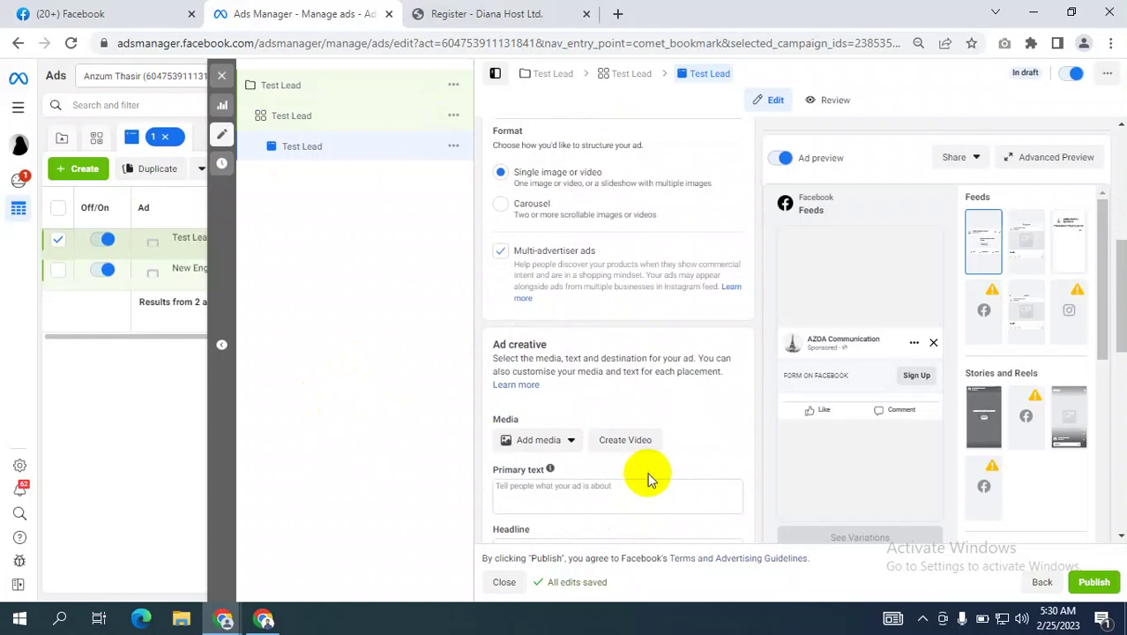
left_click(532, 439)
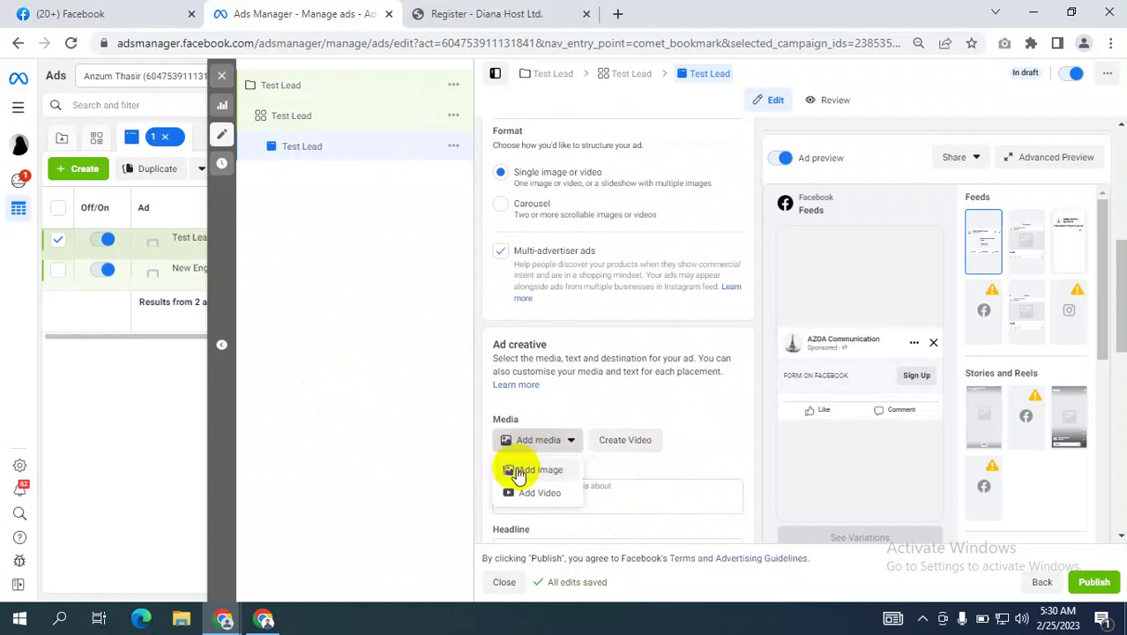
Add the happy valentine dog image (1563 × 1563) as the ad's image, accepting the suggested crops.
left_click(526, 470)
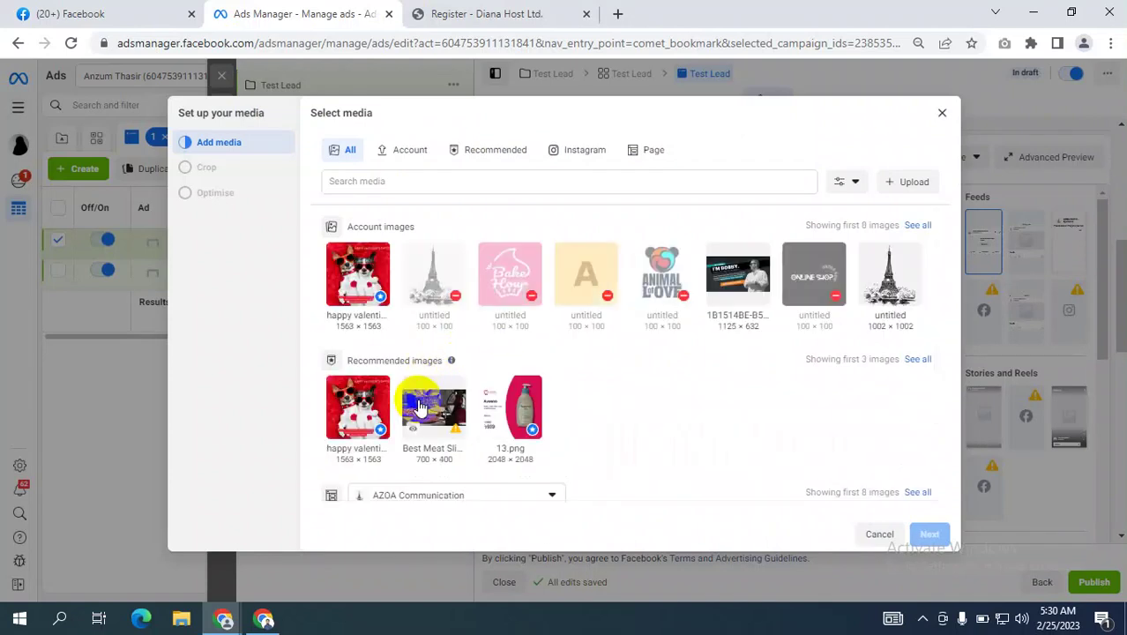
left_click(357, 275)
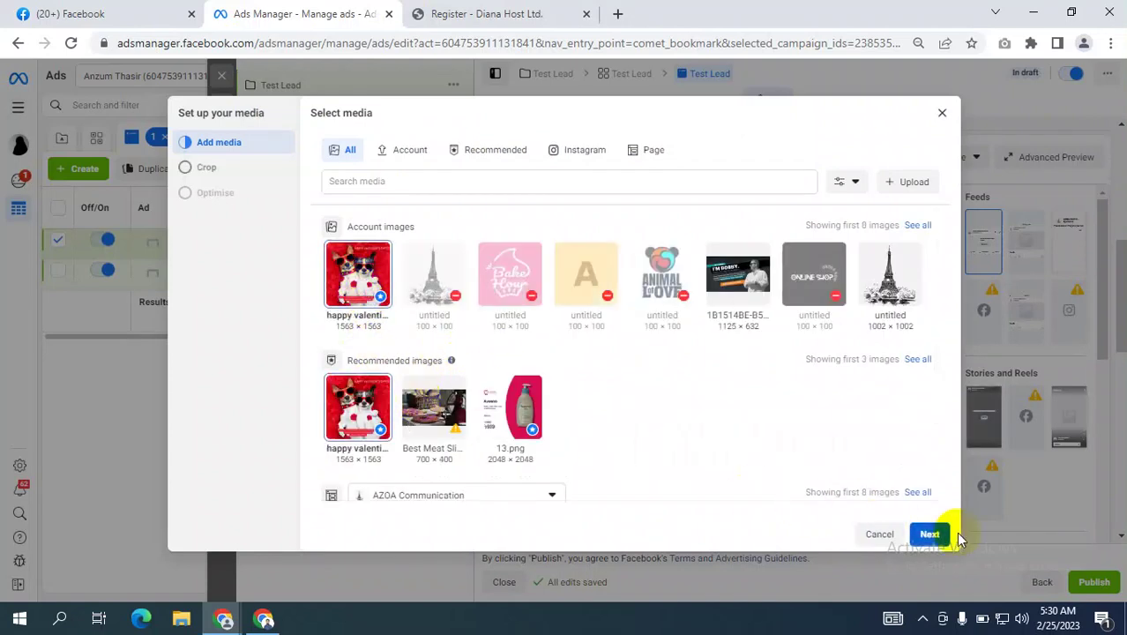
left_click(932, 534)
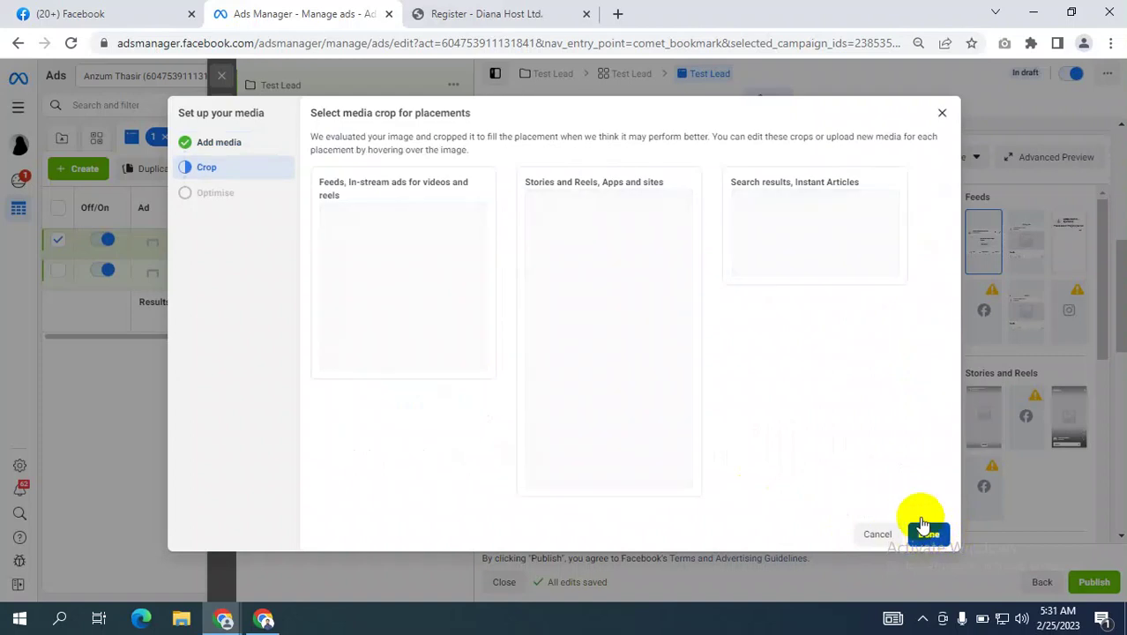
left_click(922, 525)
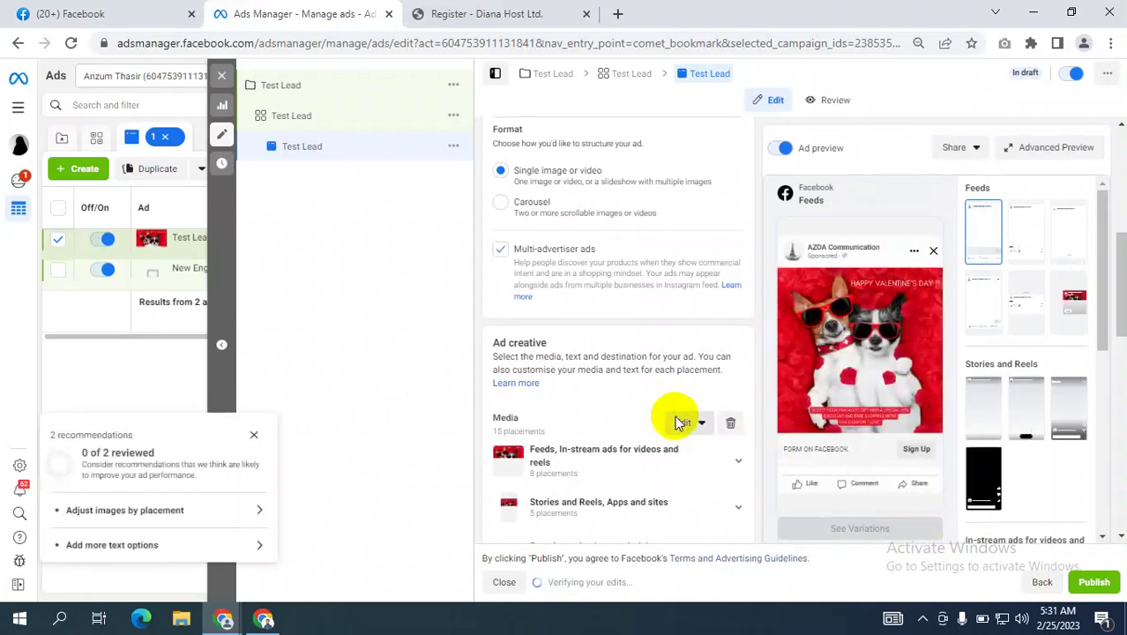
Enter '10% discount for pre booking' in the ad's Primary text field.
scroll(679, 413, "down", 4)
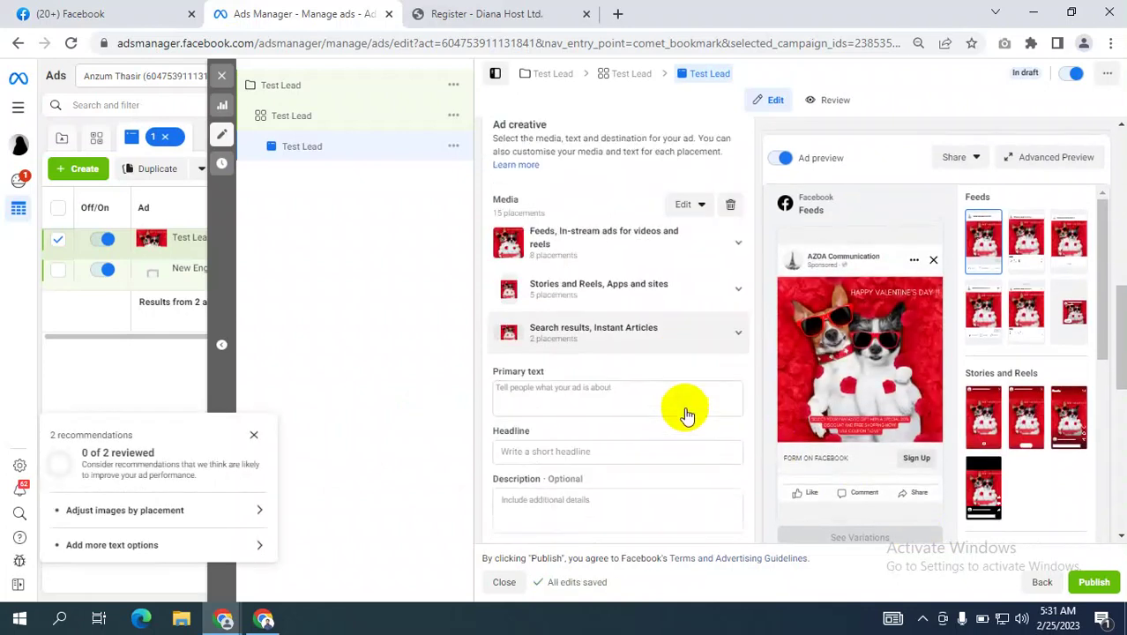
left_click(552, 371)
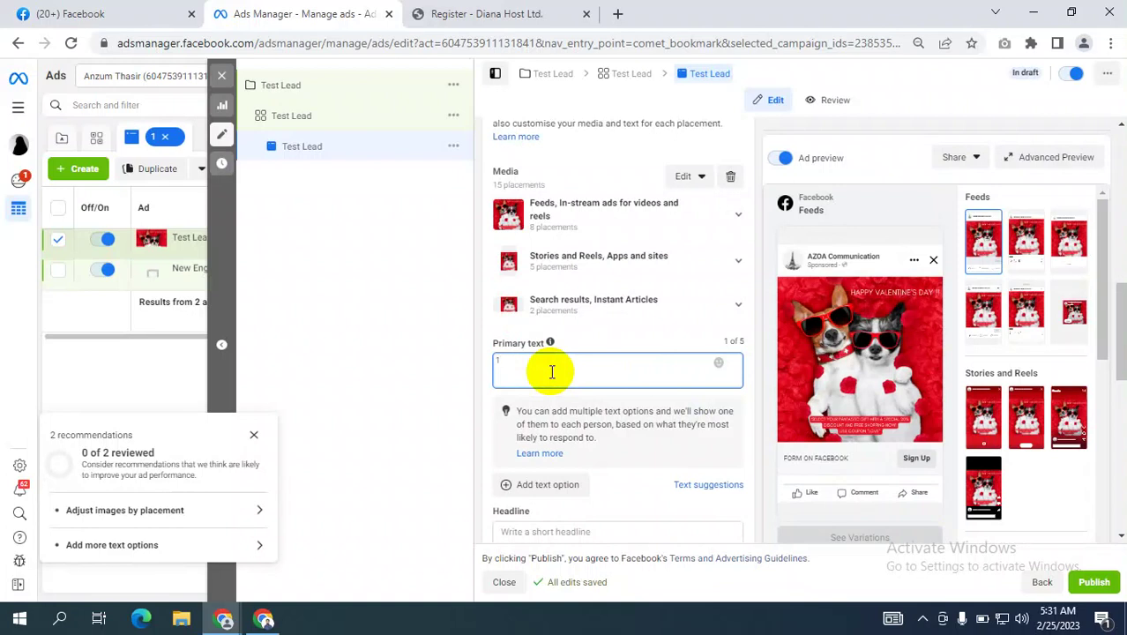
type("0%")
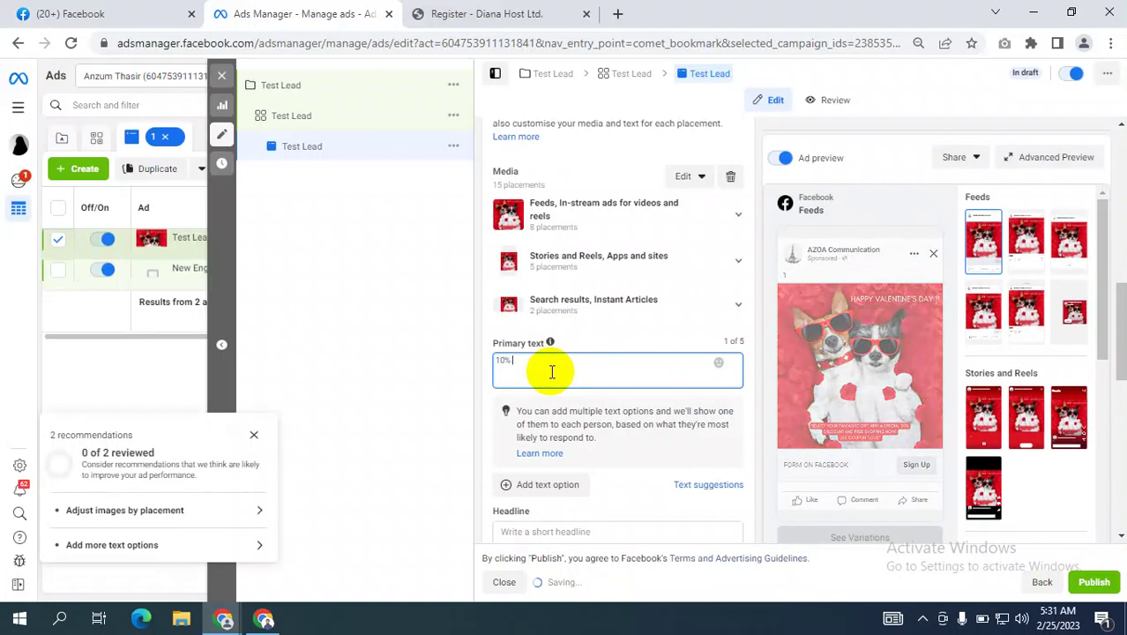
type(" dis")
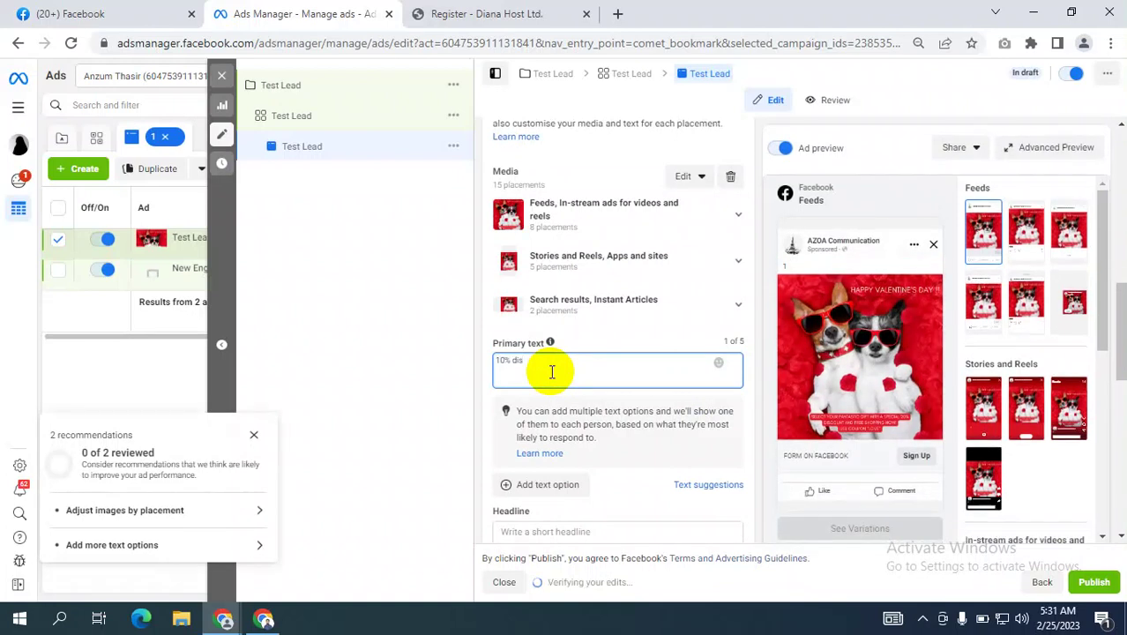
type("count for")
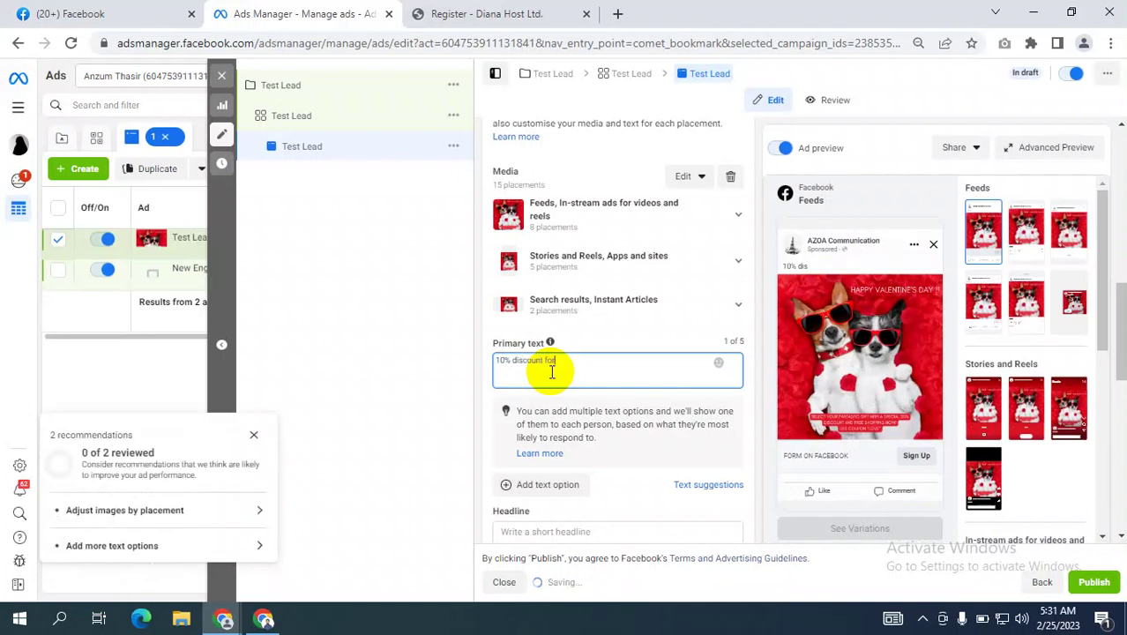
type(" pre booking")
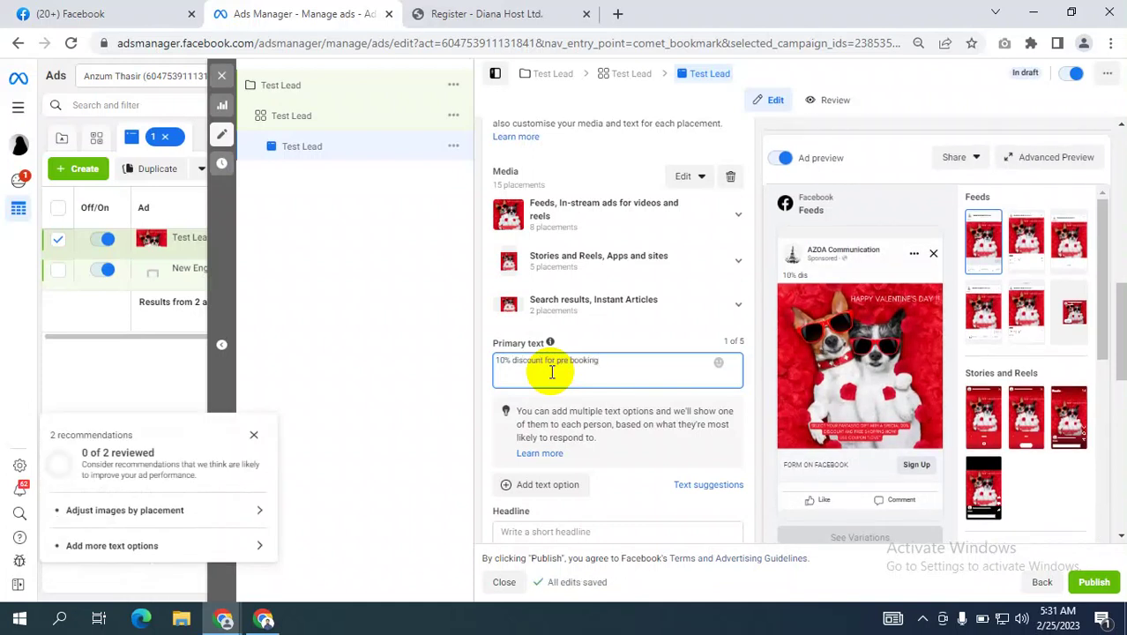
left_click_drag(603, 362, 483, 357)
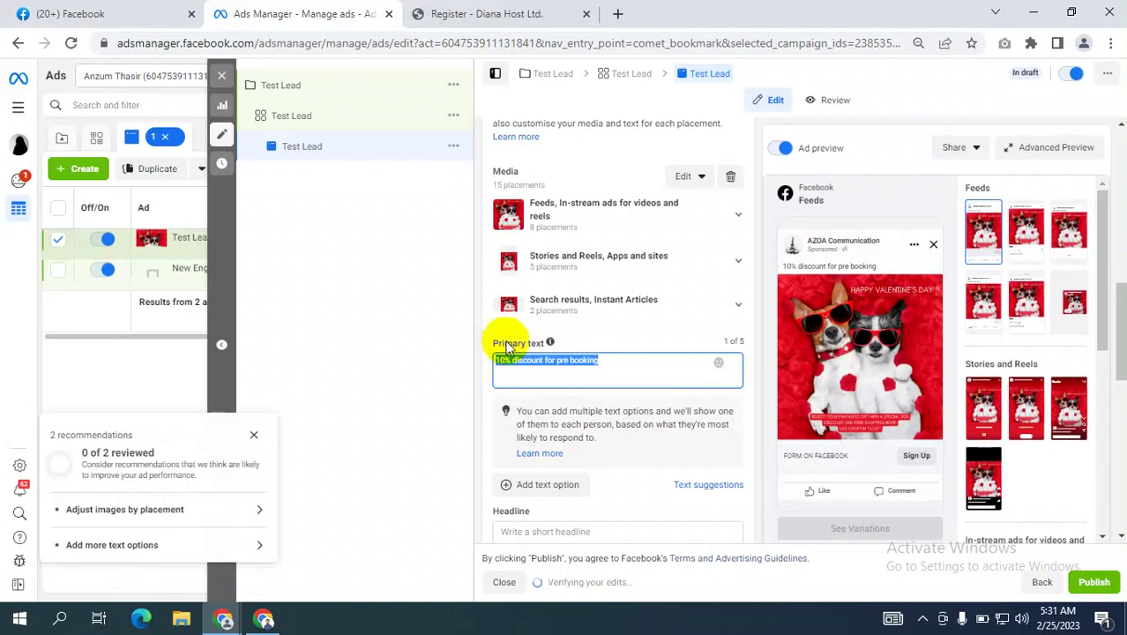
left_click(623, 365)
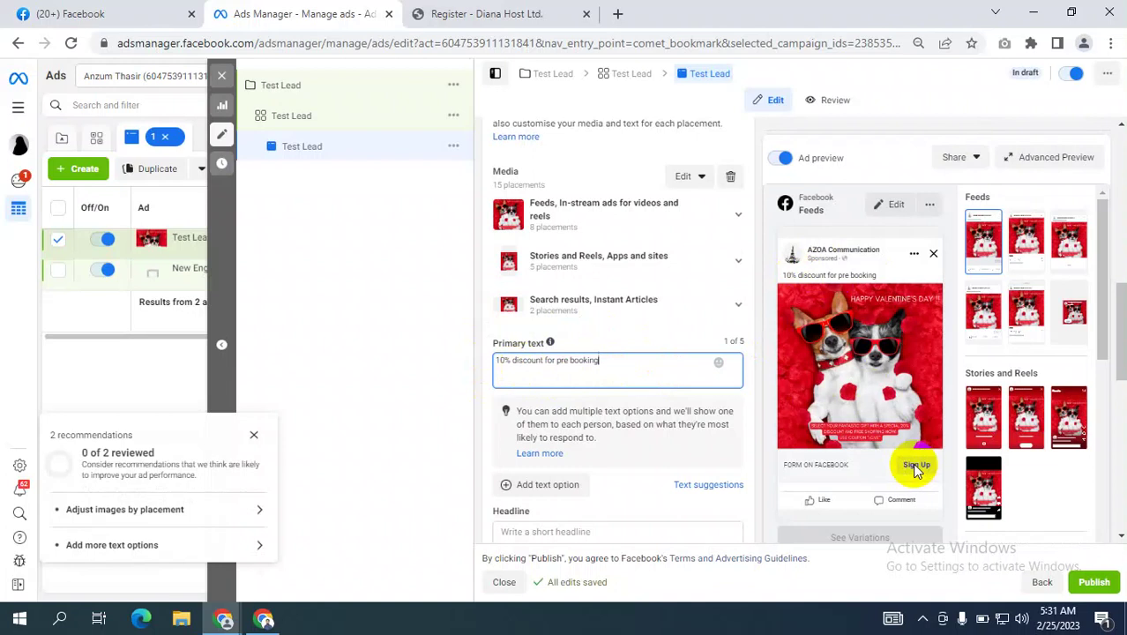
Keep Sign Up as the ad's call to action.
scroll(603, 433, "down", 1)
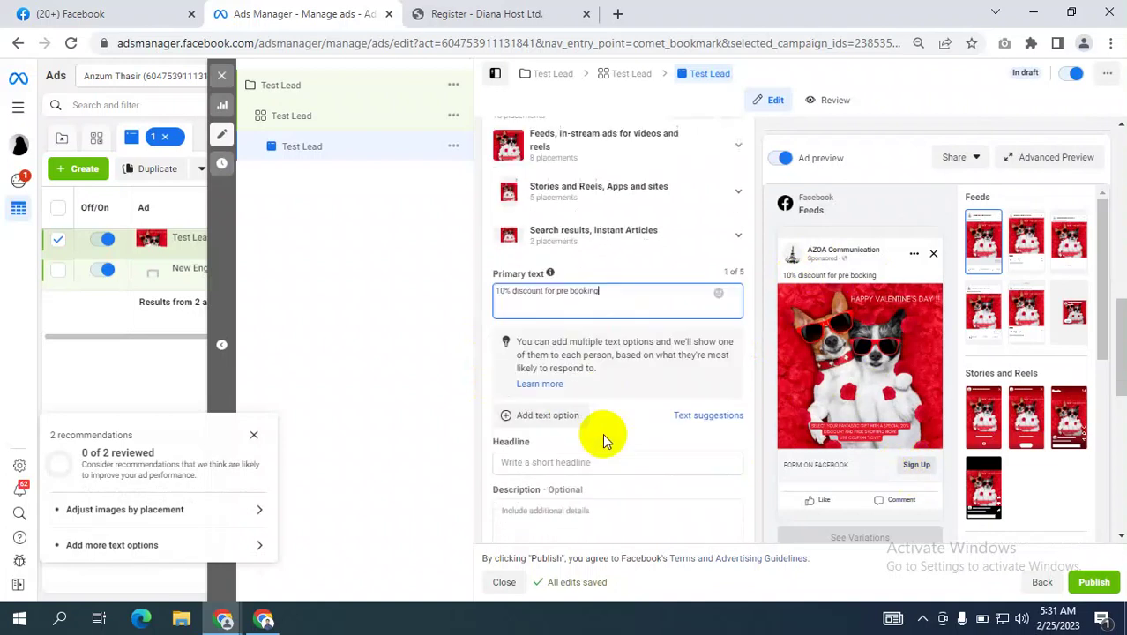
scroll(615, 425, "up", 10)
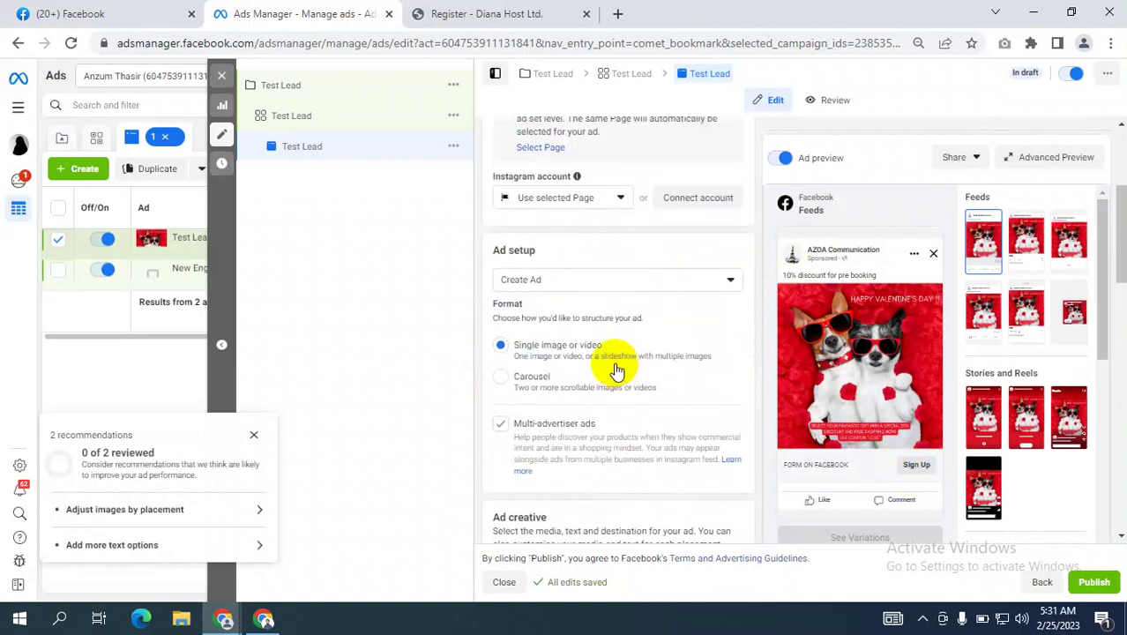
scroll(618, 371, "down", 10)
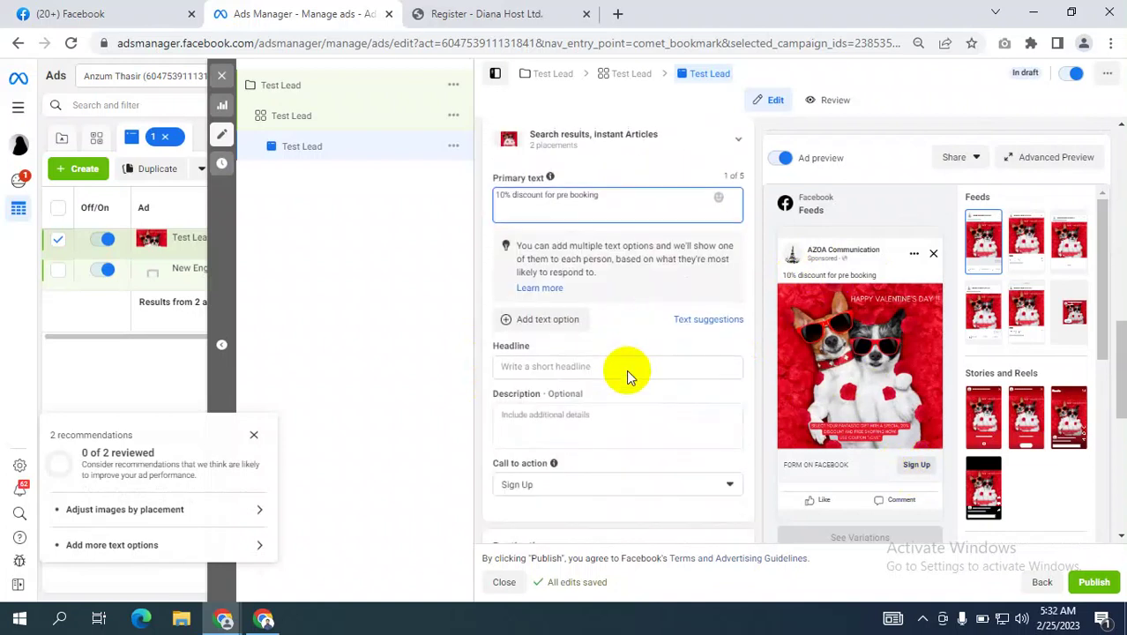
scroll(628, 376, "down", 1)
left_click(563, 322)
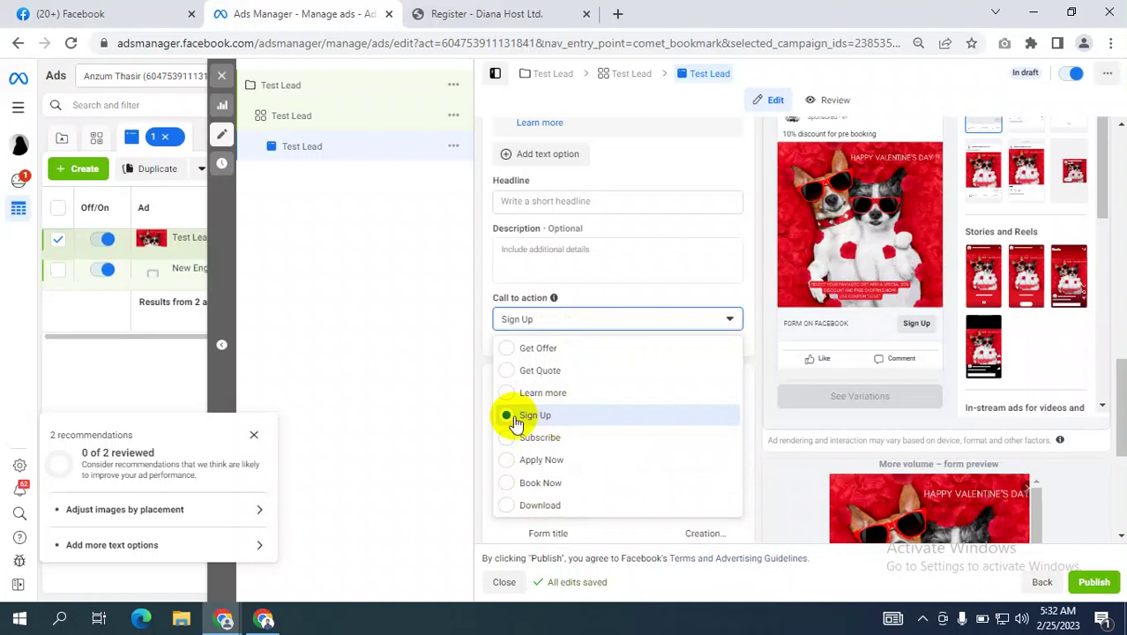
left_click(405, 387)
Start a new instant form with Create Form, then switch to the Google Meet call.
scroll(688, 415, "down", 1)
scroll(726, 418, "down", 2)
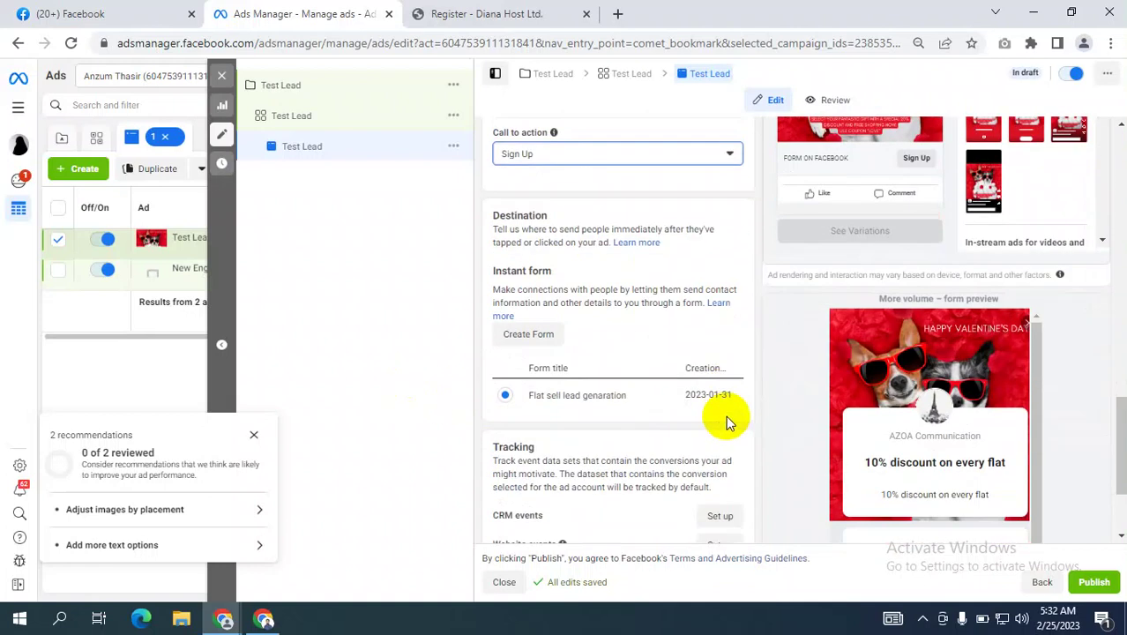
left_click(534, 336)
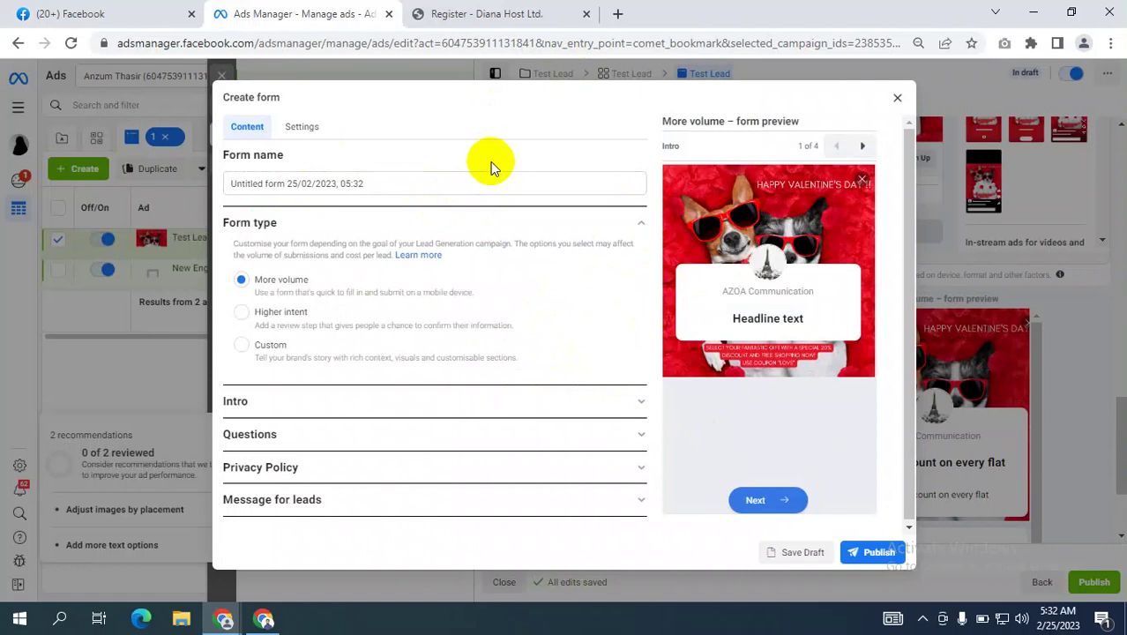
left_click(264, 621)
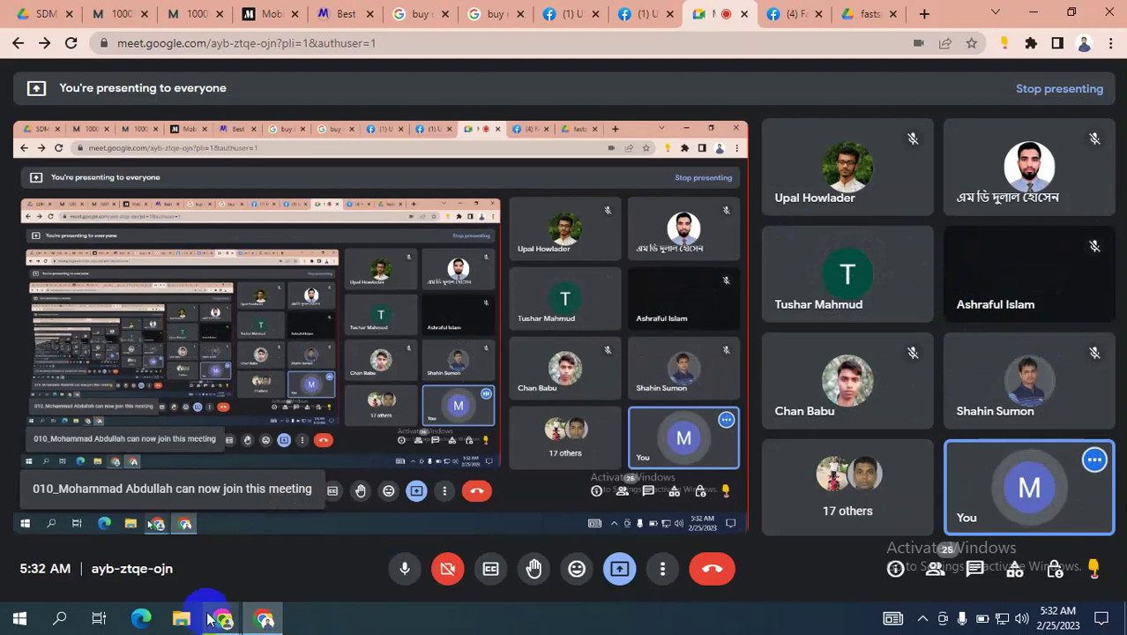
Check the Meet call's participant list, then go back to the Ads Manager Create form dialog.
mouse_move(221, 617)
left_click(139, 544)
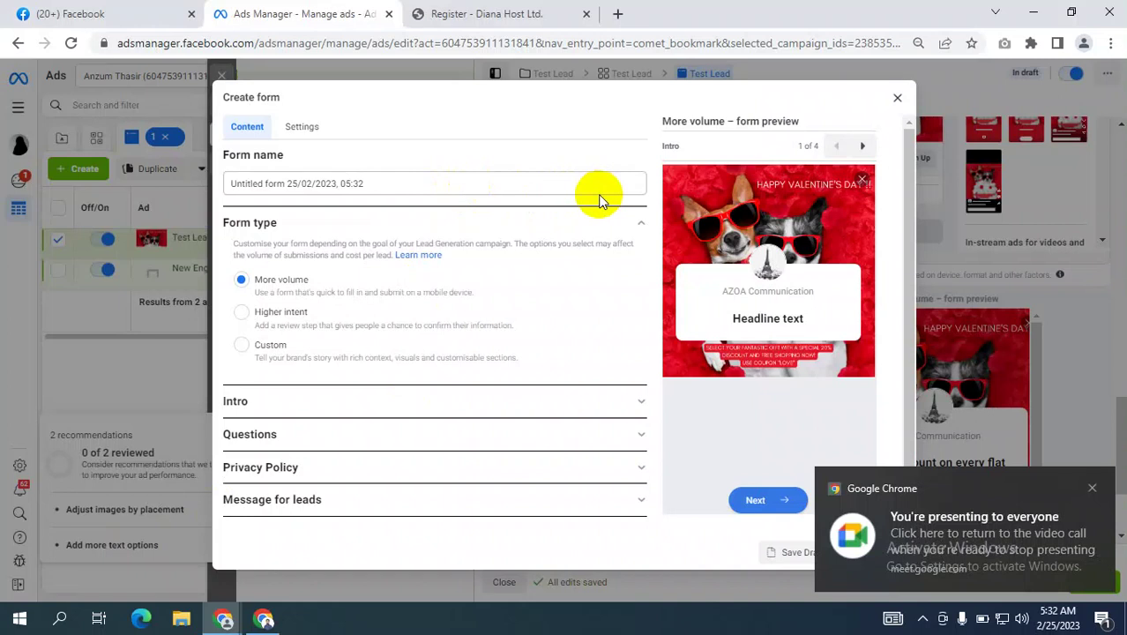
left_click(264, 619)
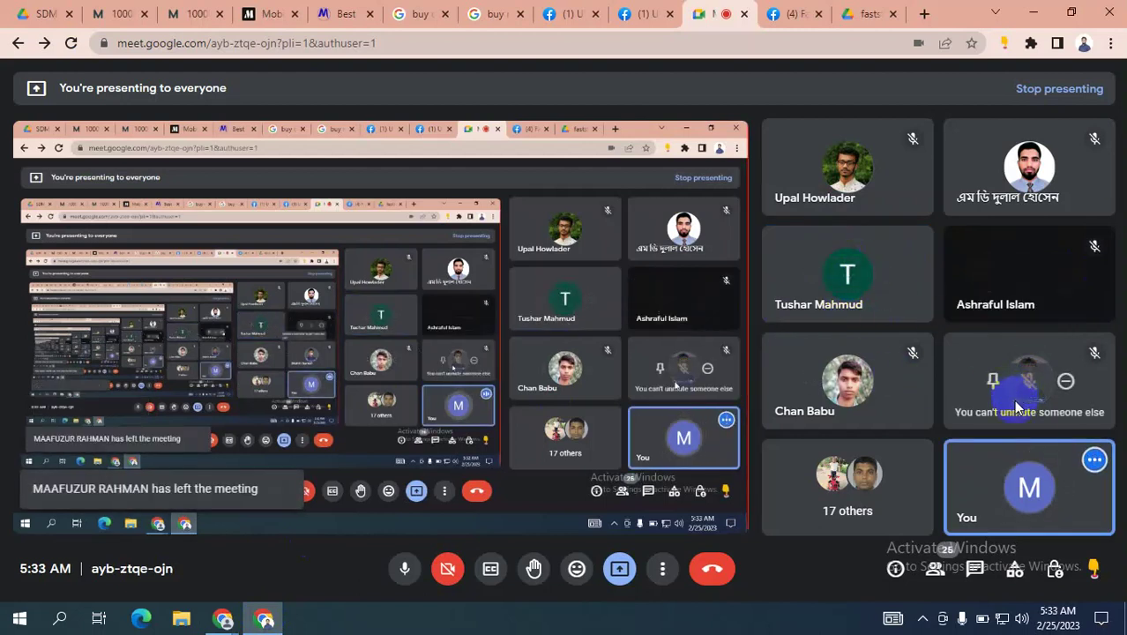
left_click(936, 568)
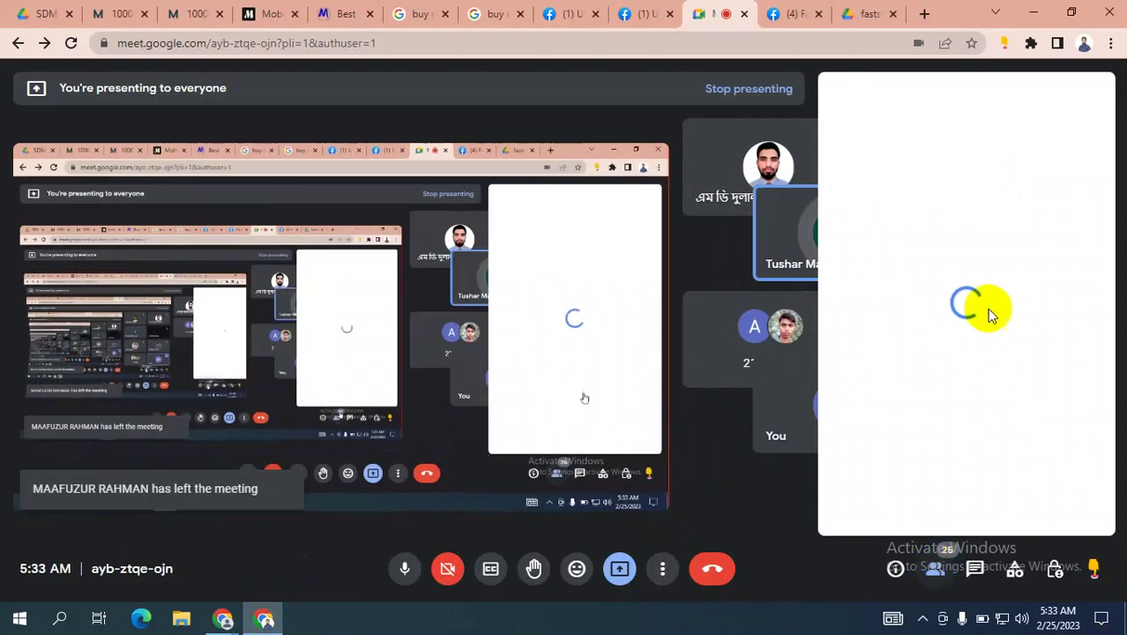
scroll(931, 373, "down", 10)
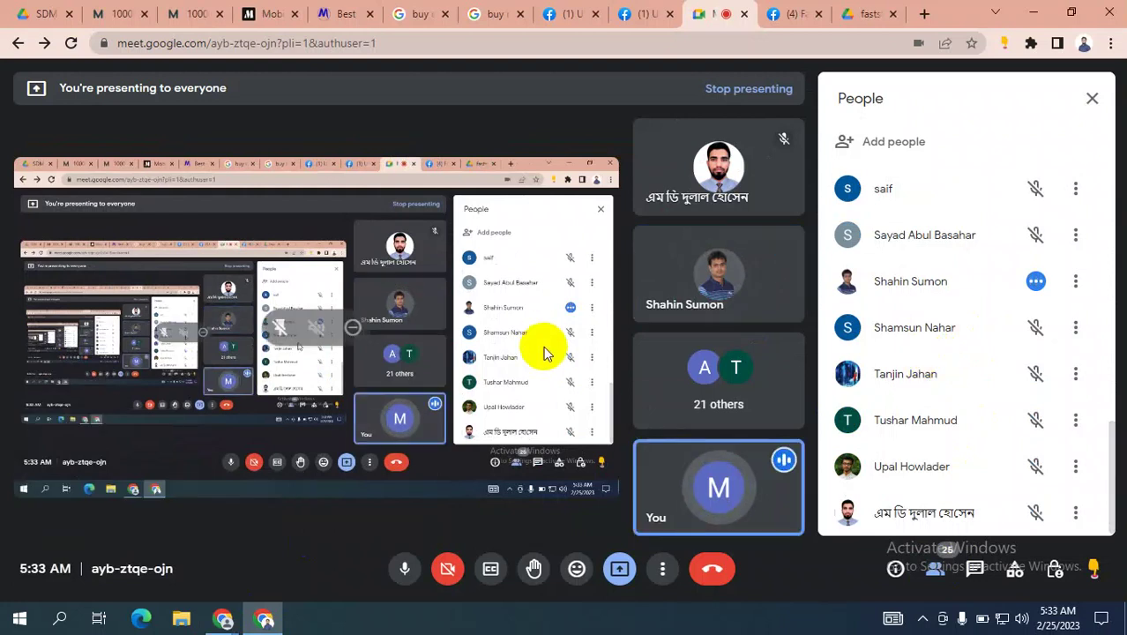
left_click(224, 617)
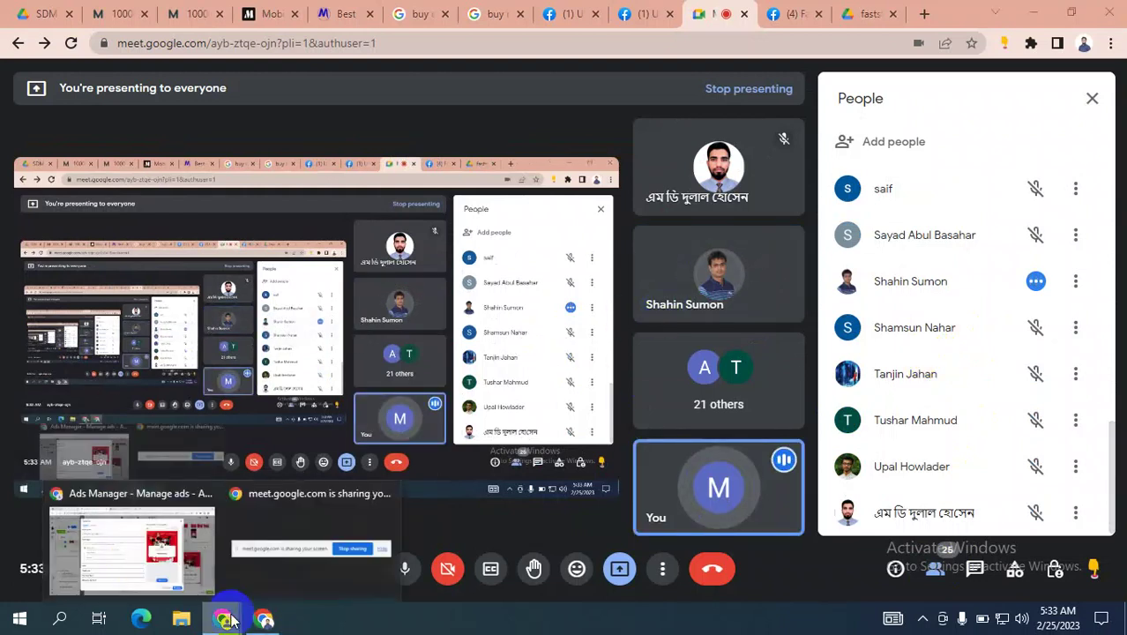
left_click(128, 556)
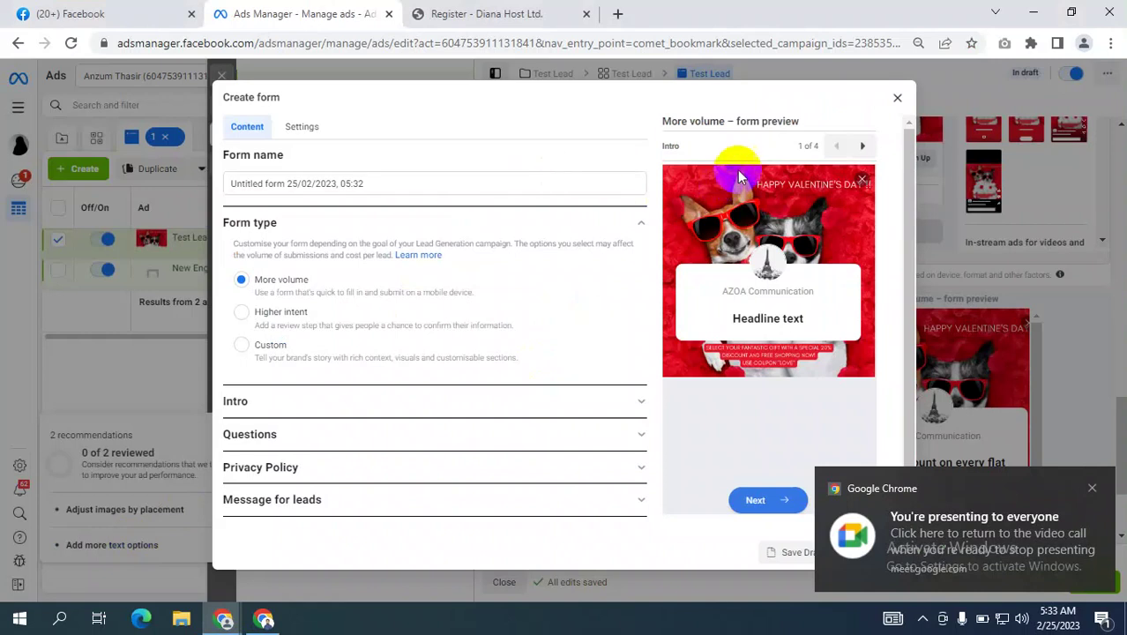
Close the untitled instant form without saving and return to the ad's creative settings.
left_click(896, 99)
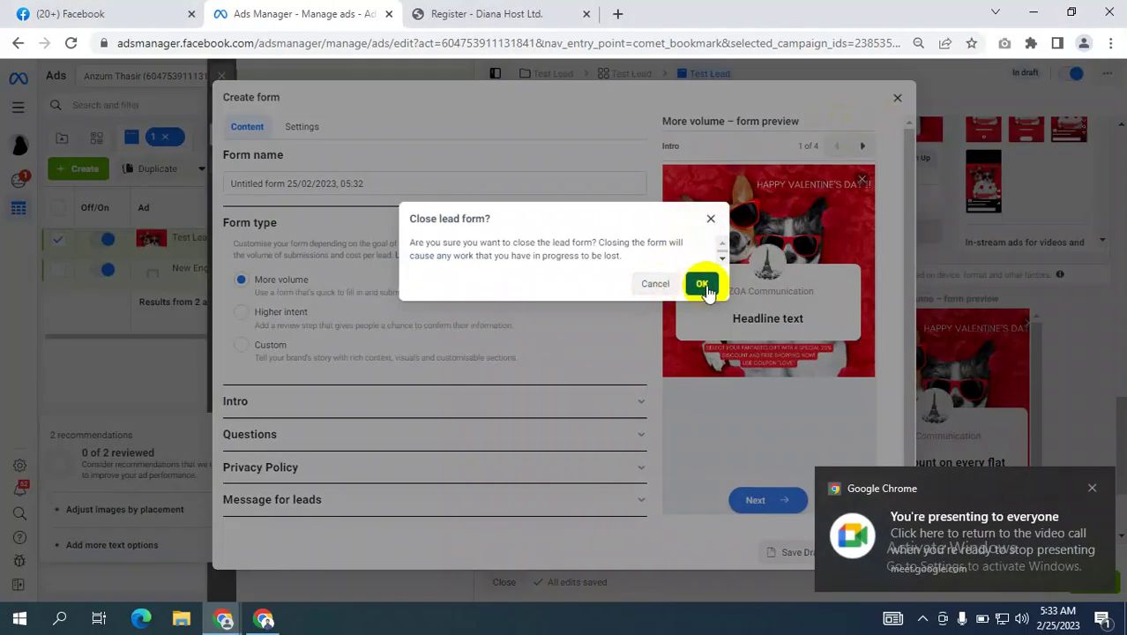
left_click(702, 284)
scroll(666, 265, "up", 10)
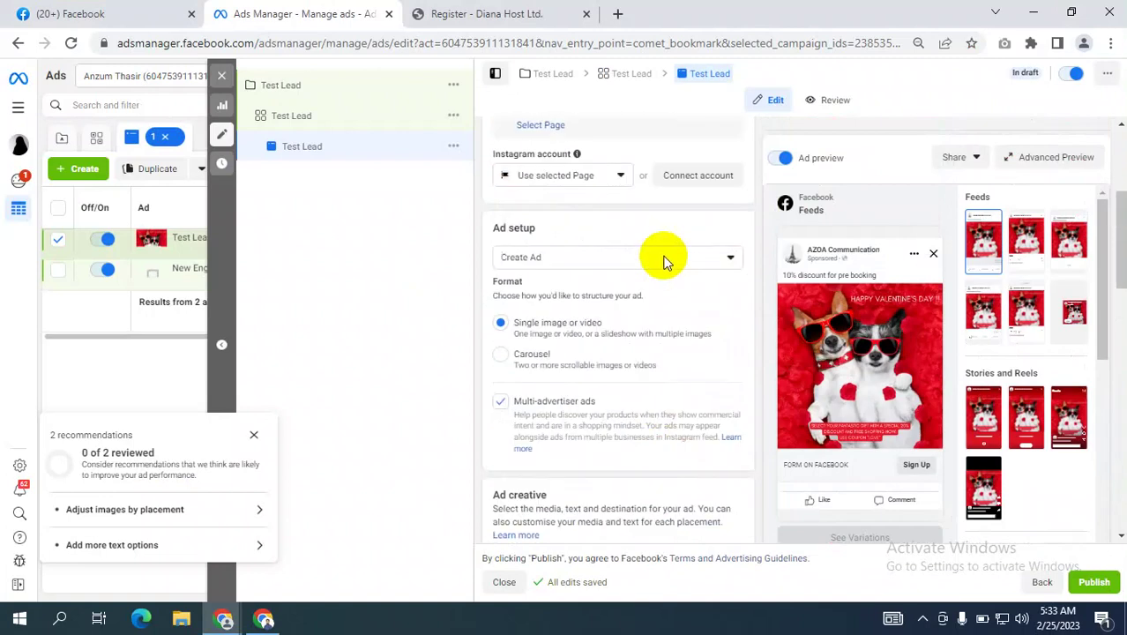
scroll(706, 221, "up", 2)
scroll(697, 370, "down", 1)
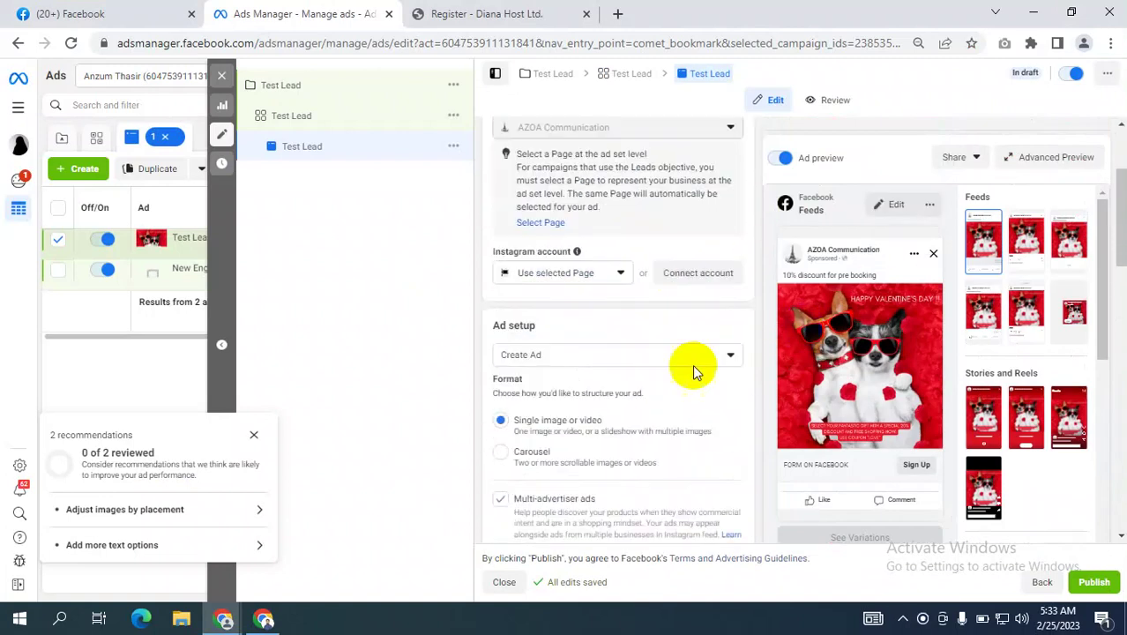
scroll(670, 374, "down", 5)
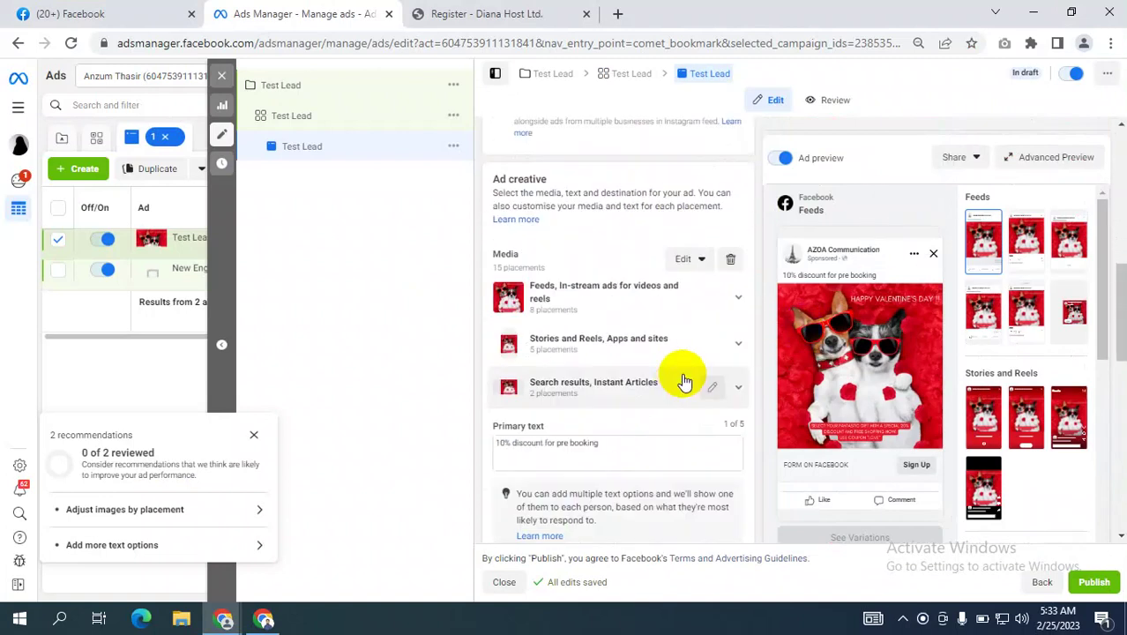
scroll(685, 375, "down", 2)
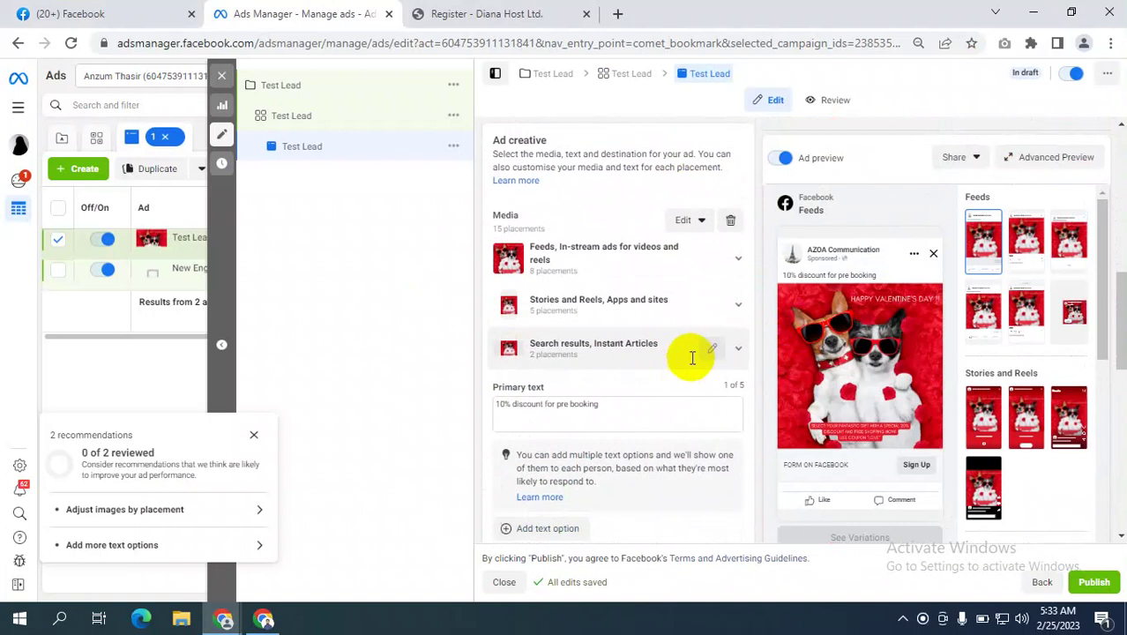
scroll(611, 328, "down", 1)
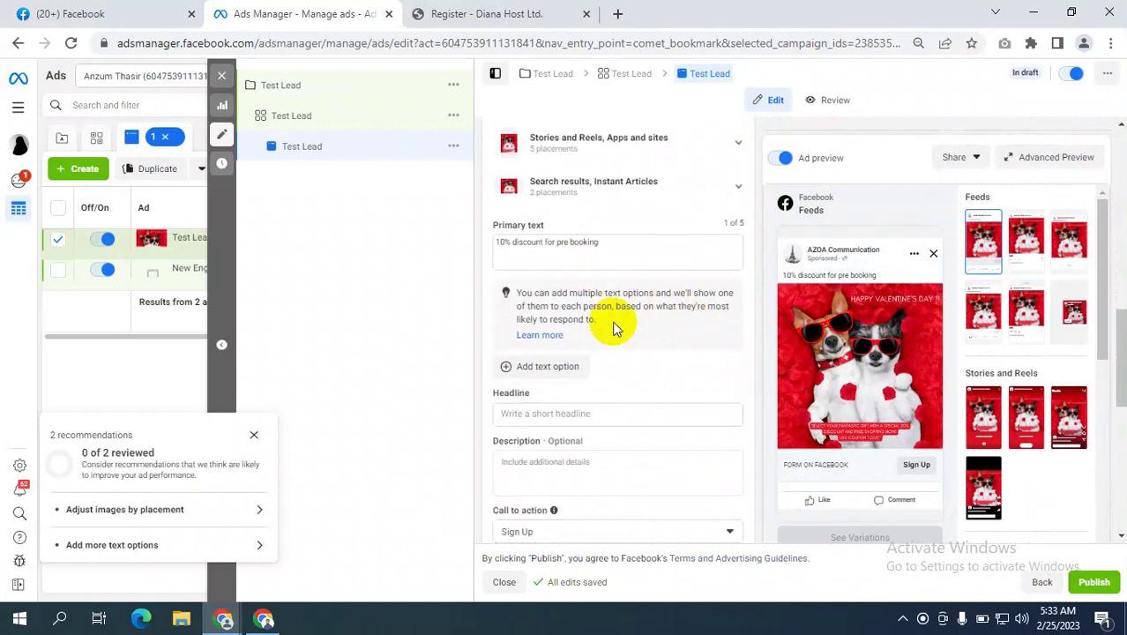
scroll(614, 322, "up", 3)
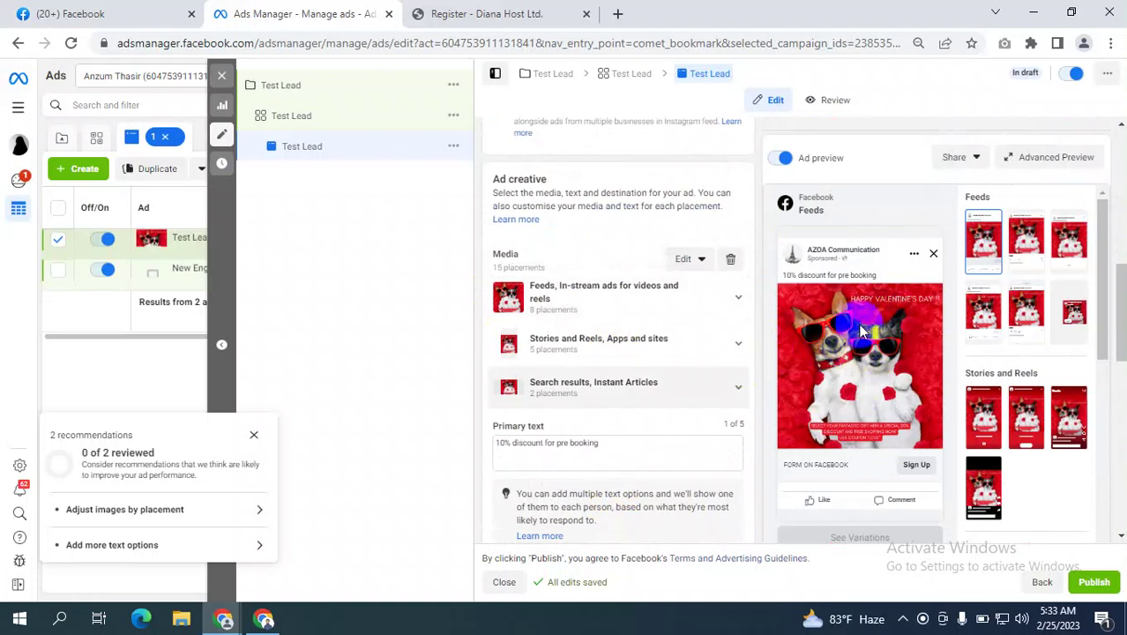
left_click_drag(599, 448, 479, 441)
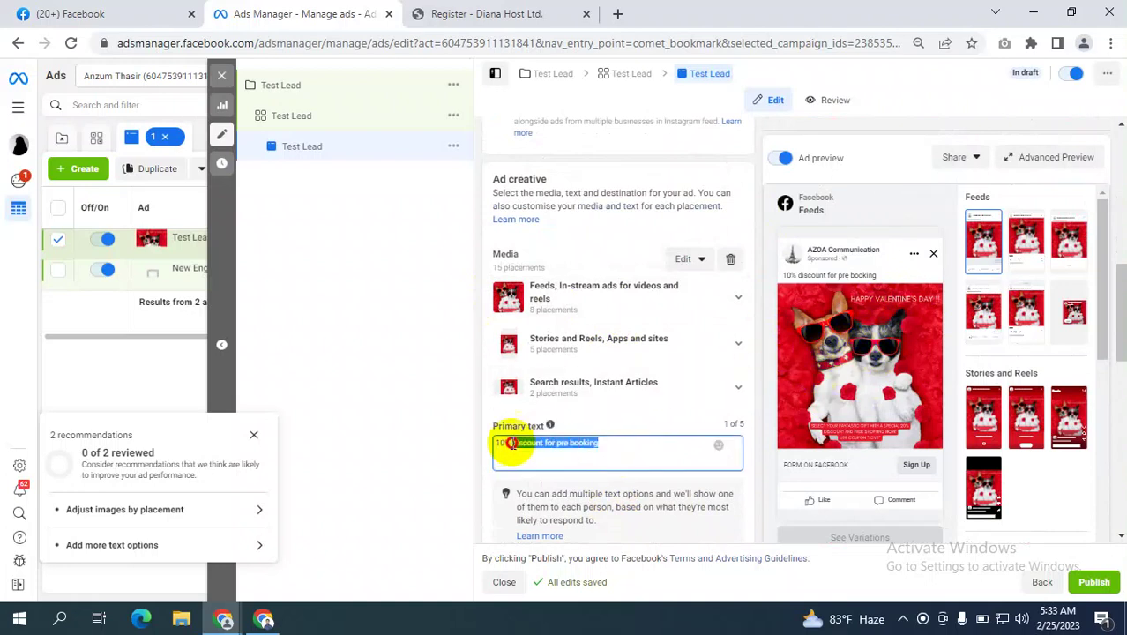
left_click(572, 448)
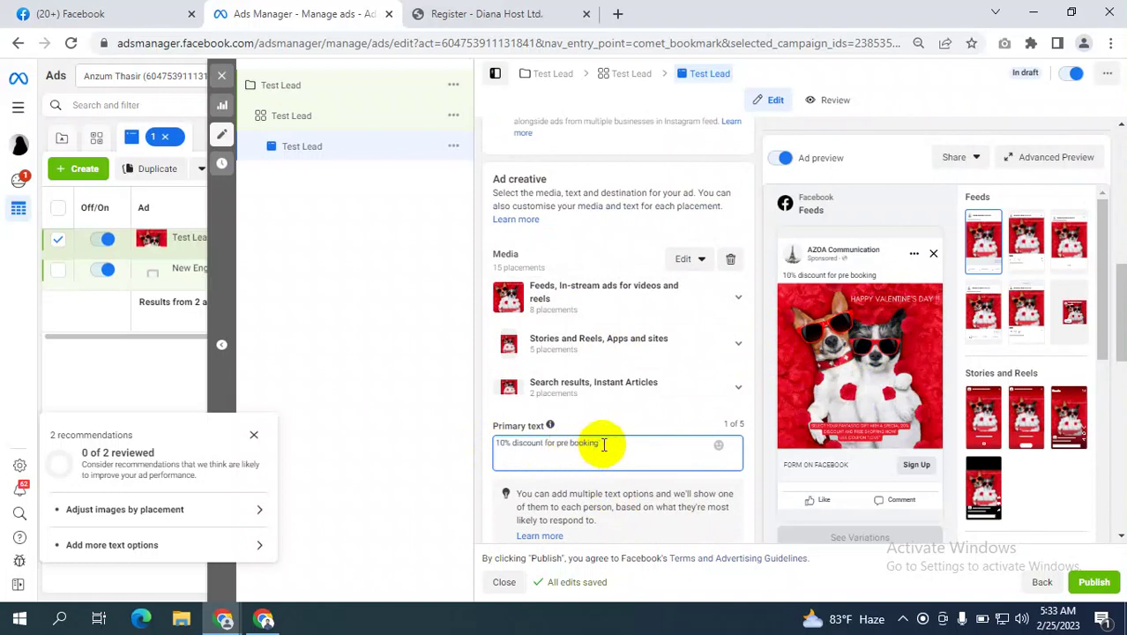
left_click_drag(604, 445, 443, 450)
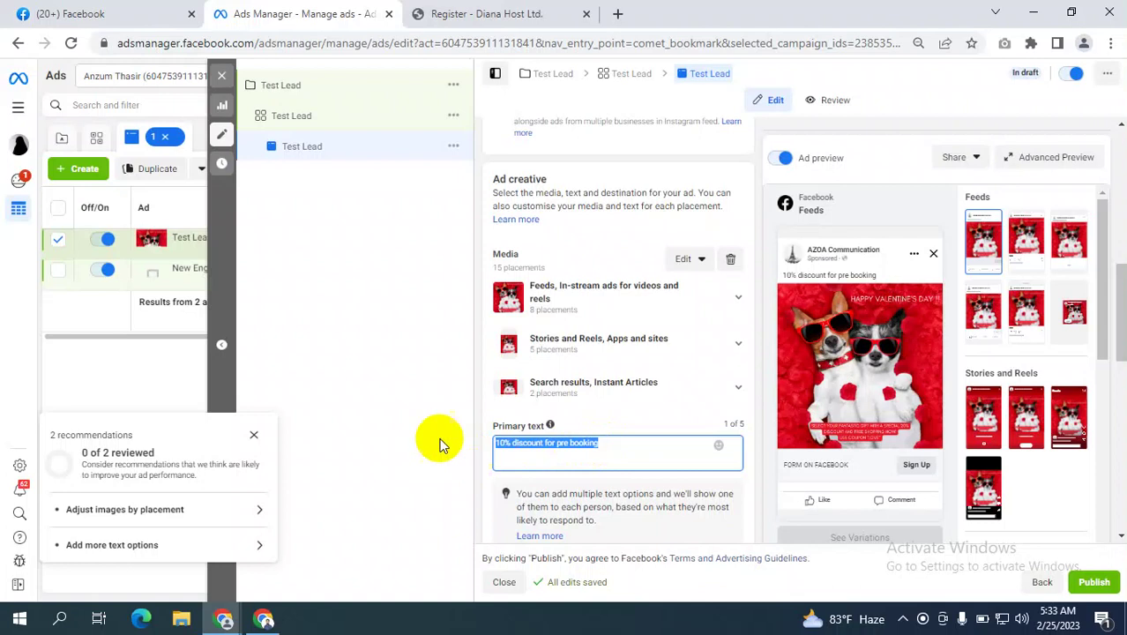
left_click(427, 443)
scroll(591, 454, "down", 1)
scroll(591, 454, "down", 5)
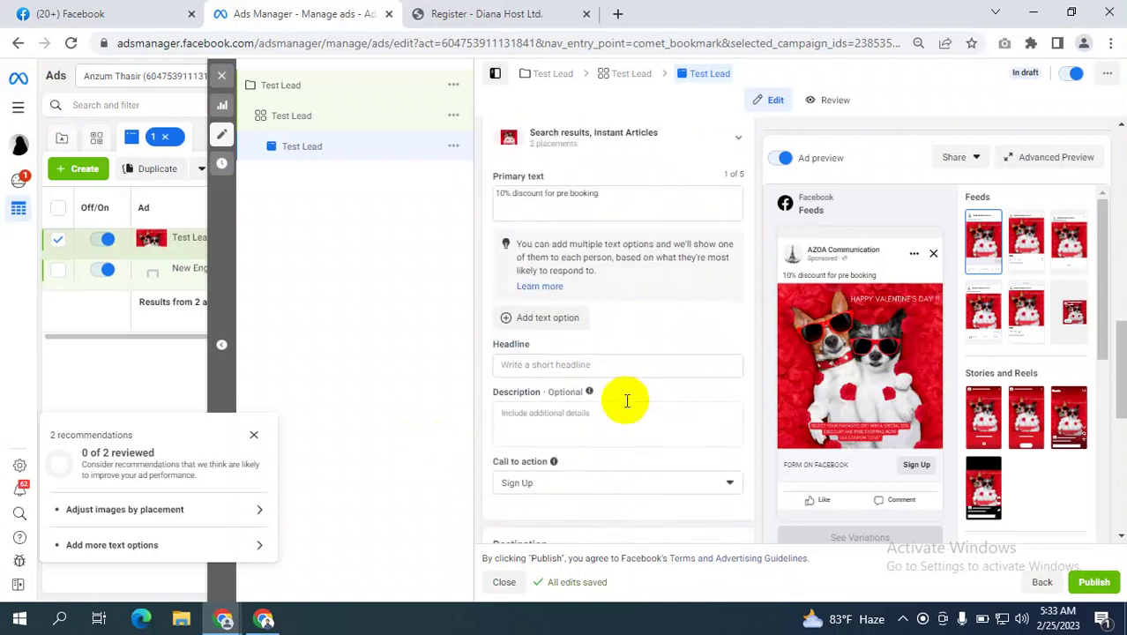
scroll(548, 264, "up", 1)
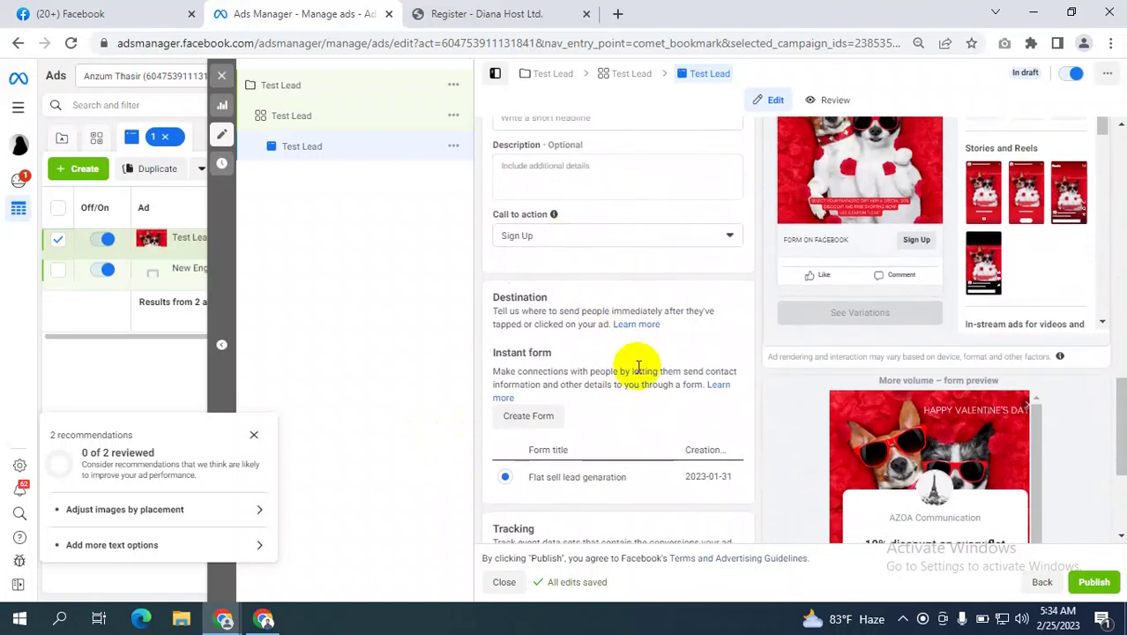
scroll(529, 291, "down", 2)
Start a new instant form under Instant form, then switch to the (20+) Facebook tab.
left_click(528, 254)
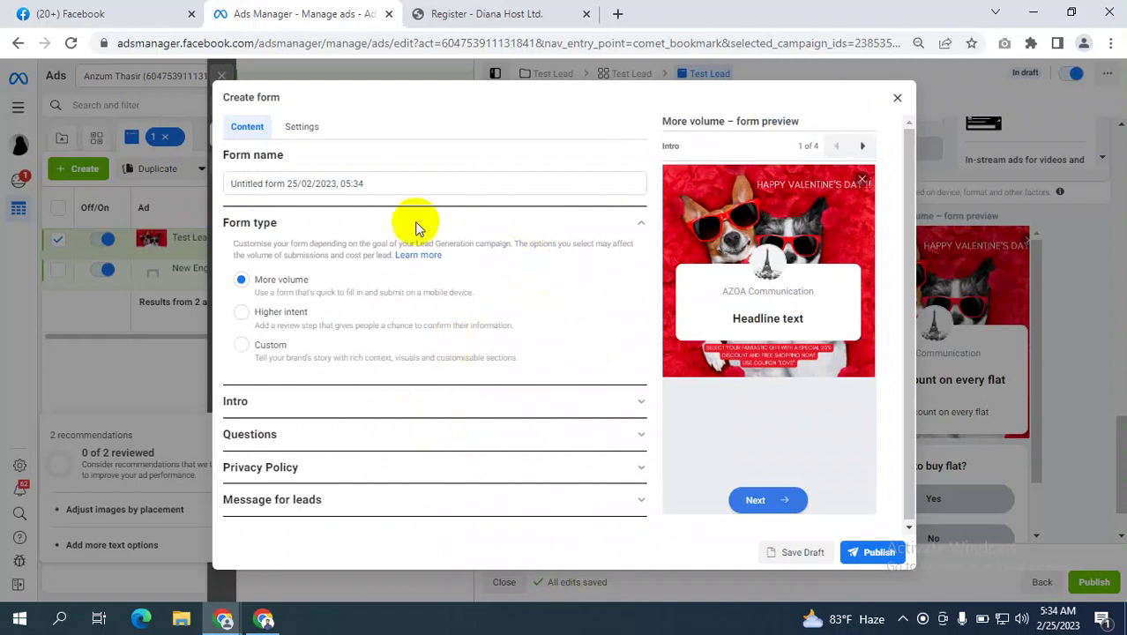
left_click(53, 13)
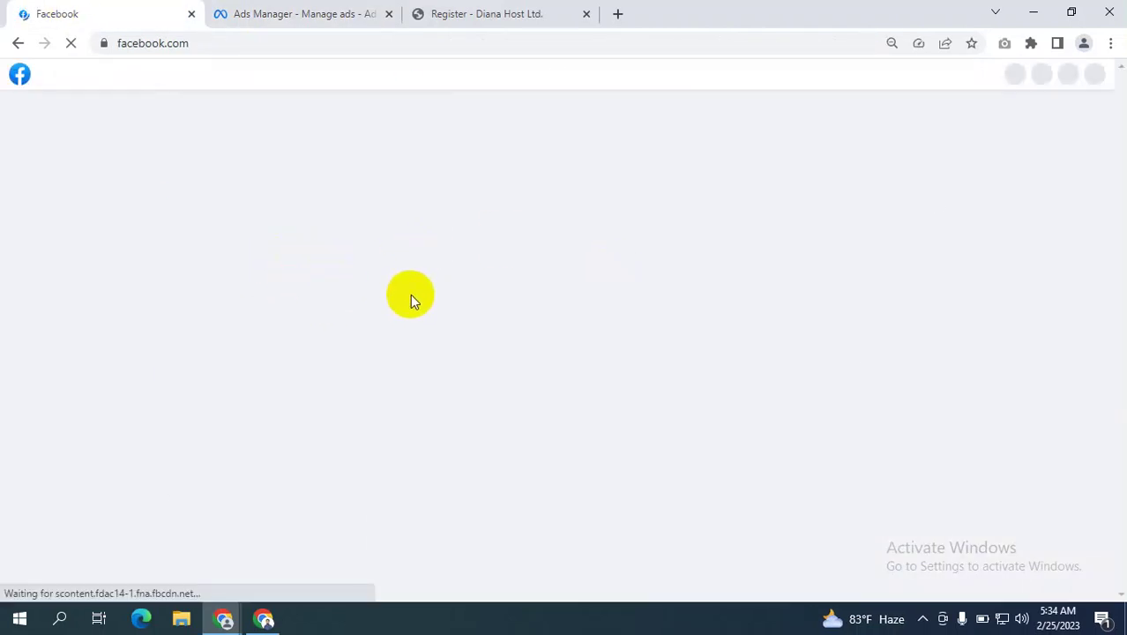
Scroll through the Facebook news feed, then return to the Ads Manager tab with the form.
scroll(509, 316, "down", 3)
scroll(509, 318, "down", 2)
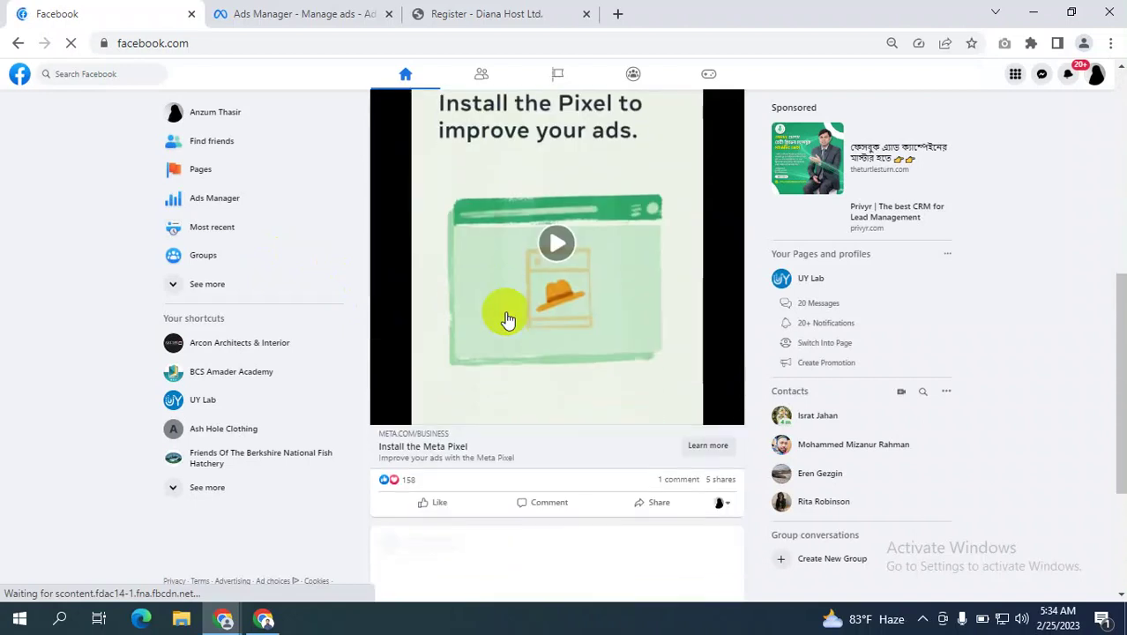
scroll(445, 428, "down", 3)
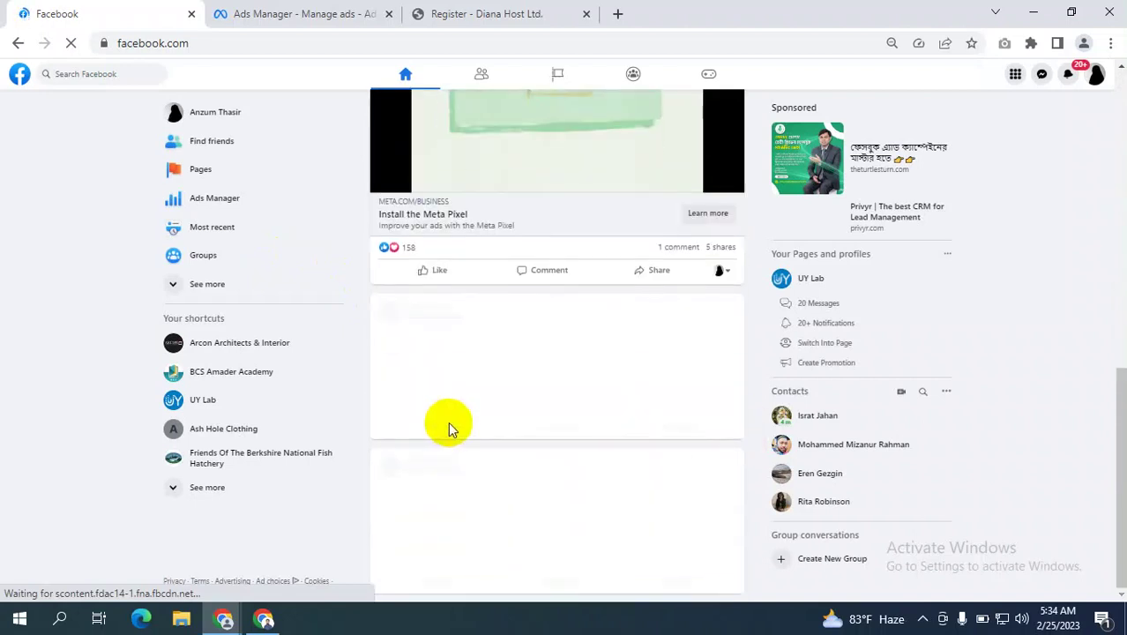
scroll(450, 427, "down", 5)
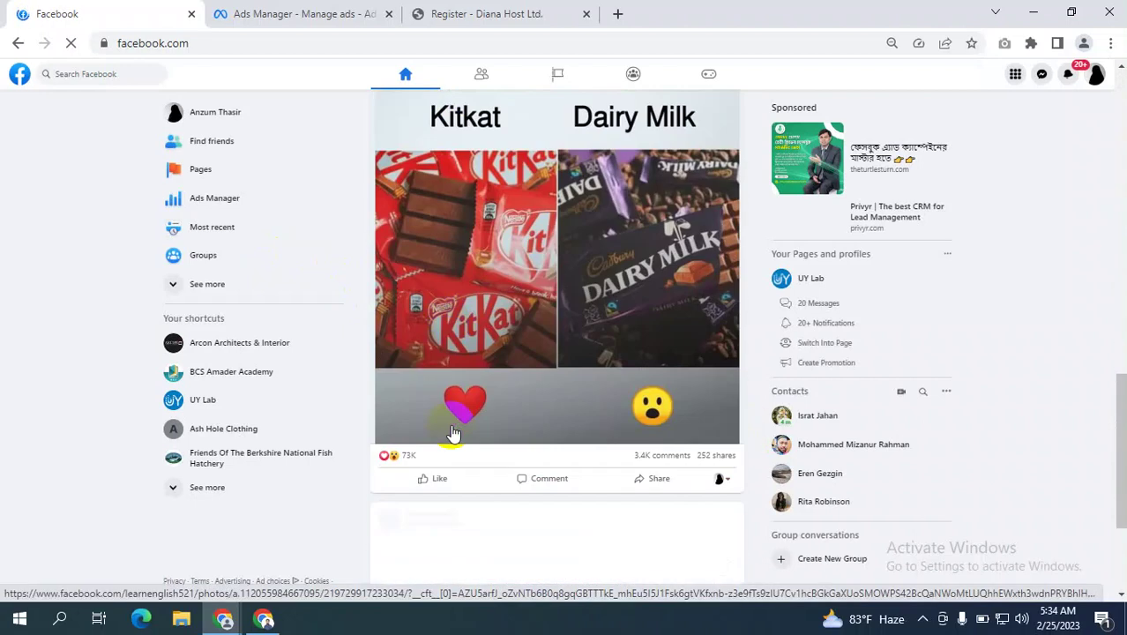
scroll(451, 430, "down", 10)
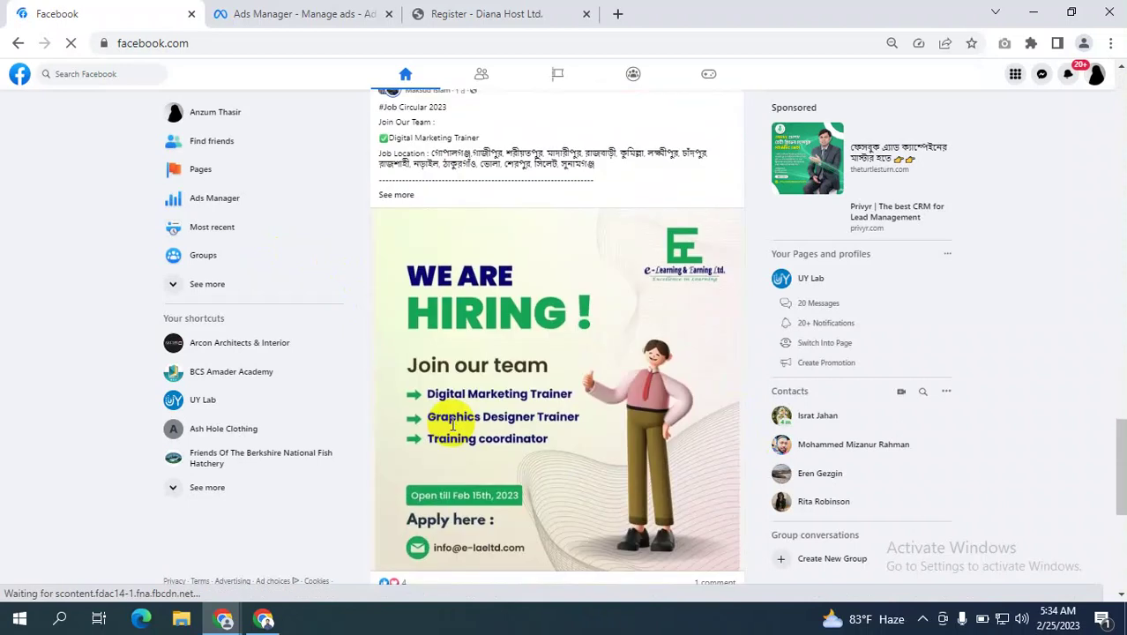
scroll(453, 428, "down", 15)
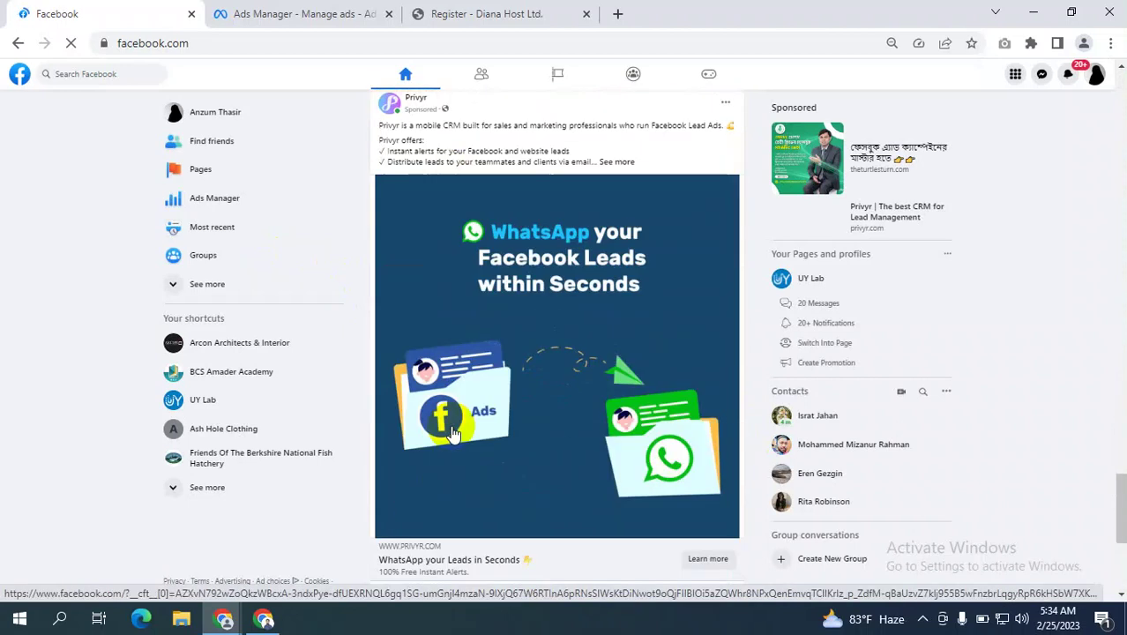
scroll(453, 433, "down", 10)
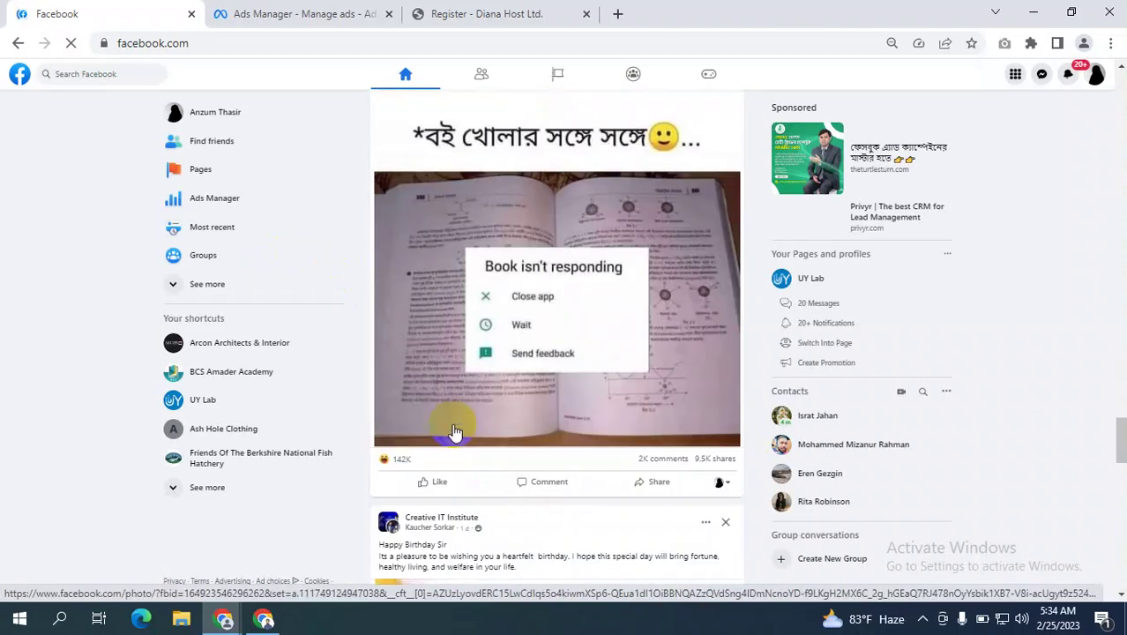
scroll(456, 433, "down", 10)
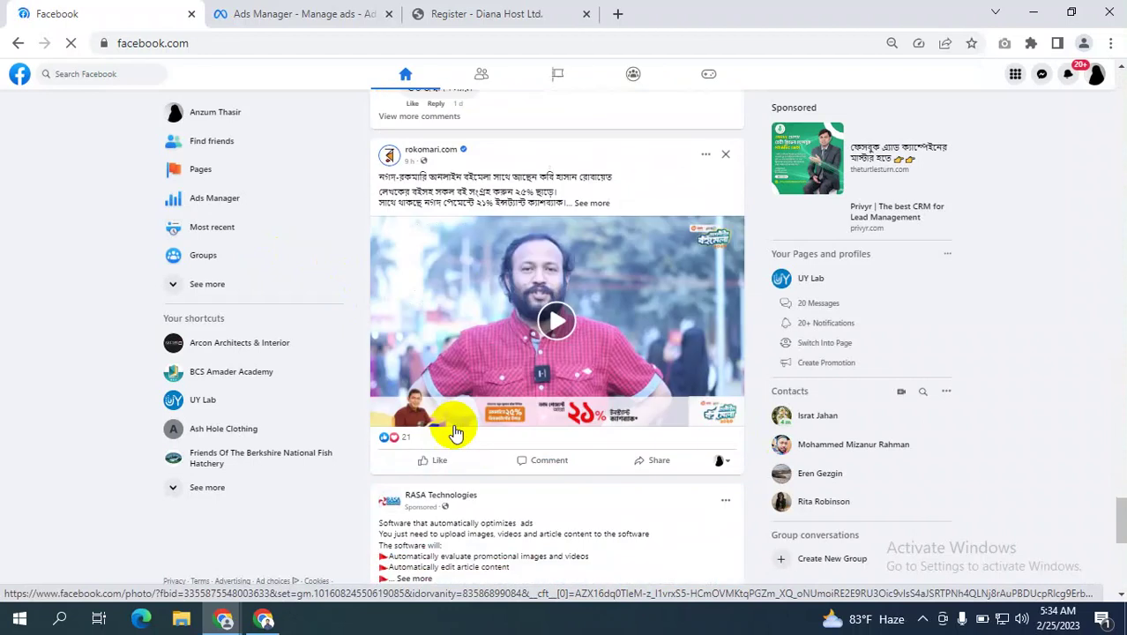
left_click(304, 13)
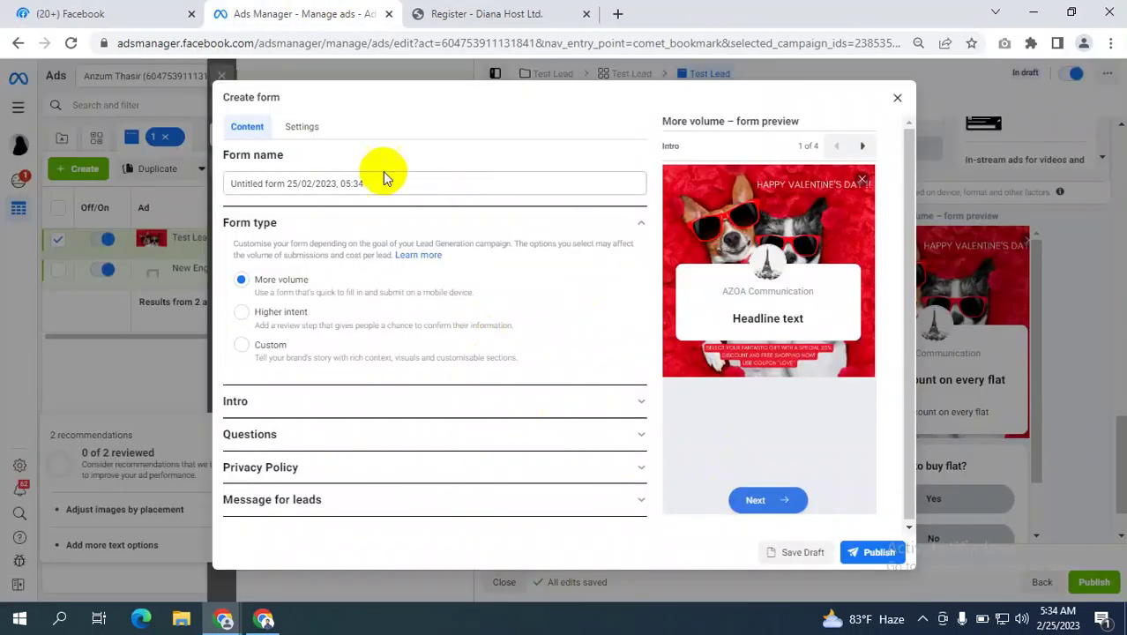
Replace the untitled form name with 'Bike Pre booking', correcting typos along the way.
left_click_drag(362, 184, 198, 183)
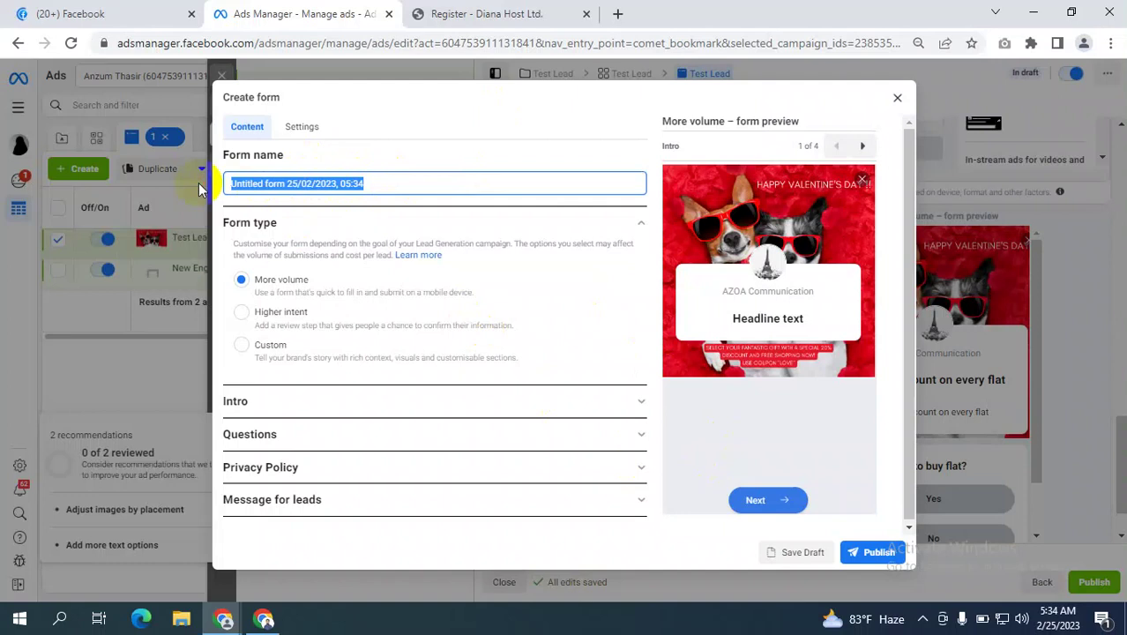
type("Oew")
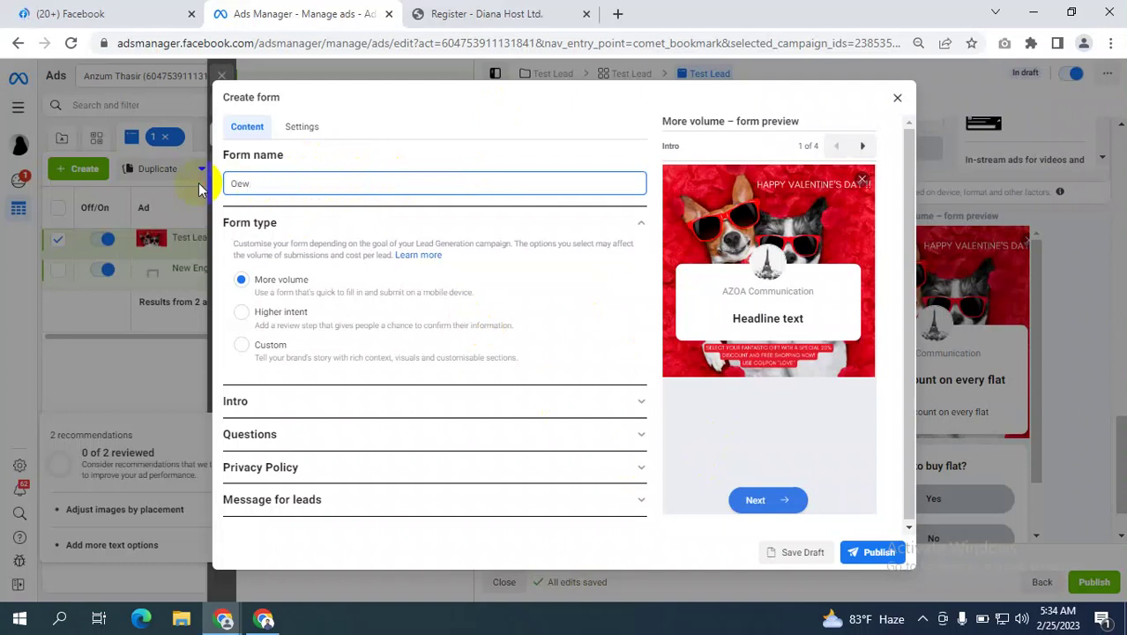
key("BackSpace")
key("BackSpace")
key("BackSpace")
type("O")
key("BackSpace")
type("Bikw")
key("BackSpace")
key("BackSpace")
key("BackSpace")
key("BackSpace")
type("ke Pre booking")
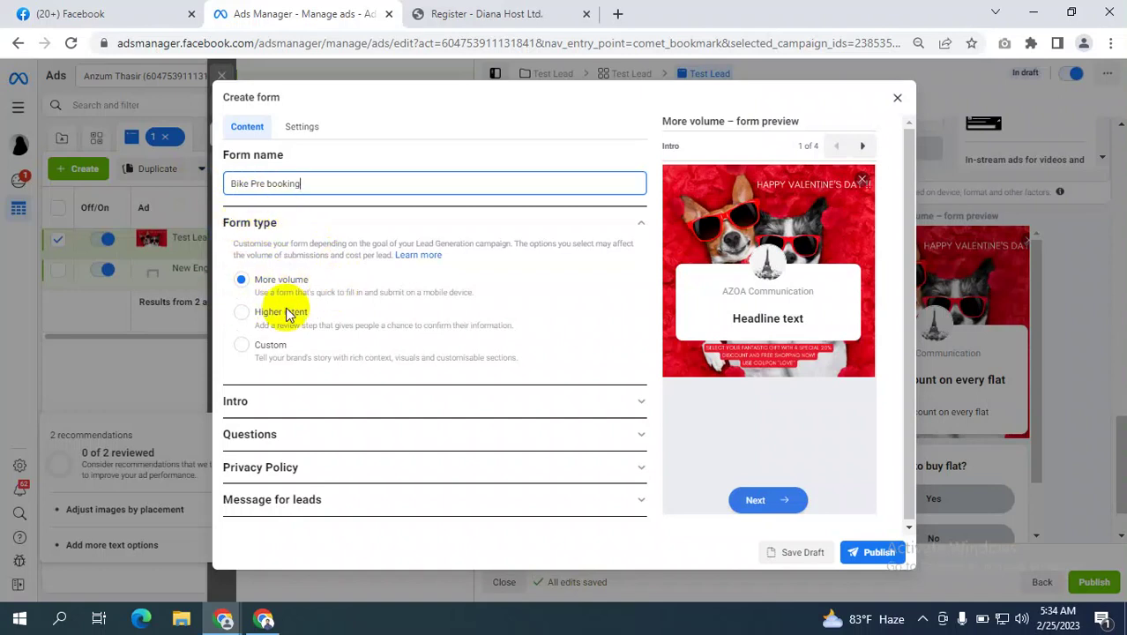
Enter '10% Discount on pre booking' as the Intro greeting headline.
left_click(370, 406)
scroll(371, 353, "down", 1)
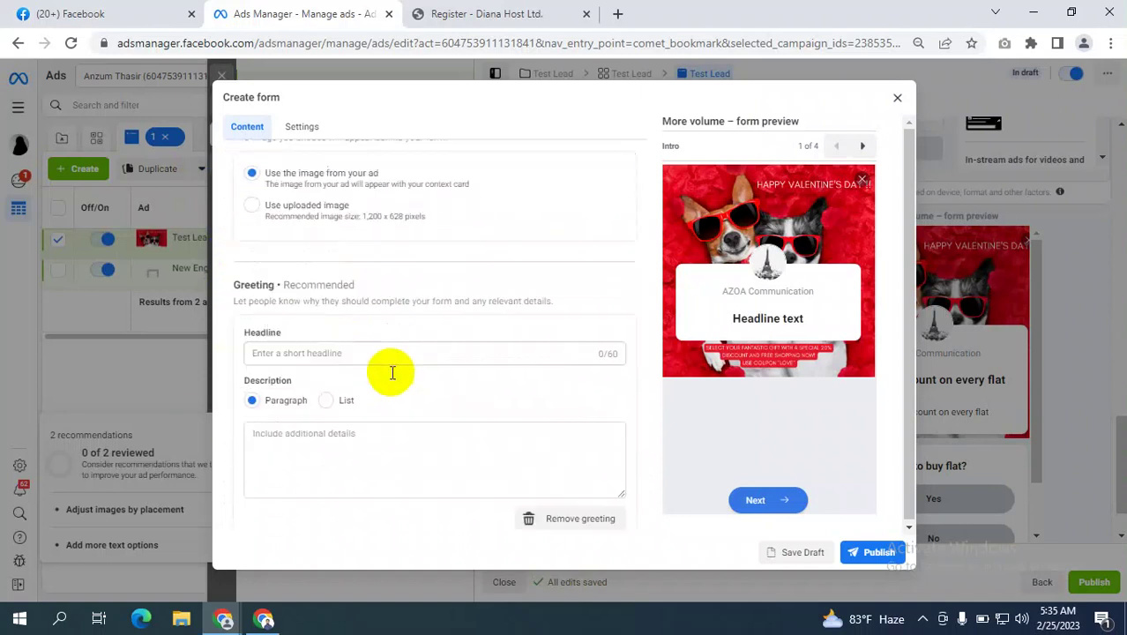
scroll(422, 327, "down", 1)
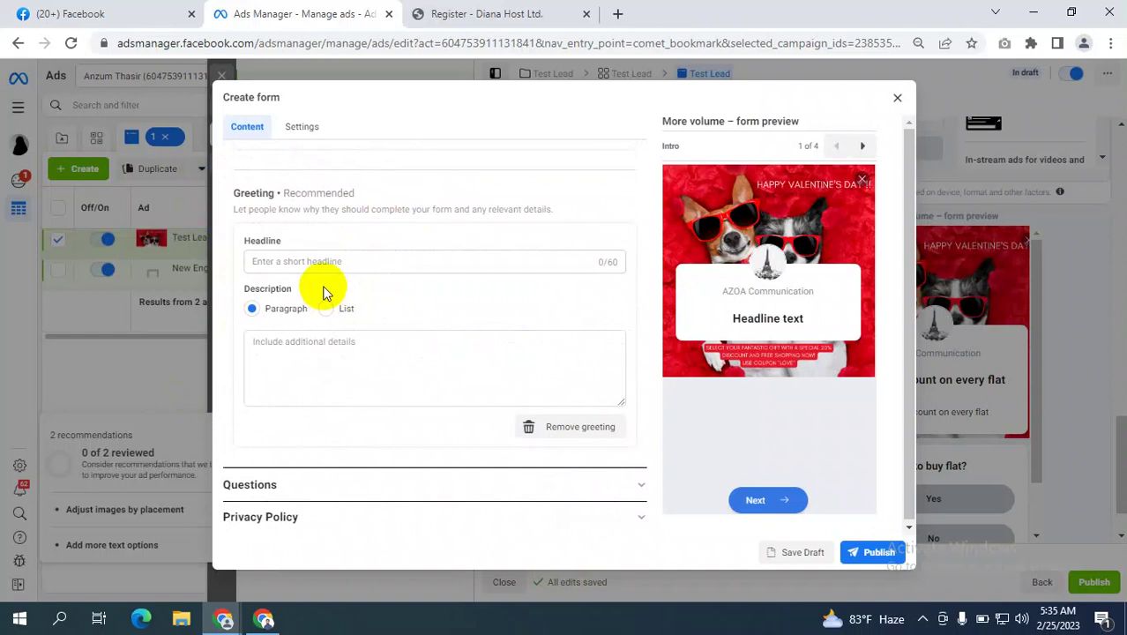
left_click(278, 259)
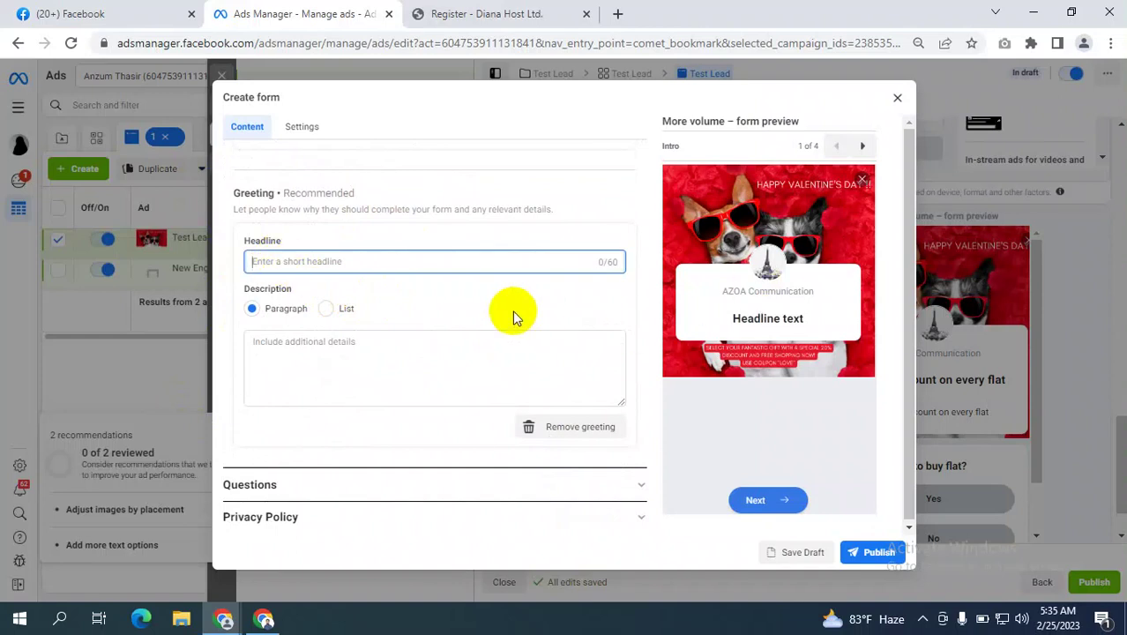
type("10")
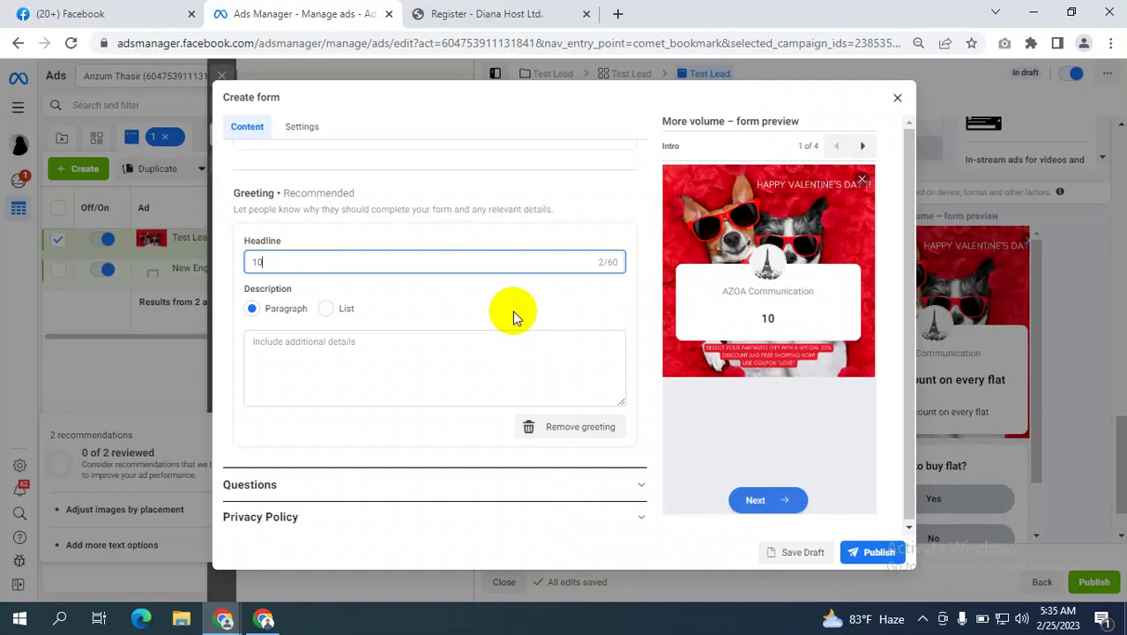
type("% Discount ")
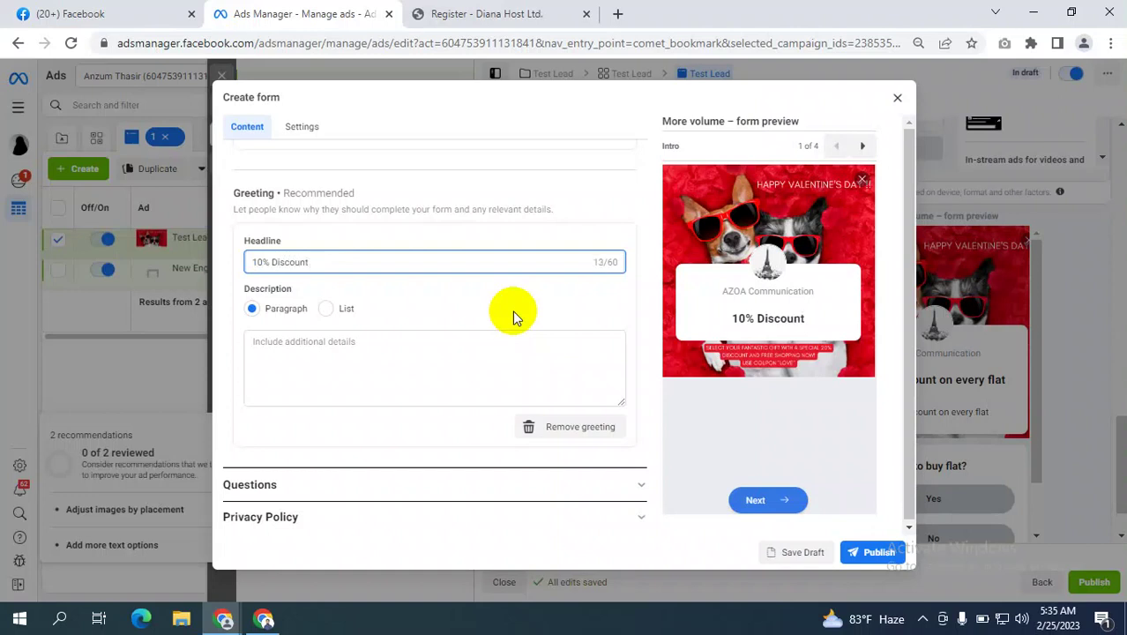
type("on ")
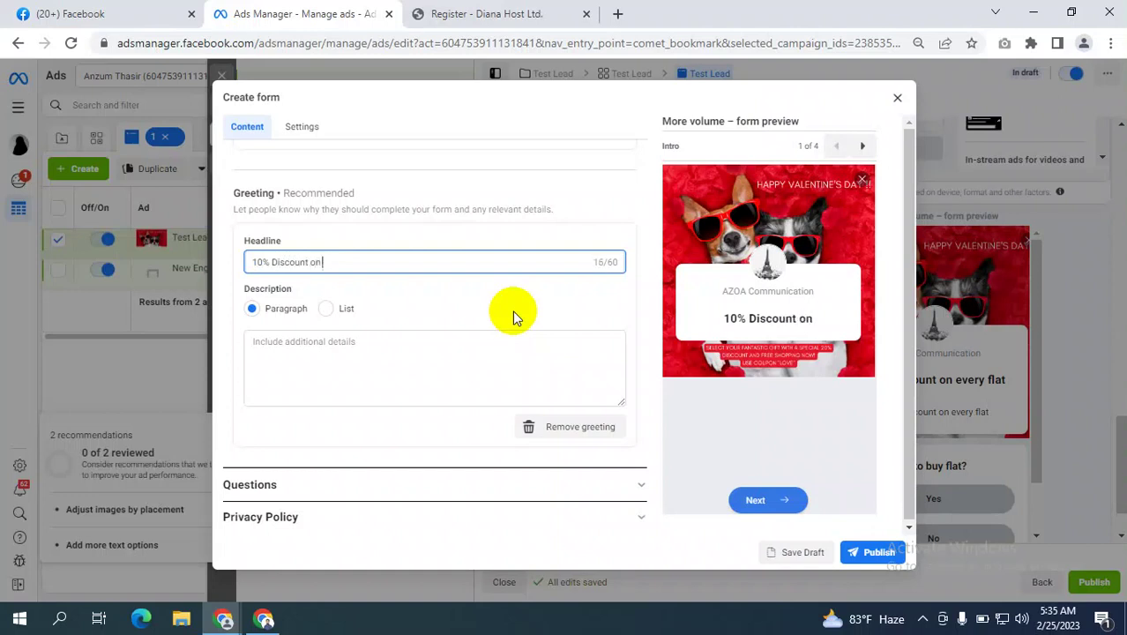
type("pre booking")
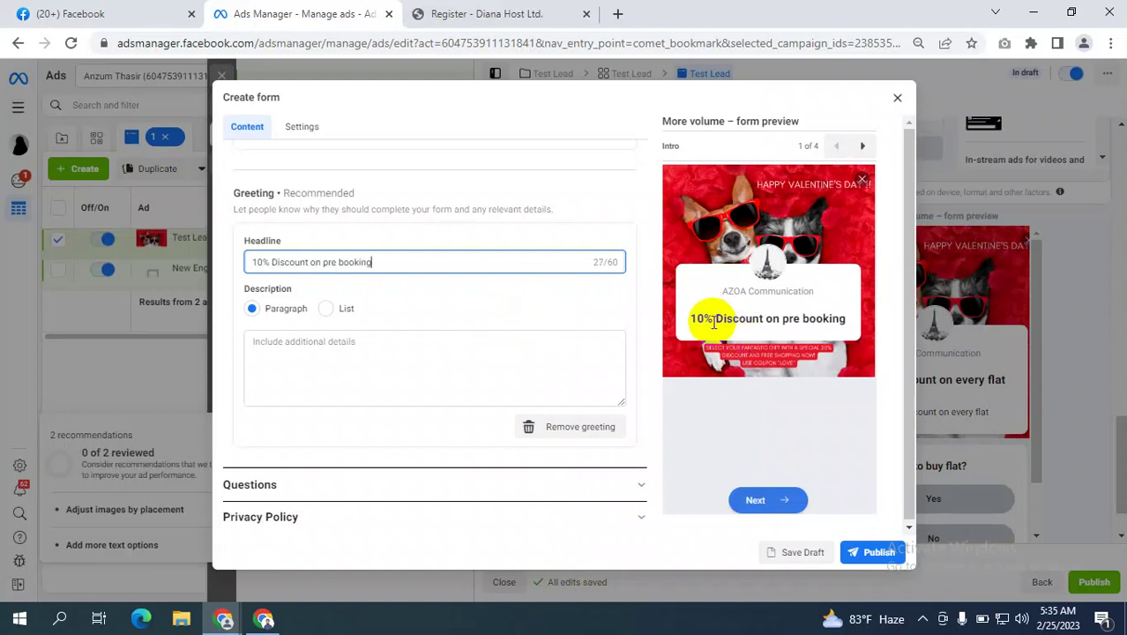
Check the headline and page name in the form preview.
left_click_drag(686, 318, 833, 319)
left_click_drag(715, 296, 792, 291)
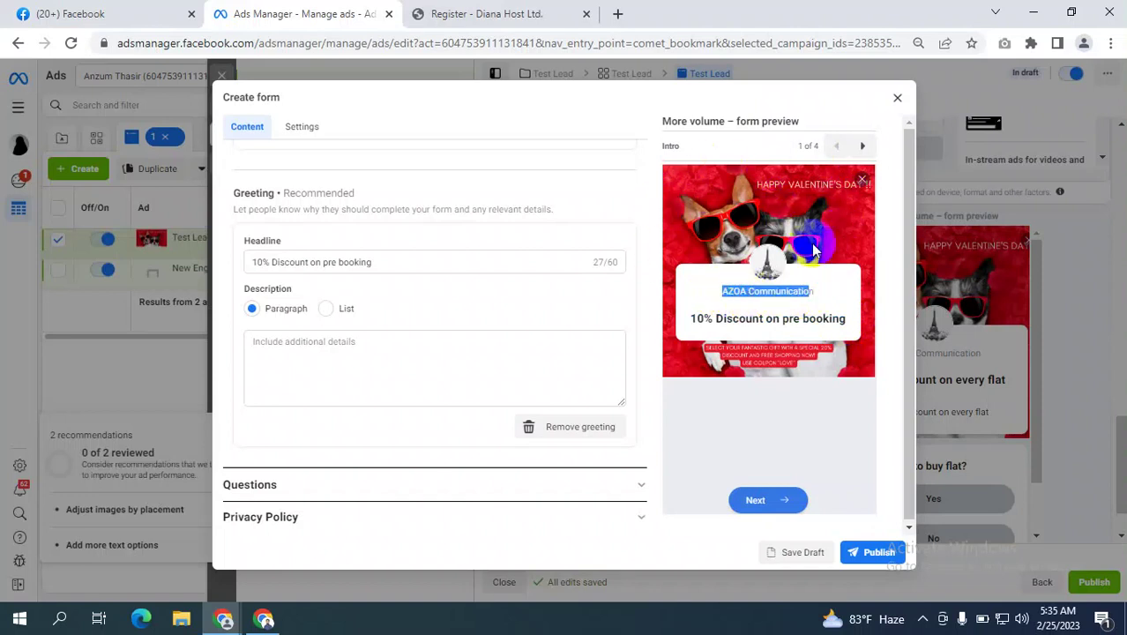
scroll(391, 329, "down", 1)
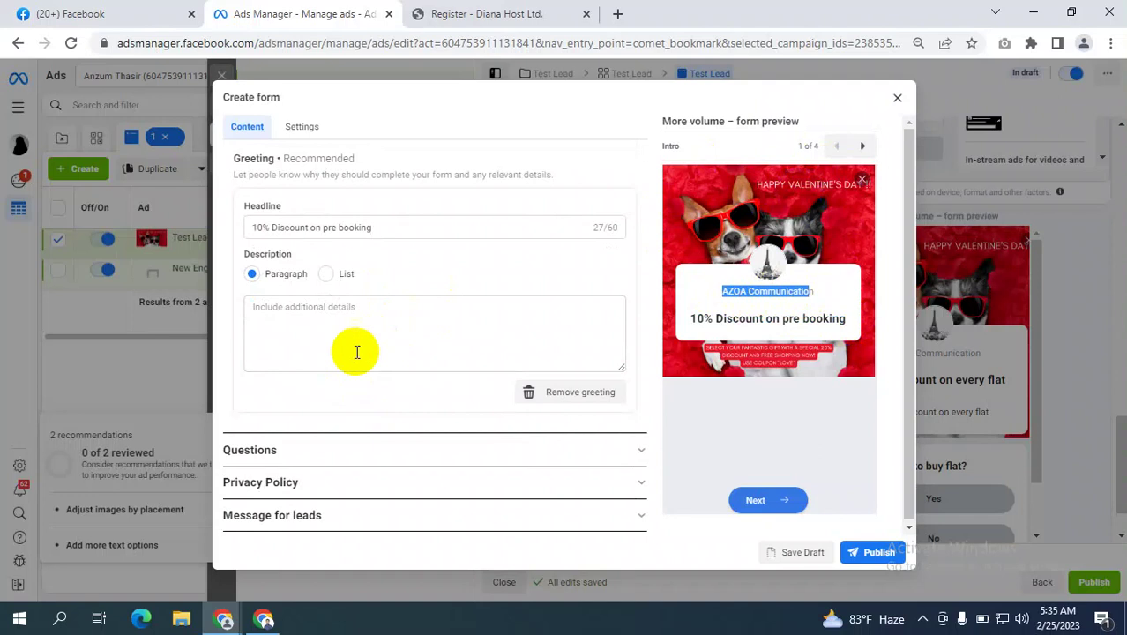
scroll(375, 326, "up", 3)
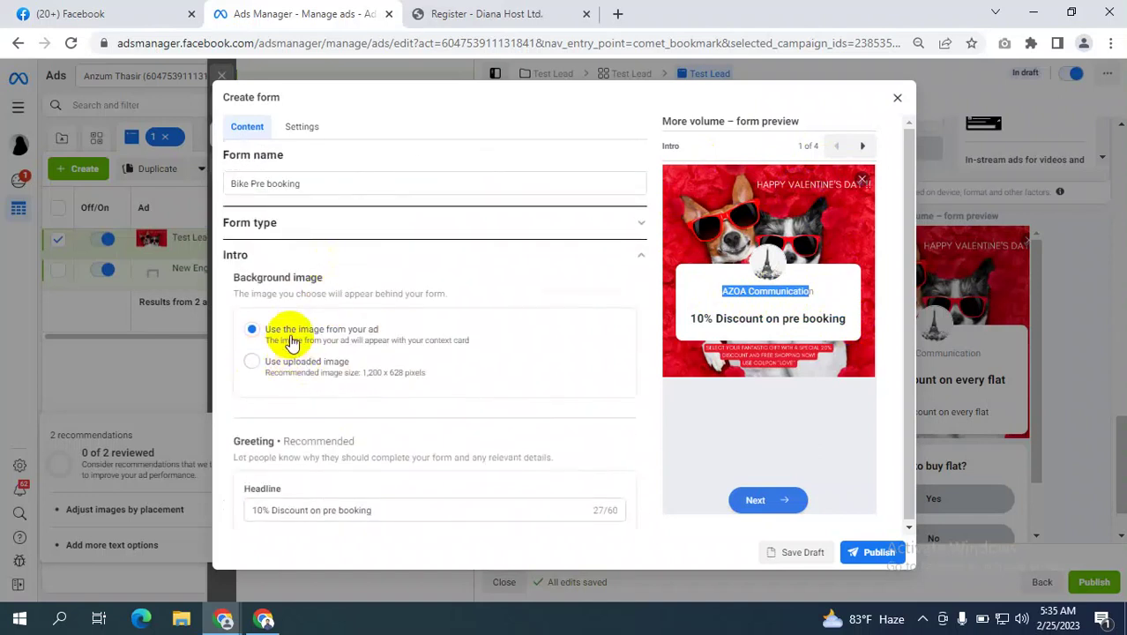
Set the intro background image option to 'Use uploaded image'.
left_click(267, 333)
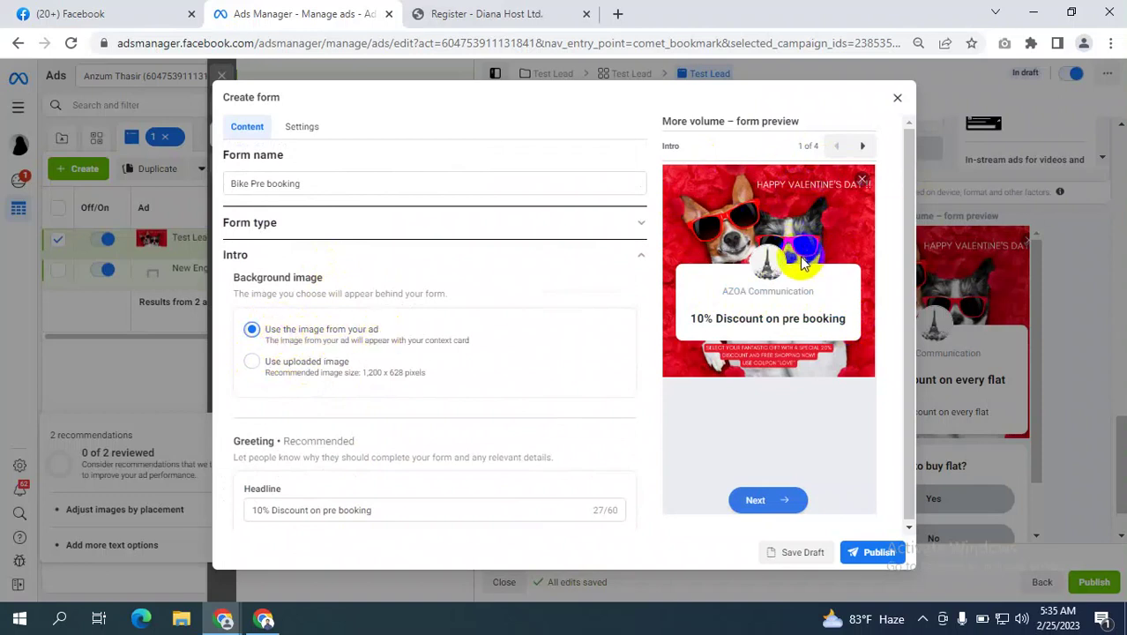
left_click(250, 364)
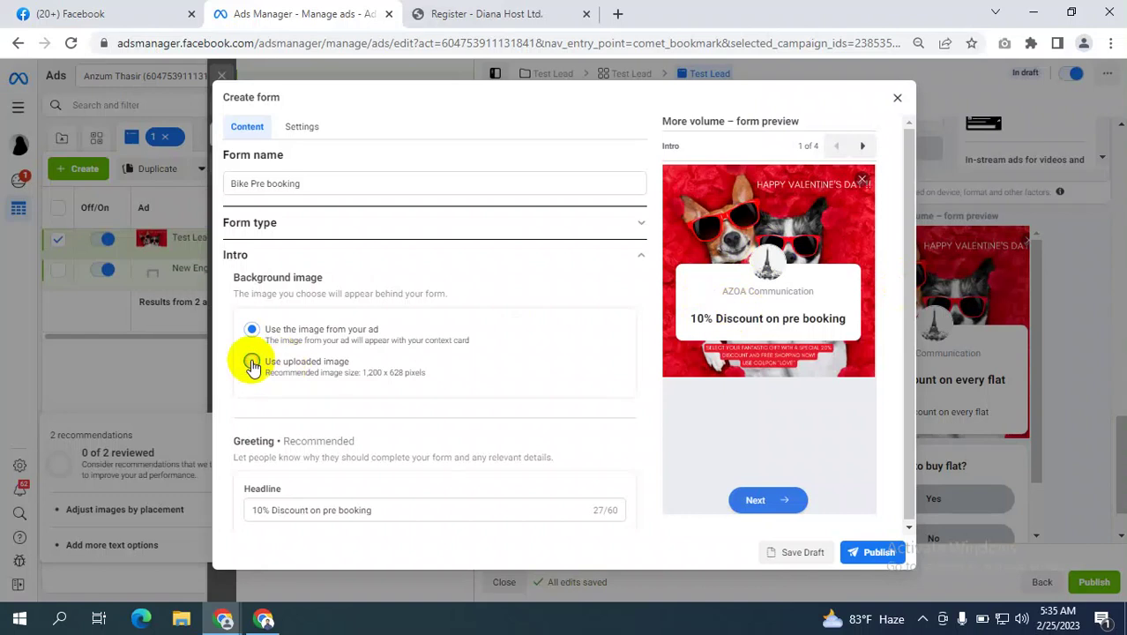
left_click(287, 401)
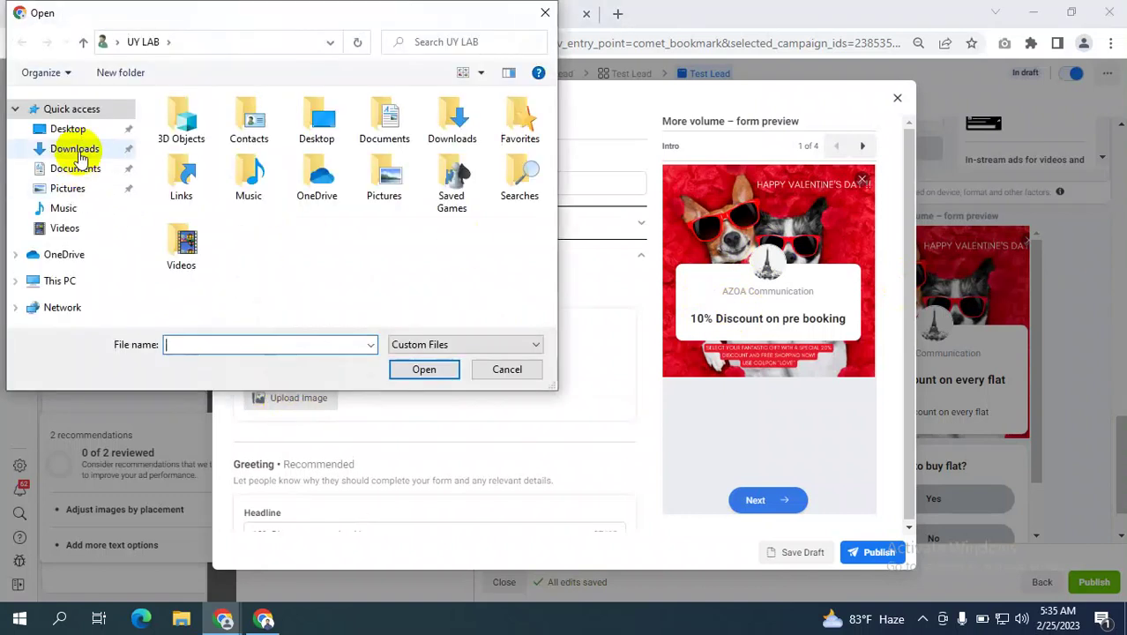
Browse the Downloads folder as large icons, then close the picker without choosing an image.
left_click(74, 148)
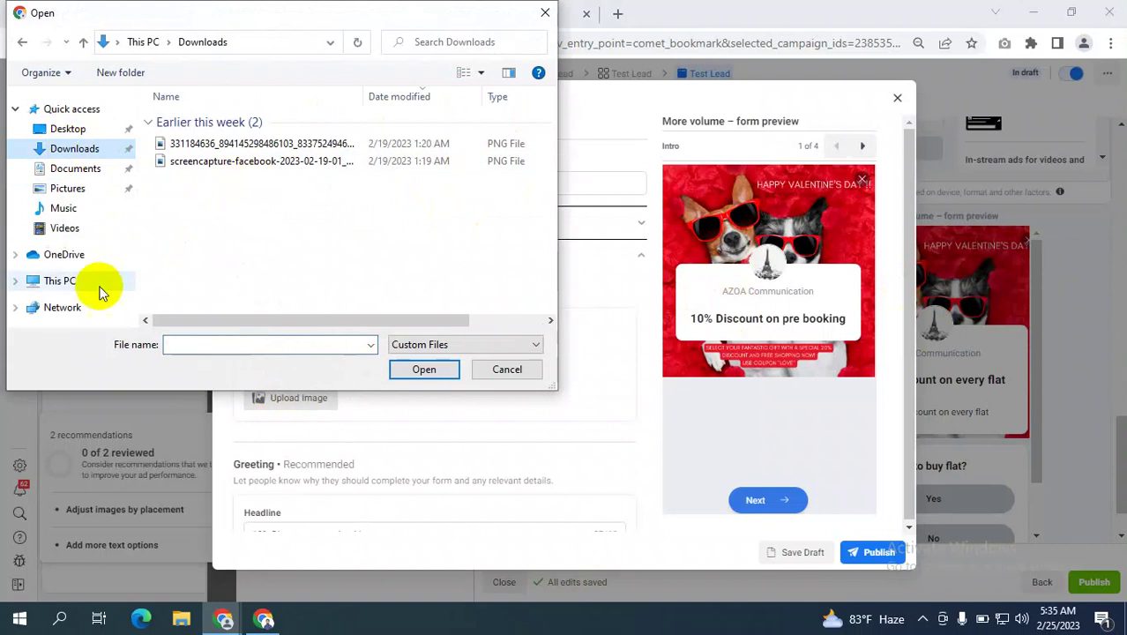
left_click(512, 75)
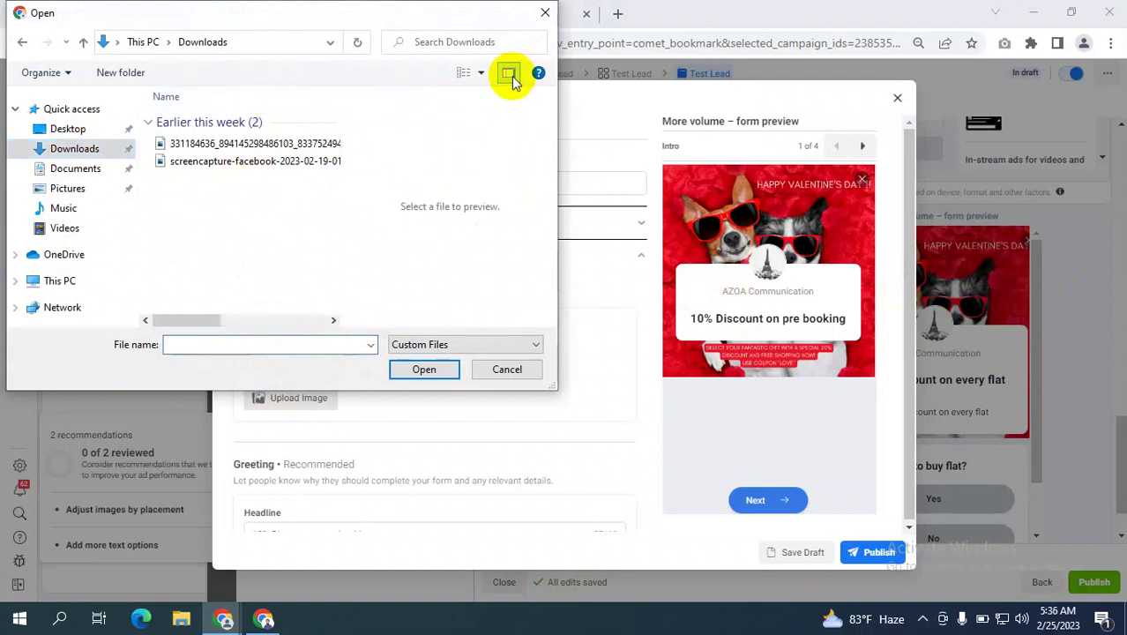
left_click(484, 75)
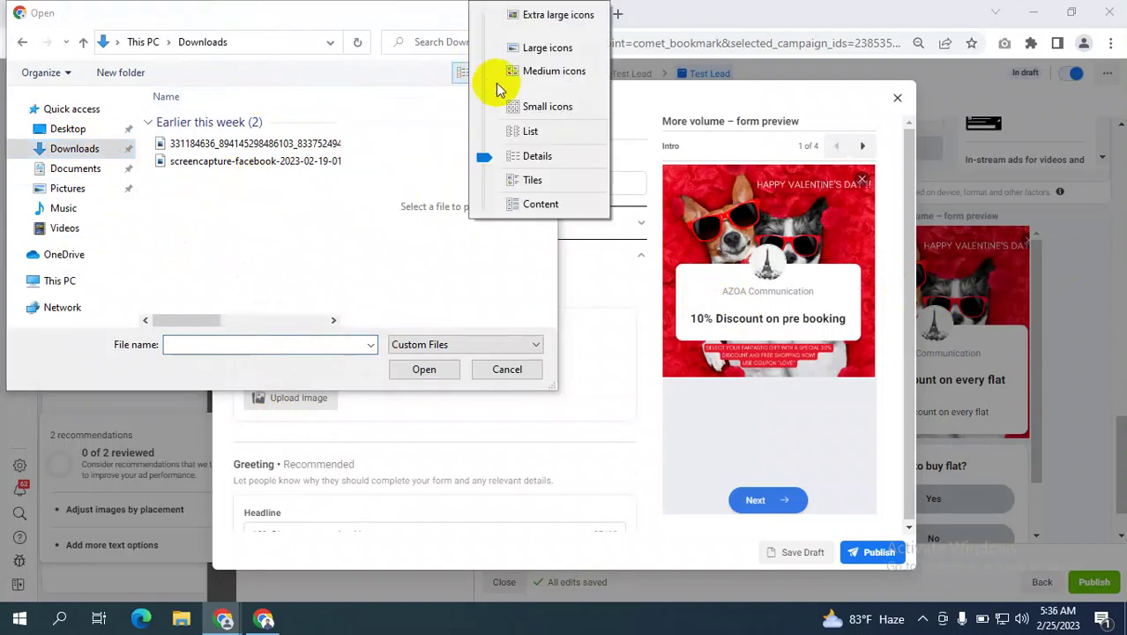
left_click(526, 44)
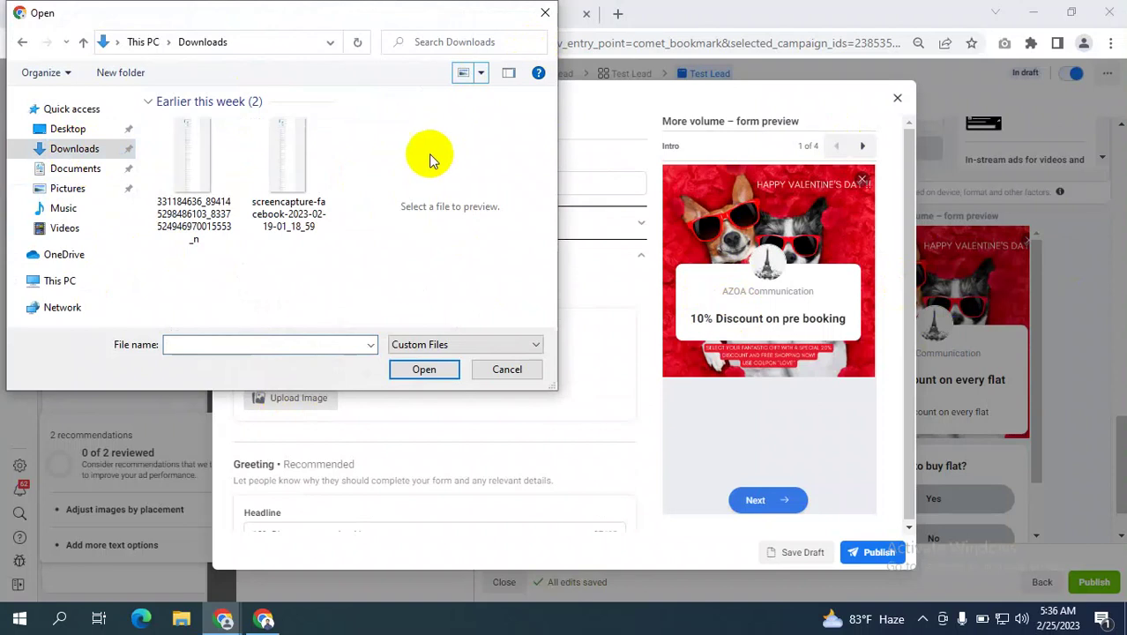
left_click(544, 13)
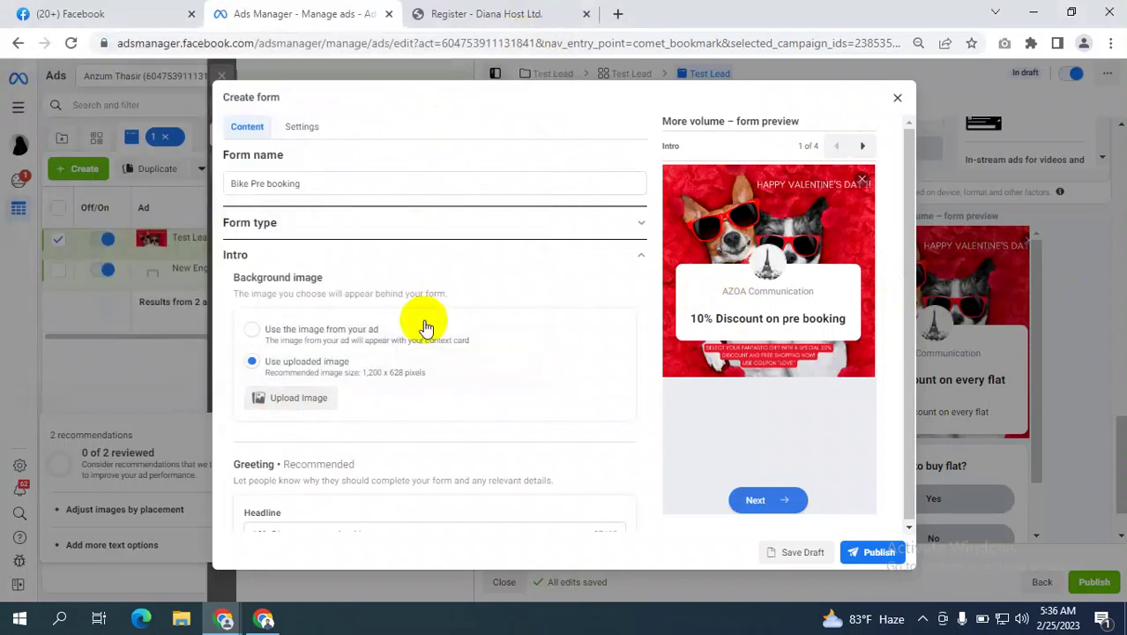
Switch the background back to 'Use the image from your ad' and go to the greeting description.
scroll(423, 322, "down", 1)
left_click(252, 246)
scroll(430, 312, "down", 2)
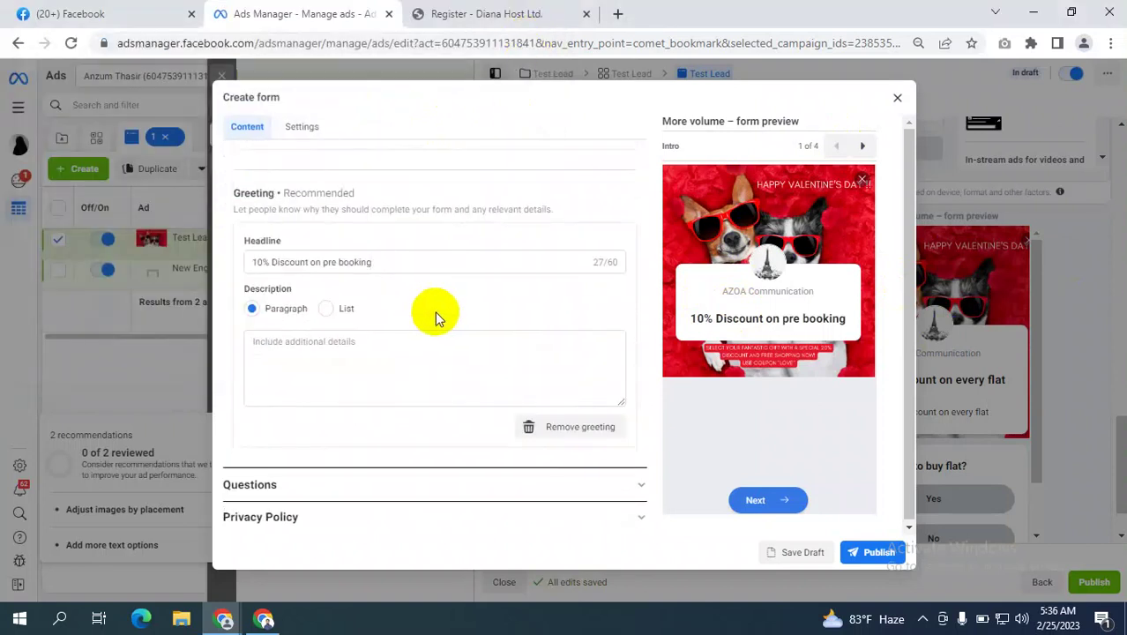
left_click(334, 309)
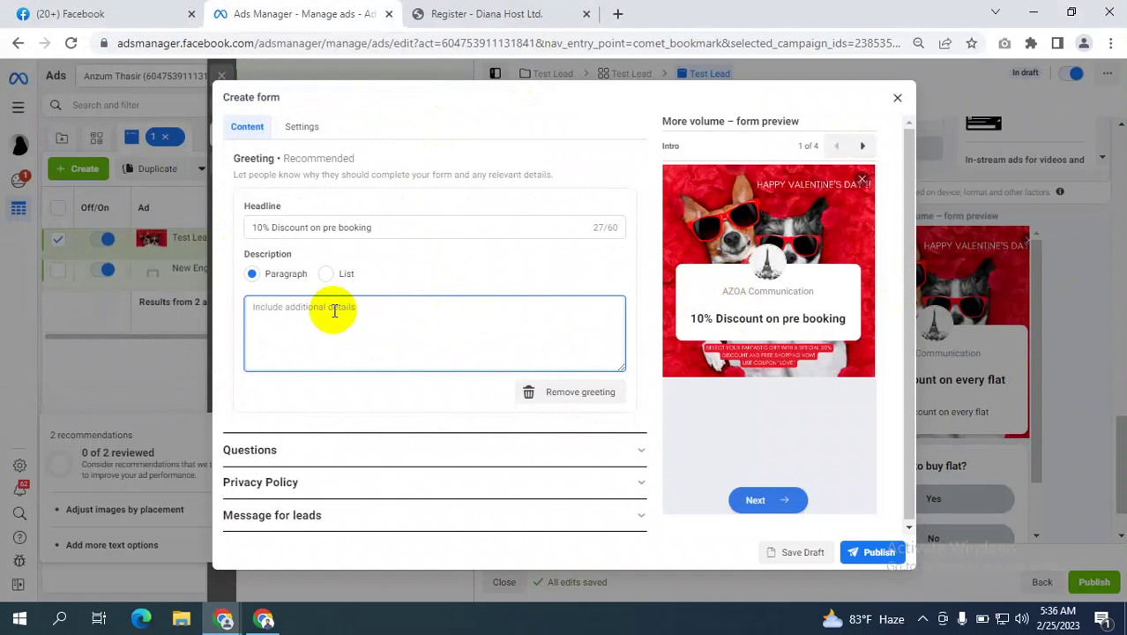
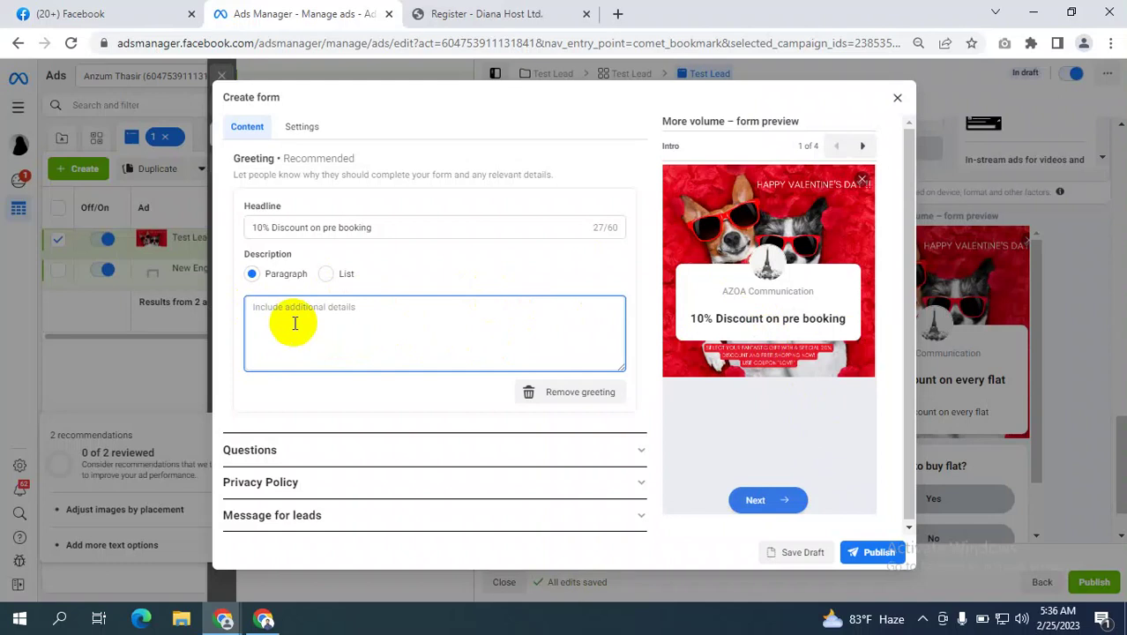
Enter 'dfhds' as the greeting description, then expand and review the Questions section.
type("dfhds")
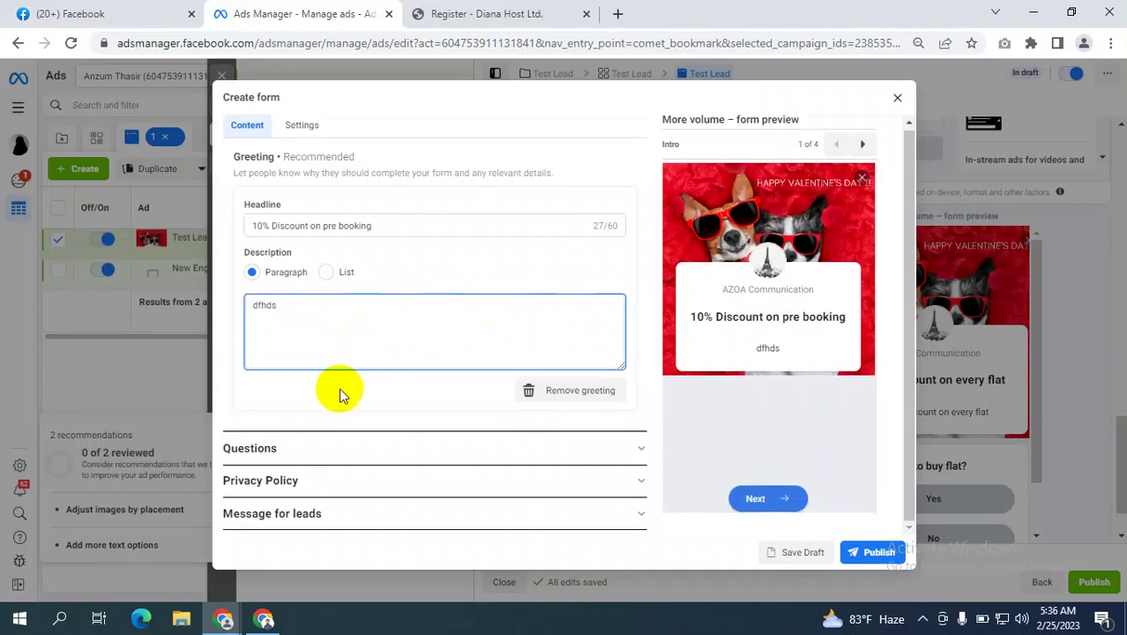
left_click(440, 449)
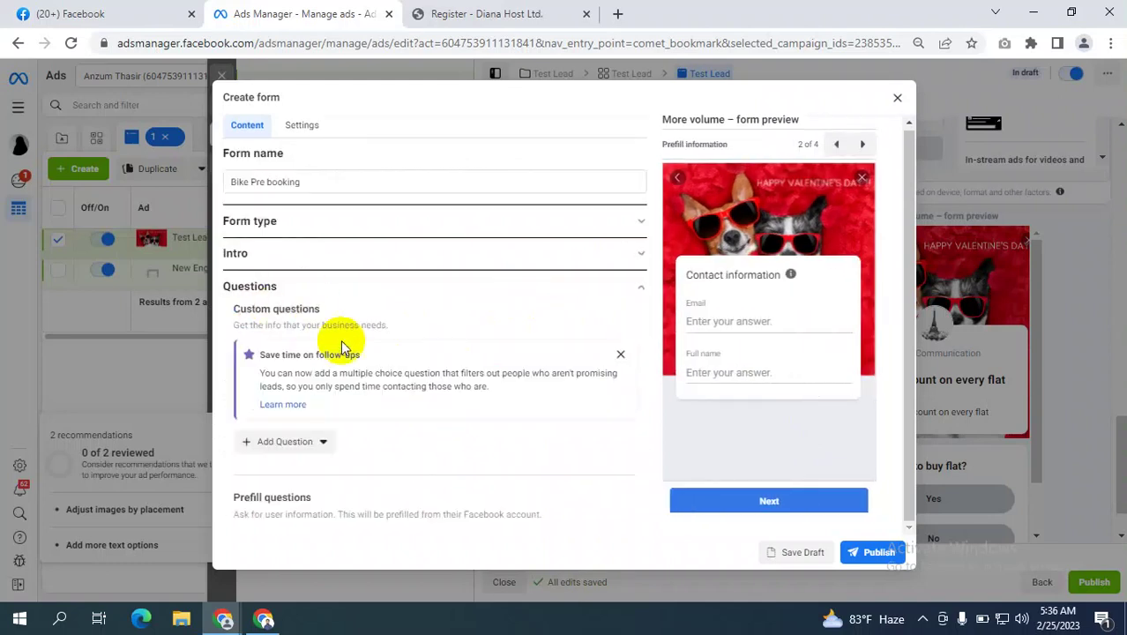
scroll(388, 360, "down", 2)
scroll(390, 348, "down", 1)
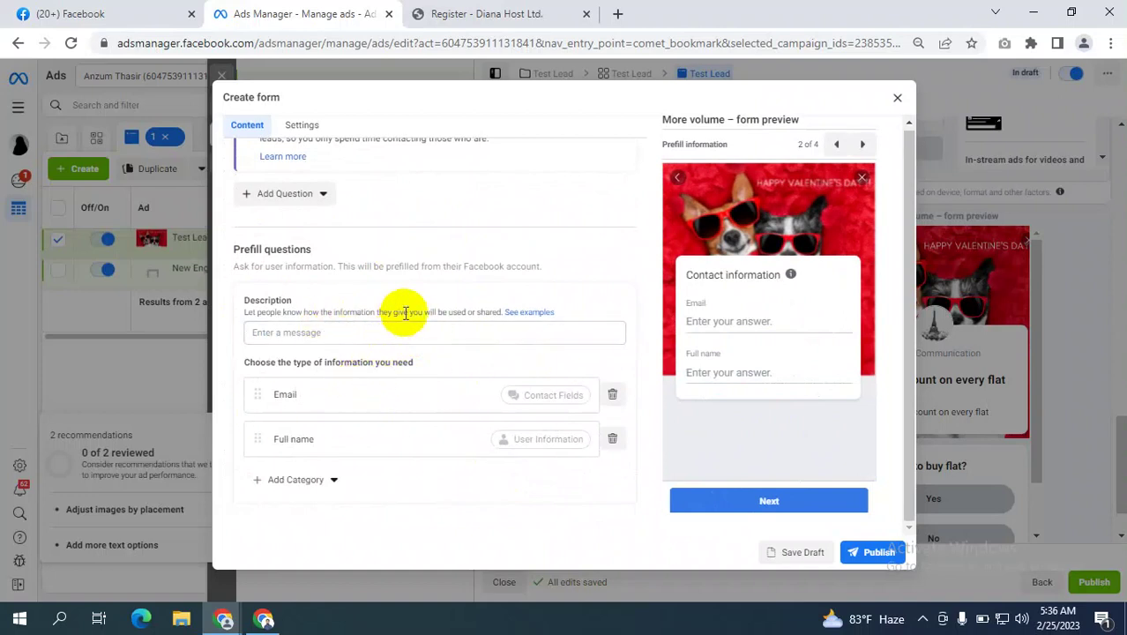
scroll(405, 313, "up", 1)
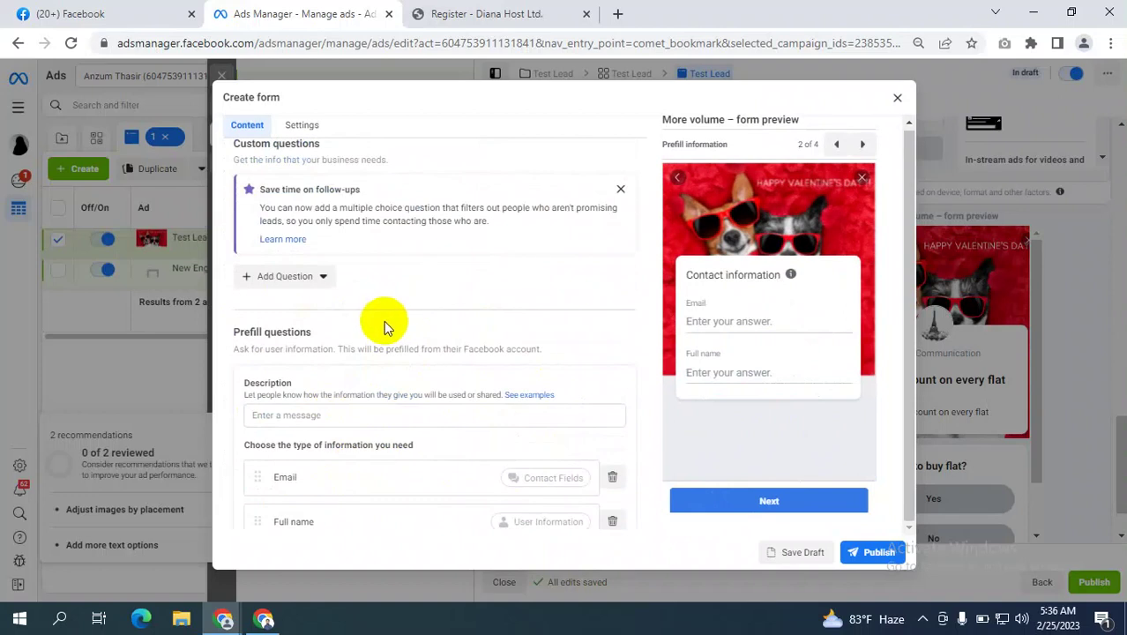
scroll(367, 334, "down", 1)
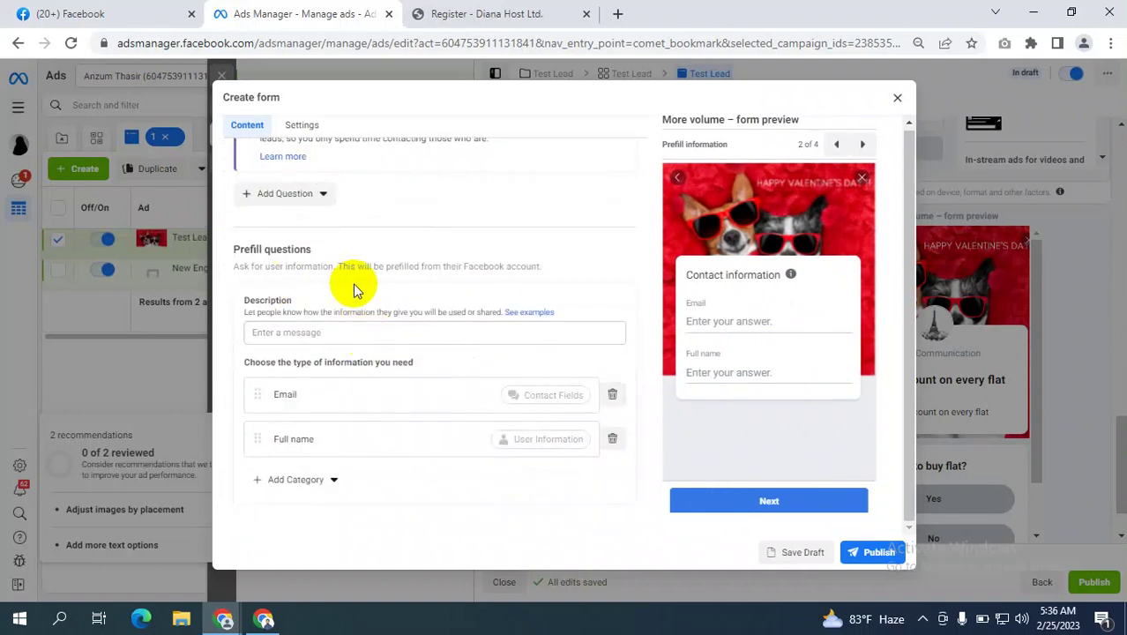
scroll(365, 297, "up", 2)
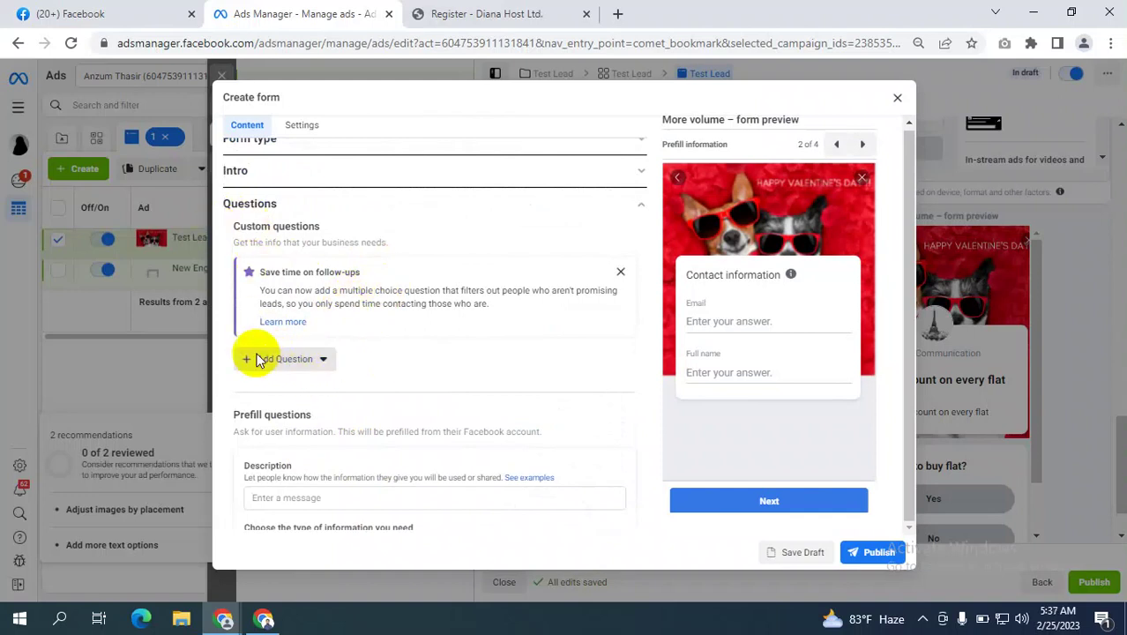
left_click(273, 361)
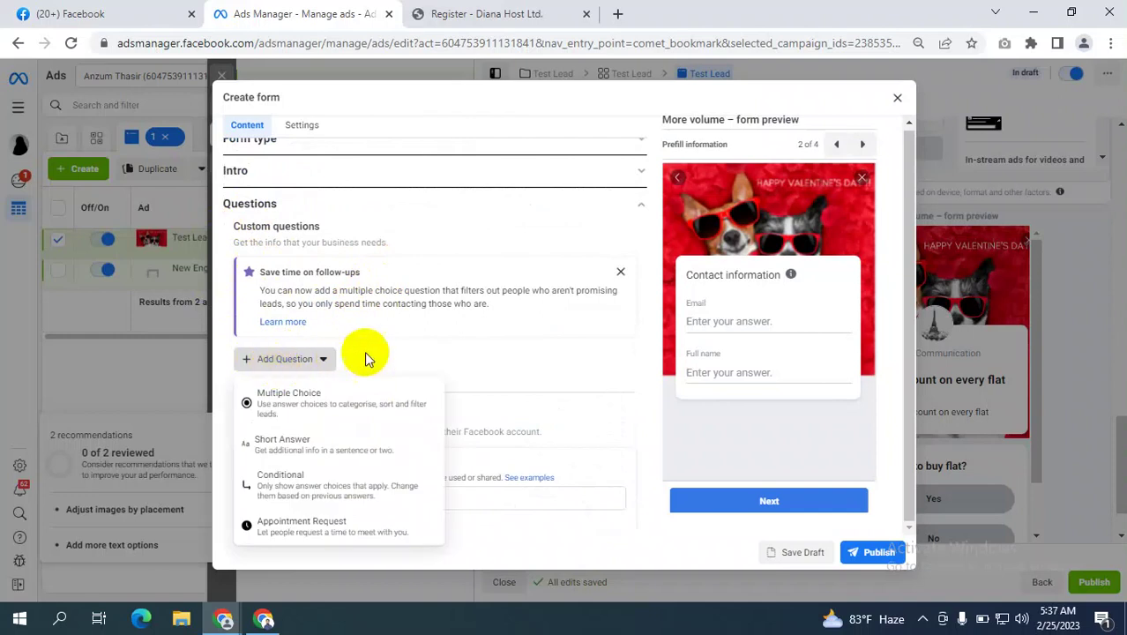
left_click(308, 404)
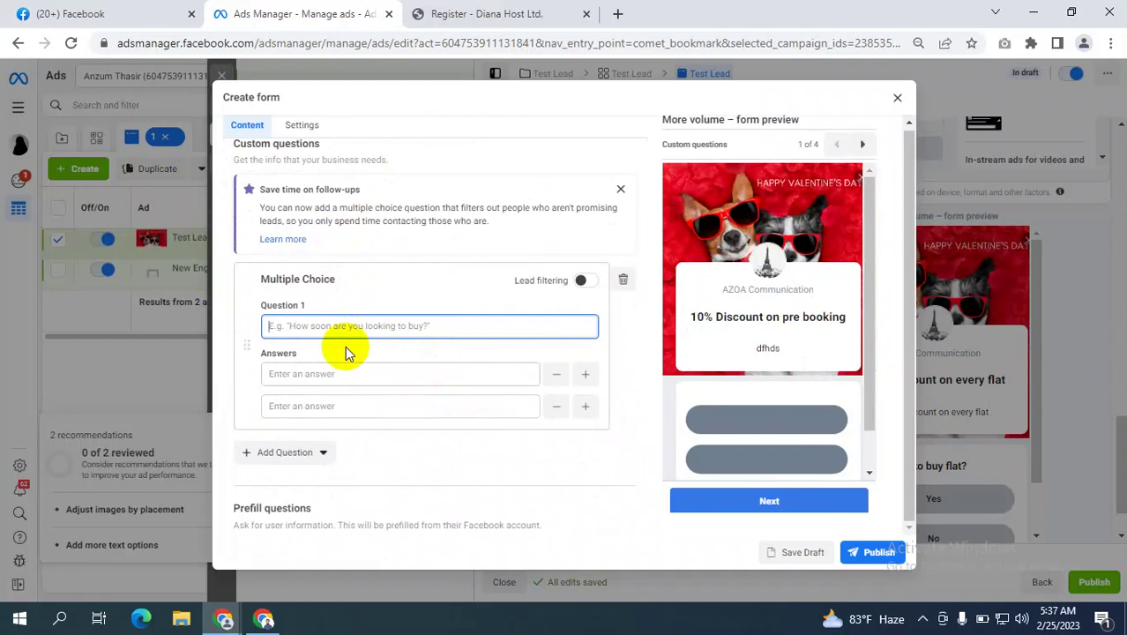
left_click(312, 325)
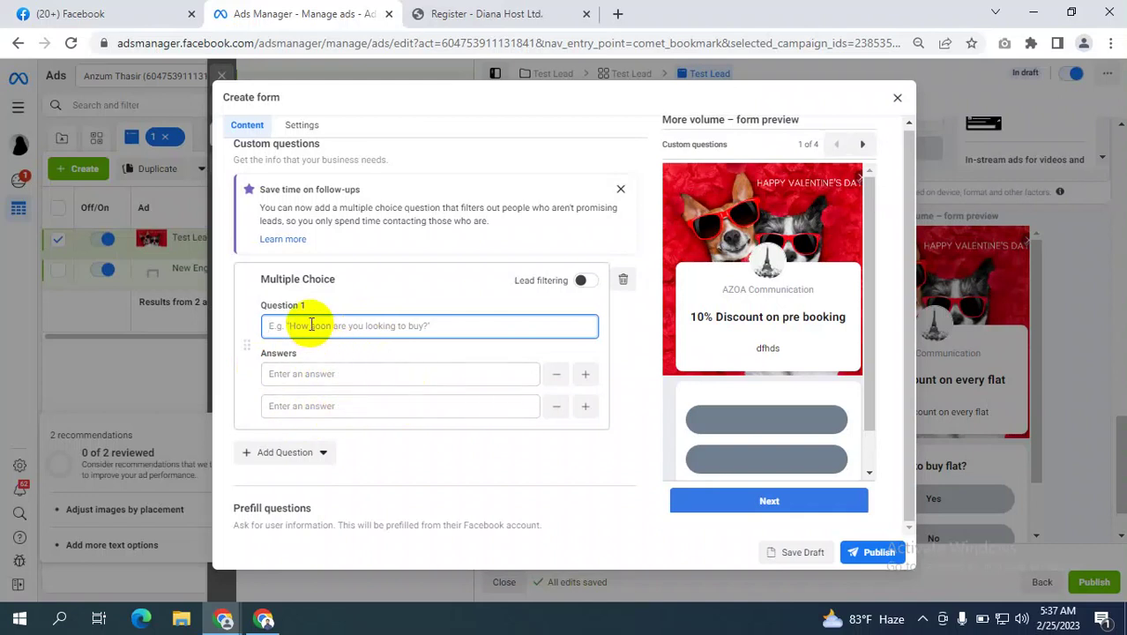
type("Are")
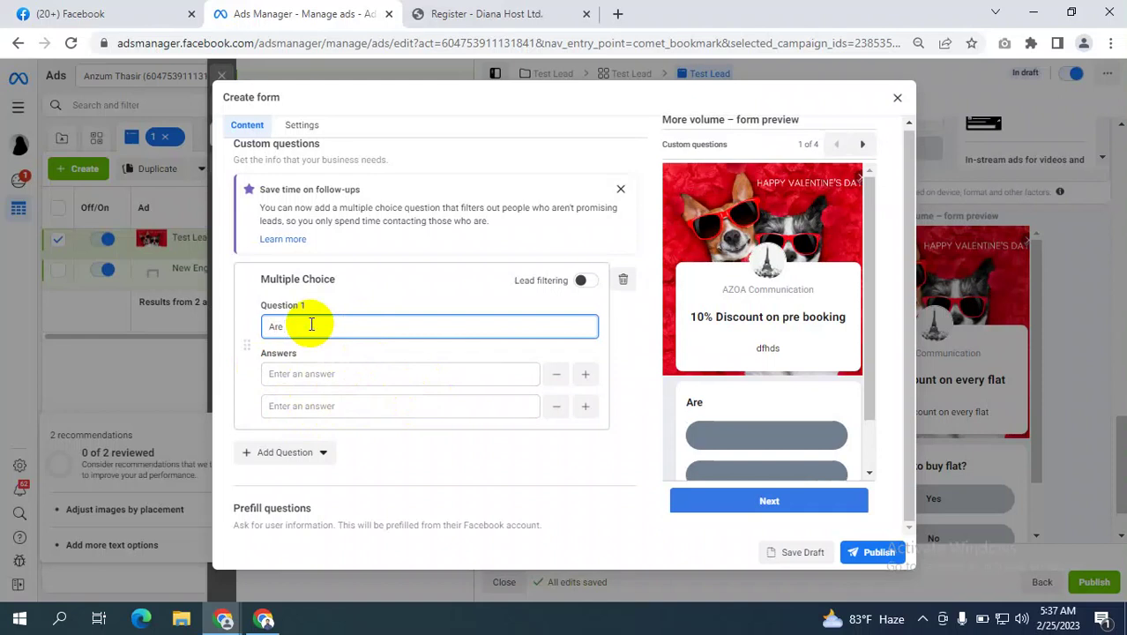
type("you interes")
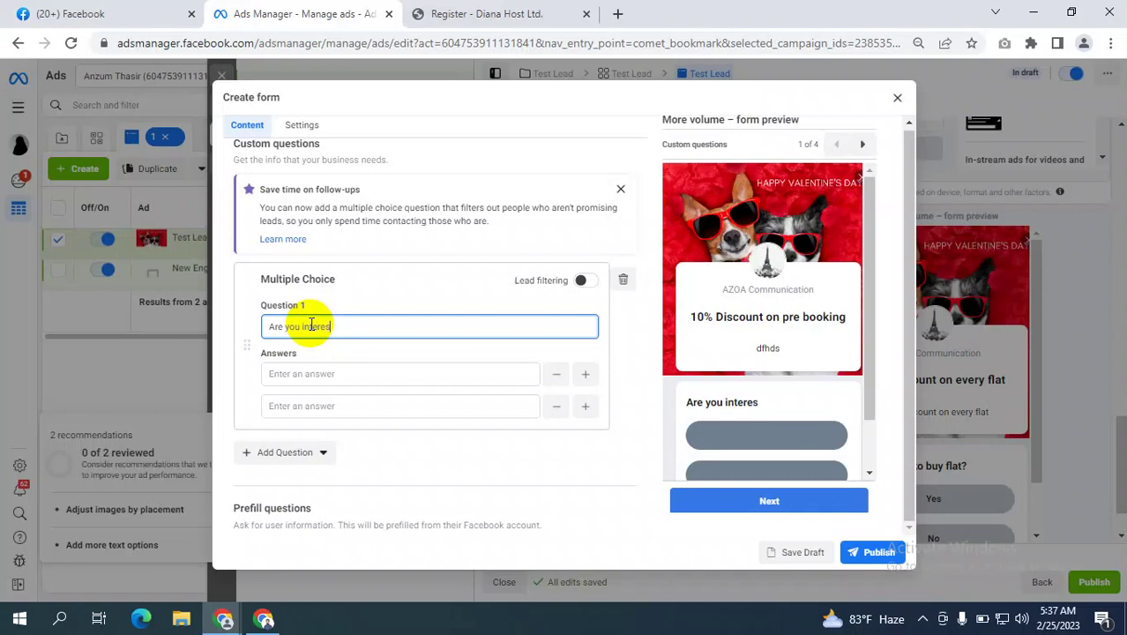
type("ted to pre order?")
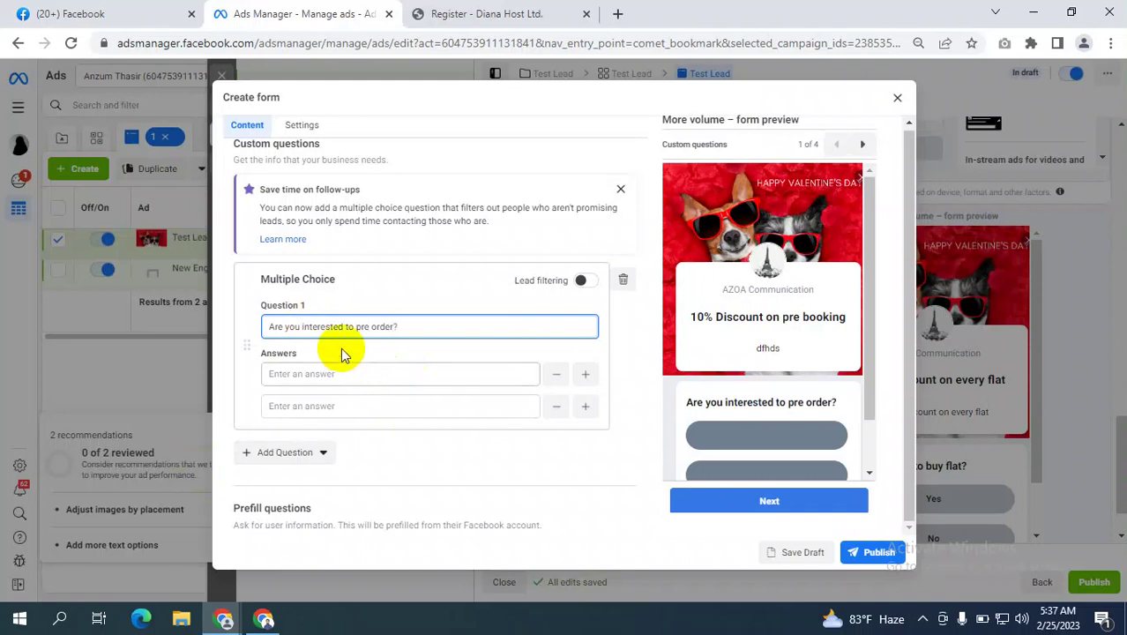
left_click(294, 375)
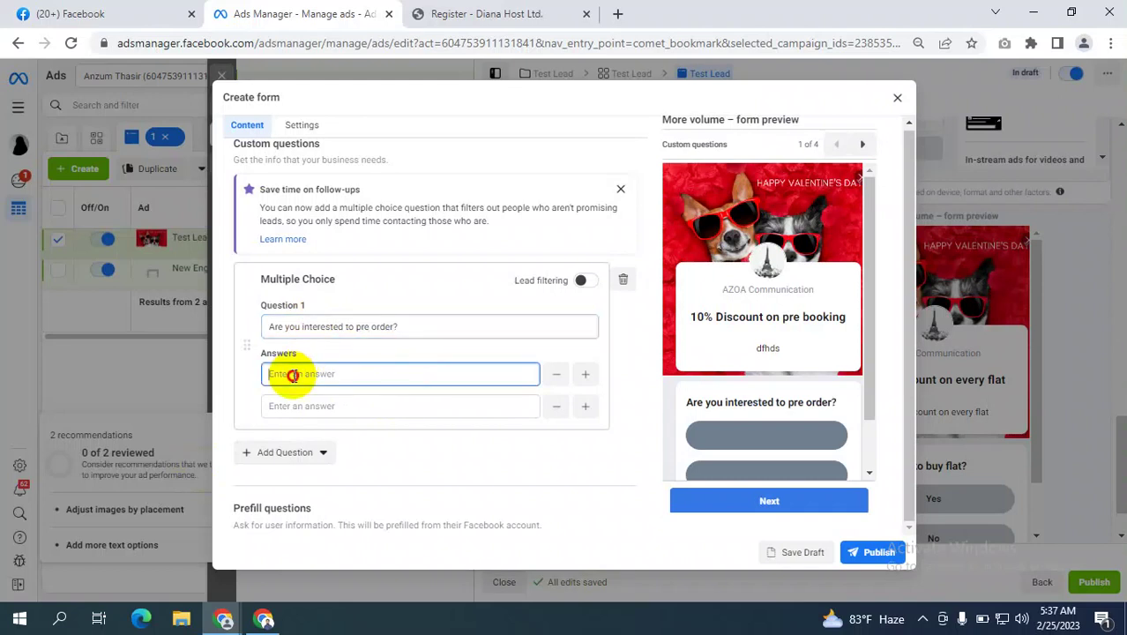
type("Yes")
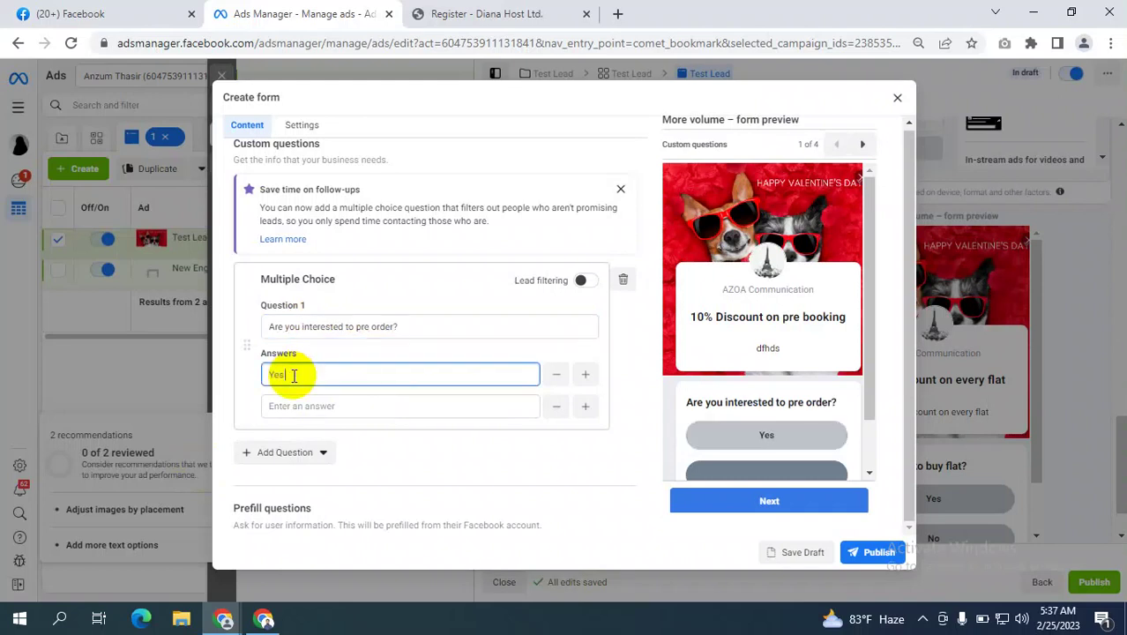
left_click(308, 407)
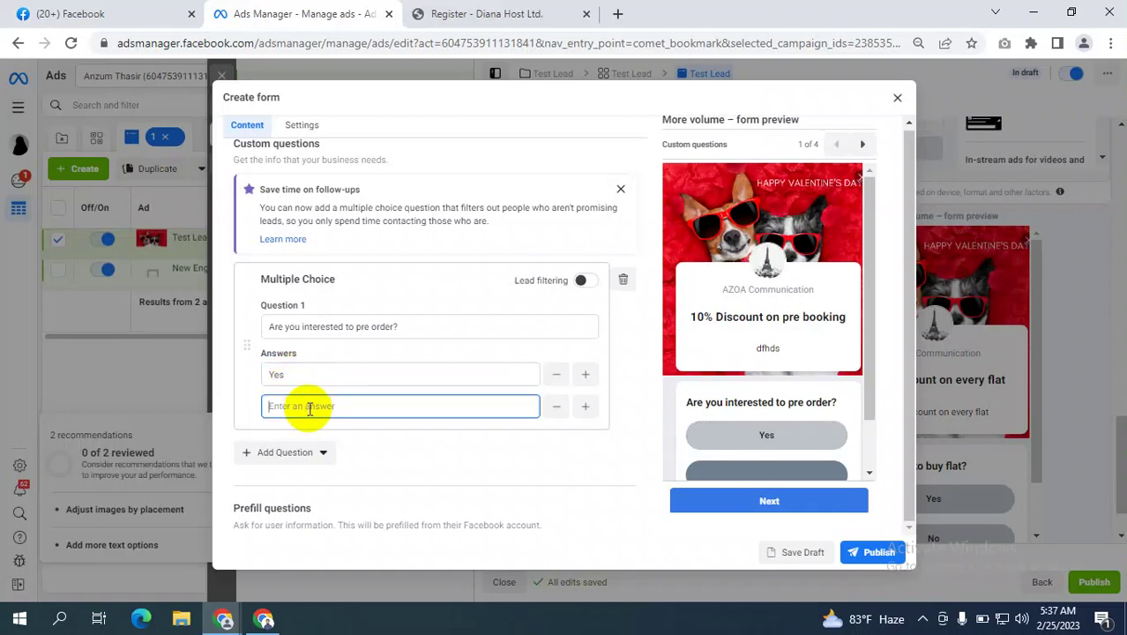
type("NO")
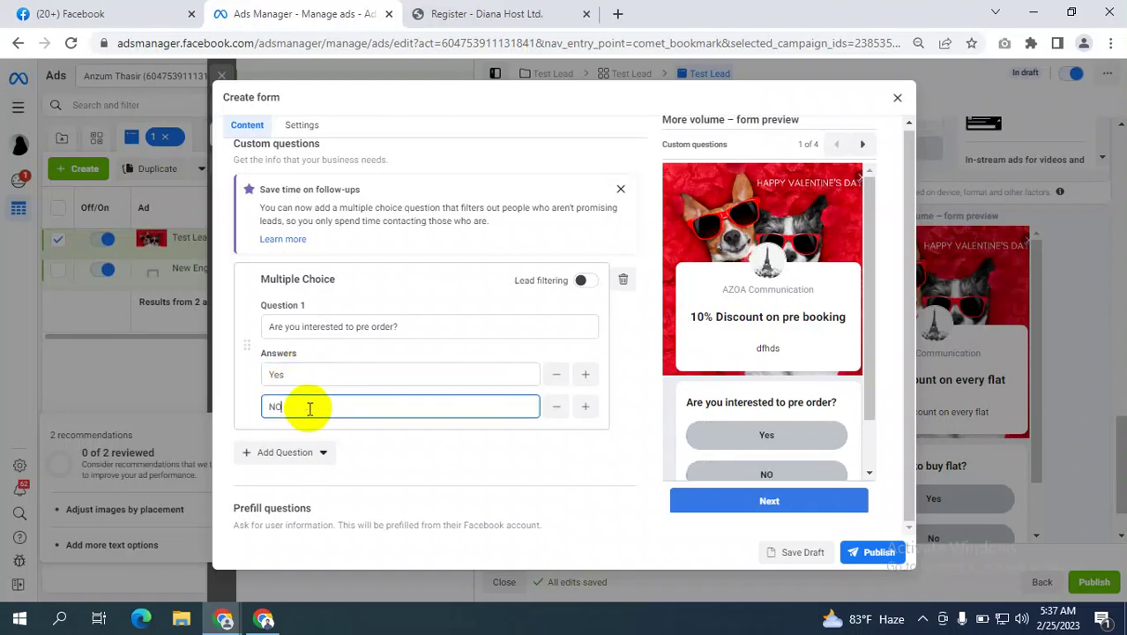
key("BackSpace")
type("o")
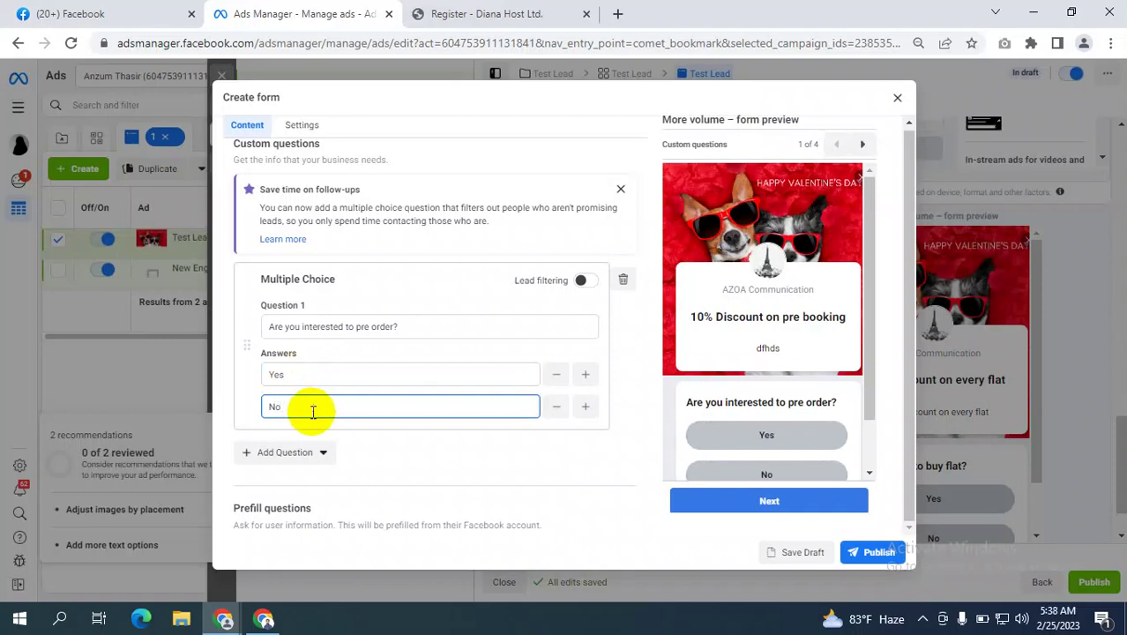
left_click(235, 384)
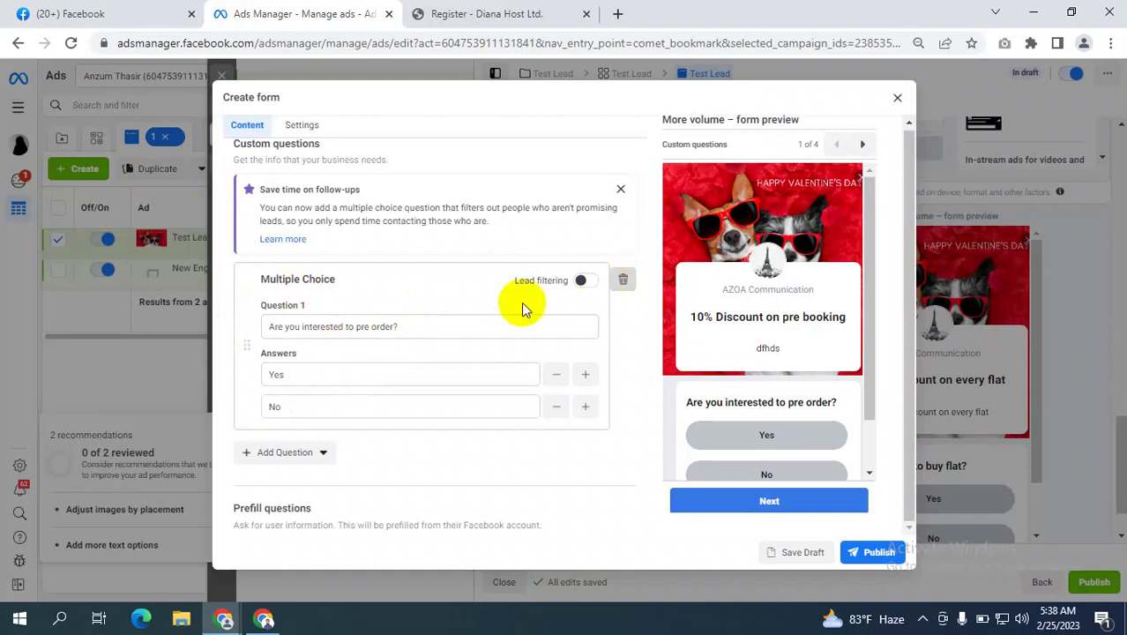
scroll(362, 331, "up", 1)
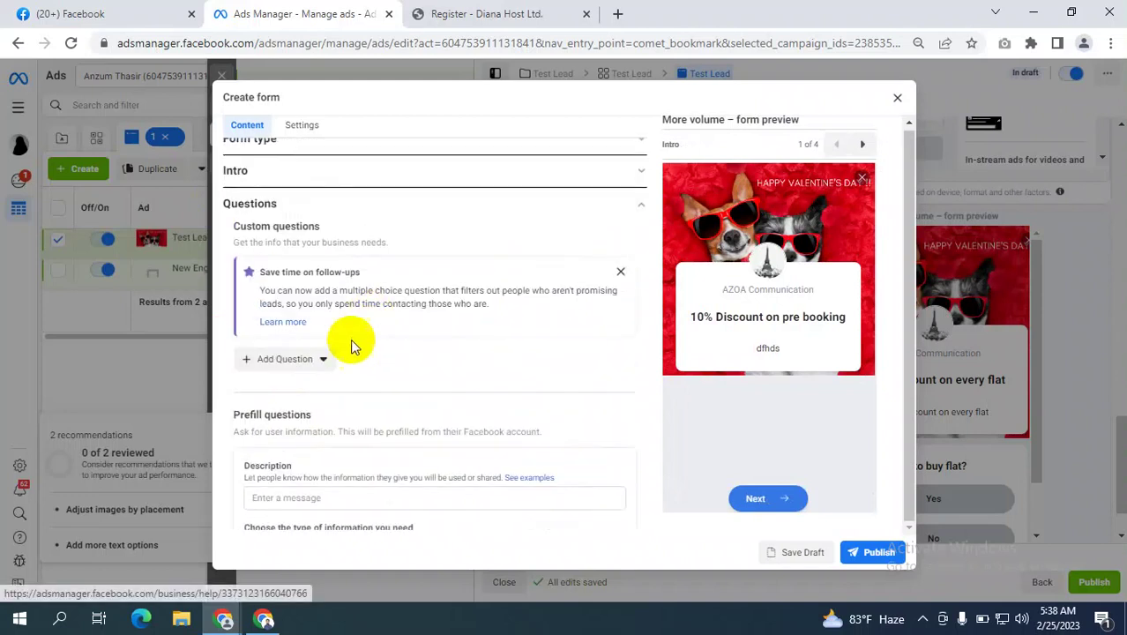
Insert a Short Answer custom question reading 'Why you want to pre order the bike?'.
left_click(307, 359)
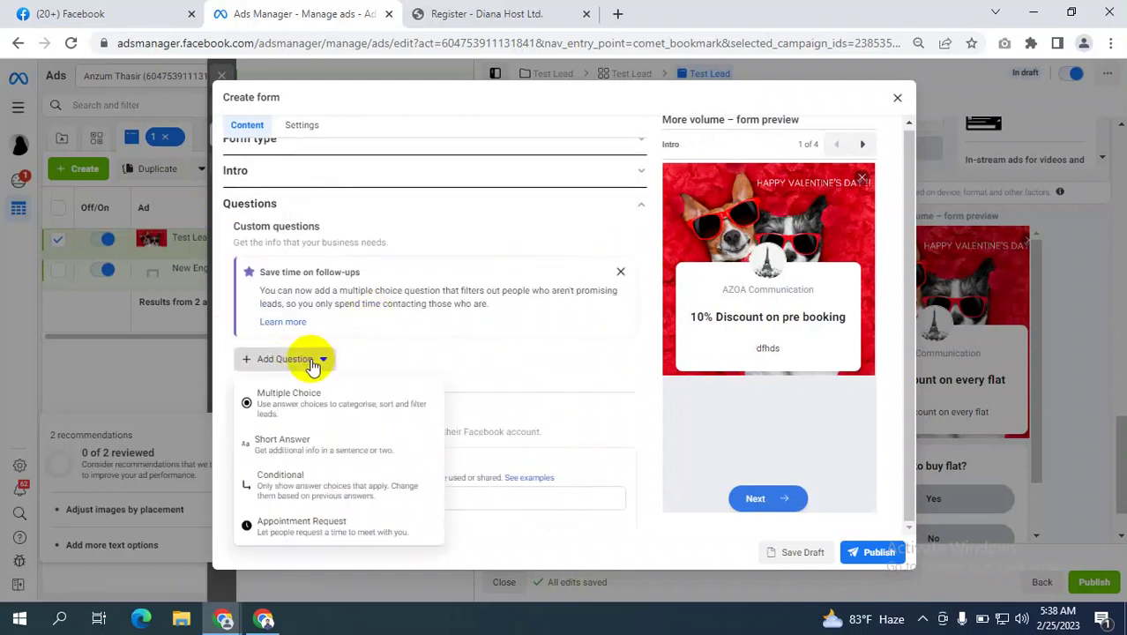
left_click(298, 445)
left_click(322, 389)
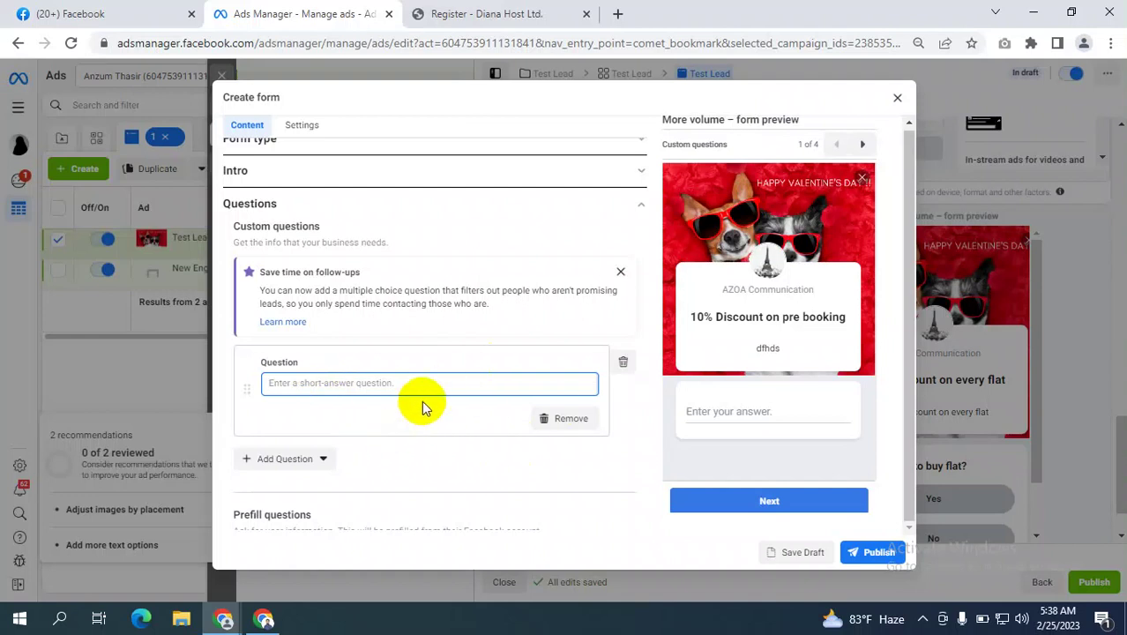
left_click(324, 383)
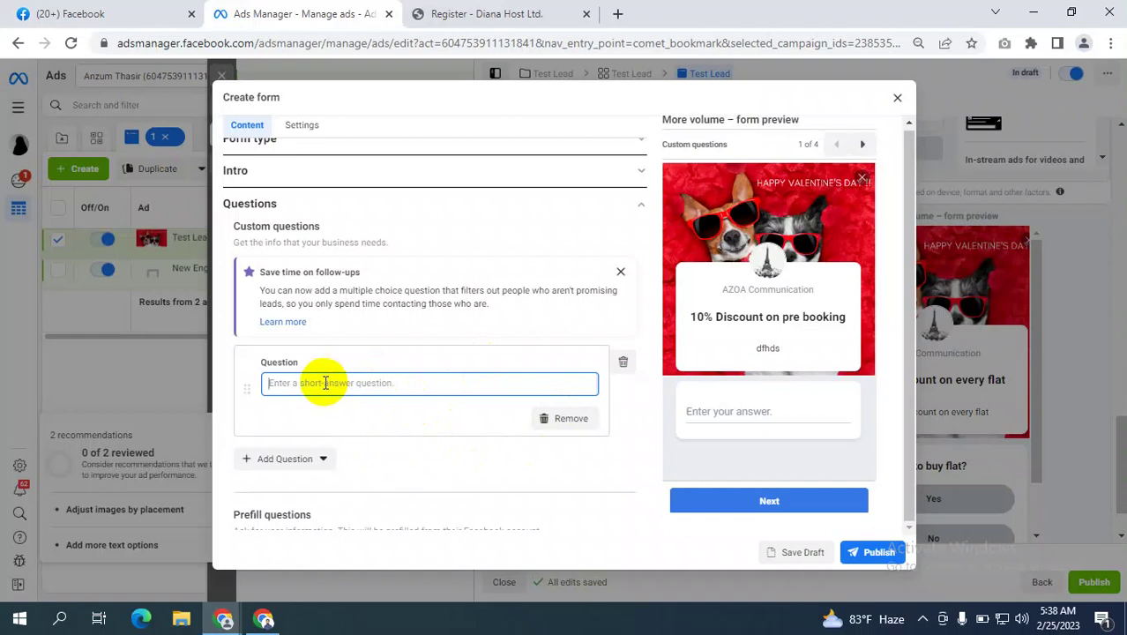
type("W")
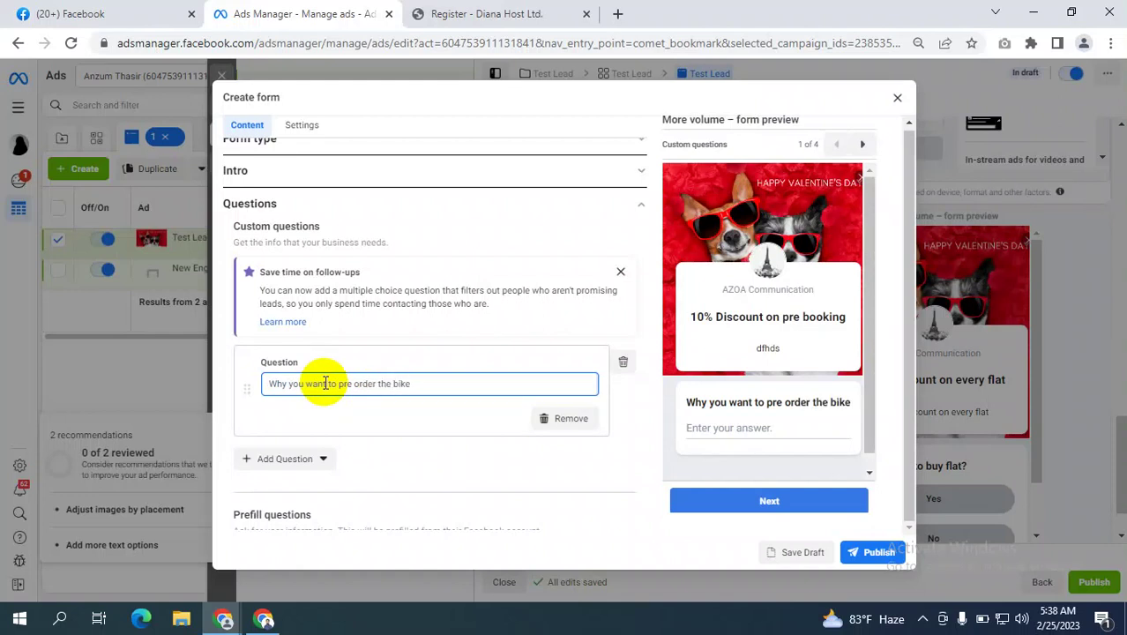
type("?")
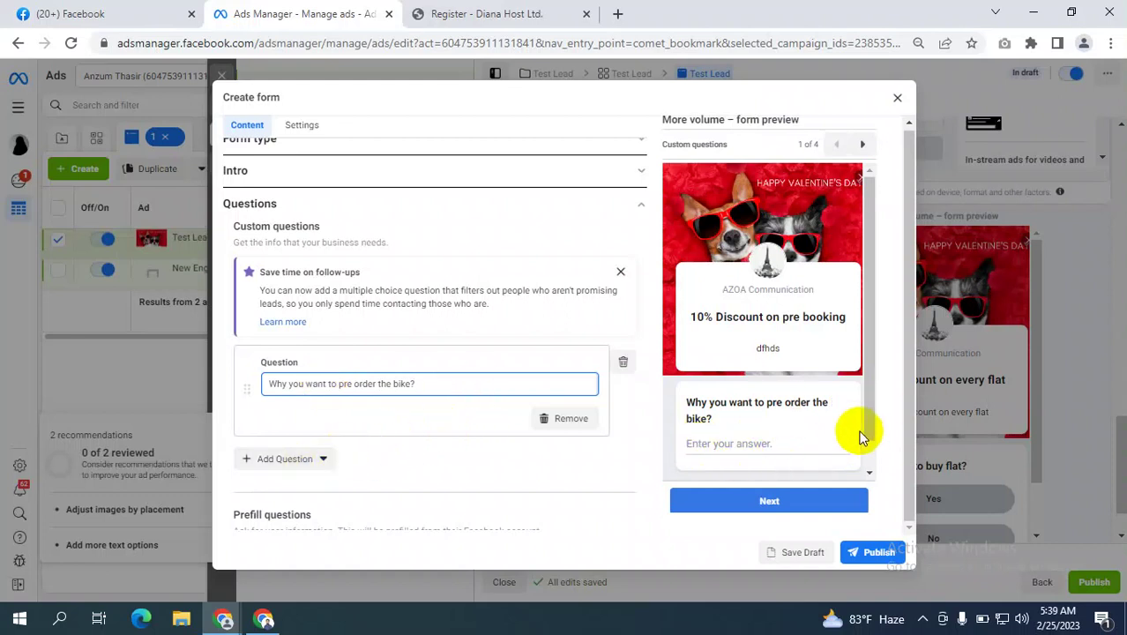
scroll(500, 381, "down", 2)
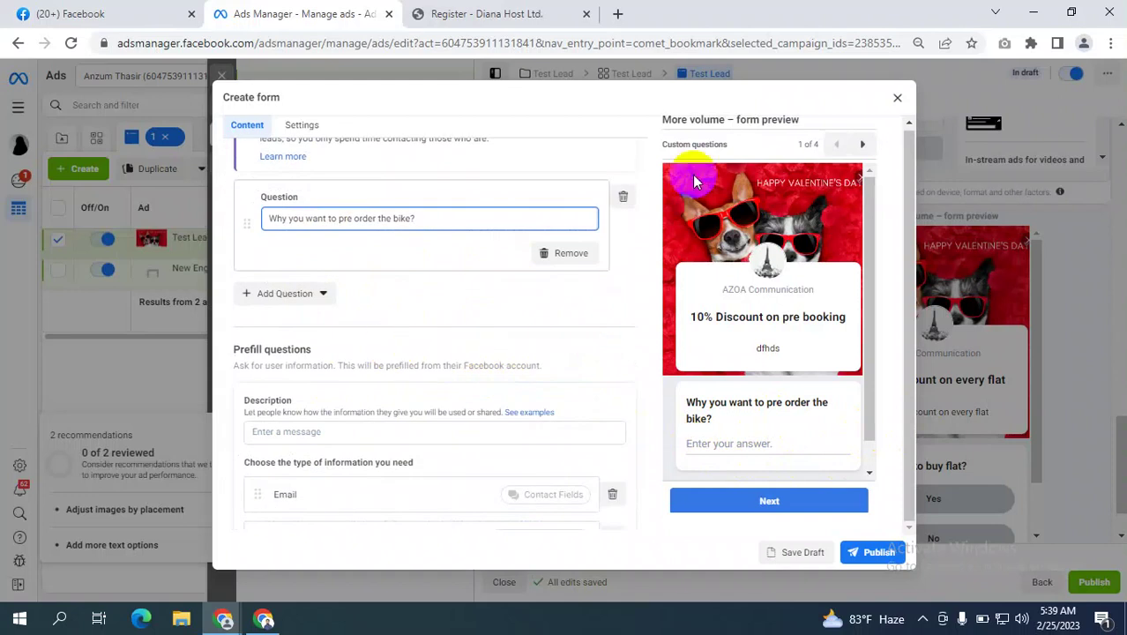
scroll(339, 284, "up", 2)
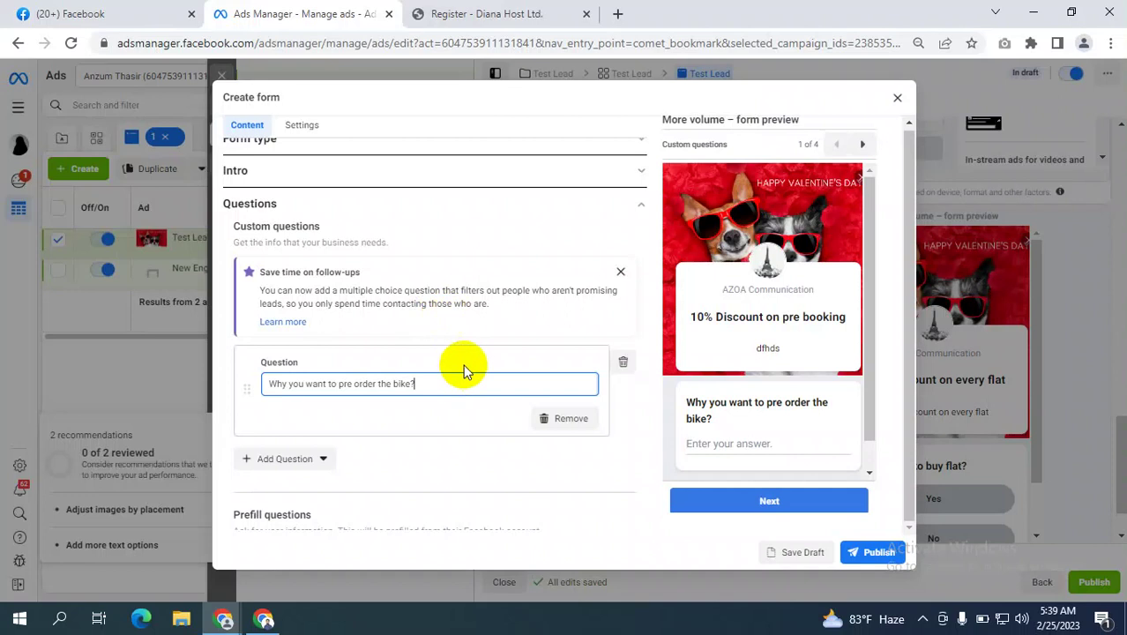
scroll(473, 340, "down", 1)
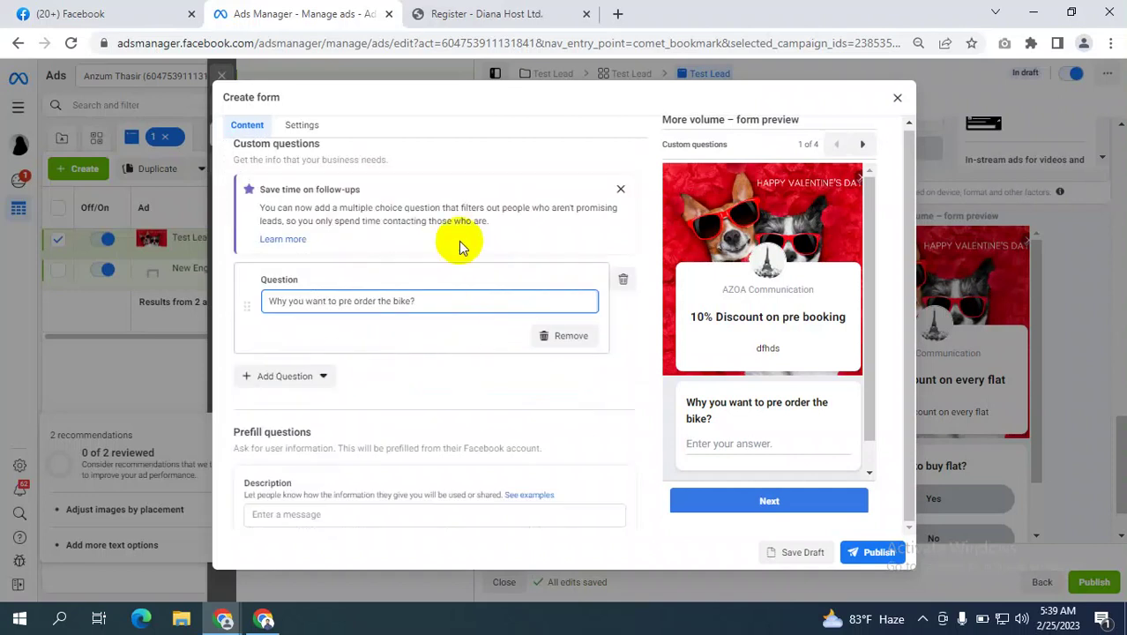
scroll(373, 344, "down", 2)
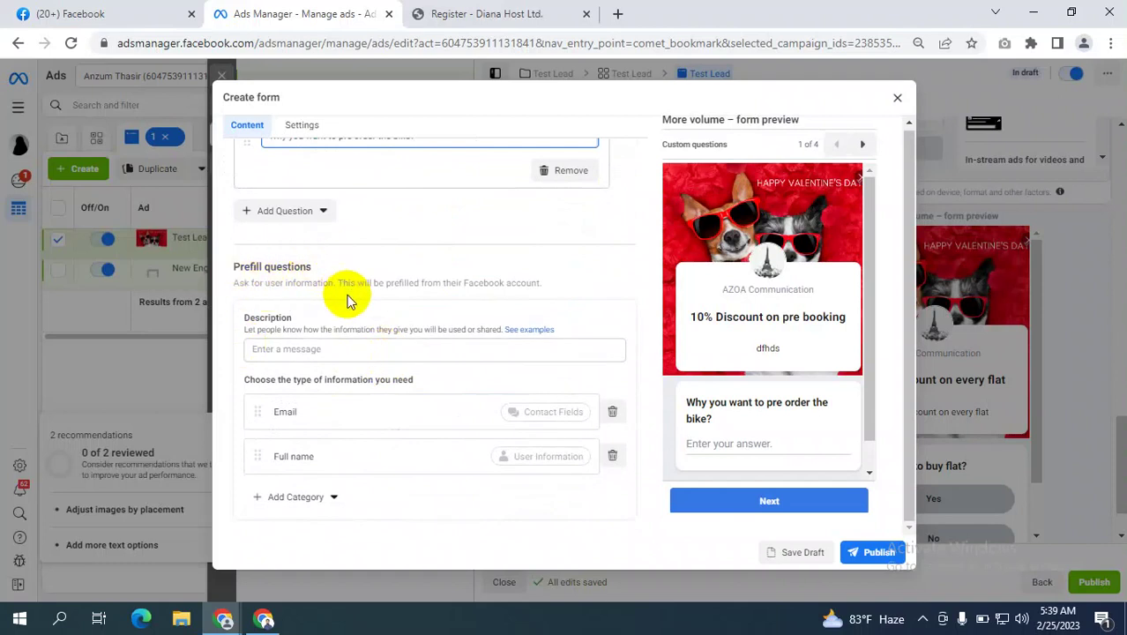
scroll(347, 302, "down", 1)
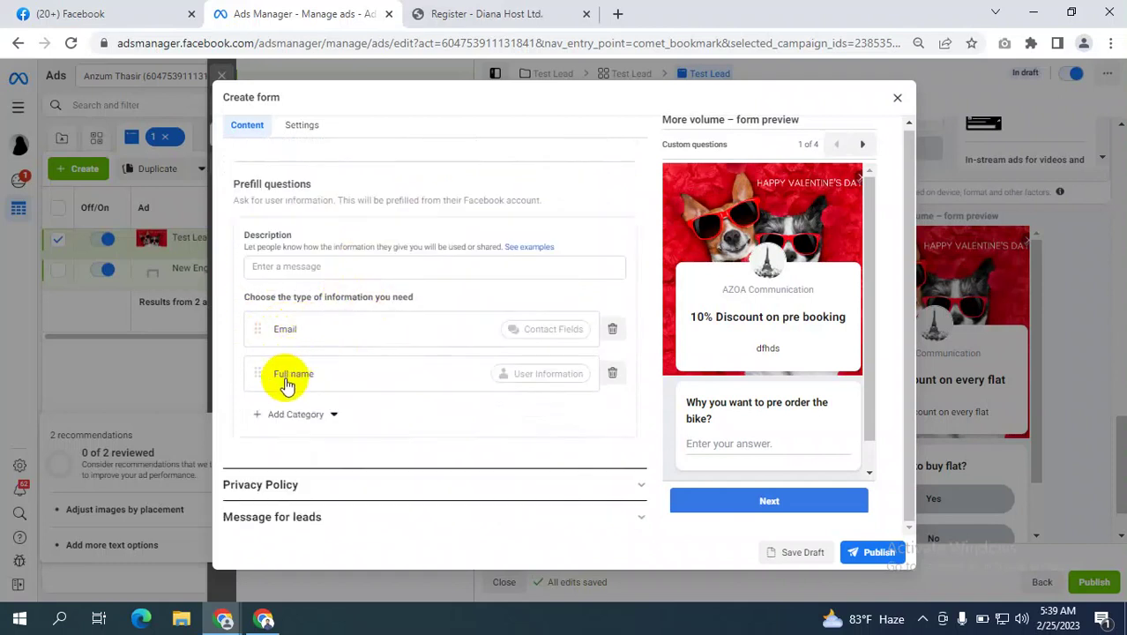
Add a Phone number prefill question from Contact fields and drag it above Full name.
left_click(308, 422)
mouse_move(337, 445)
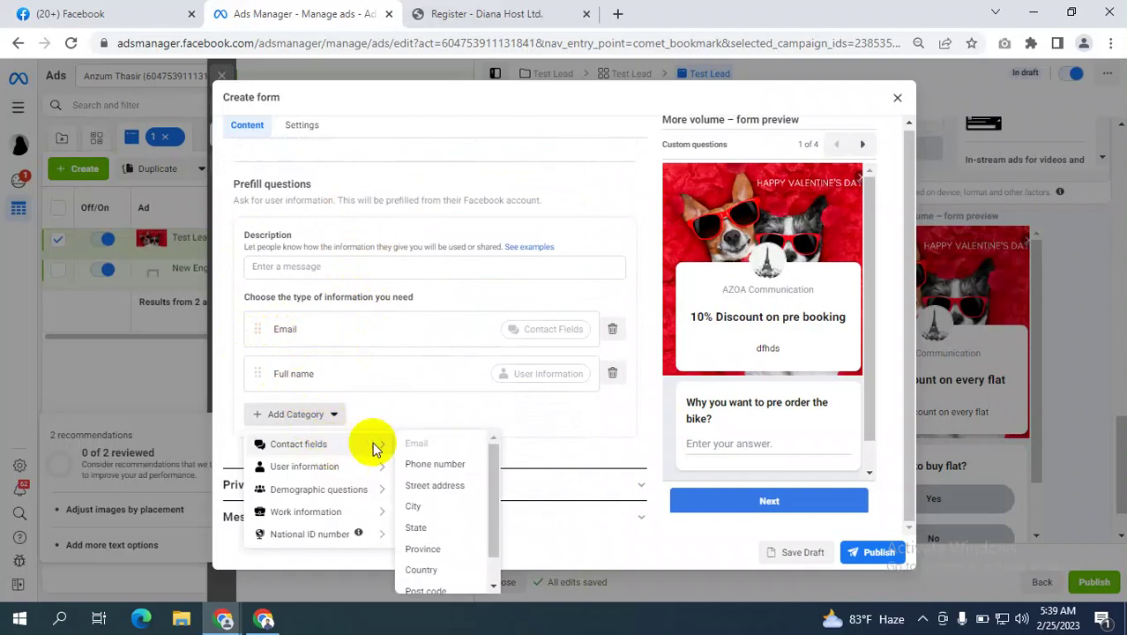
left_click(435, 464)
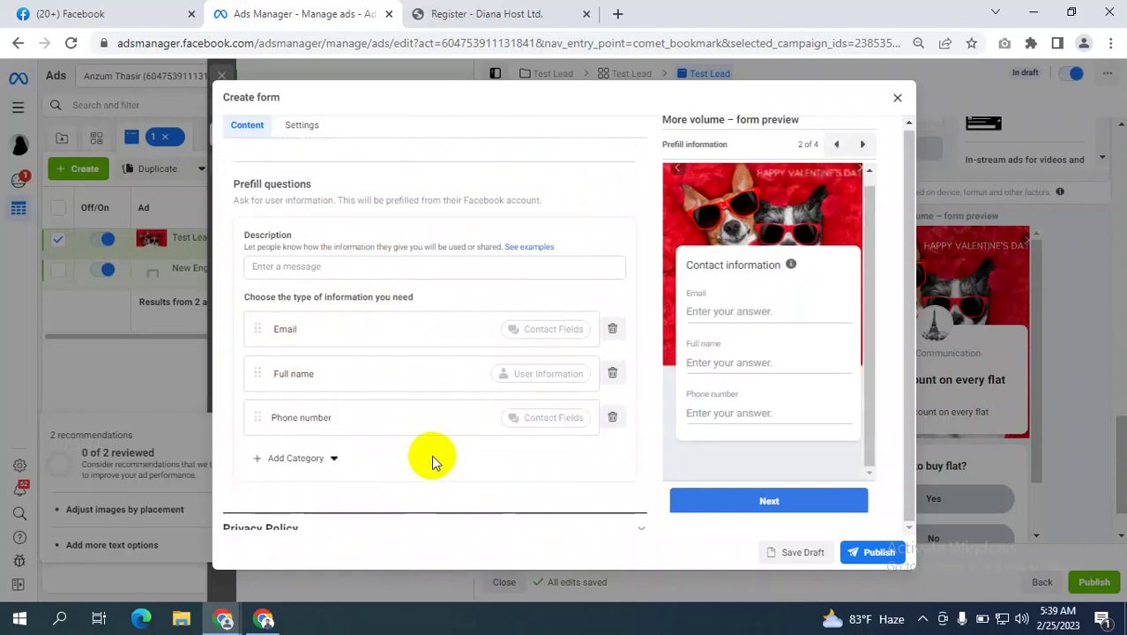
left_click_drag(256, 418, 252, 359)
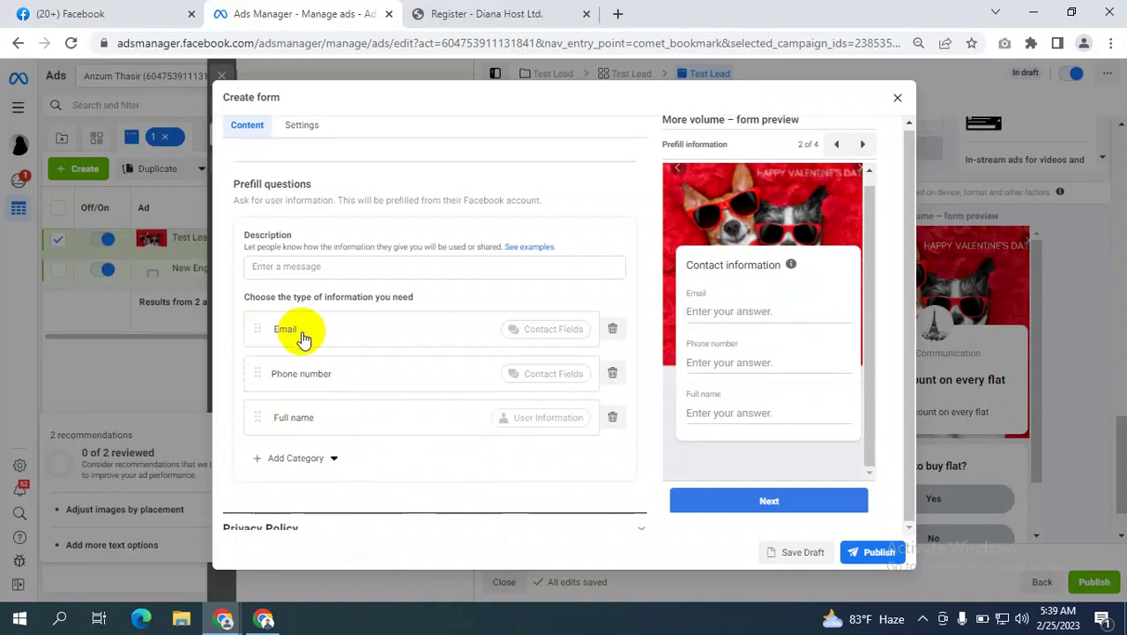
Review the updated prefill questions, then bring the Google Meet call window forward.
scroll(405, 355, "up", 3)
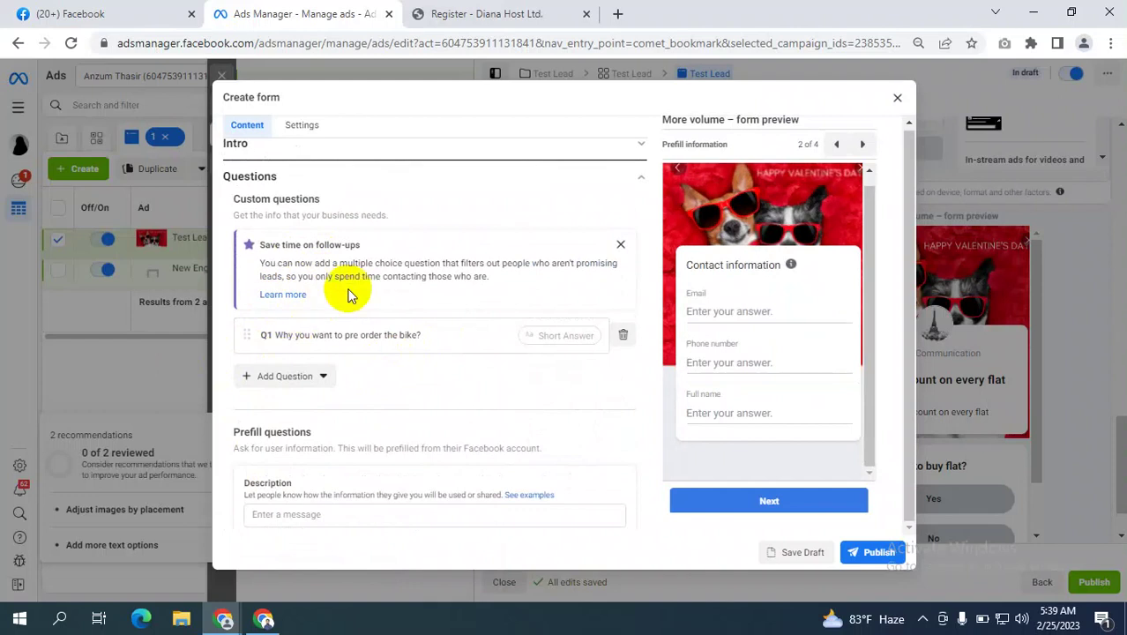
scroll(352, 309, "down", 3)
scroll(397, 420, "down", 1)
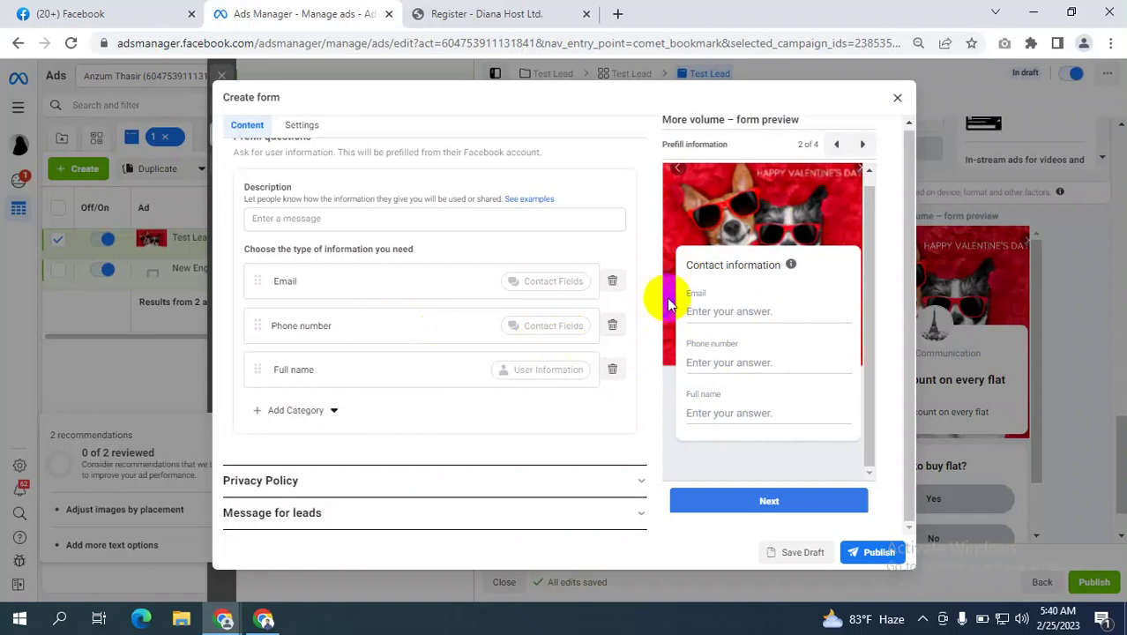
scroll(325, 220, "up", 1)
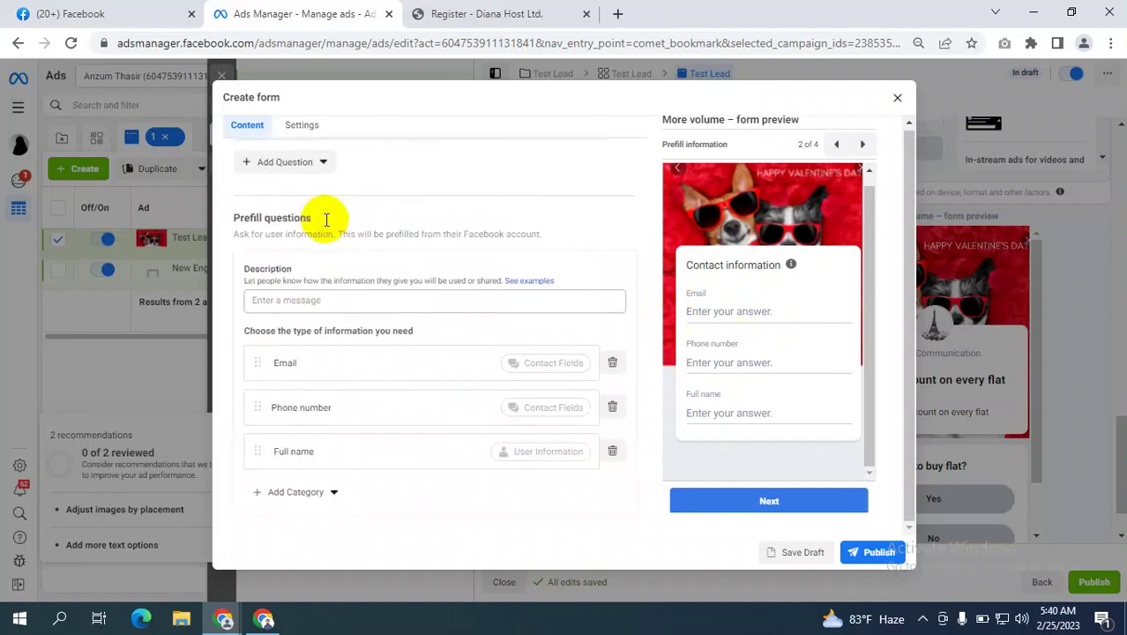
scroll(325, 220, "down", 1)
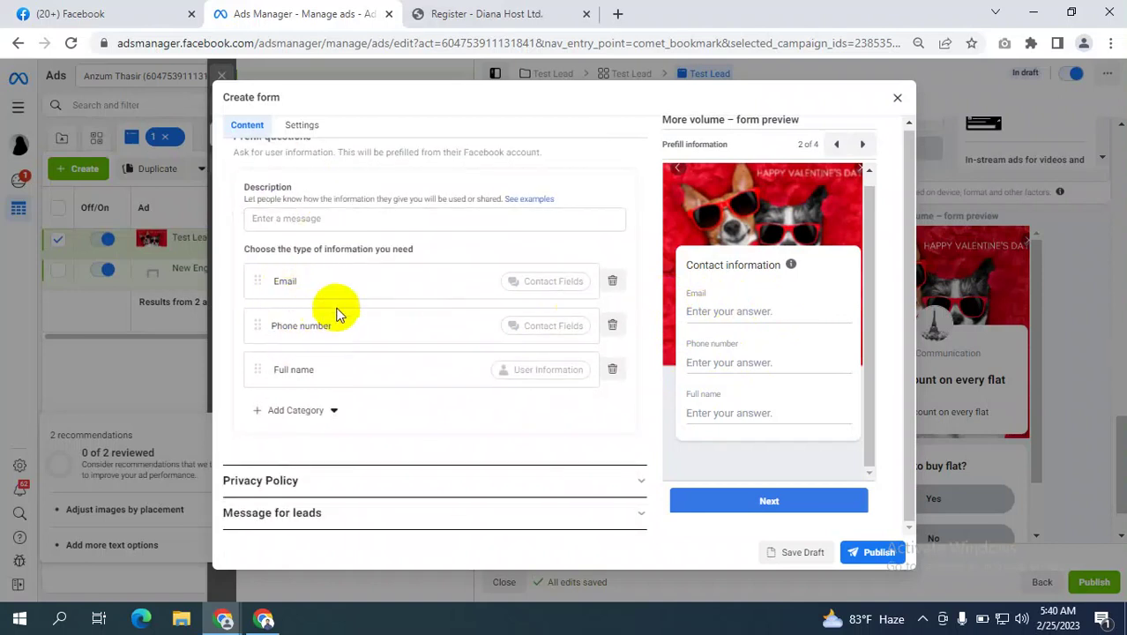
scroll(336, 309, "up", 4)
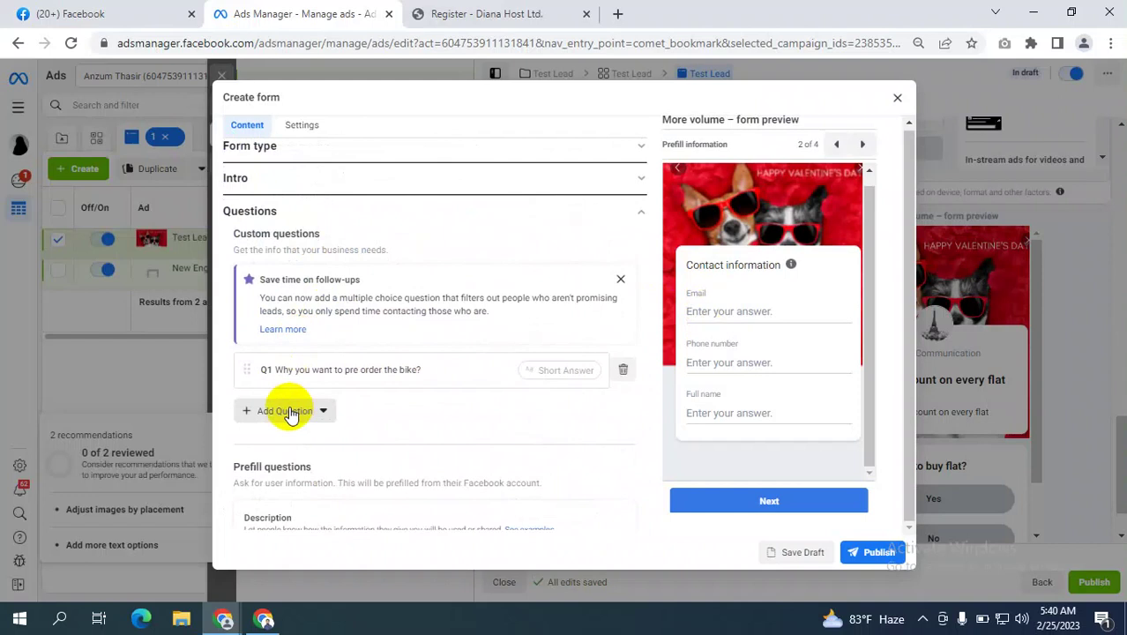
scroll(395, 390, "down", 2)
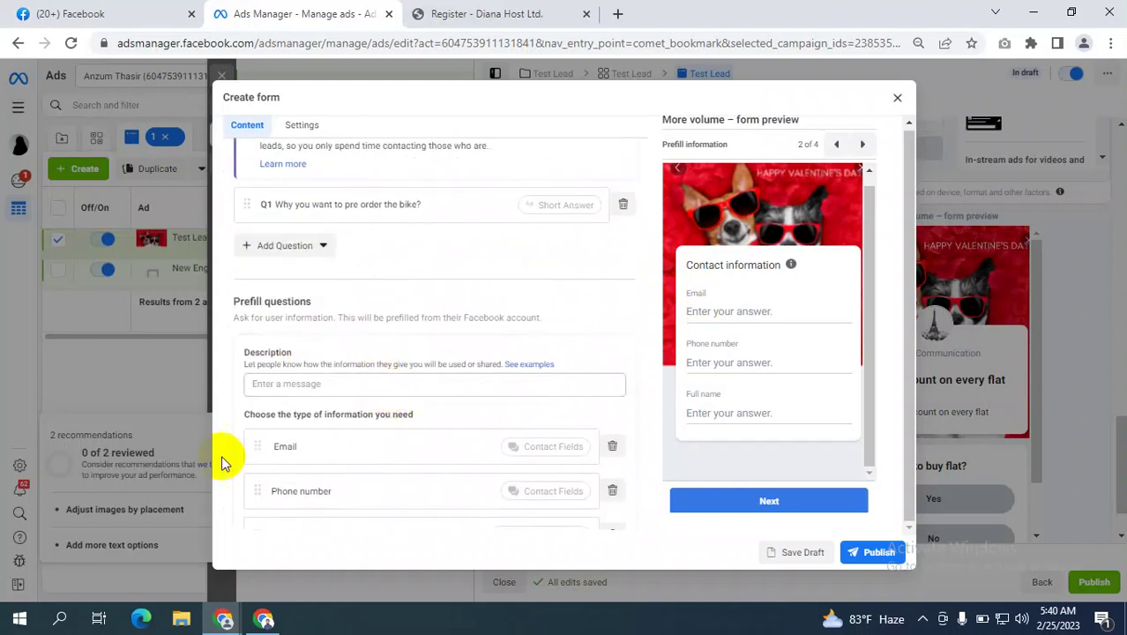
left_click(264, 619)
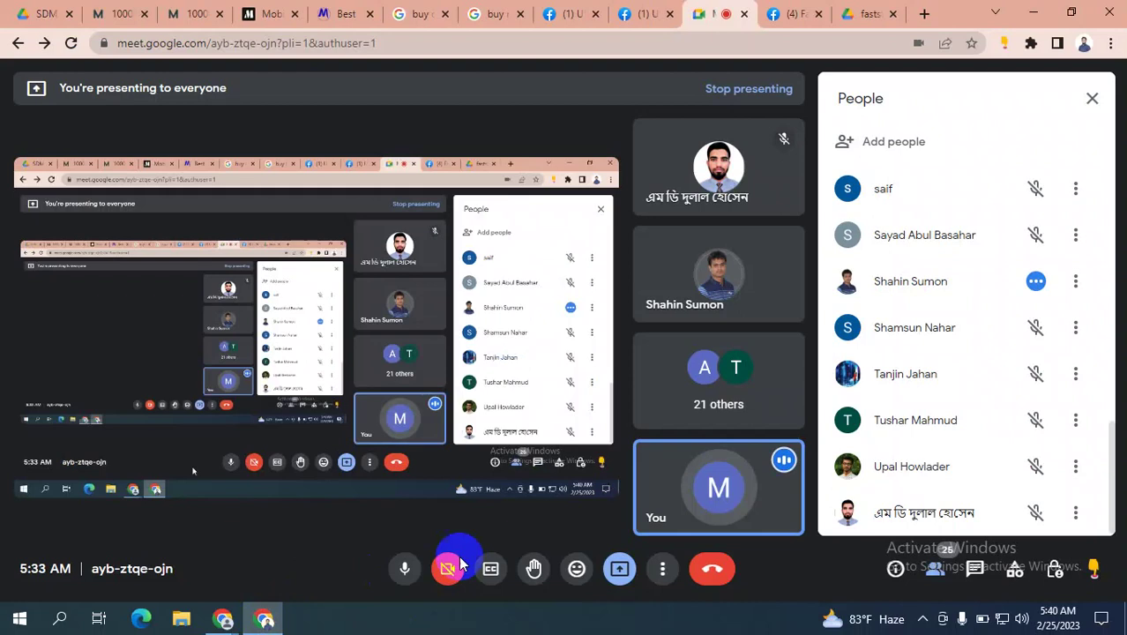
Mute the microphone in the Meet call, then open and close the Windows notification centre.
left_click(411, 579)
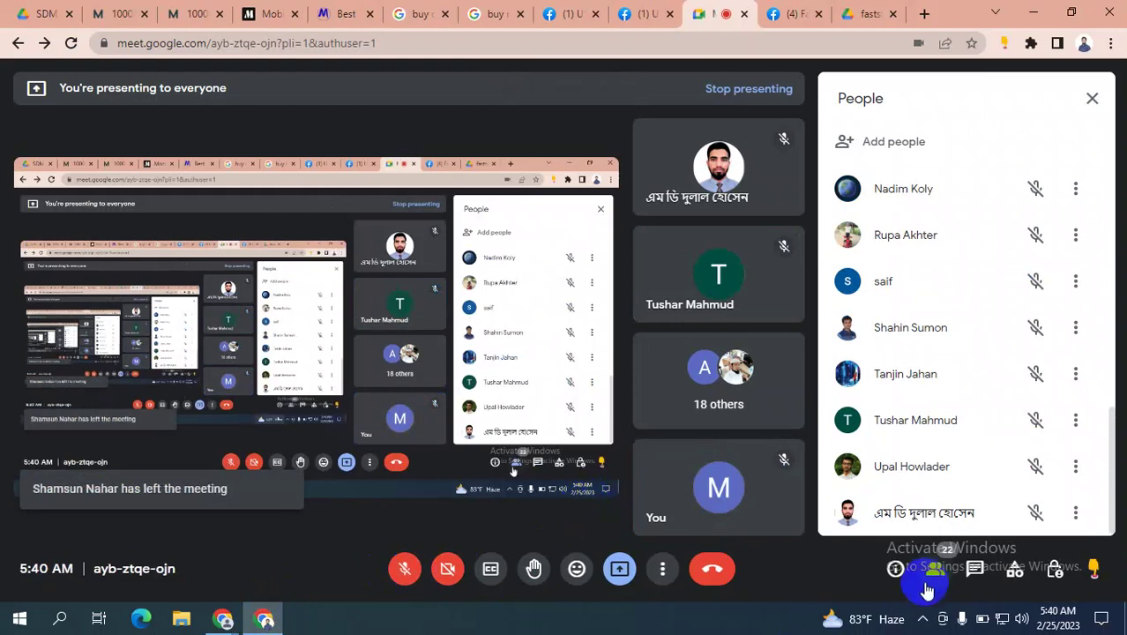
left_click(1103, 619)
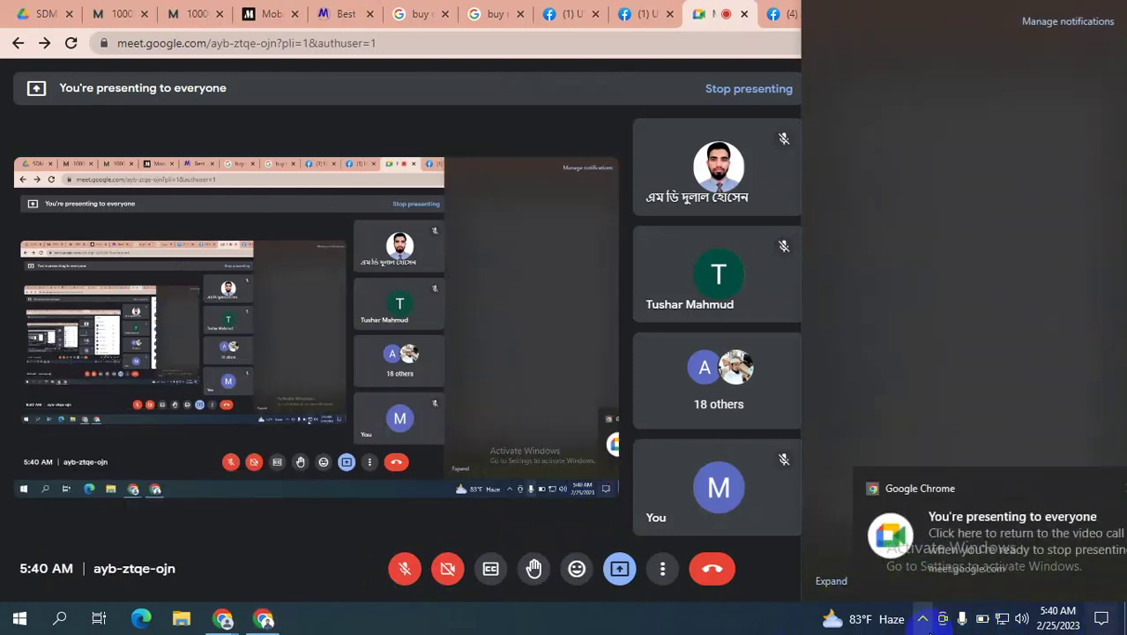
left_click(971, 612)
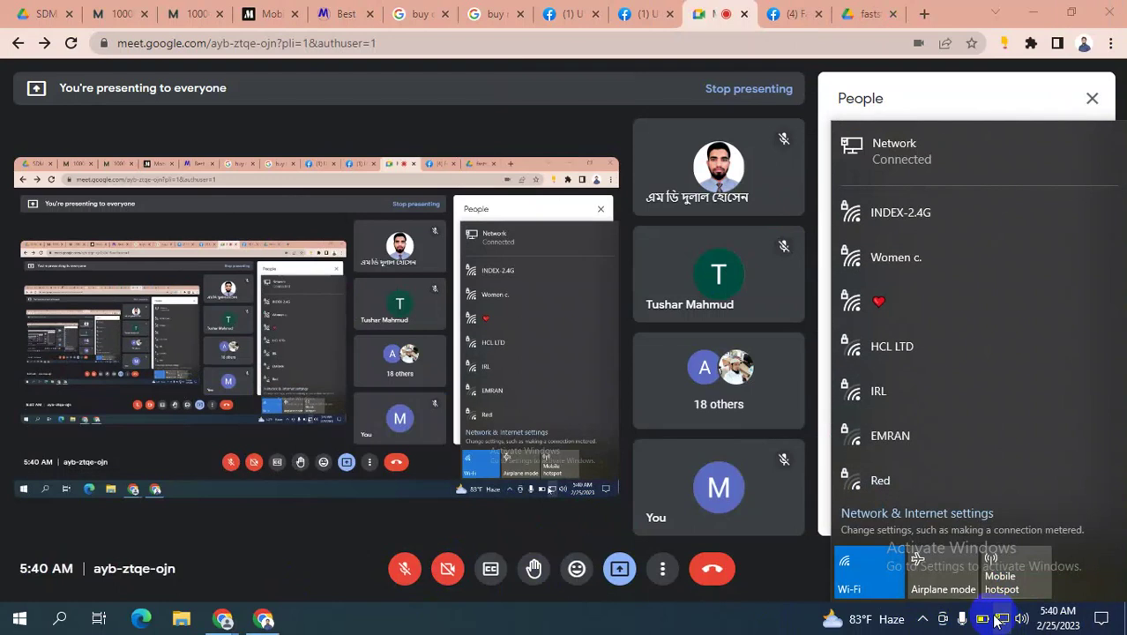
Turn on the mobile hotspot and open its page in Windows Settings.
left_click(1006, 573)
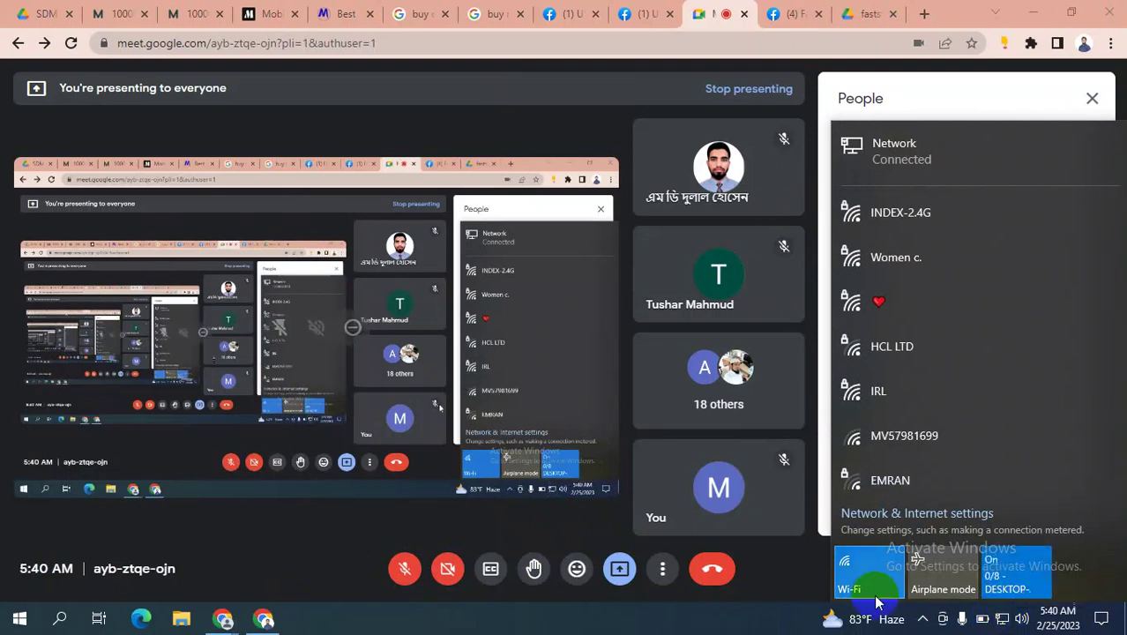
right_click(1001, 576)
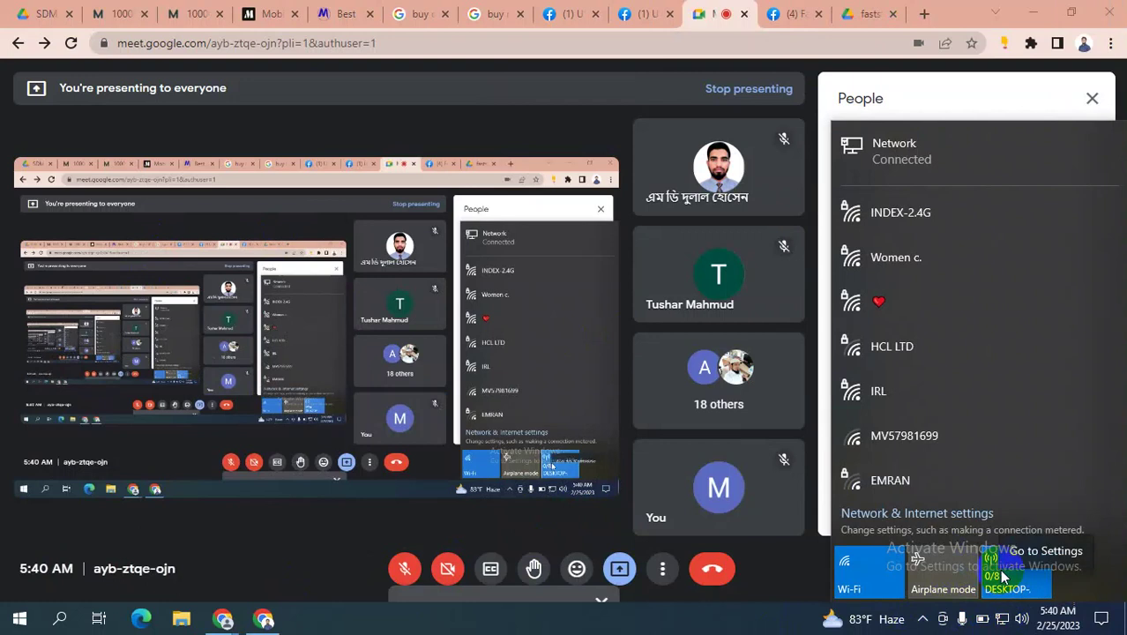
left_click(1025, 553)
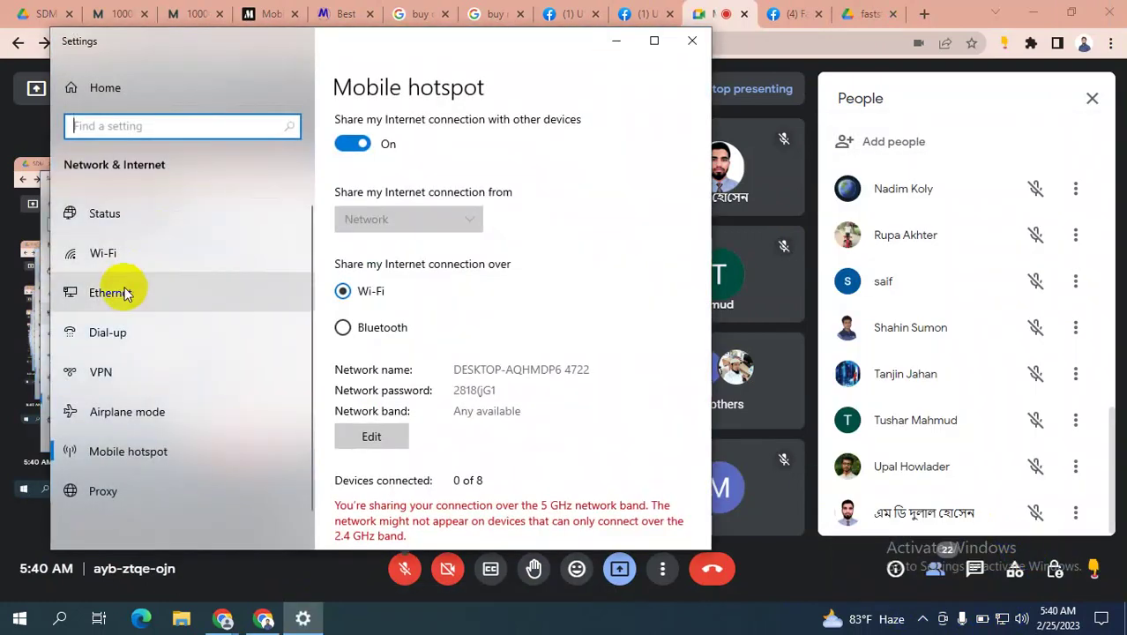
left_click(121, 254)
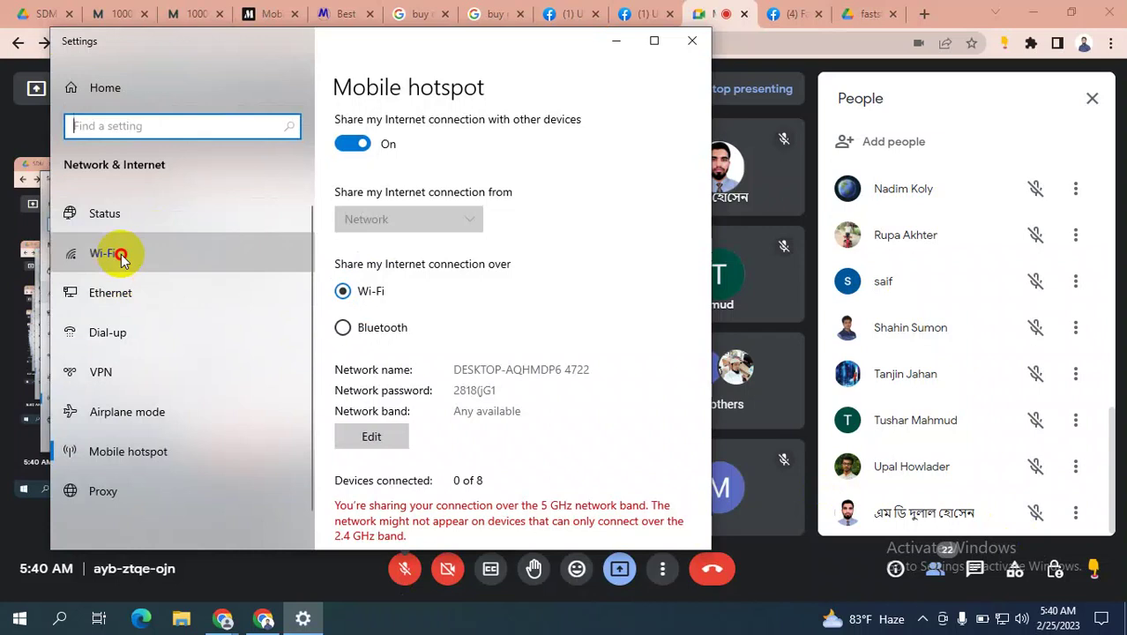
scroll(124, 415, "down", 1)
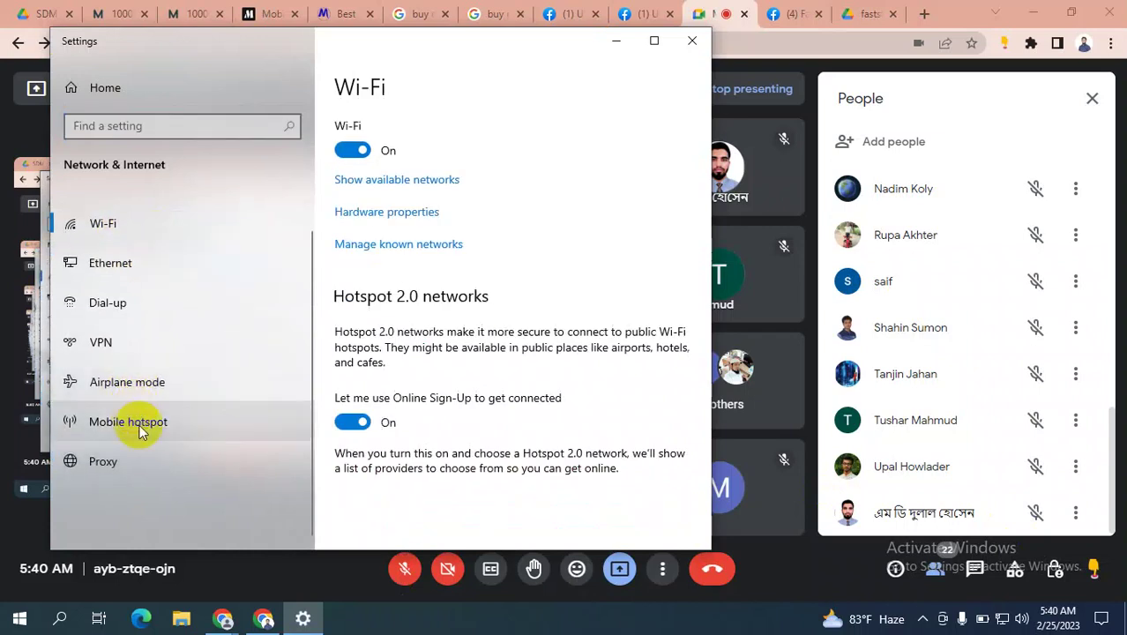
left_click(134, 422)
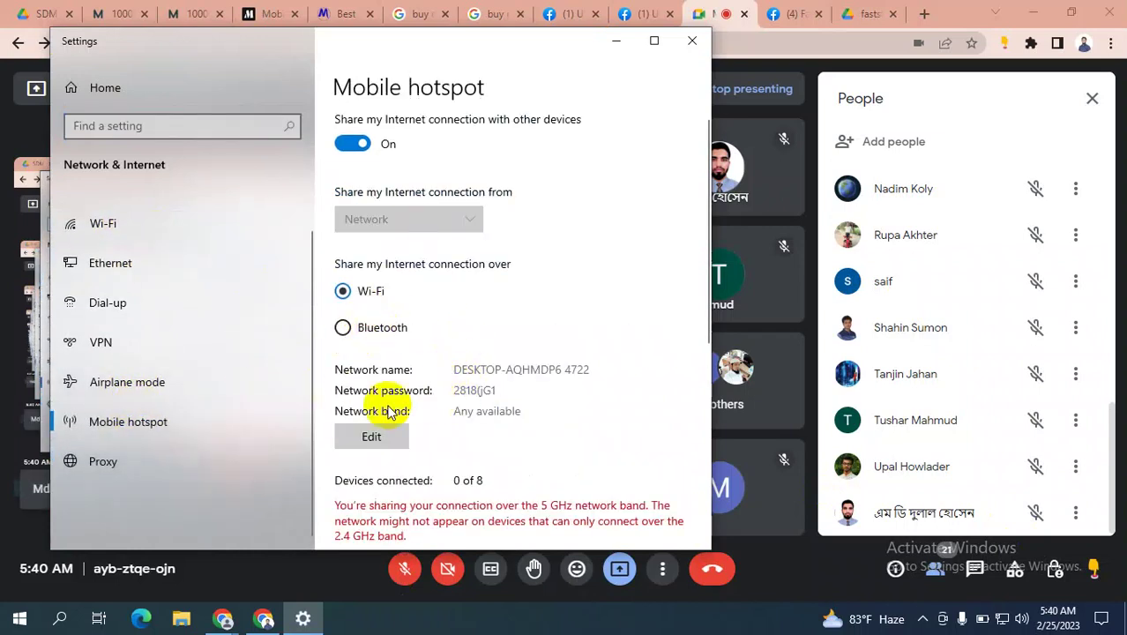
Replace the hotspot network password with a new one, save it, and close Settings.
left_click(373, 434)
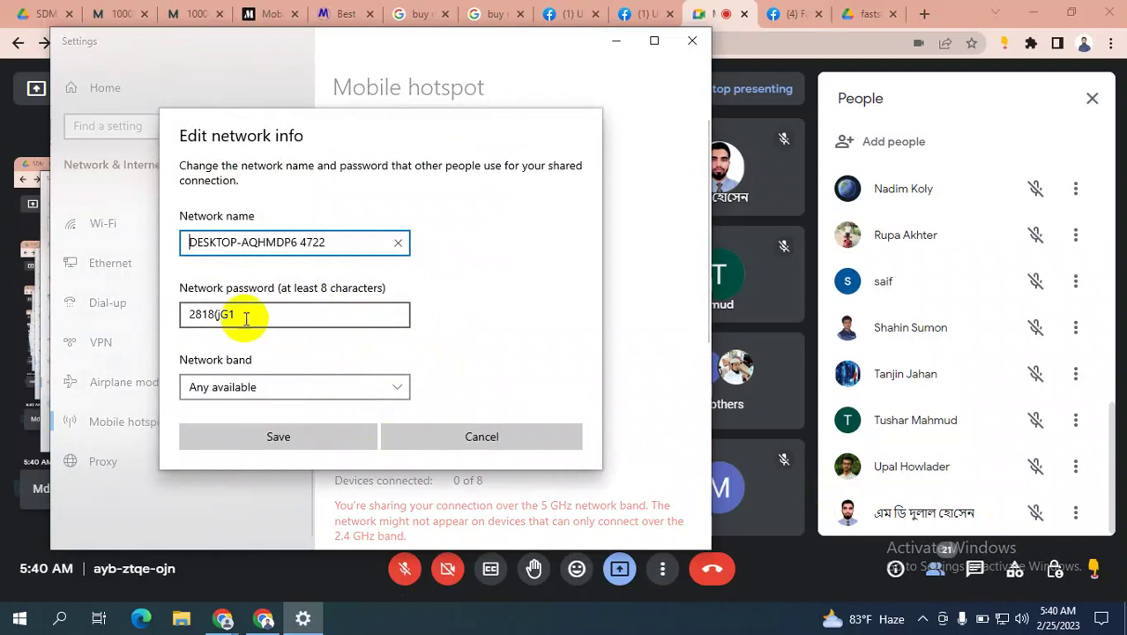
left_click_drag(247, 316, 168, 322)
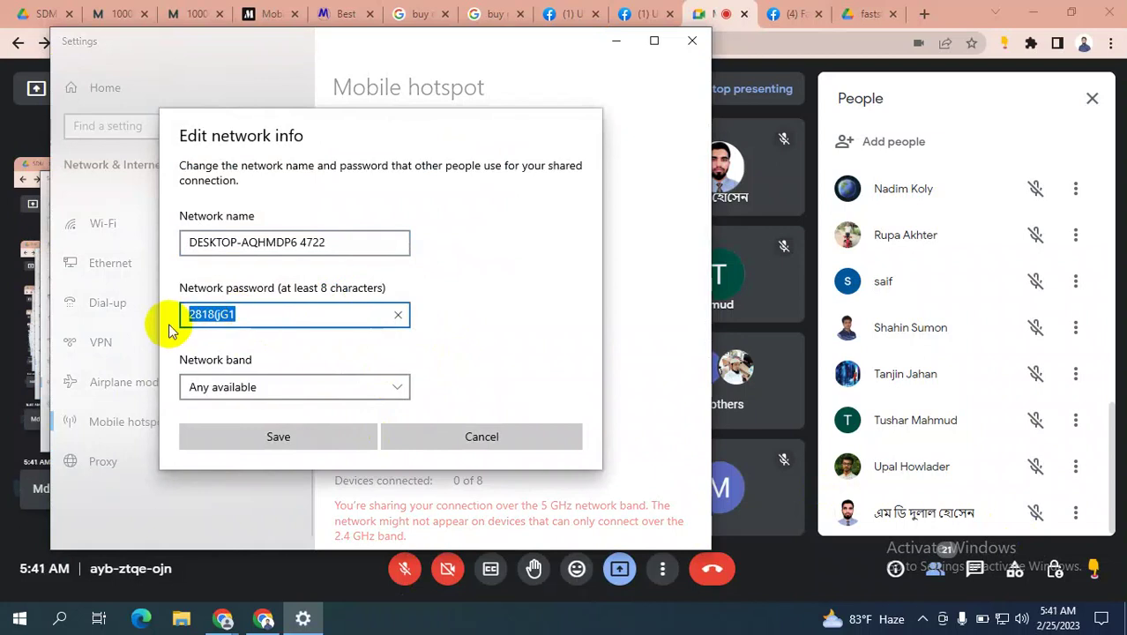
key("BackSpace")
type("123456")
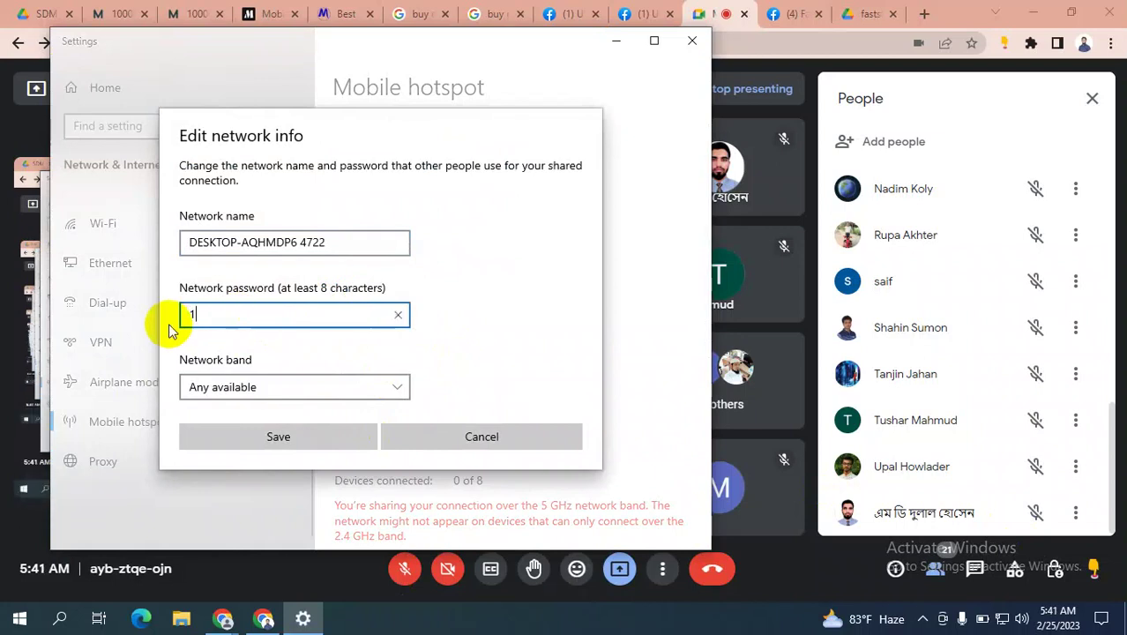
type("789")
left_click(300, 443)
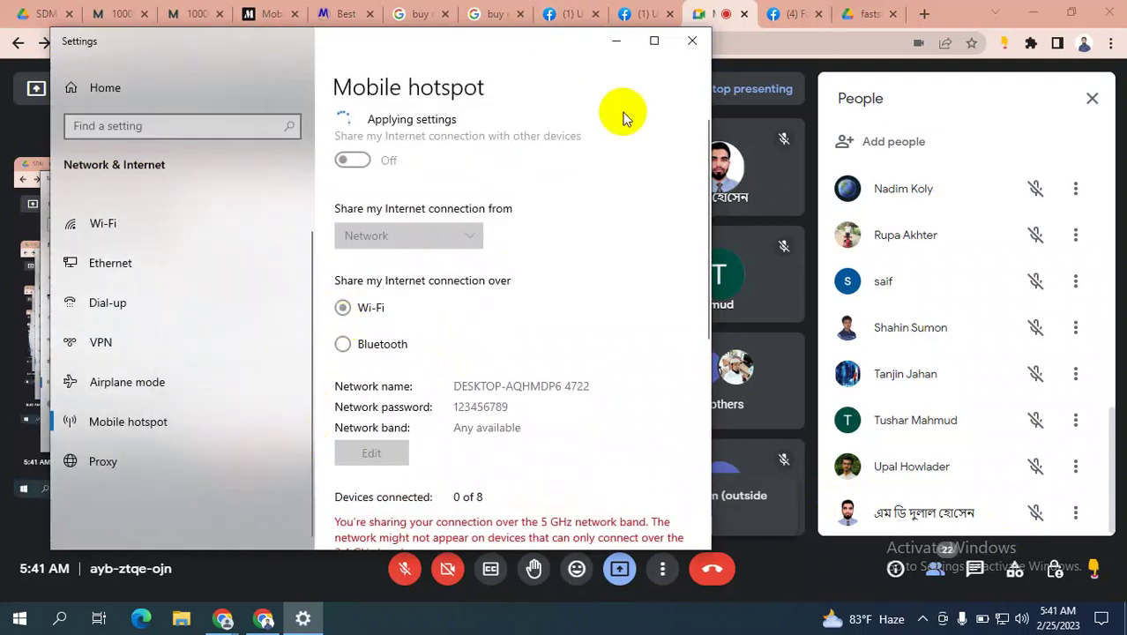
left_click(689, 46)
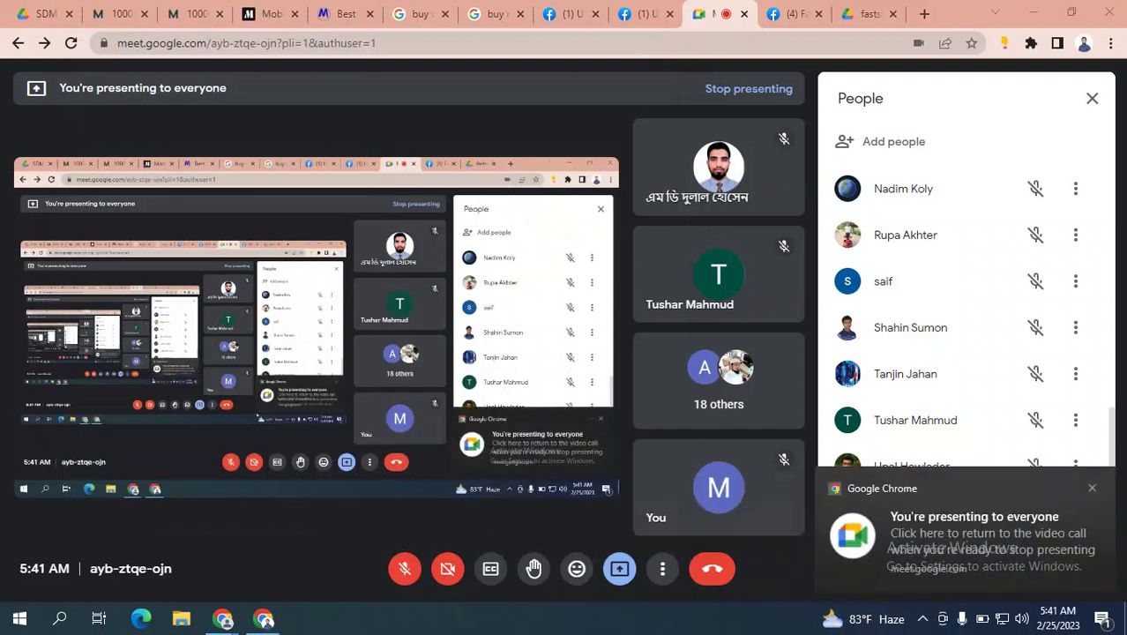
Dismiss the screen-sharing notification, unmute the microphone, and bring Ads Manager back to front.
left_click(1091, 487)
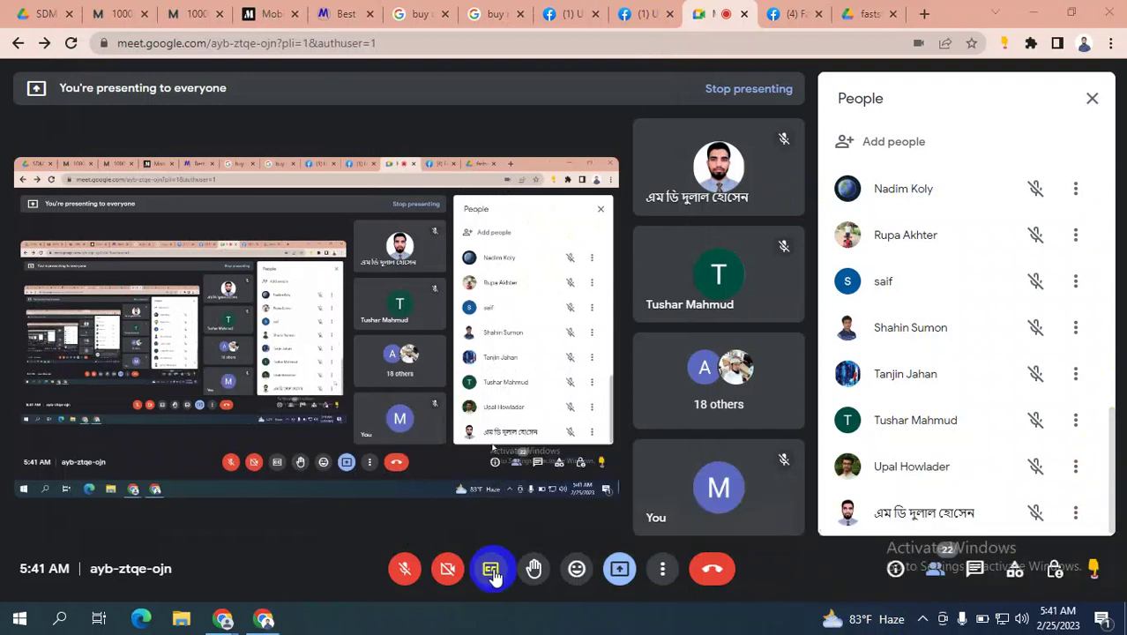
left_click(405, 568)
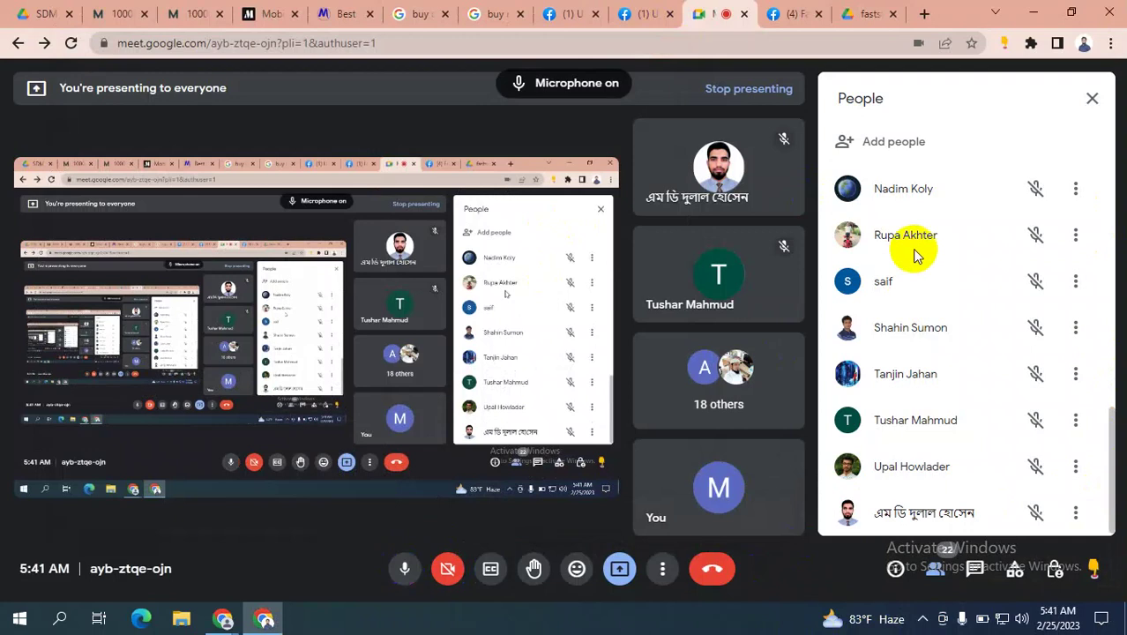
mouse_move(223, 623)
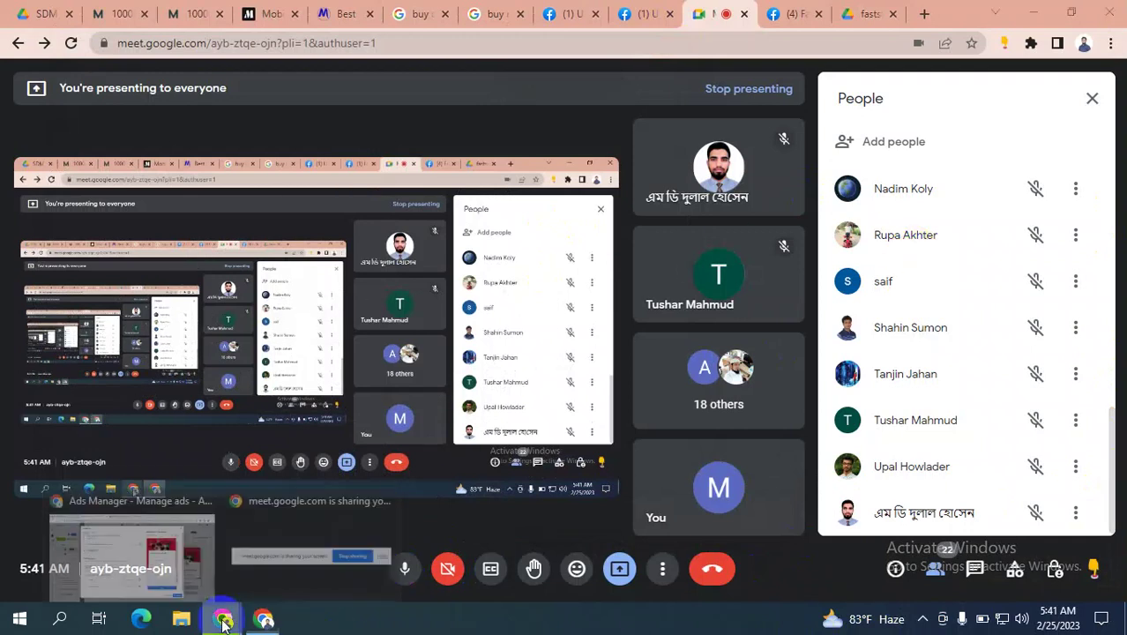
left_click(124, 534)
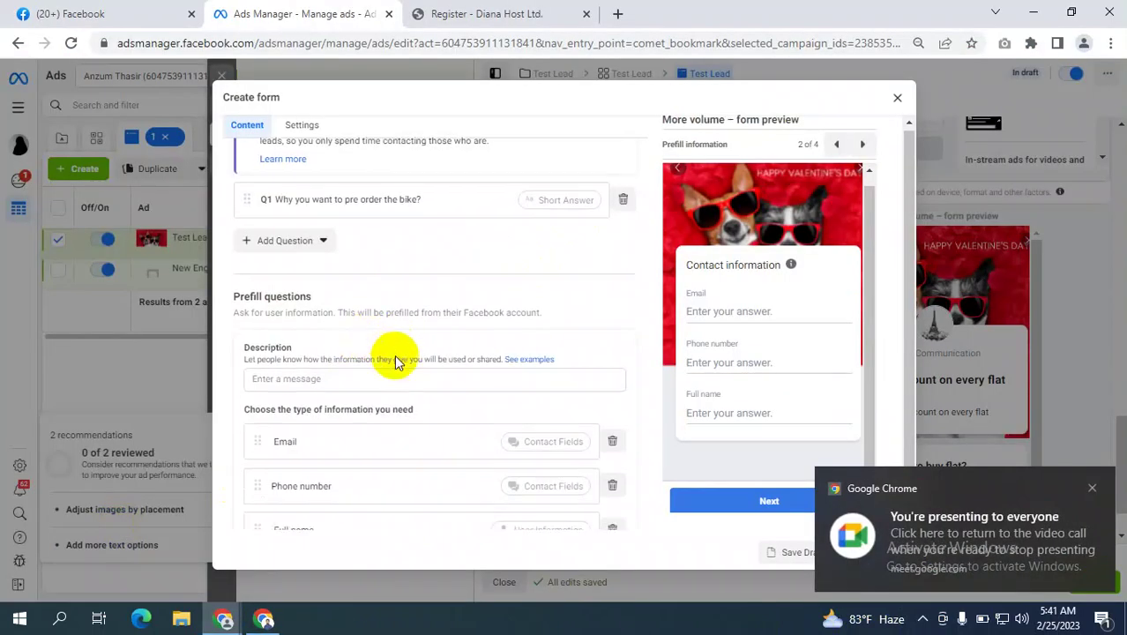
scroll(292, 359, "down", 1)
scroll(395, 317, "up", 1)
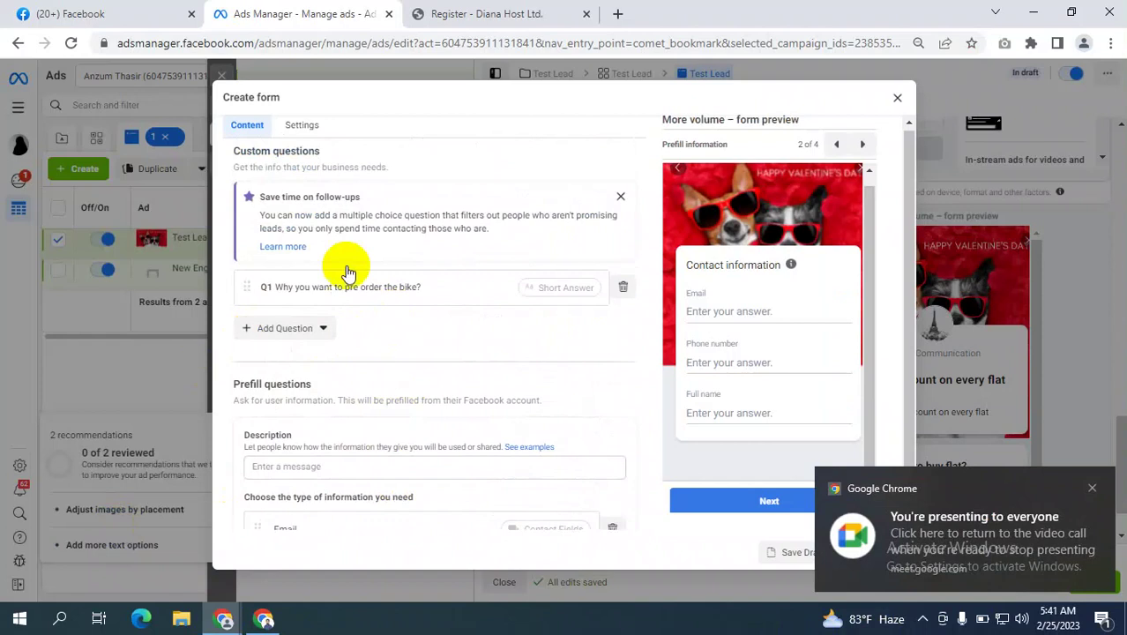
scroll(476, 401, "down", 1)
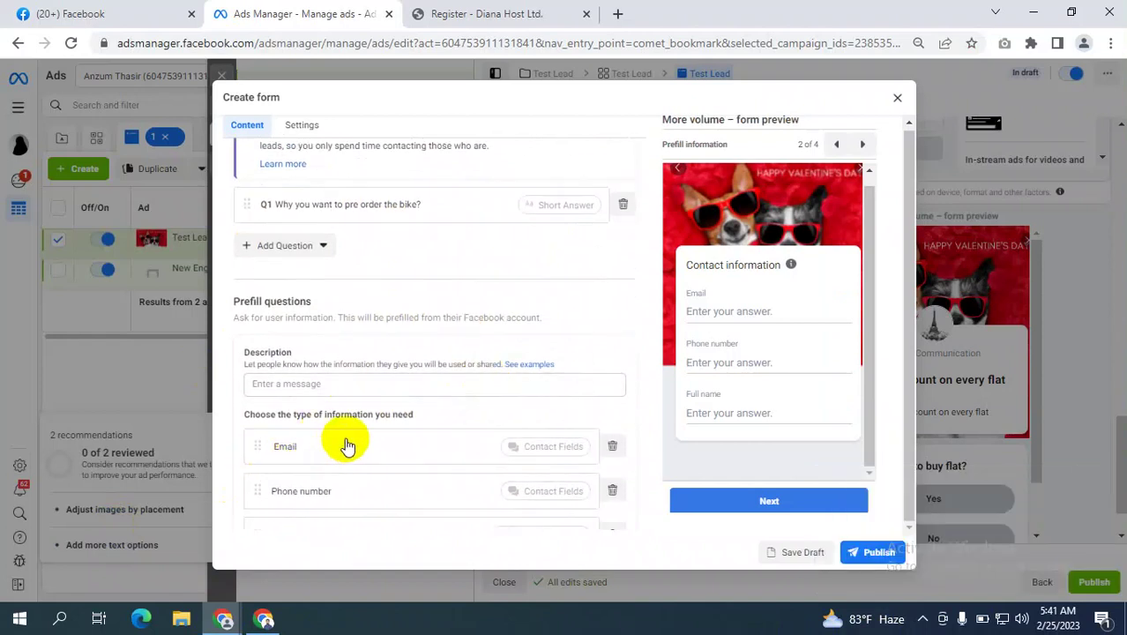
scroll(345, 441, "down", 1)
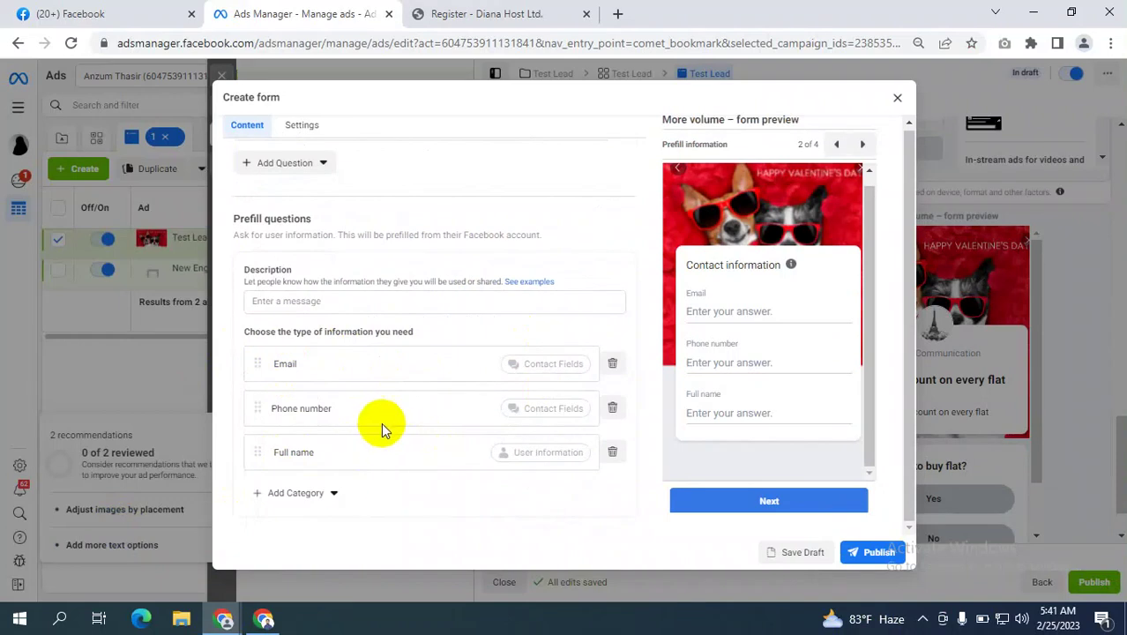
scroll(393, 413, "down", 1)
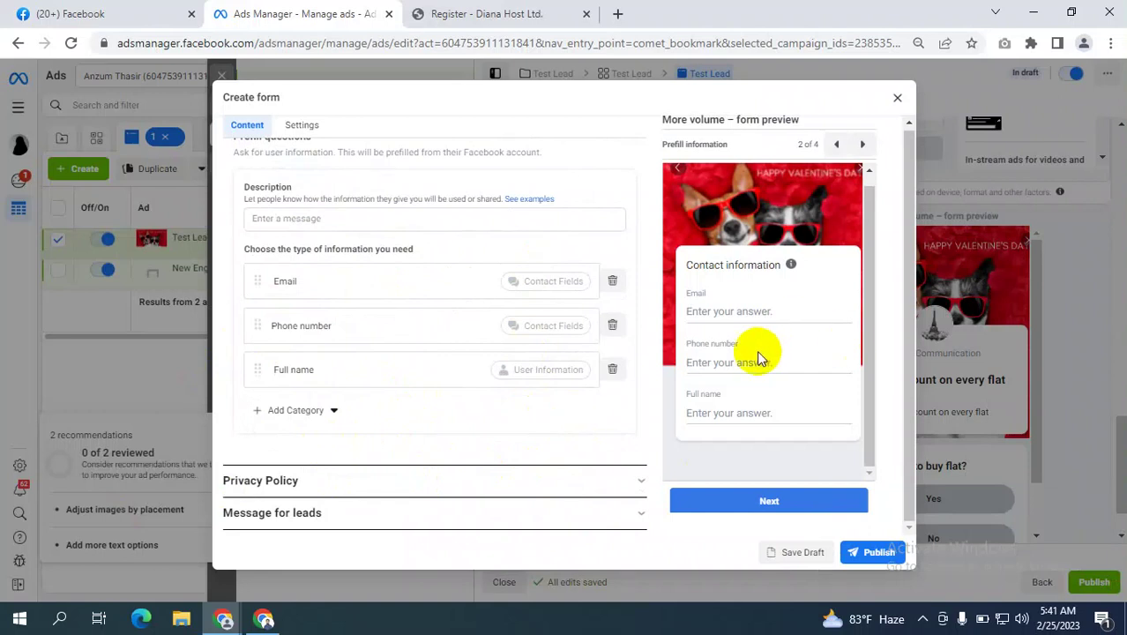
left_click(313, 411)
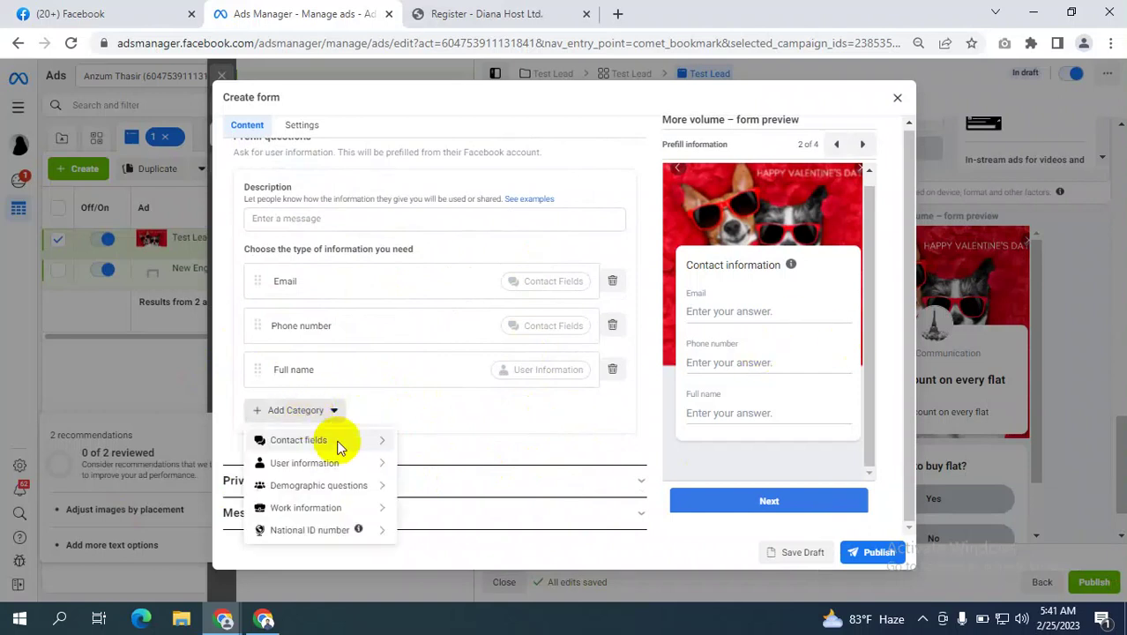
mouse_move(319, 490)
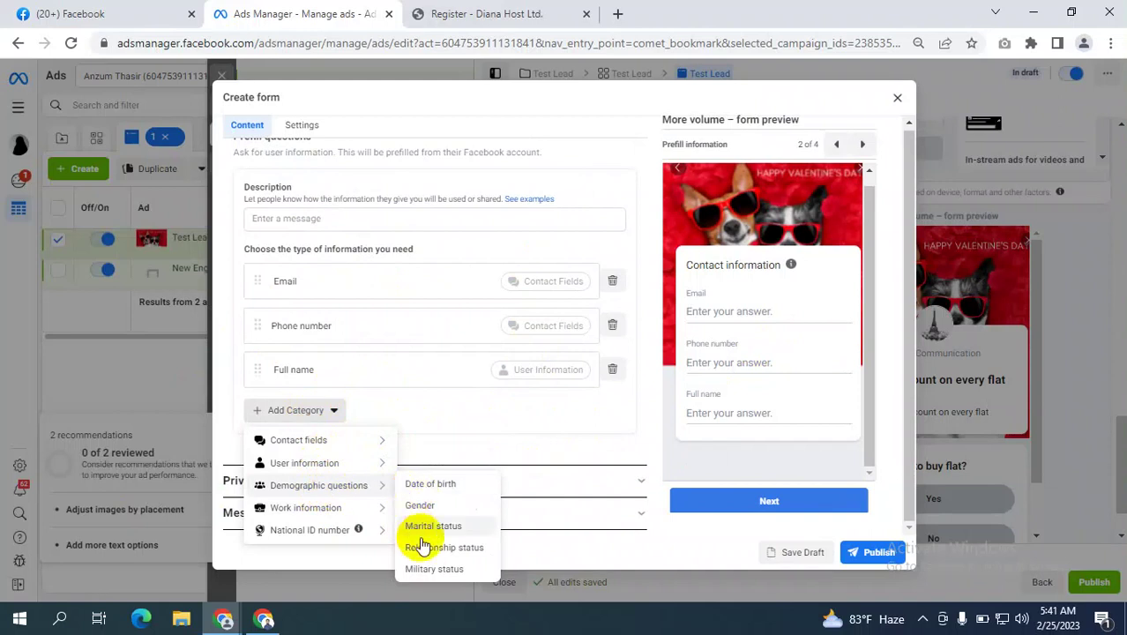
mouse_move(297, 519)
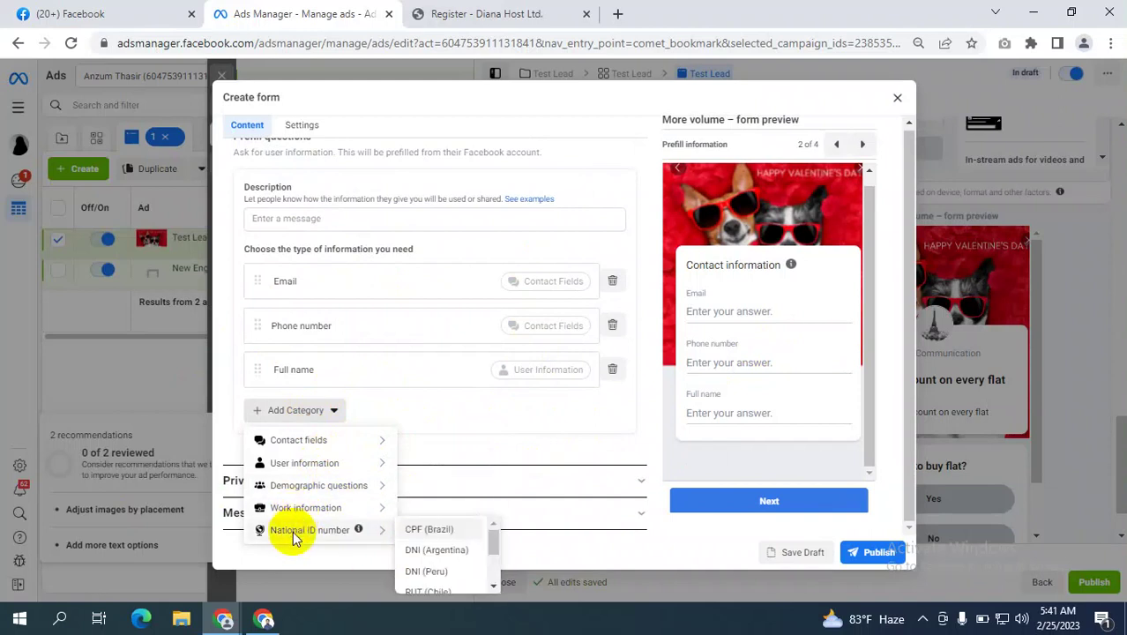
scroll(415, 538, "down", 1)
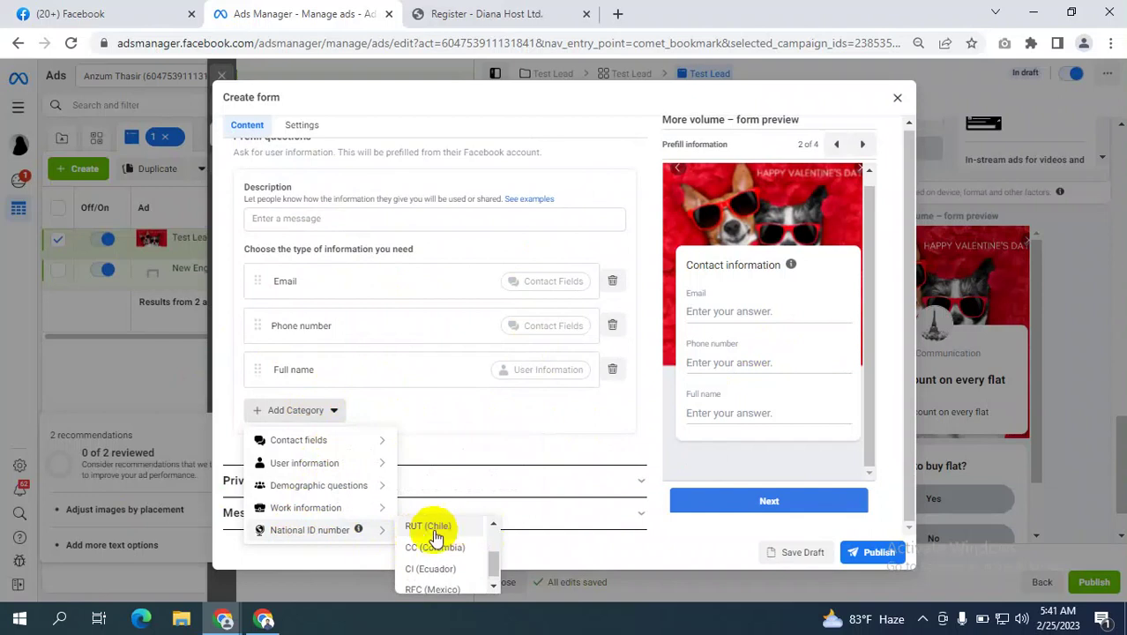
left_click(481, 434)
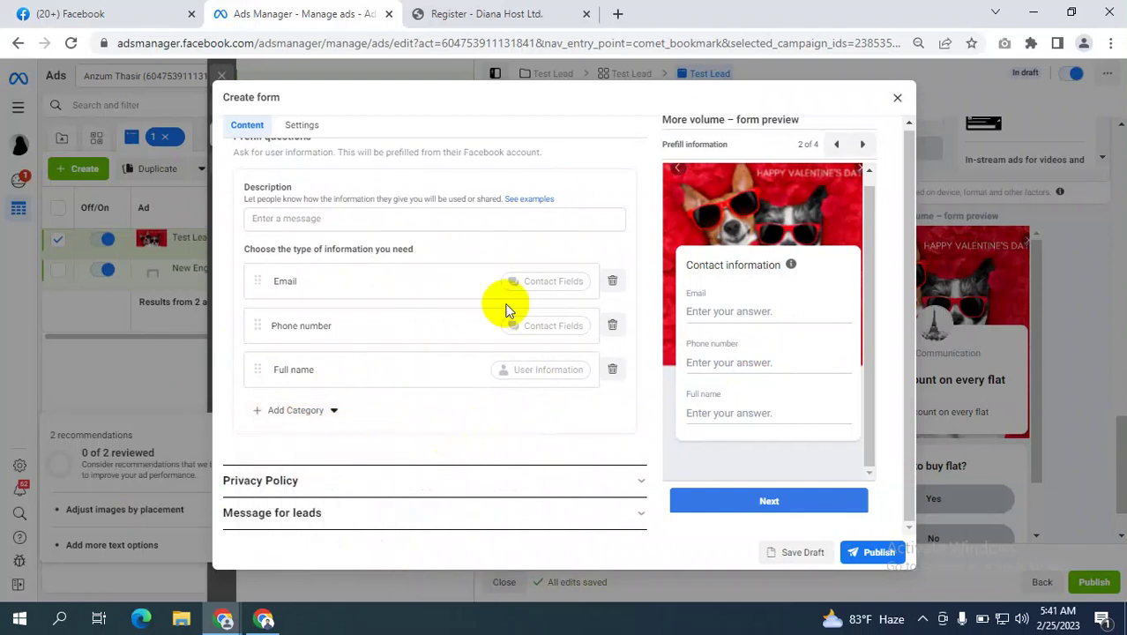
scroll(509, 357, "up", 2)
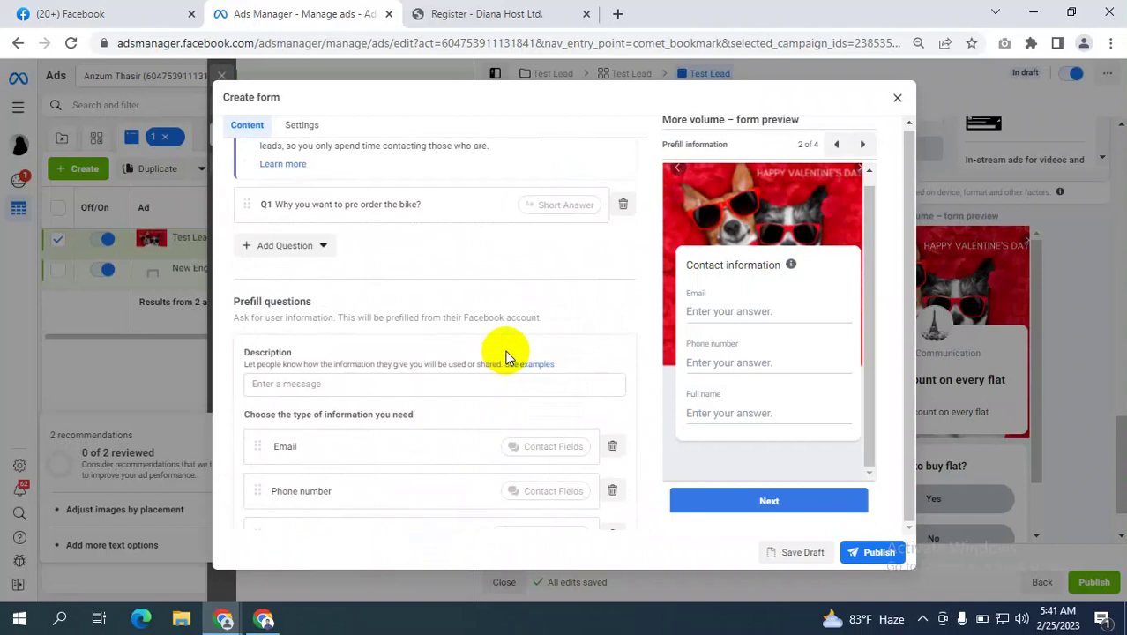
scroll(505, 357, "down", 1)
left_click_drag(244, 268, 305, 271)
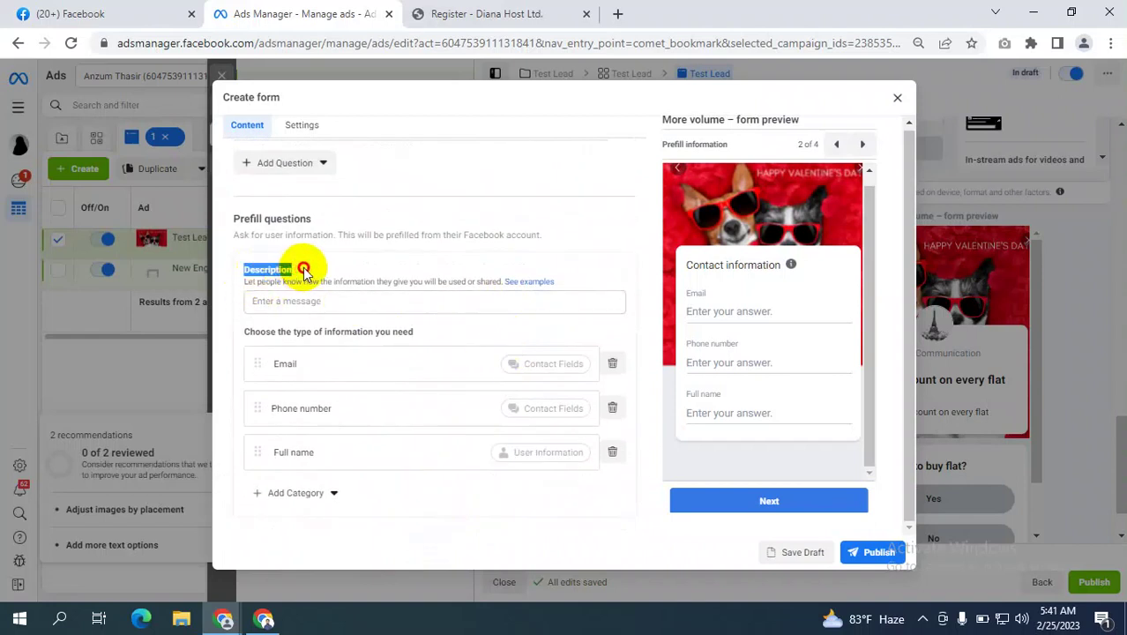
left_click(264, 300)
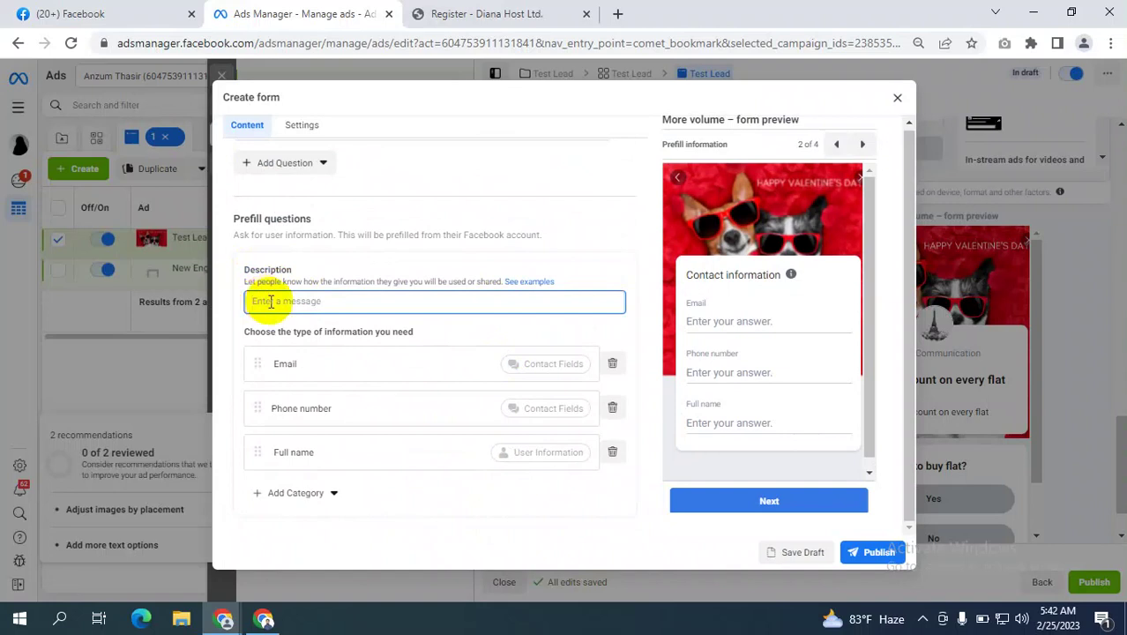
double_click(252, 281)
left_click_drag(263, 283, 426, 284)
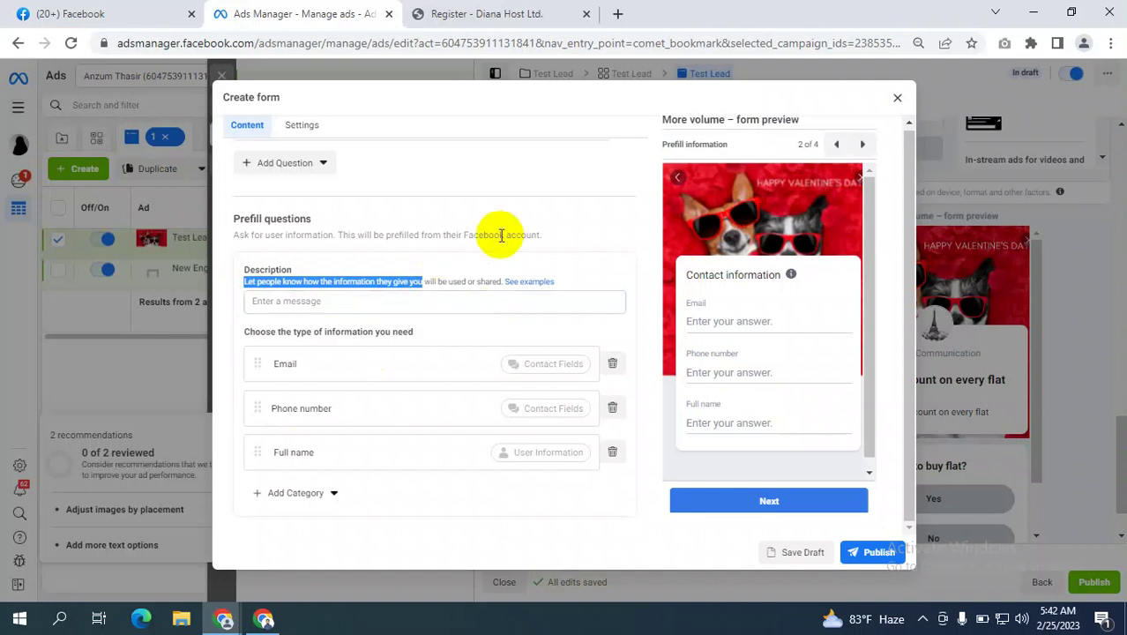
left_click(381, 308)
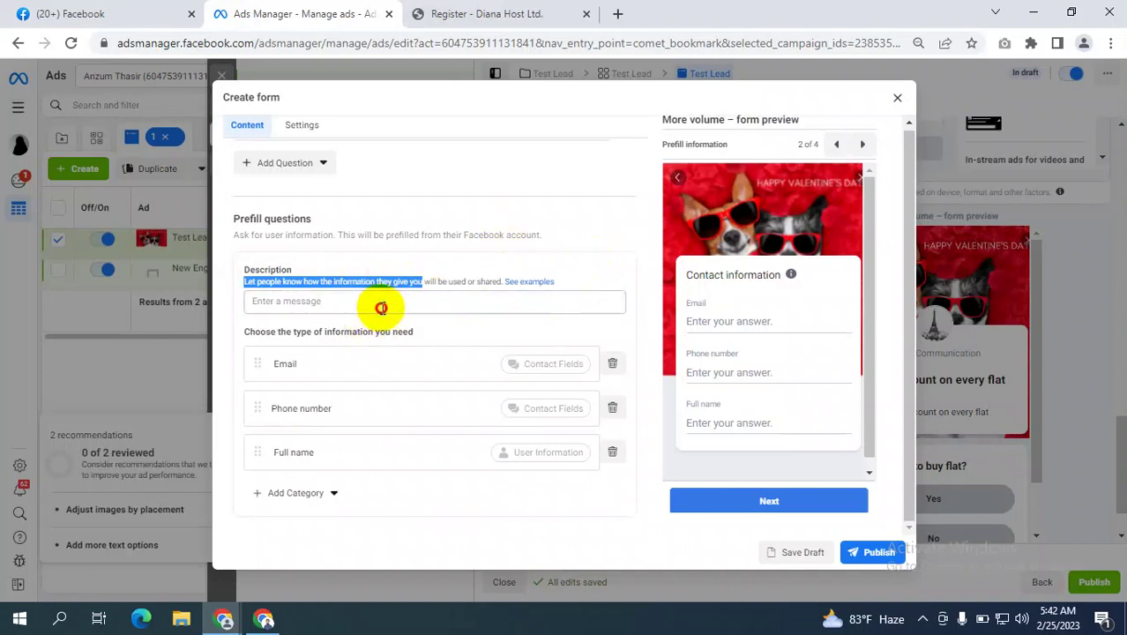
scroll(457, 331, "down", 1)
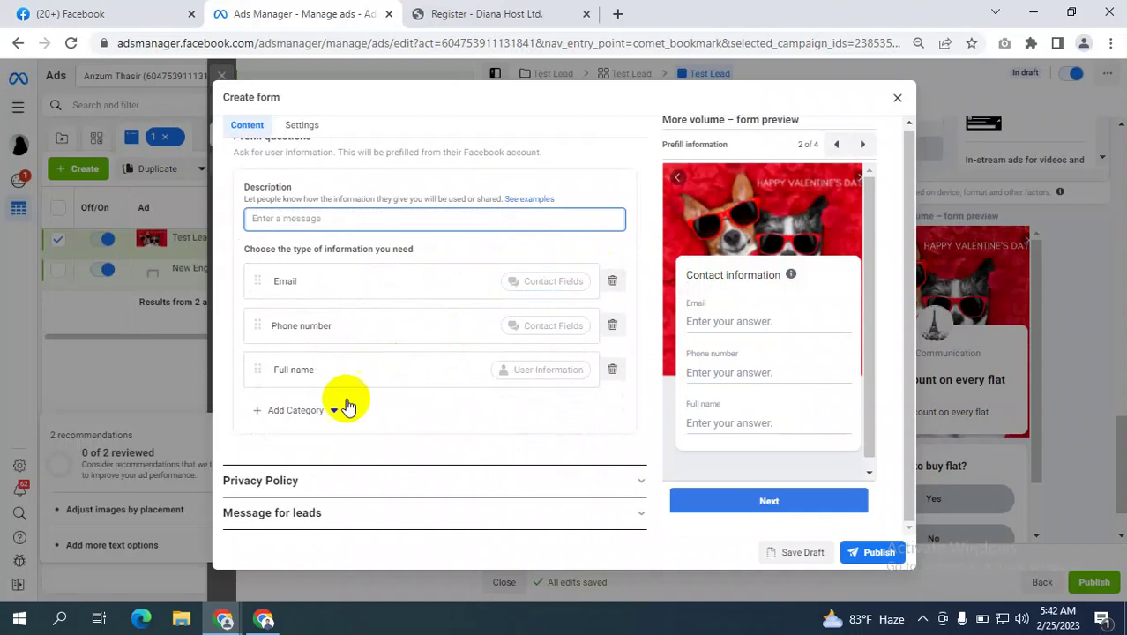
Expand Privacy Policy, focus its Link field, then switch to the Register – Diana Host tab.
left_click(579, 486)
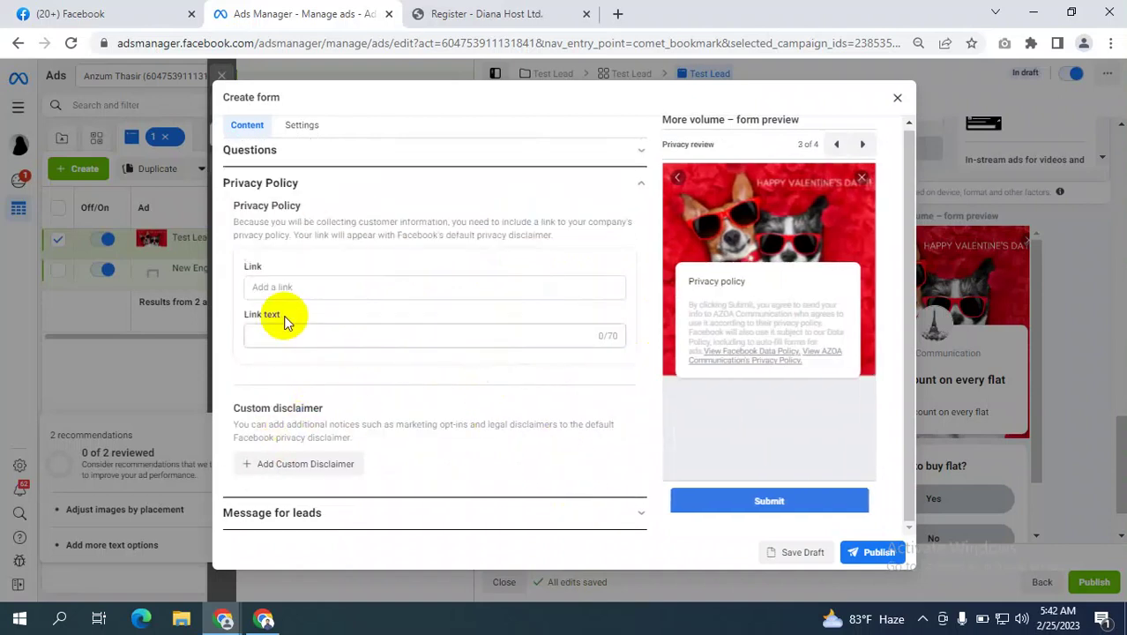
scroll(321, 282, "up", 2)
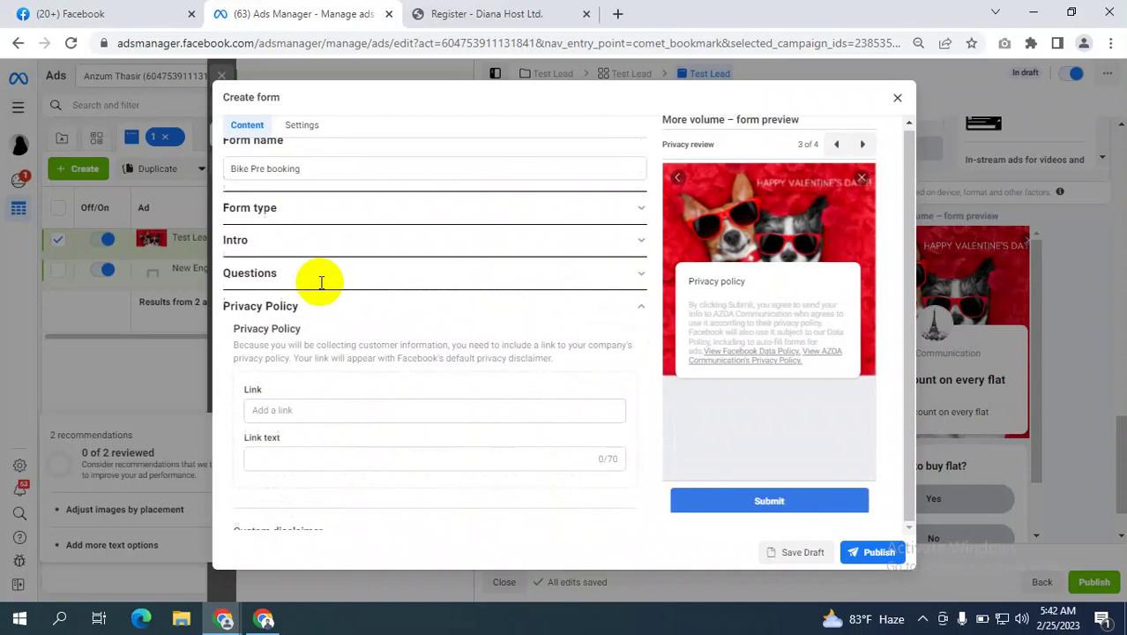
left_click(303, 427)
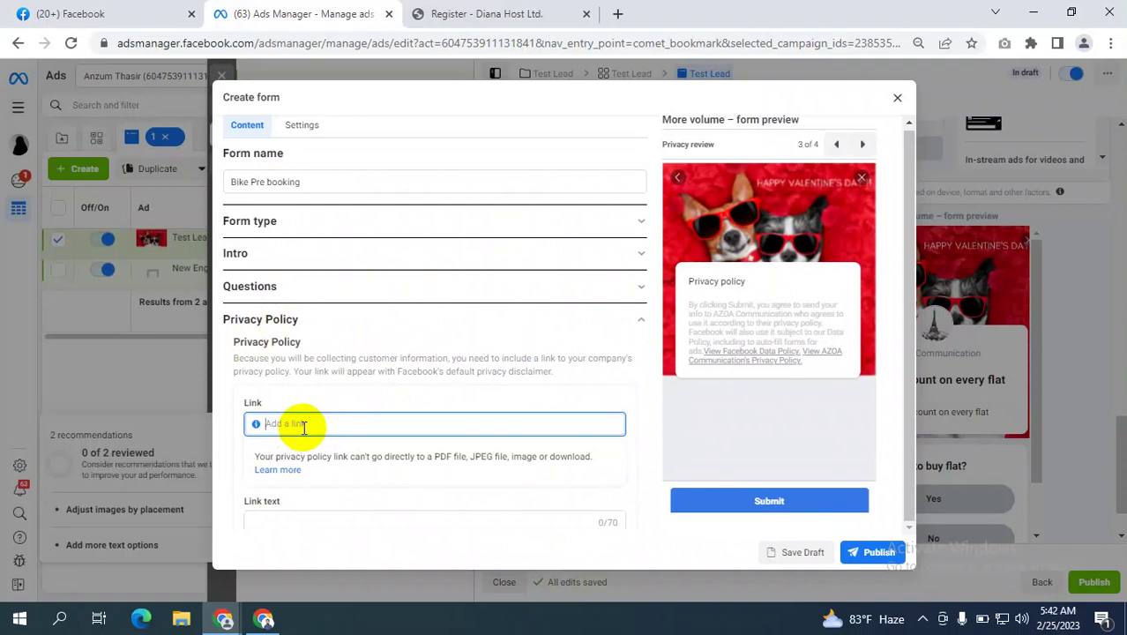
left_click(532, 9)
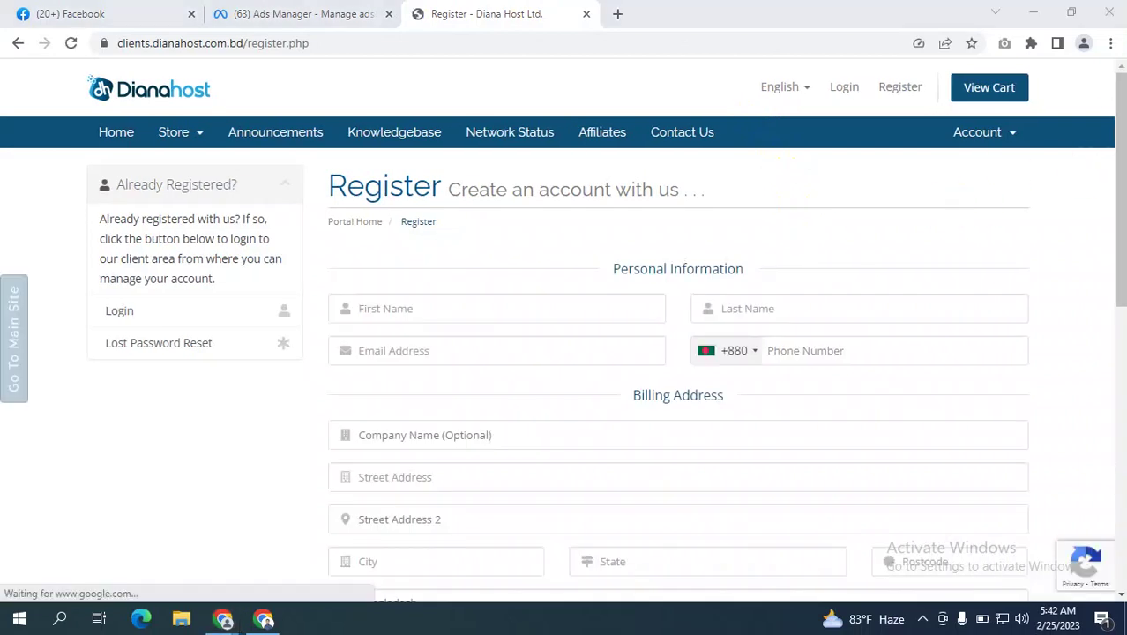
Leave the Diana Host registration page for the portal home page.
left_click_drag(1115, 114, 1120, 423)
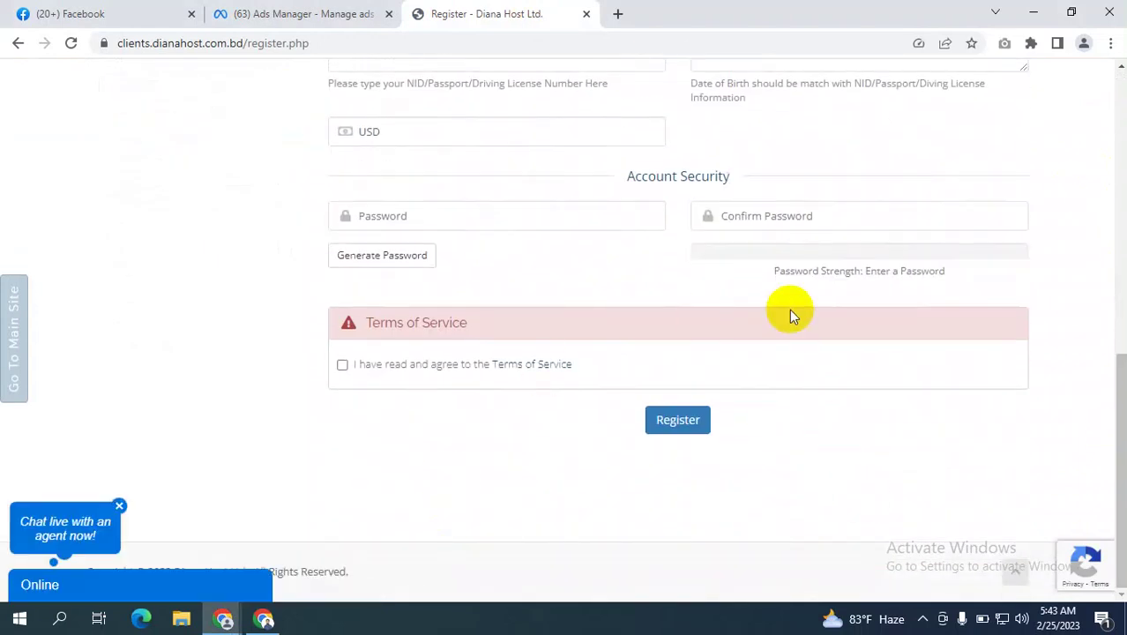
scroll(789, 309, "up", 10)
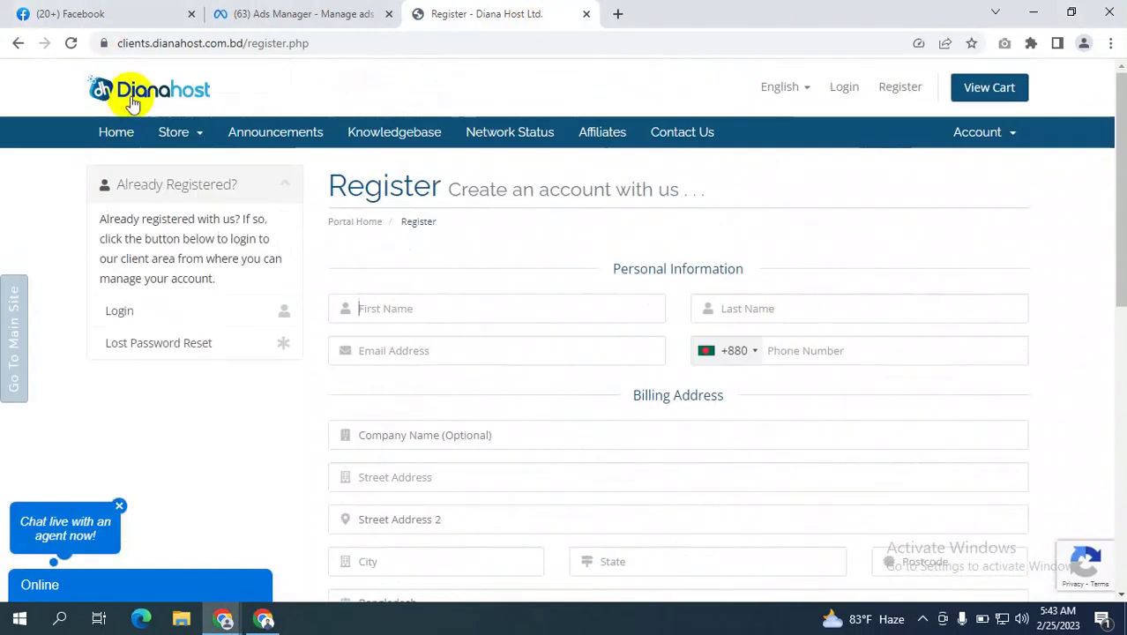
left_click(143, 104)
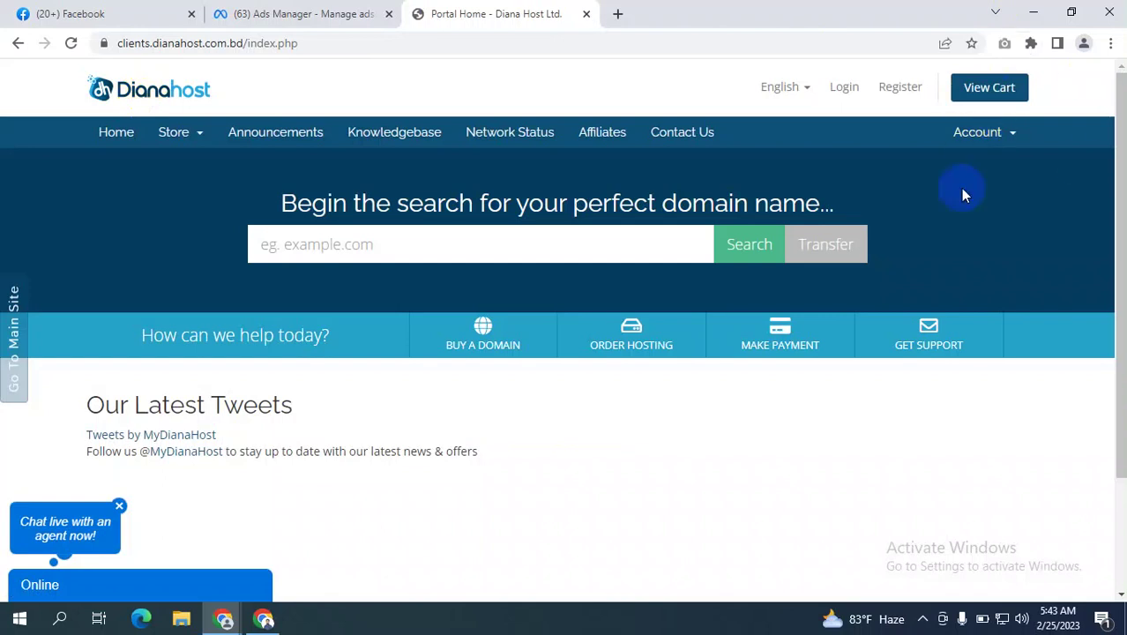
left_click(410, 231)
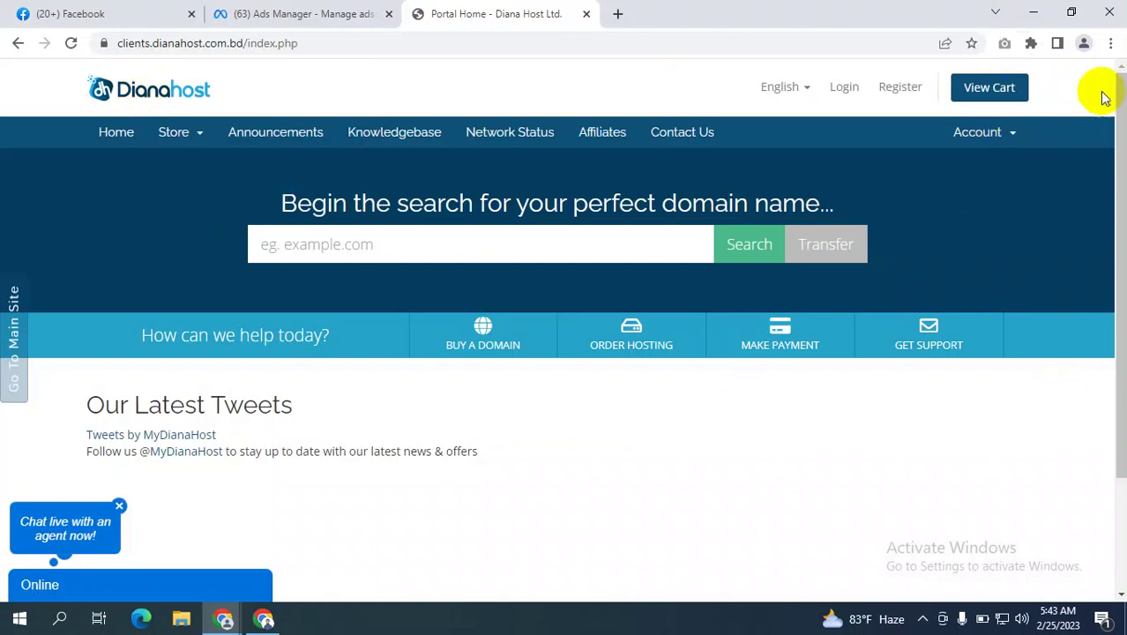
left_click(1086, 44)
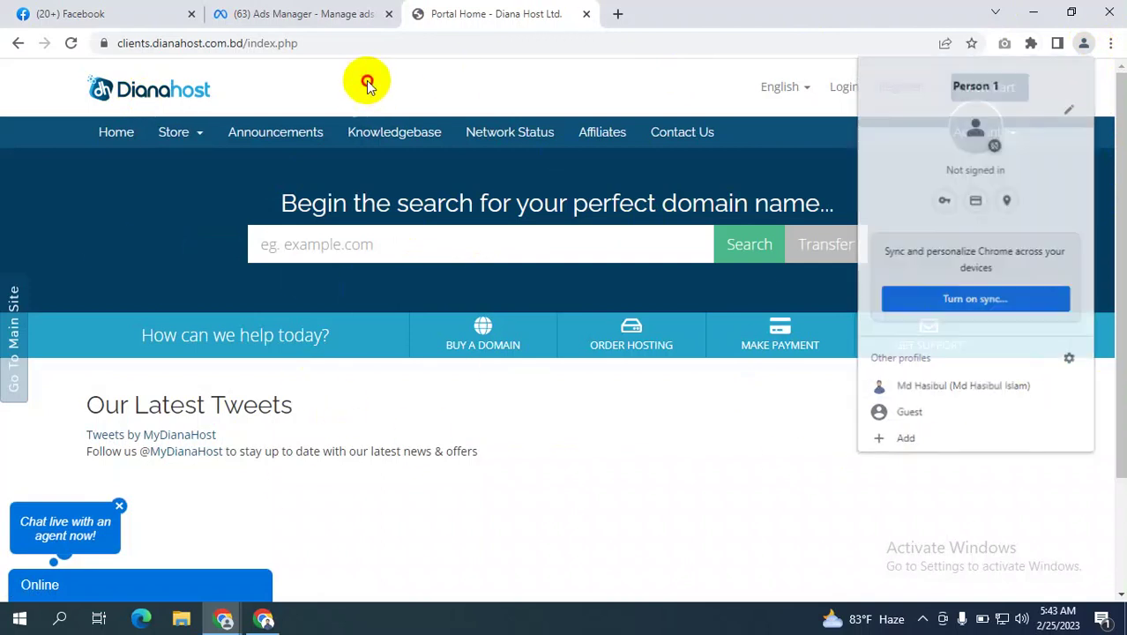
left_click(365, 80)
scroll(381, 346, "down", 2)
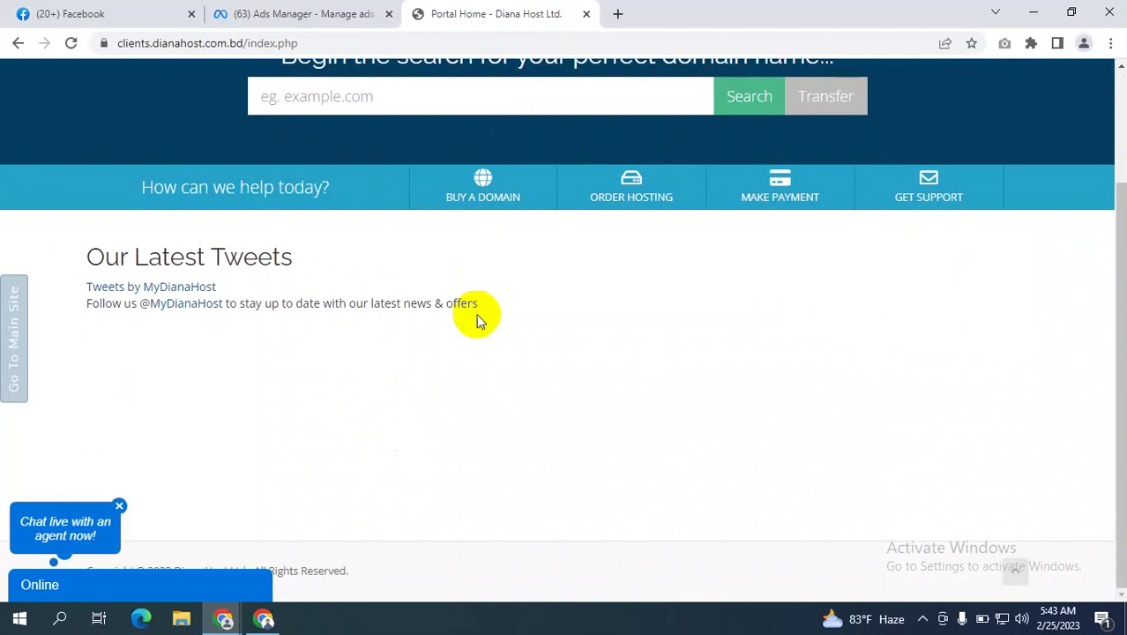
scroll(478, 317, "up", 2)
Dismiss the live chat prompt, view Announcements, and return to the Ads Manager tab.
left_click(119, 506)
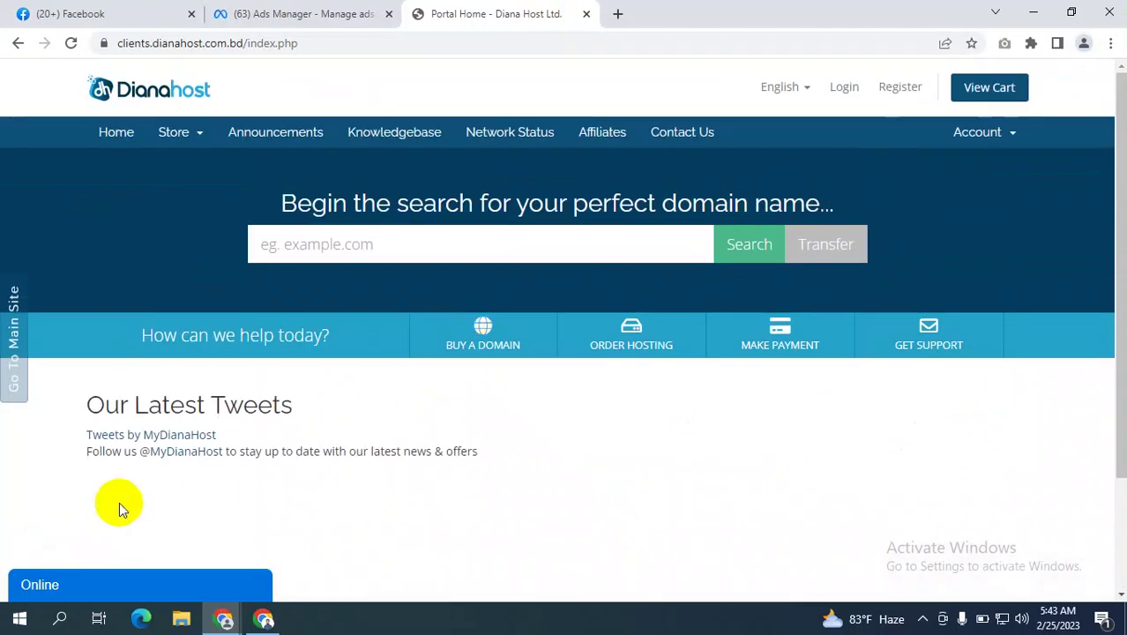
scroll(365, 501, "down", 2)
scroll(420, 345, "up", 2)
left_click(326, 127)
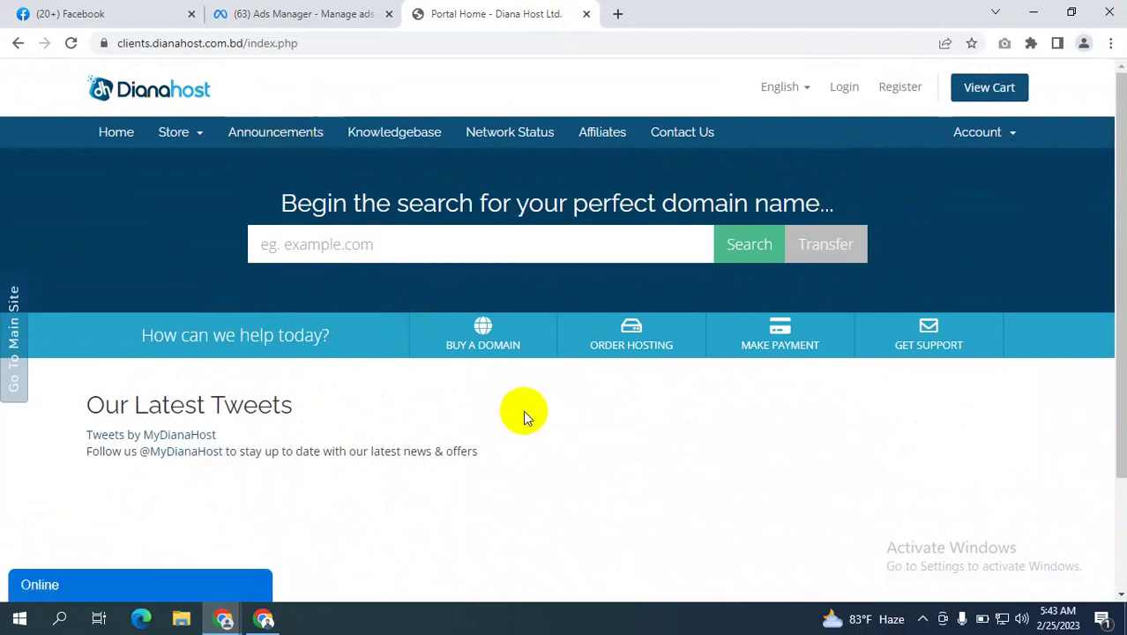
left_click(500, 306)
scroll(1113, 110, "down", 2)
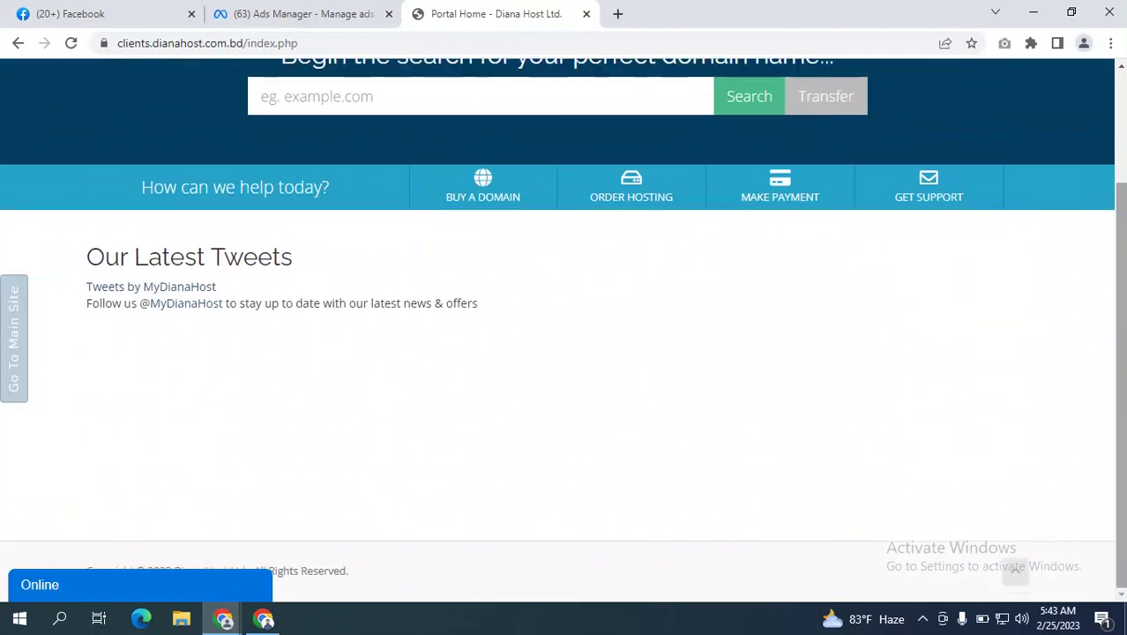
scroll(835, 296, "up", 2)
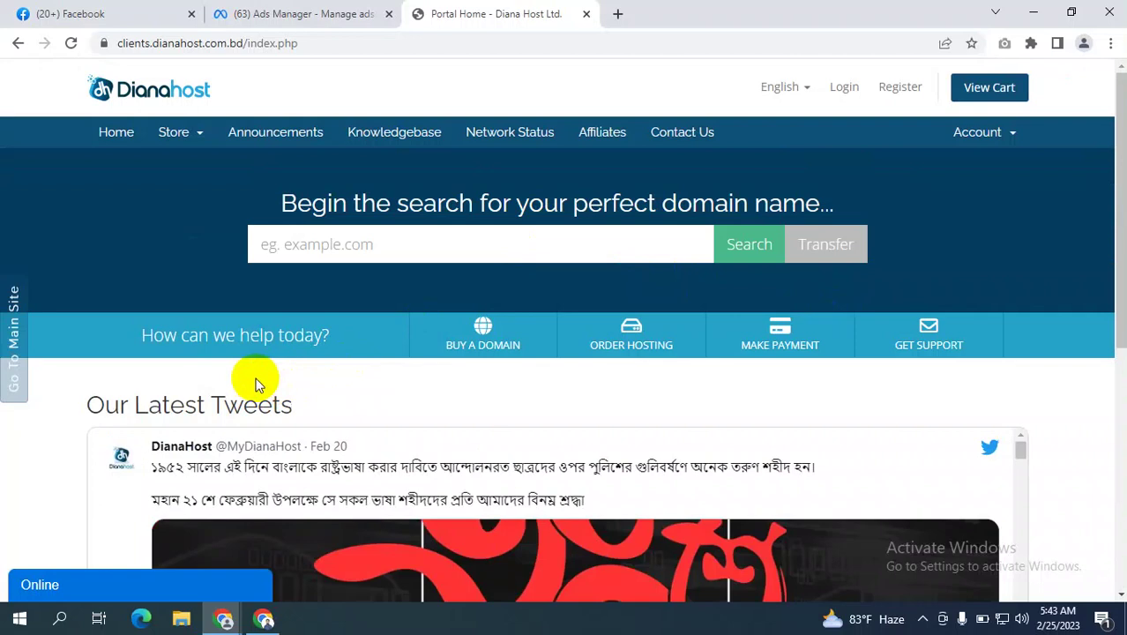
left_click(258, 13)
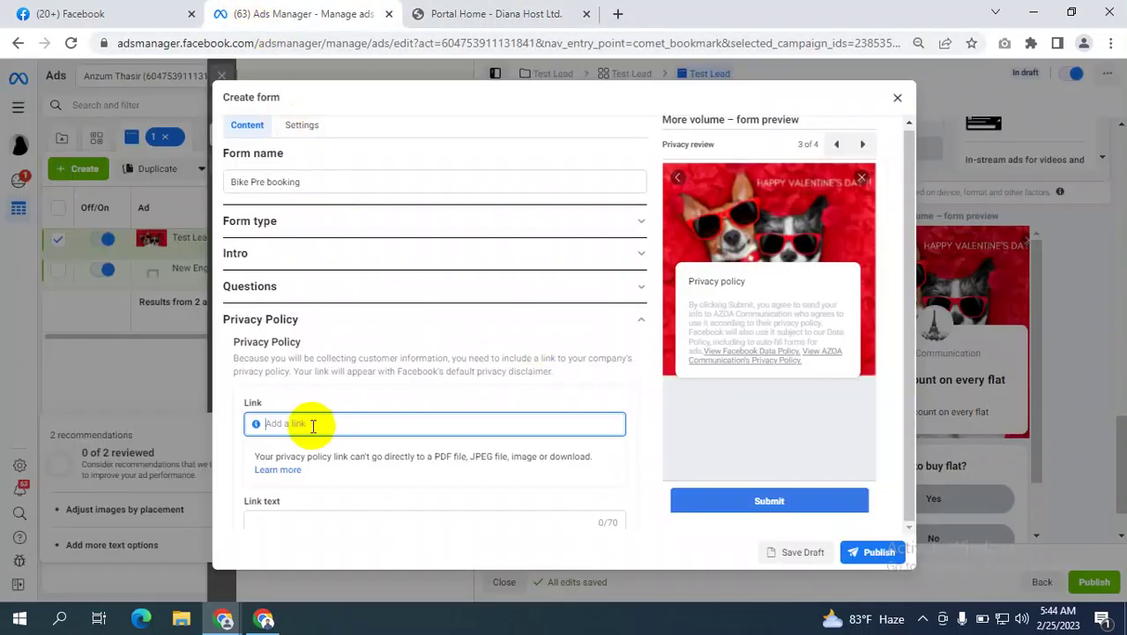
left_click(459, 424)
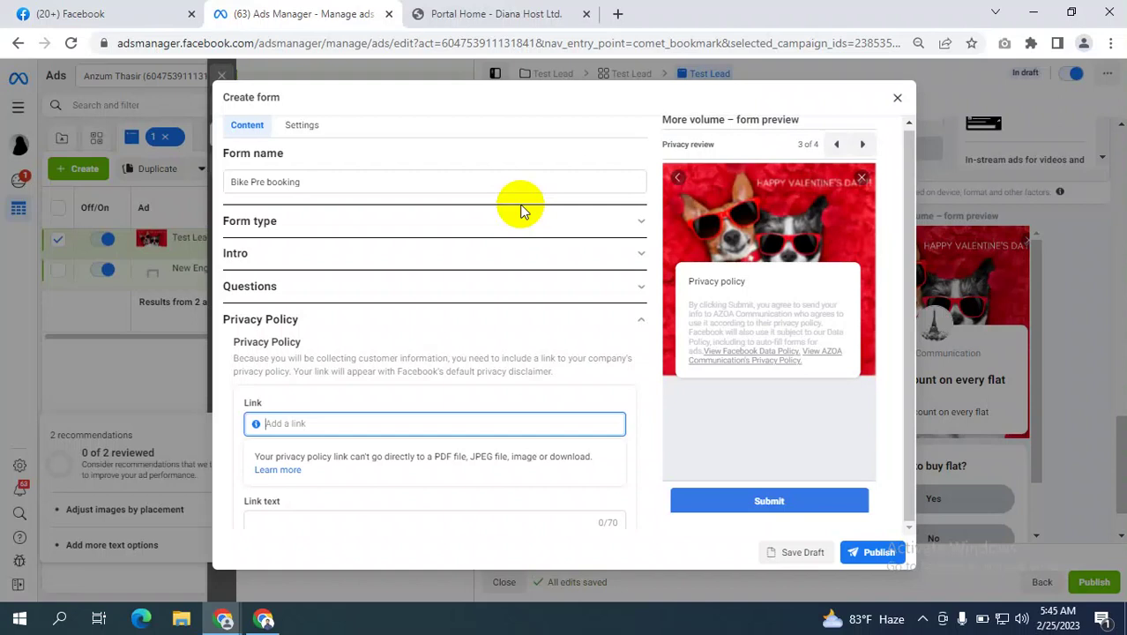
scroll(352, 370, "down", 2)
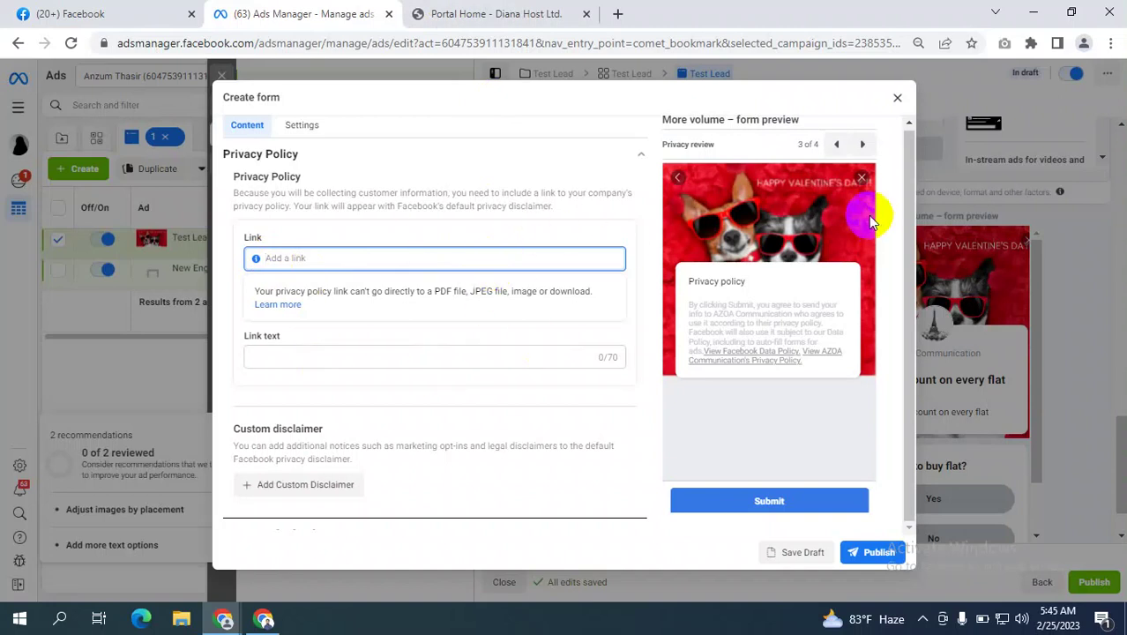
left_click(264, 618)
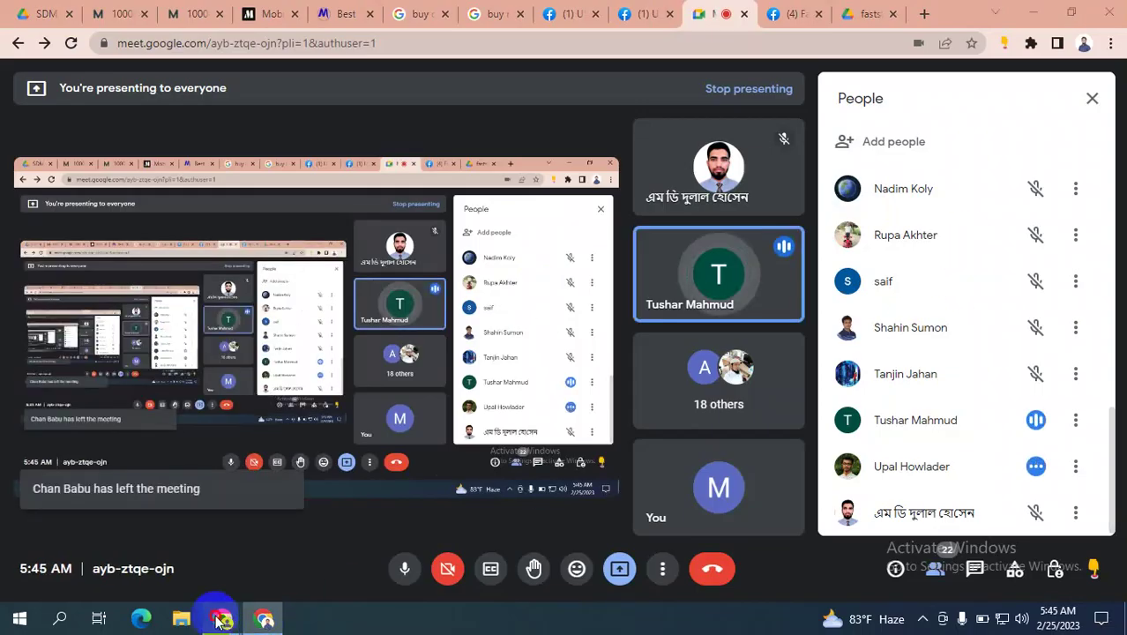
mouse_move(223, 620)
left_click(121, 542)
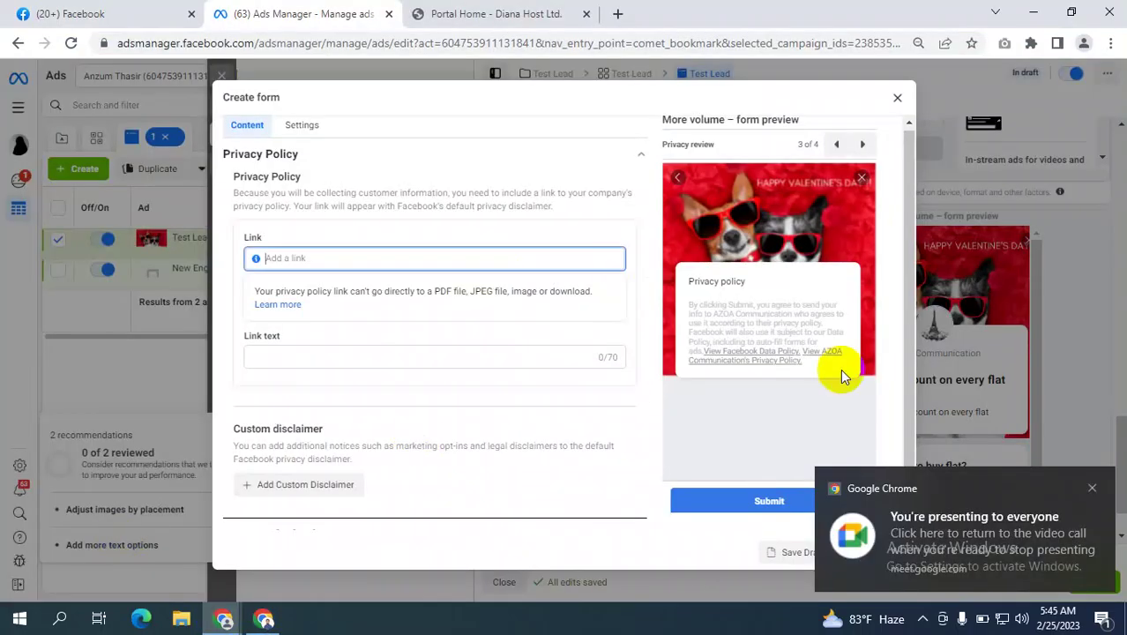
left_click(1091, 489)
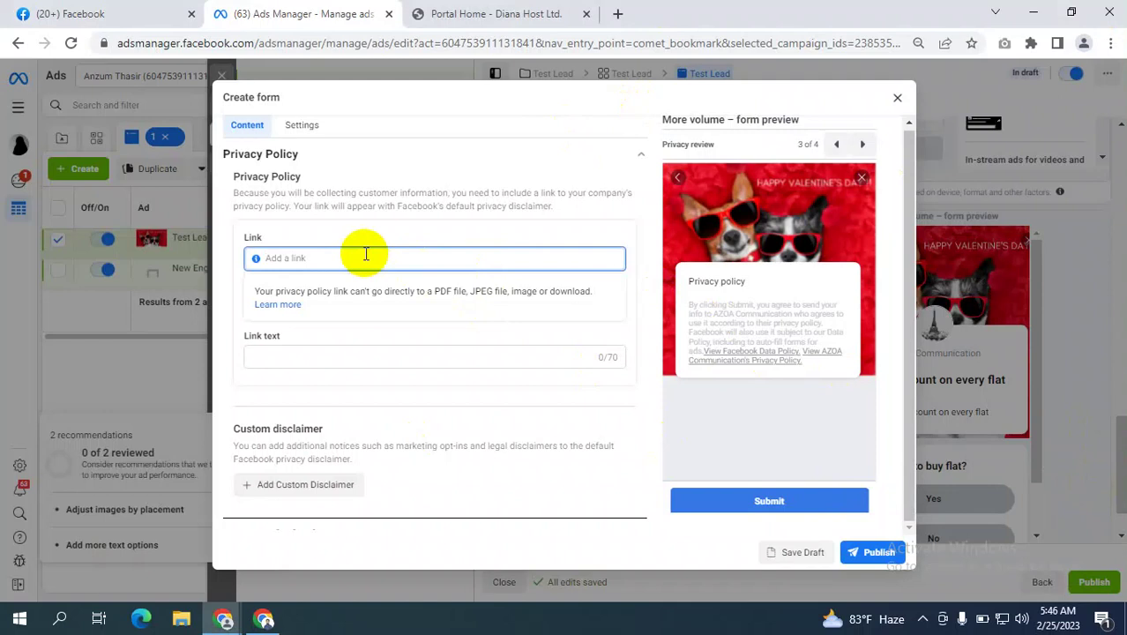
left_click(314, 354)
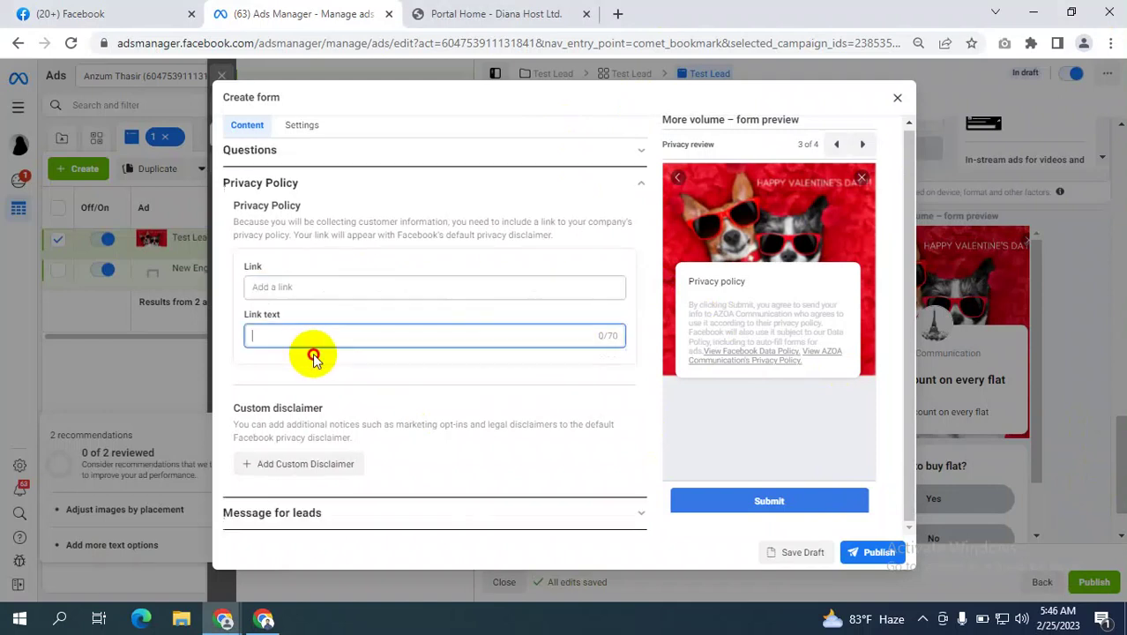
left_click(300, 287)
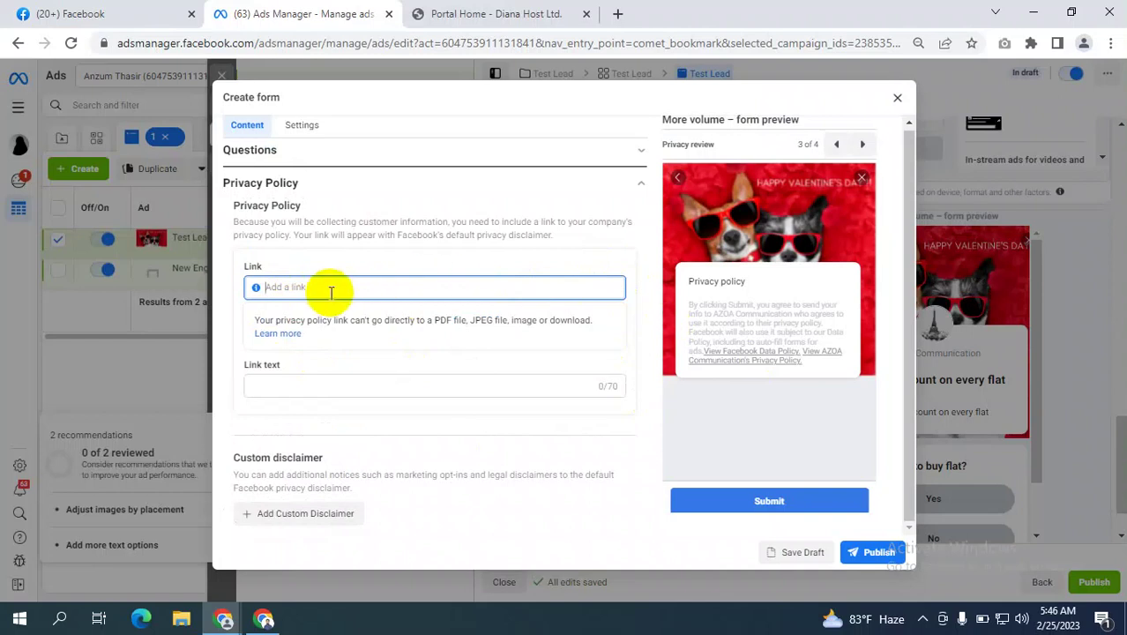
left_click(479, 13)
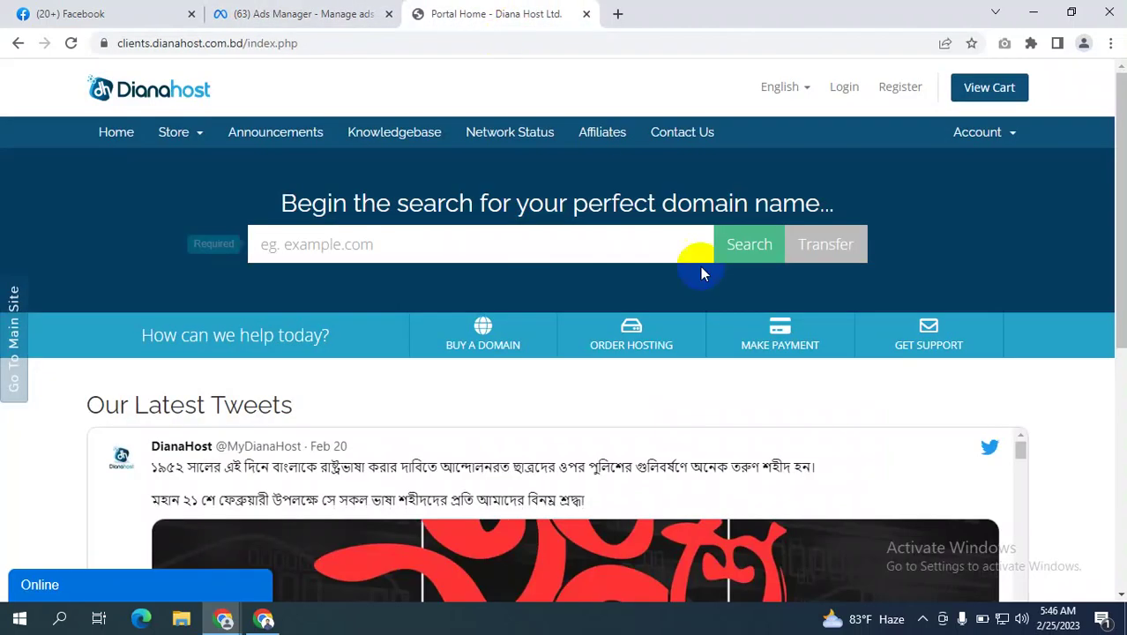
scroll(745, 350, "down", 3)
scroll(745, 350, "down", 2)
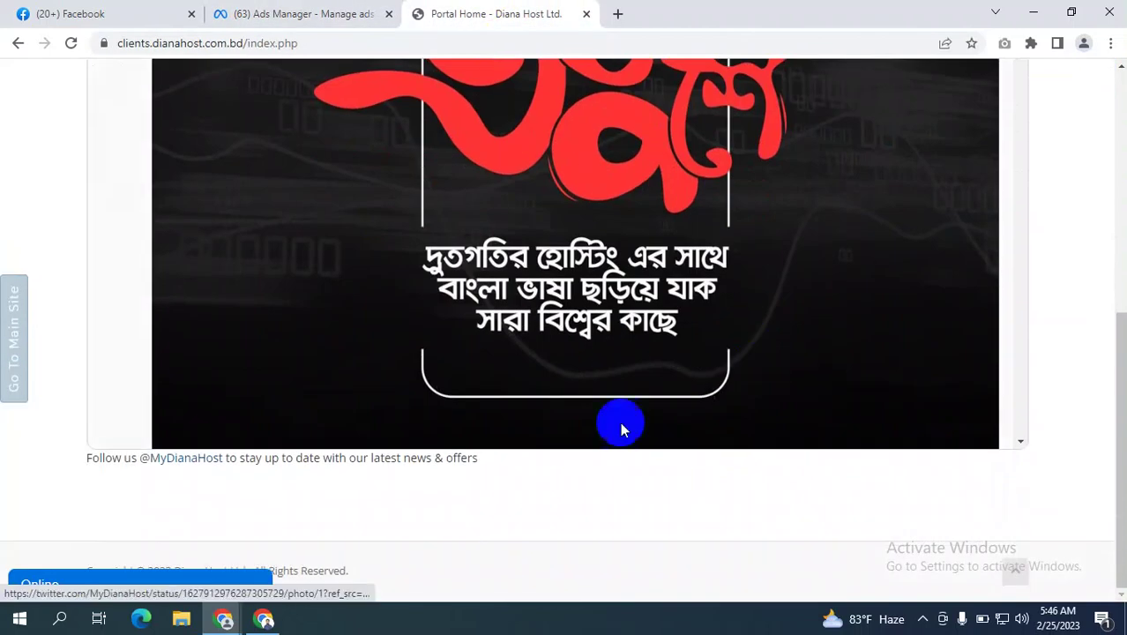
scroll(565, 300, "up", 8)
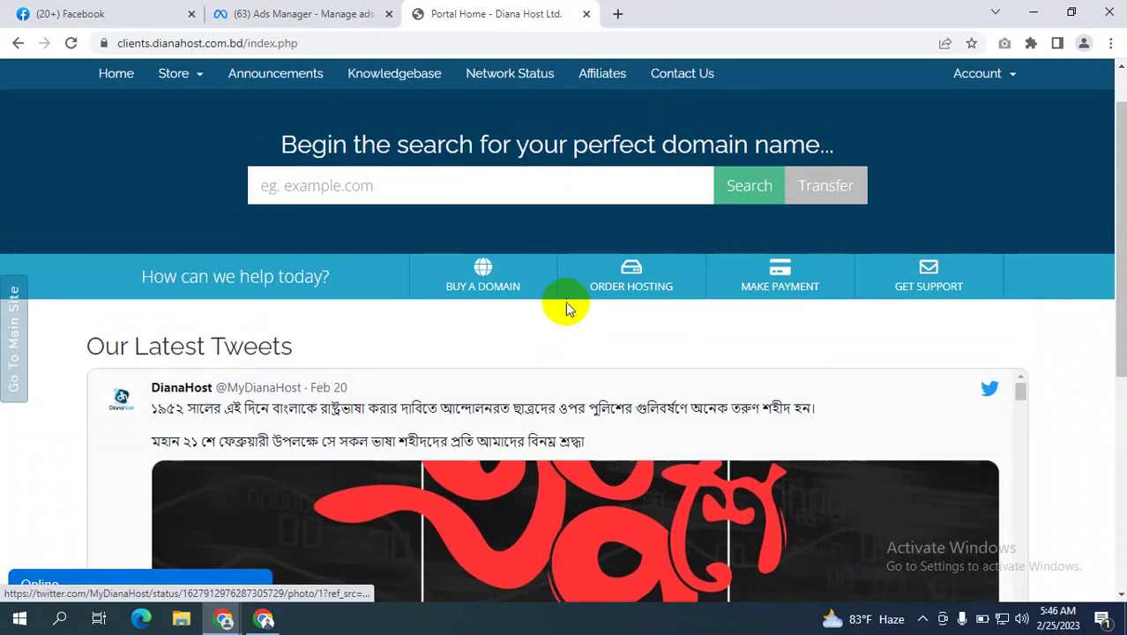
left_click(322, 13)
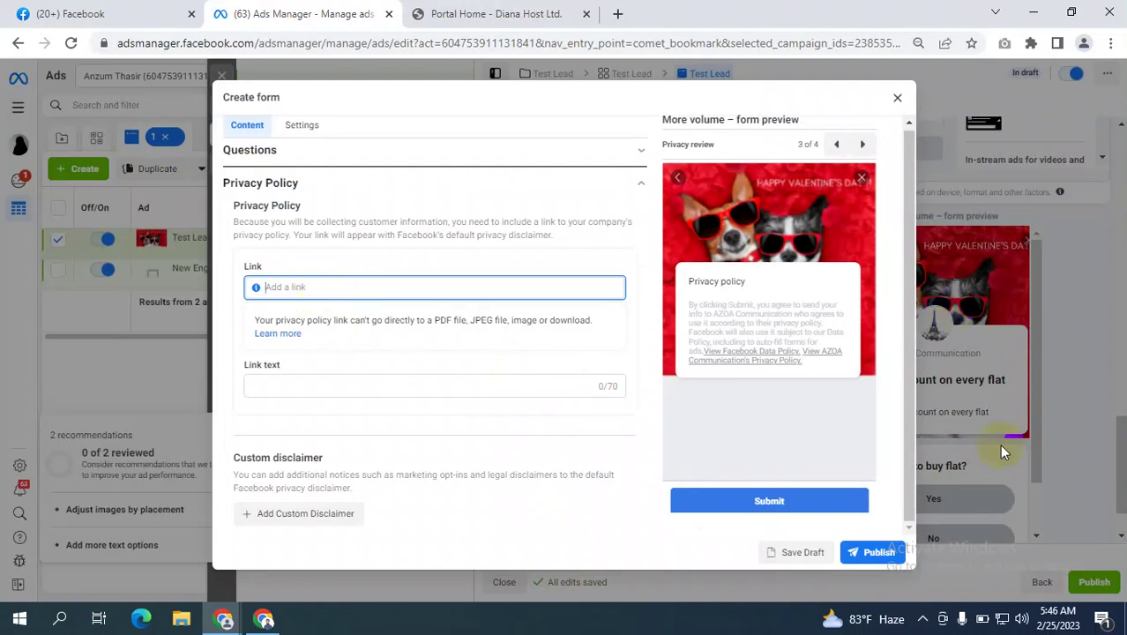
Switch from the Create form dialog to the Portal Home – Diana Host tab.
scroll(264, 472, "down", 2)
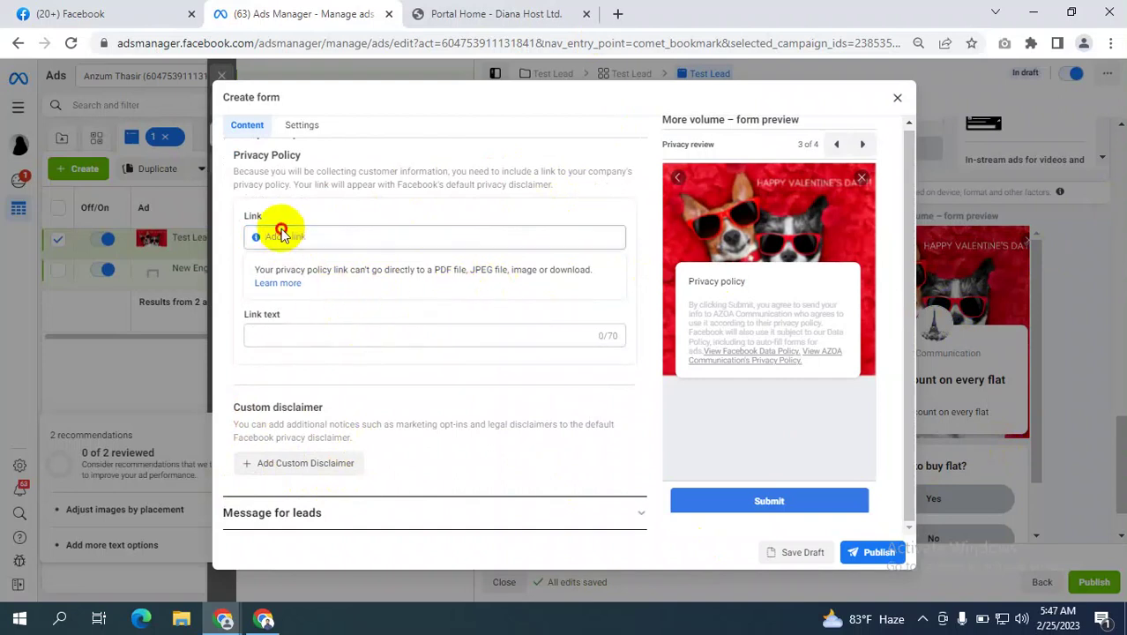
left_click(529, 18)
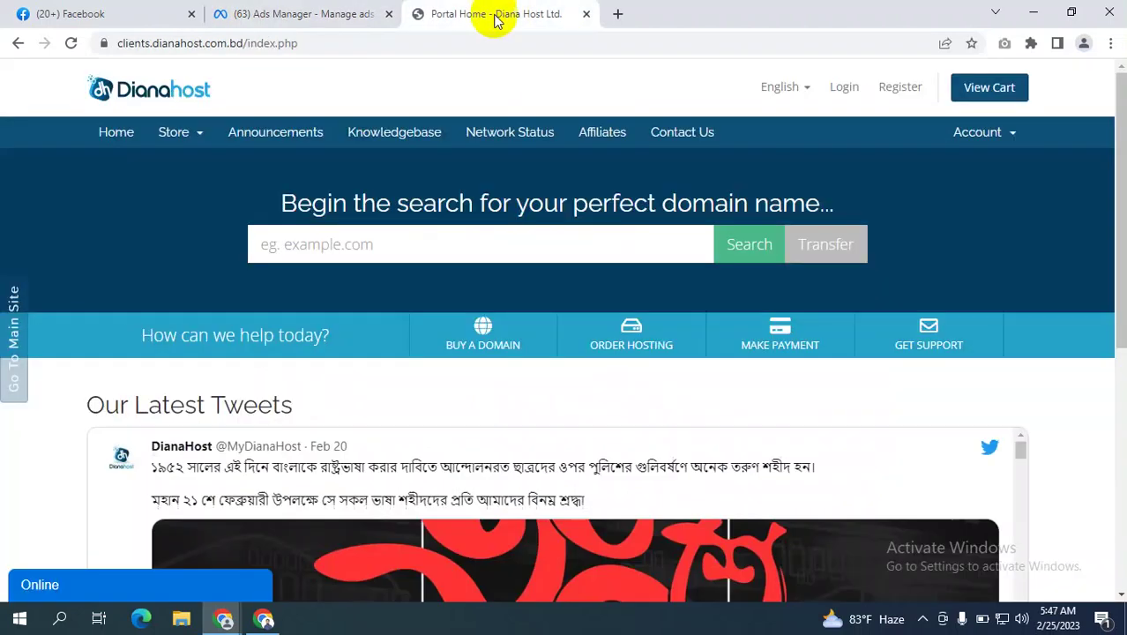
Enter uylab.com in the address bar, which lands on a dan.com sale page.
scroll(927, 328, "down", 5)
scroll(926, 328, "down", 10)
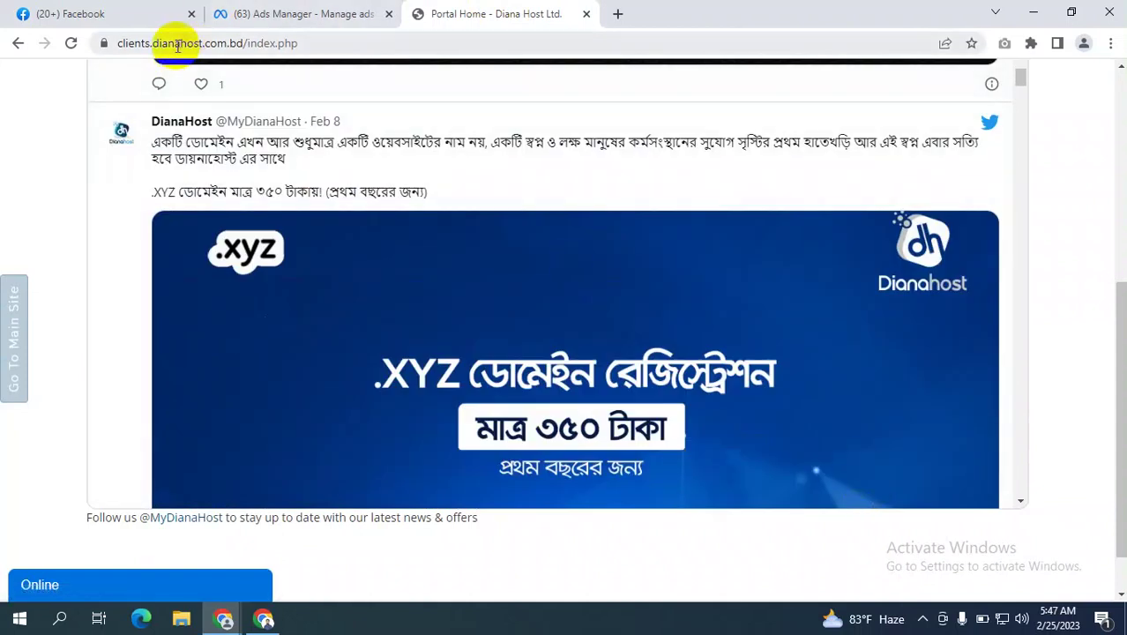
left_click(176, 44)
type("uyk")
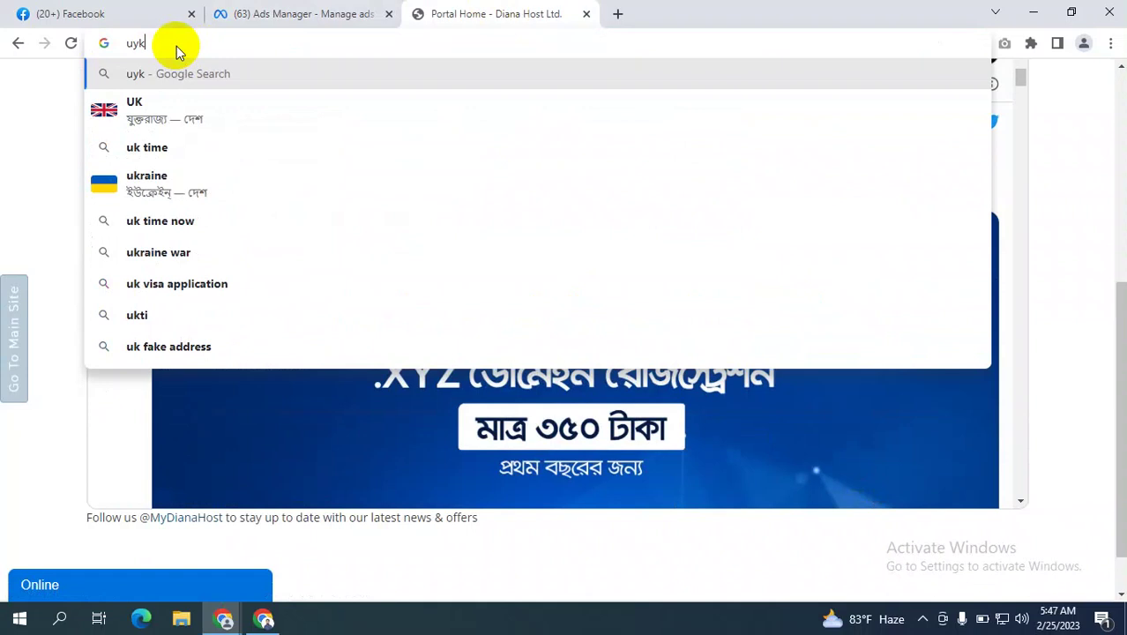
key("BackSpace")
type("LA")
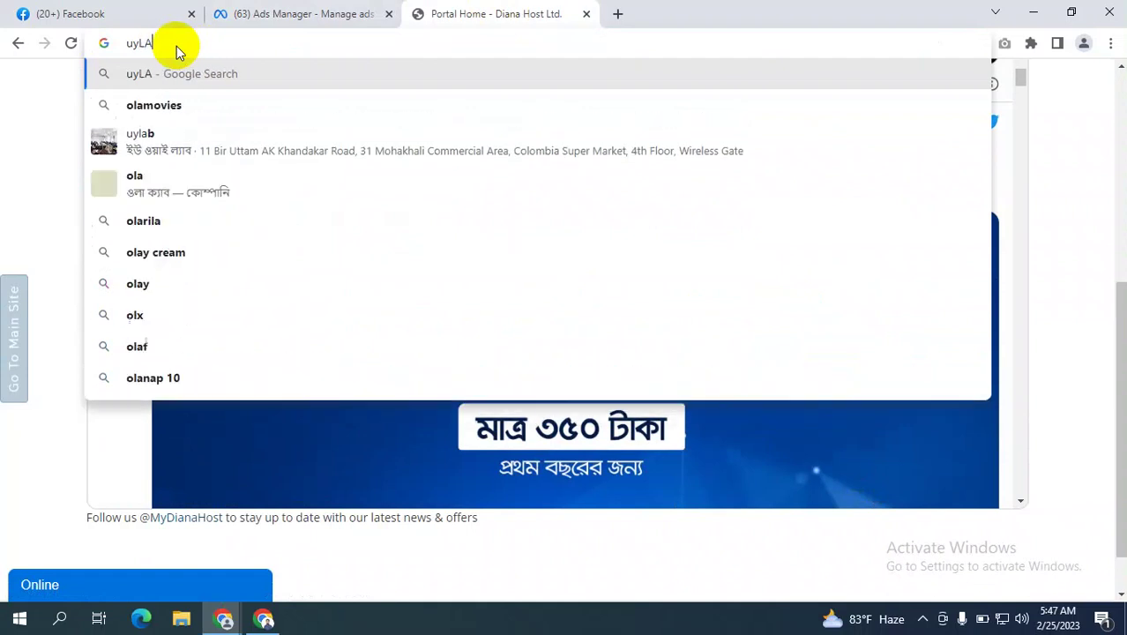
type("B")
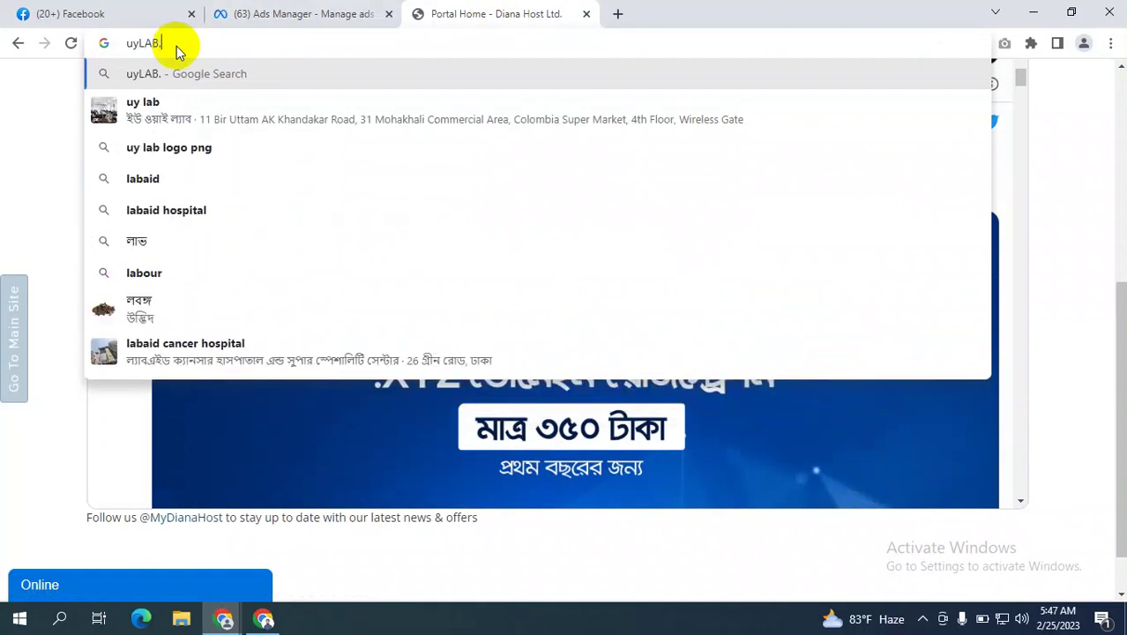
type(".COM")
key("Return")
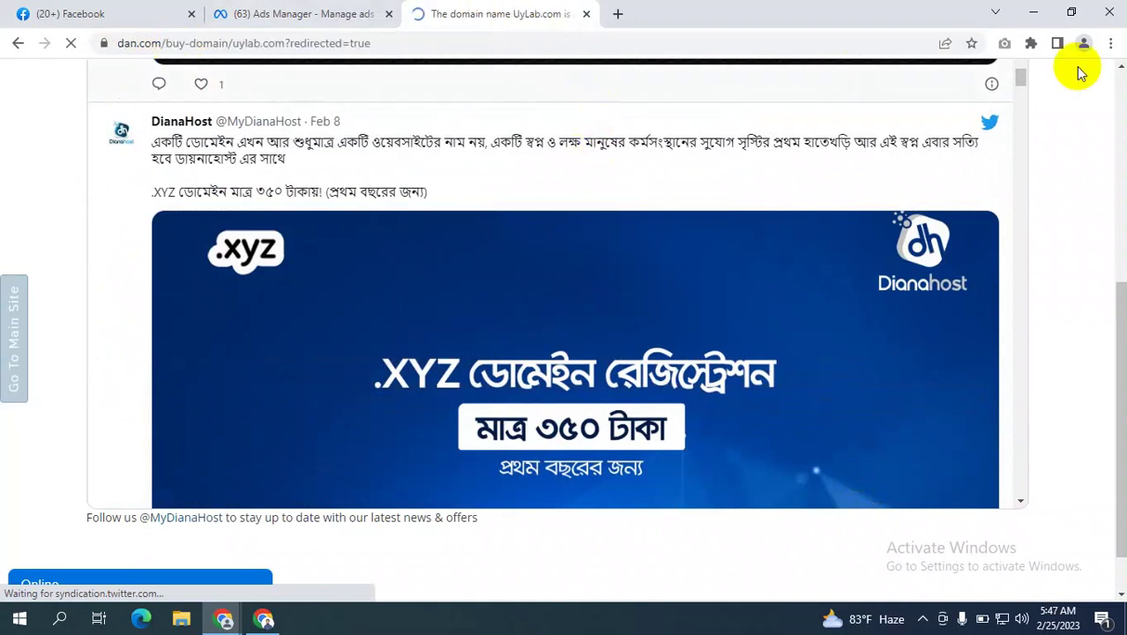
Load uylab.org instead to reach the UY LAB IT training website.
scroll(887, 187, "down", 5)
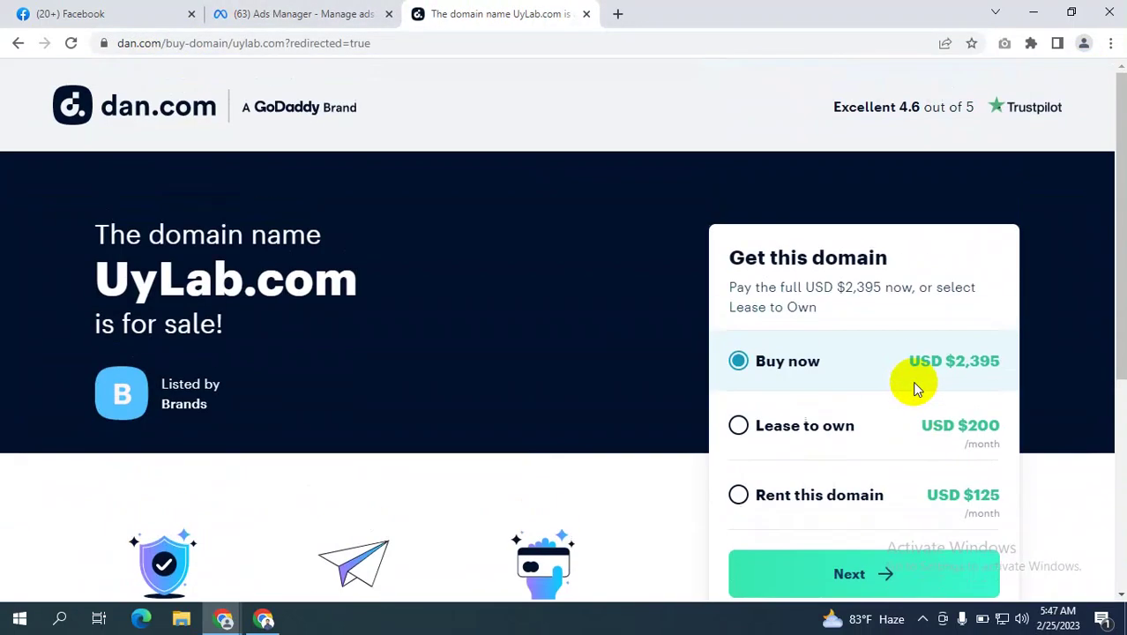
left_click(181, 44)
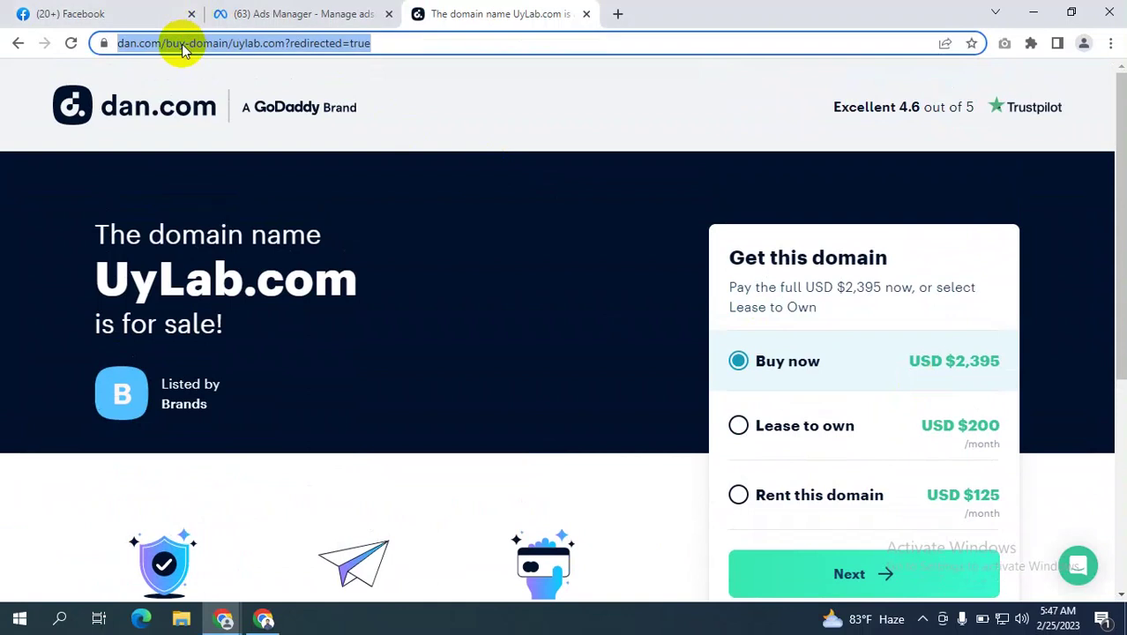
type("UY")
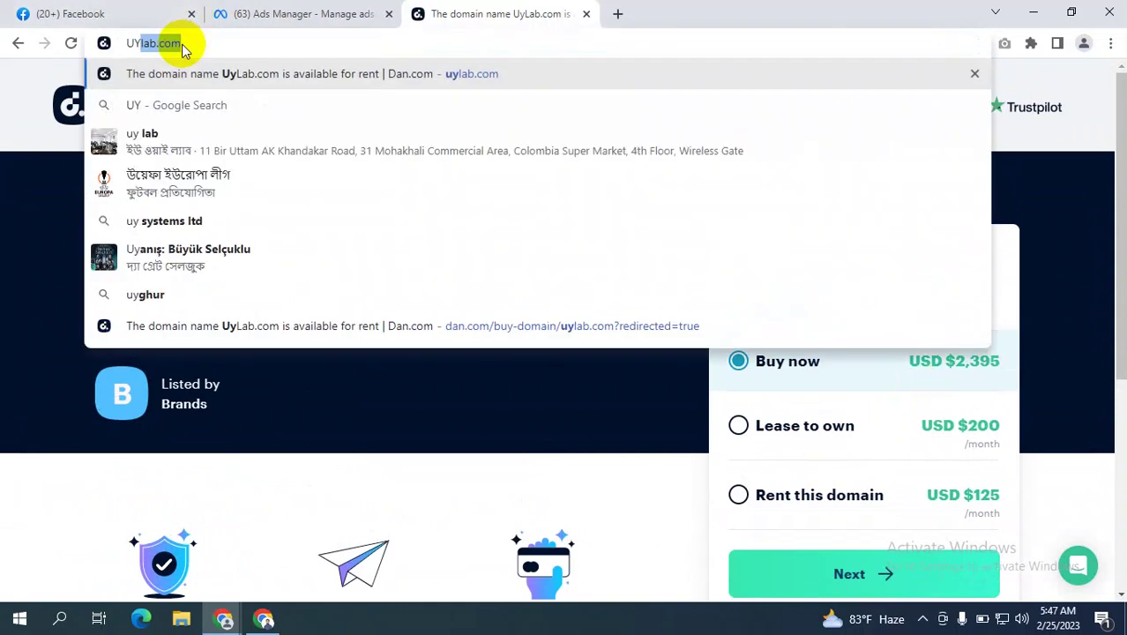
type("LAB")
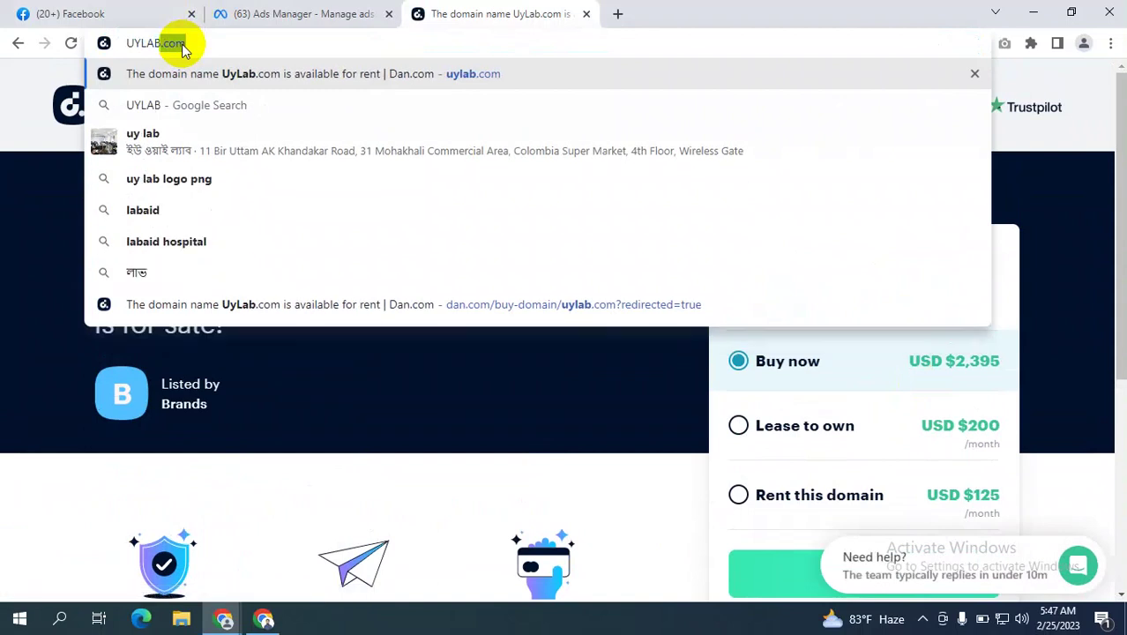
type(".ORG")
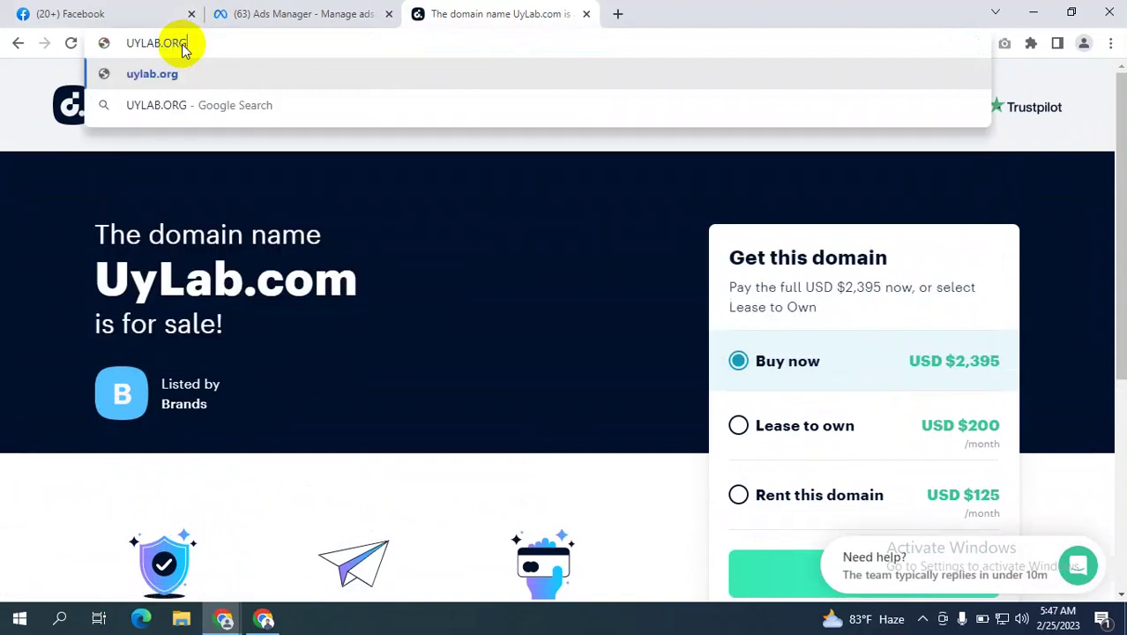
key("Return")
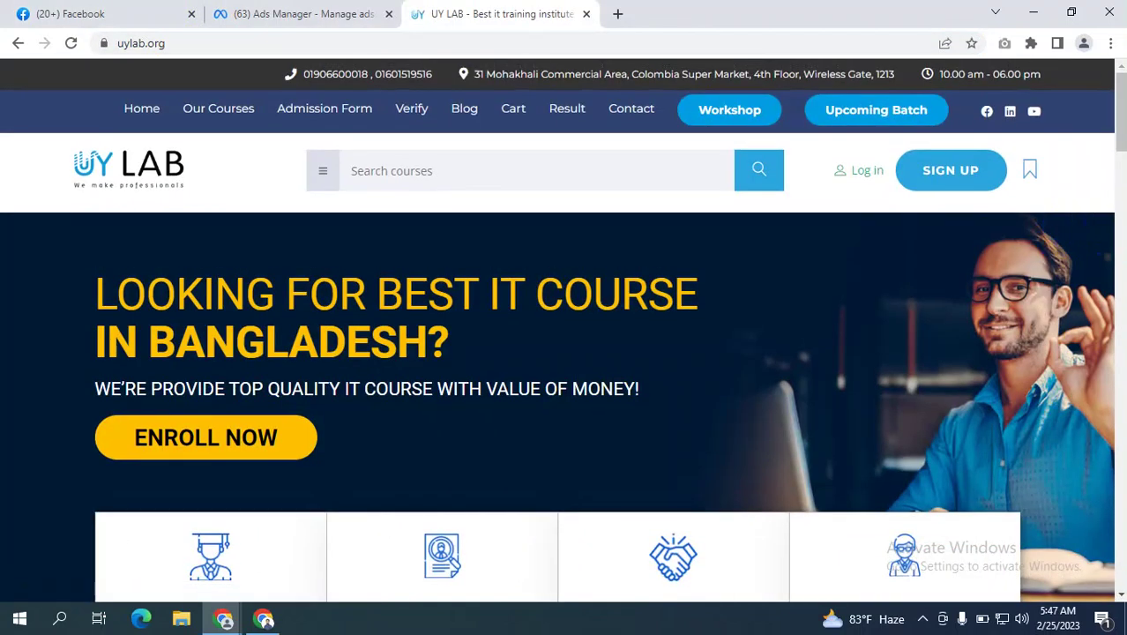
Open UY LAB's Privacy Policy page, copy its uylab.org/privacy-policy/ address, and return to the form.
left_click_drag(1120, 89, 1120, 547)
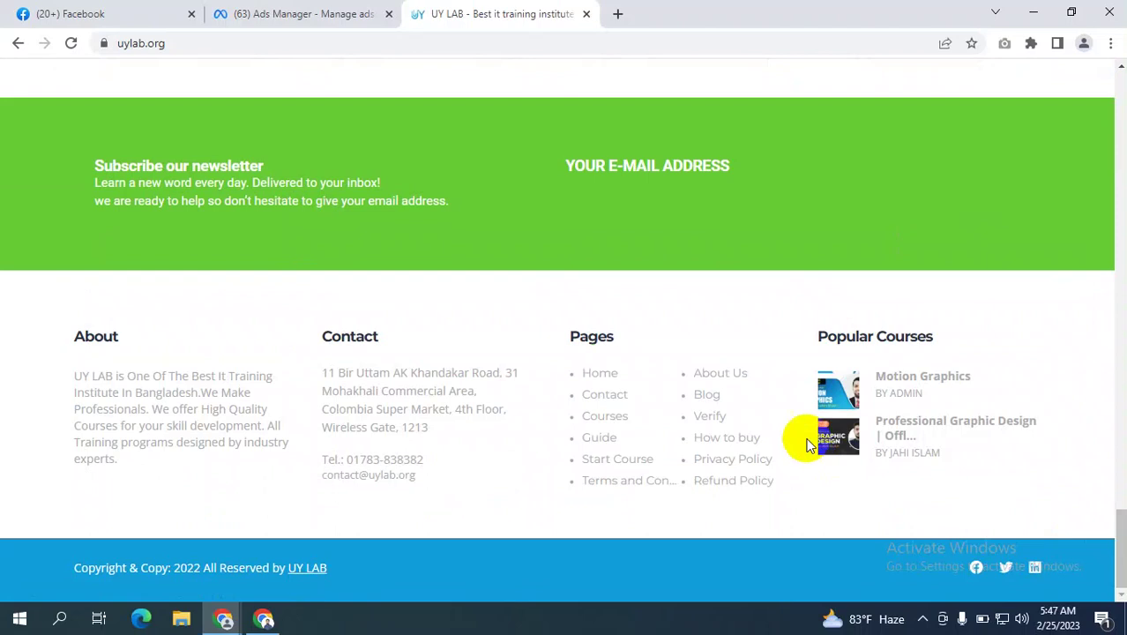
left_click(725, 462)
left_click(157, 46)
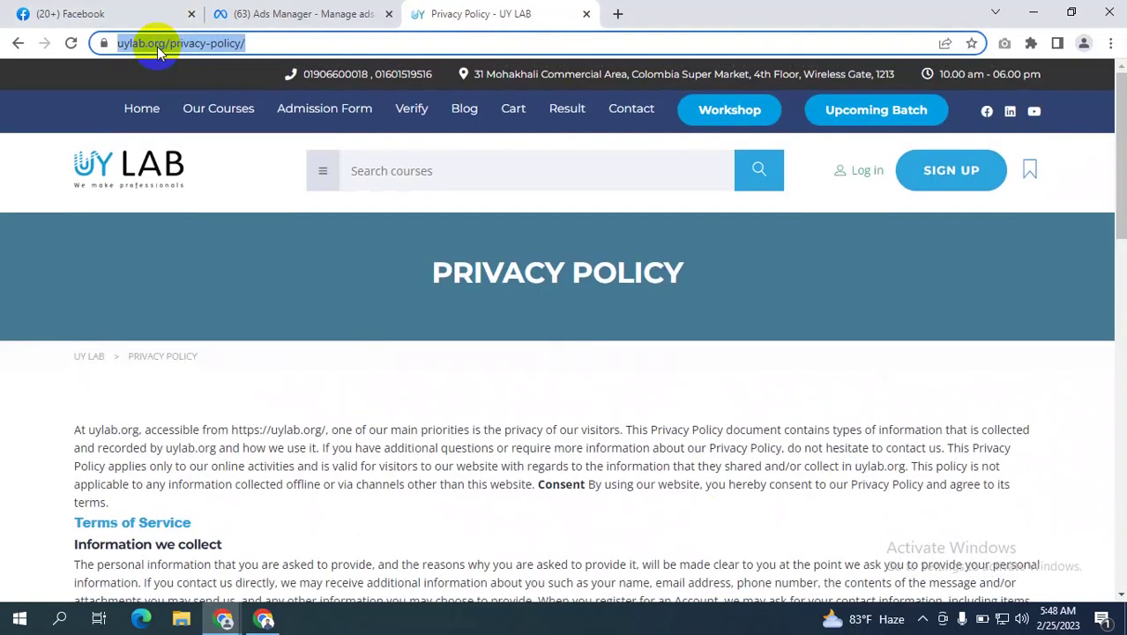
left_click(291, 12)
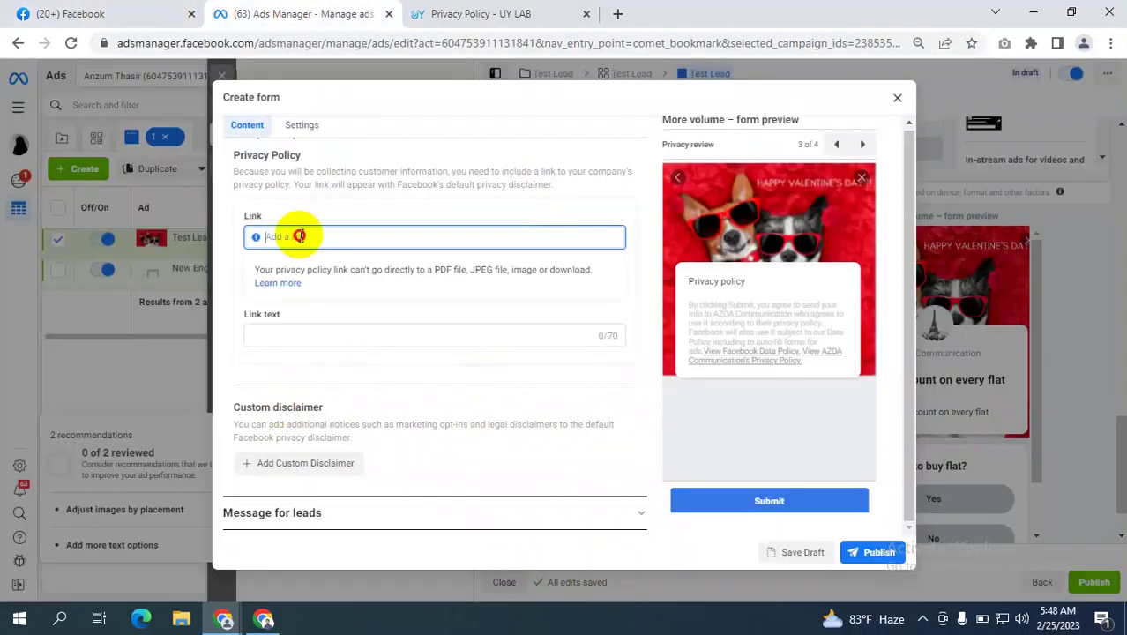
type("https://uylab.org/privacy-policy/")
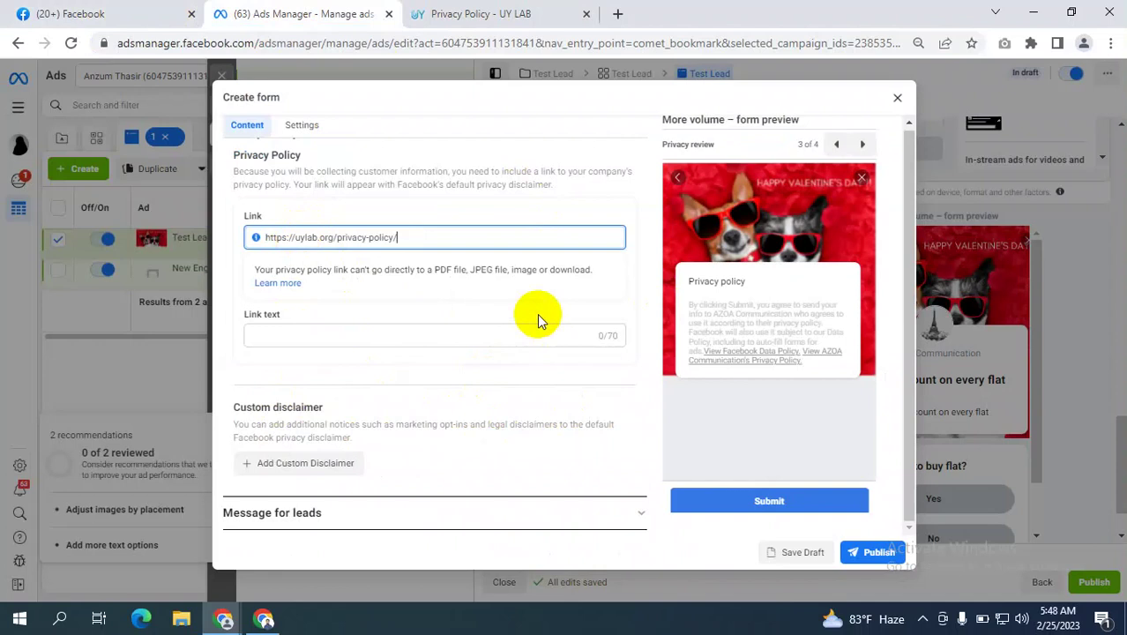
left_click(331, 335)
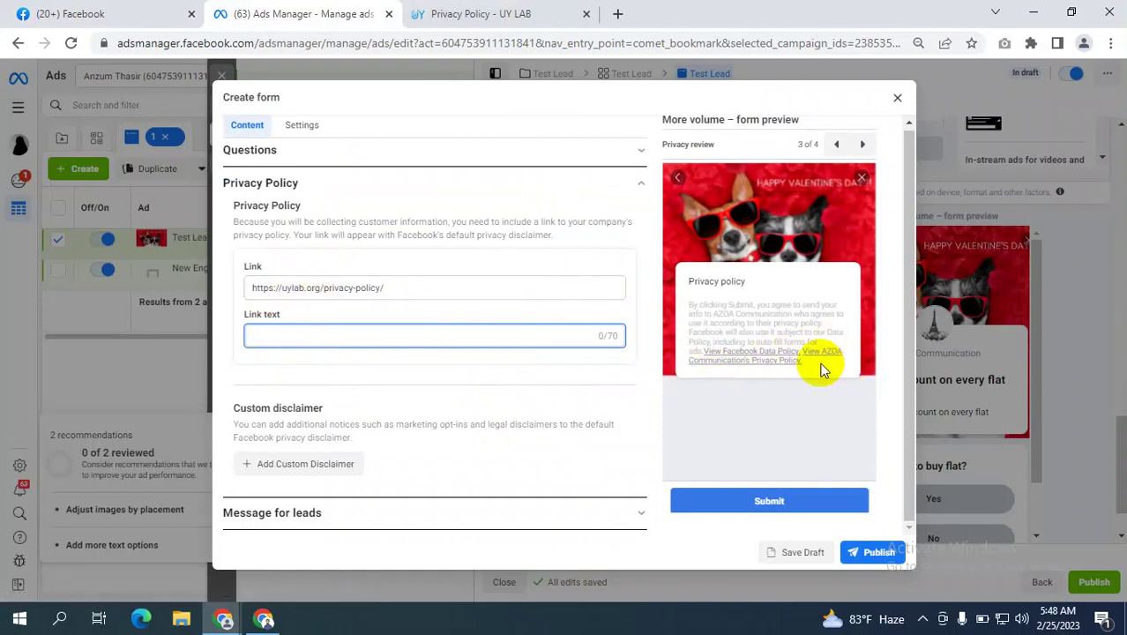
left_click_drag(811, 362, 829, 340)
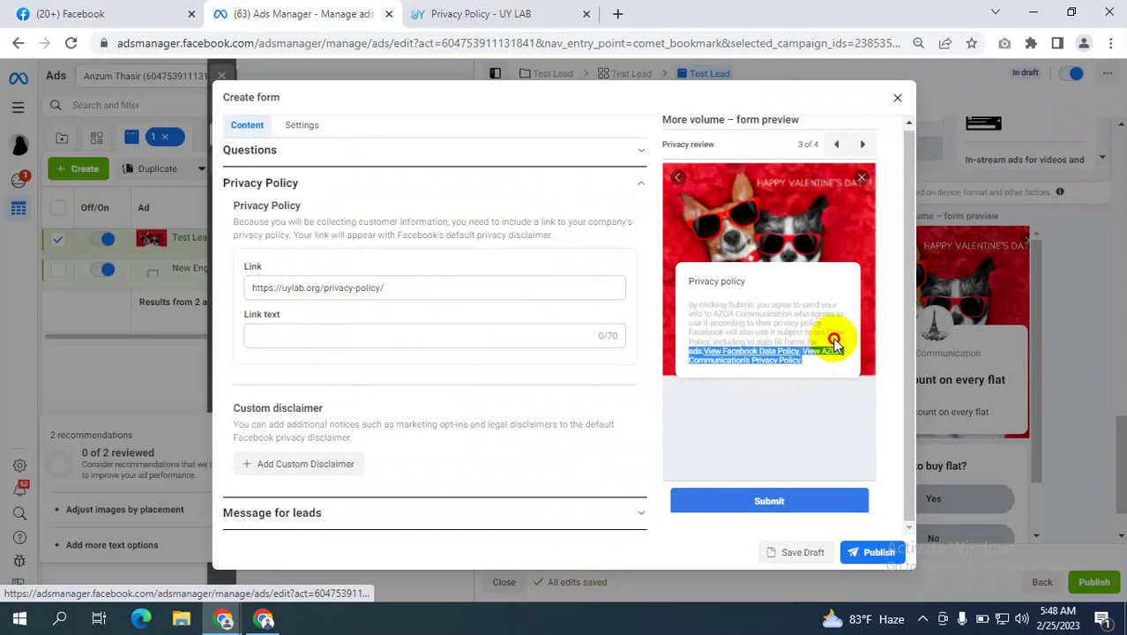
left_click(797, 357)
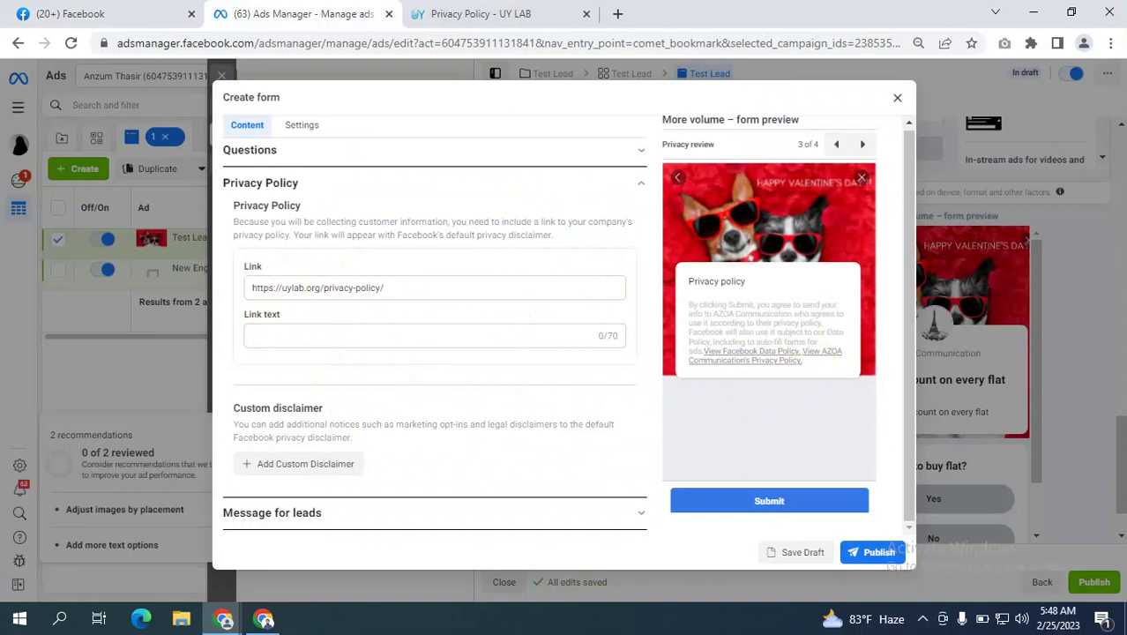
left_click_drag(398, 285, 150, 297)
key("ctrl+c")
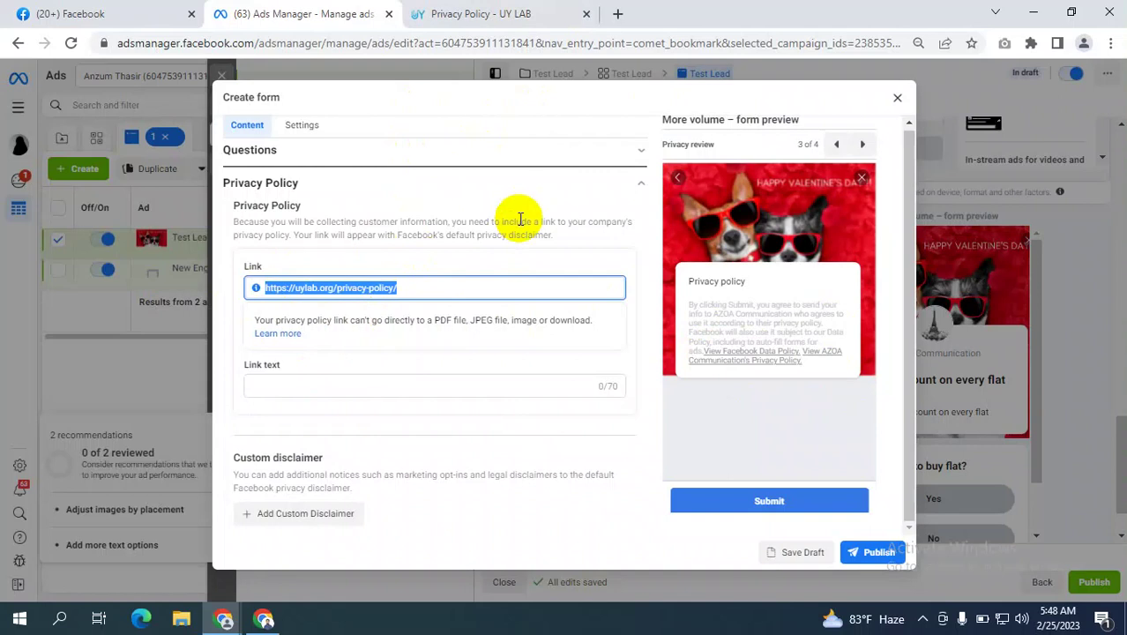
In a new browser tab, search Google for 'privacy policy generator'.
left_click(490, 12)
left_click(618, 15)
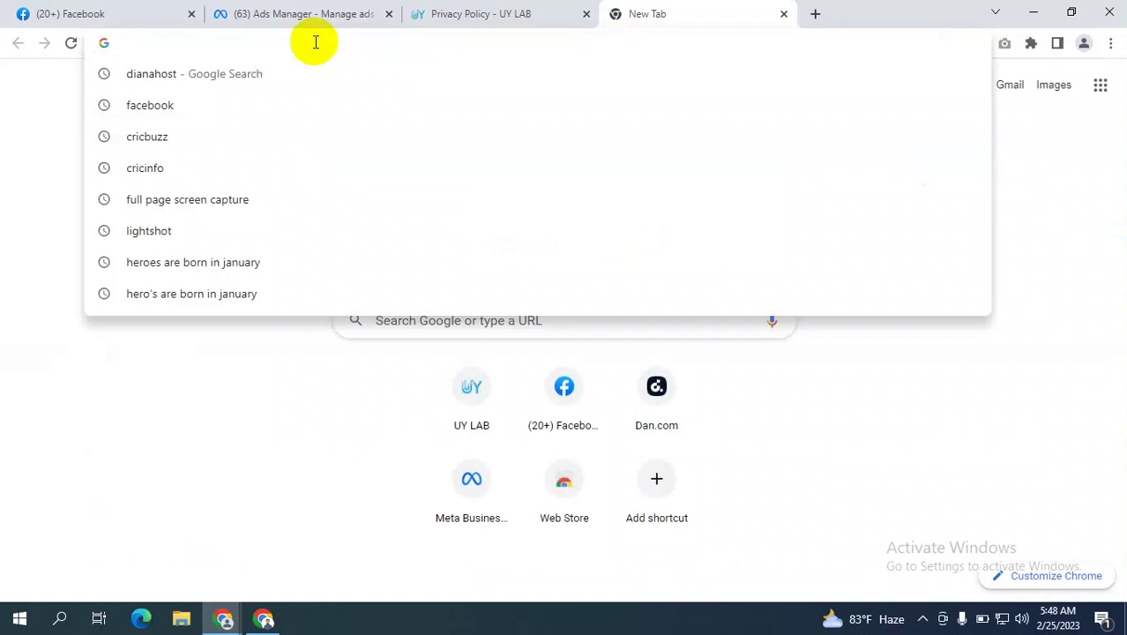
type("privacy")
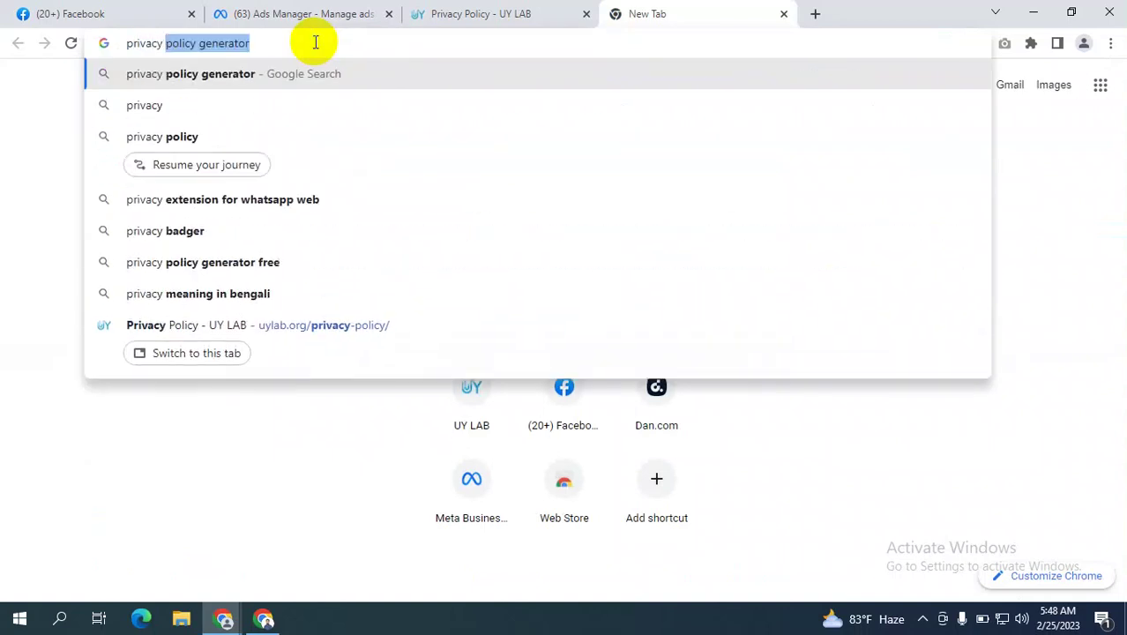
key("Return")
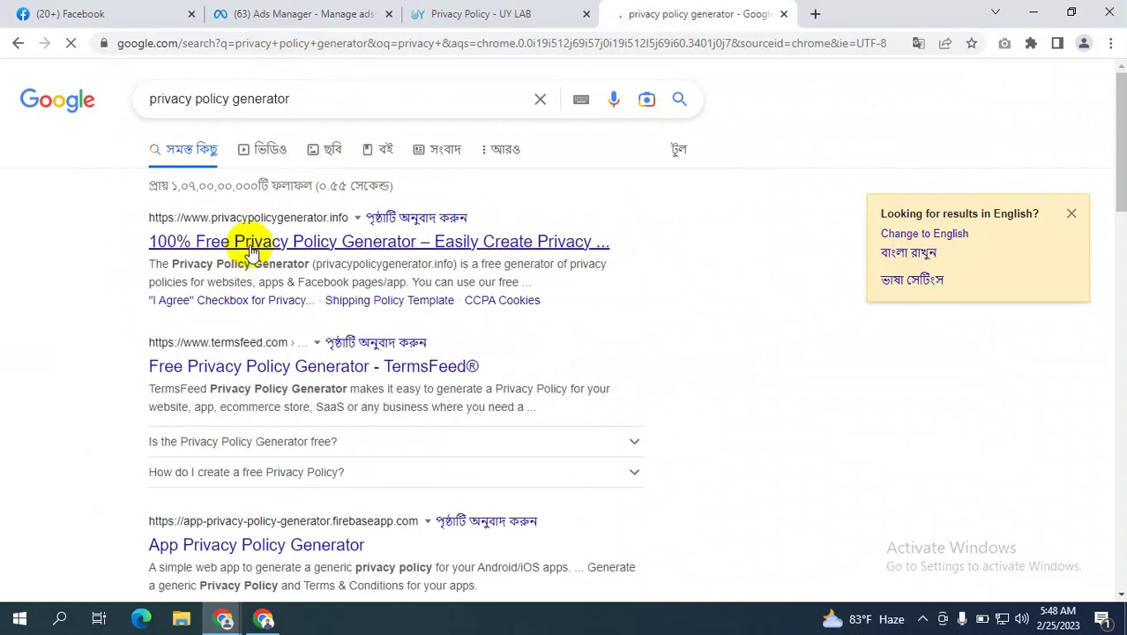
Open the first result, privacypolicygenerator.info, in its own tab, then return to the ad form.
right_click(284, 248)
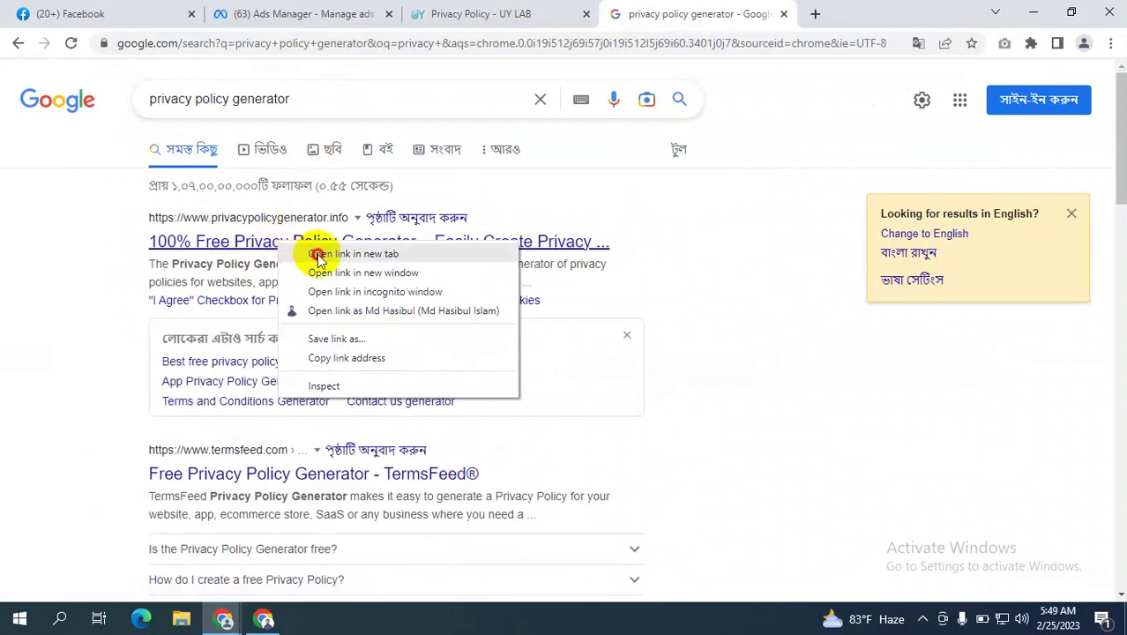
left_click(318, 253)
left_click(785, 13)
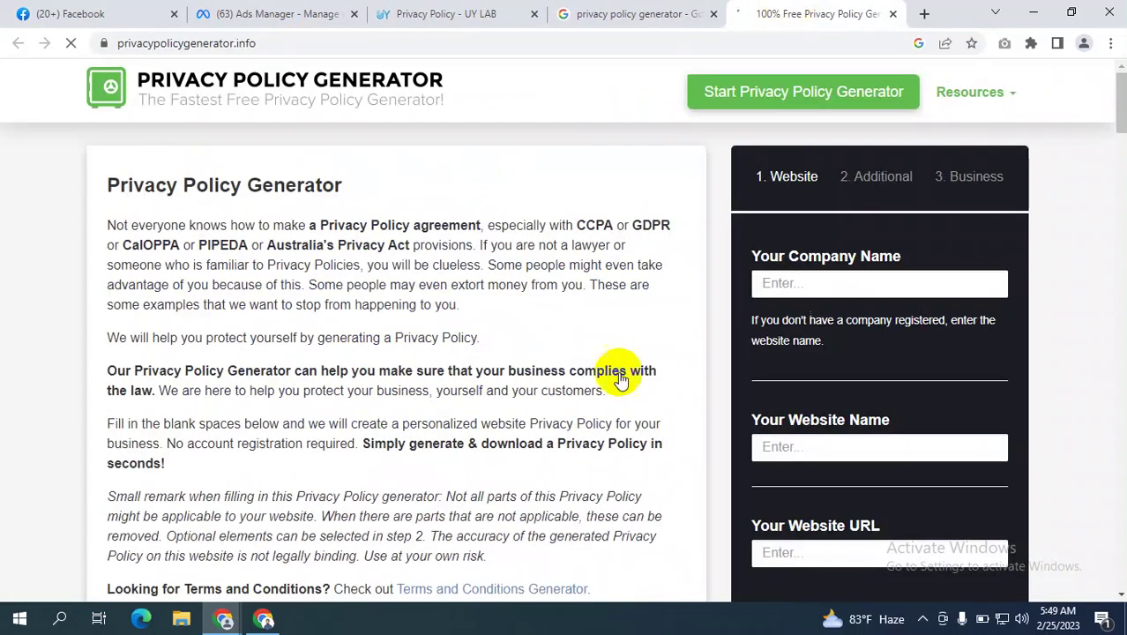
scroll(863, 272, "down", 1)
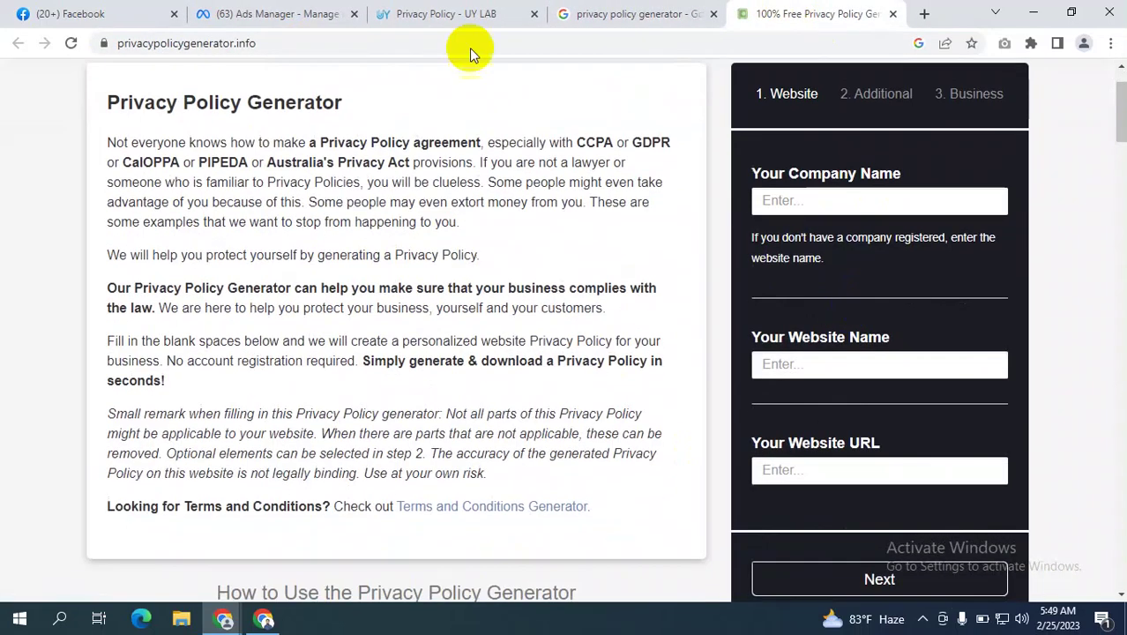
left_click(280, 13)
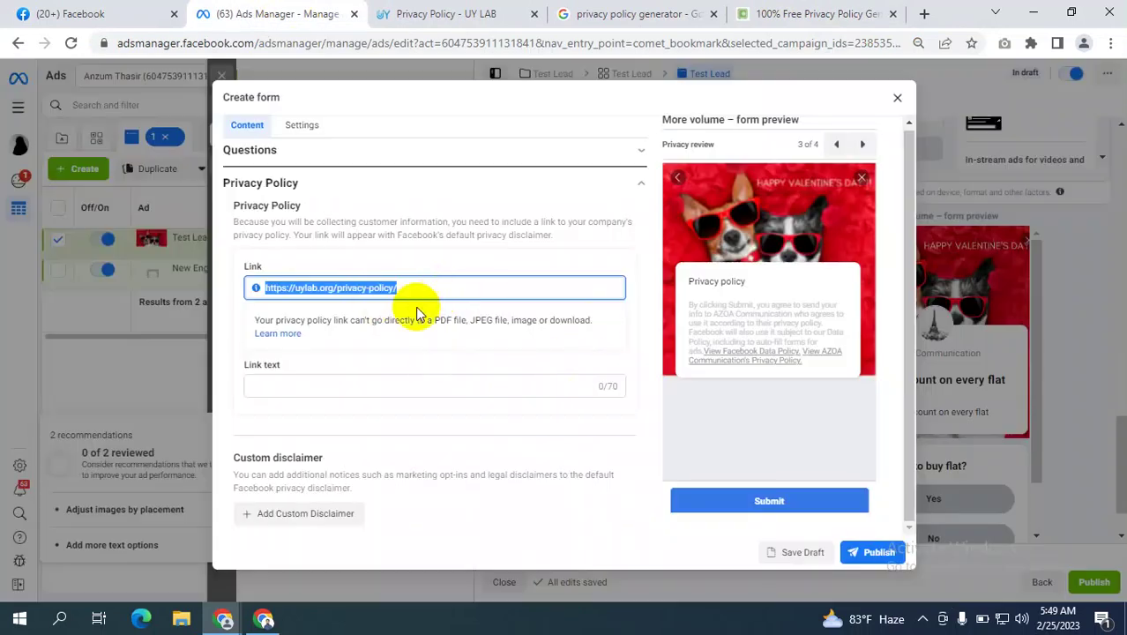
left_click(155, 316)
key("BackSpace")
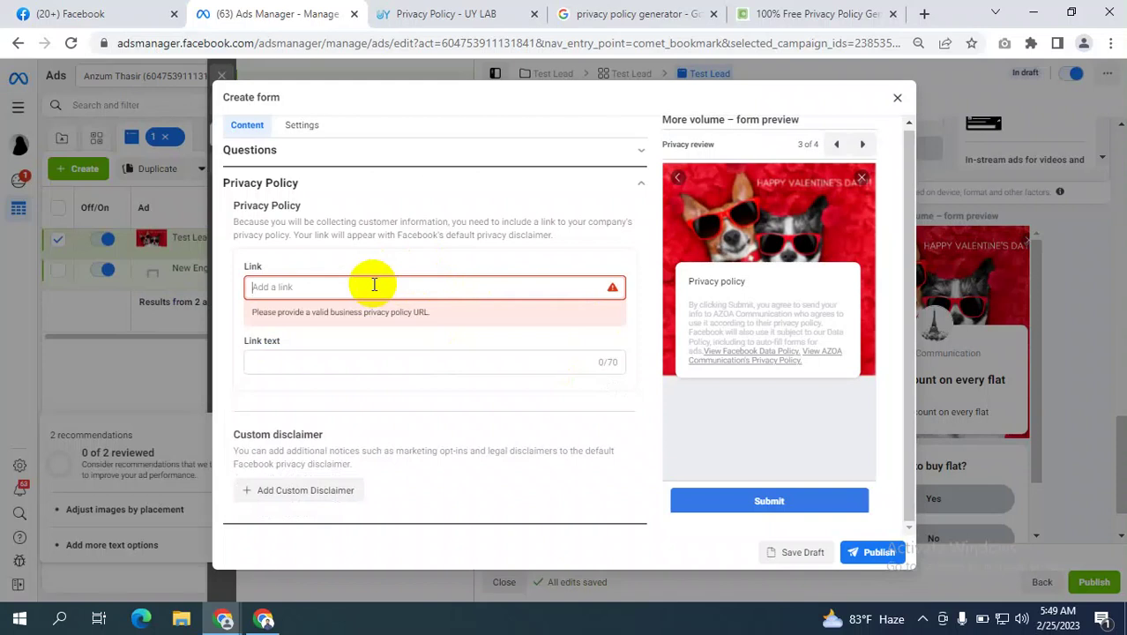
key("ctrl+v")
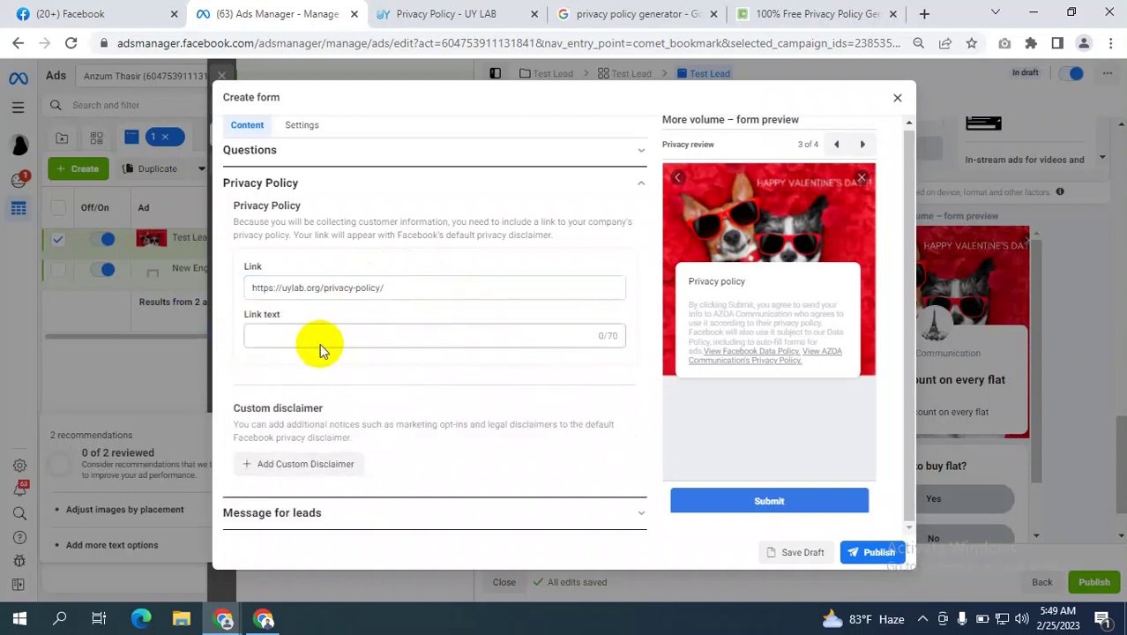
Enter 'agsgas' as the privacy link text and expand the Message for leads section.
left_click(285, 335)
type("agsgas")
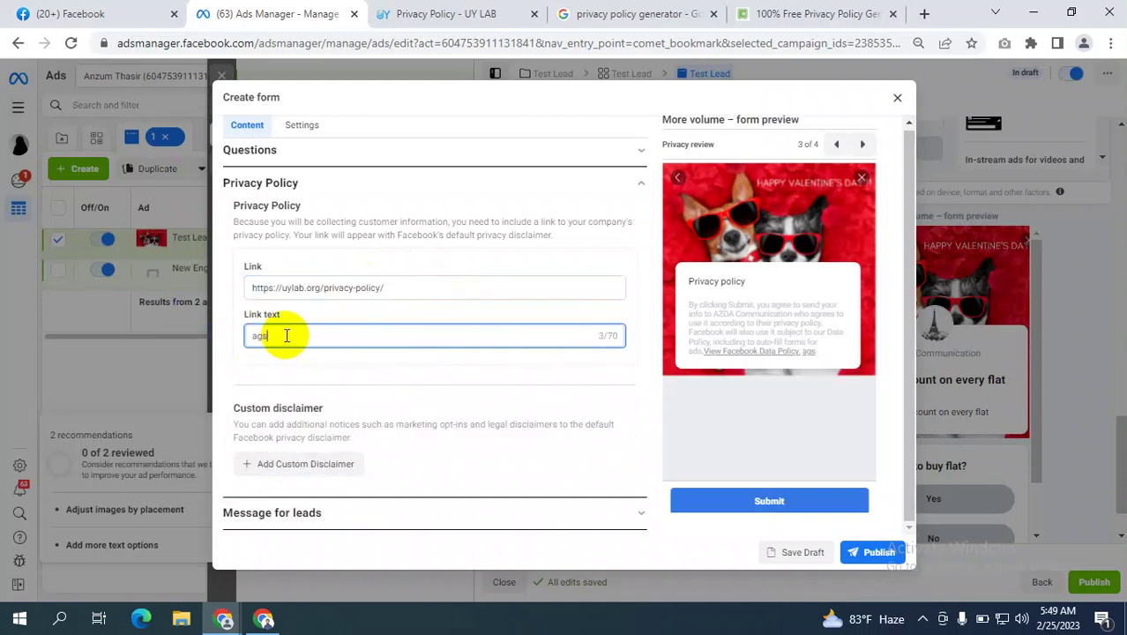
left_click(390, 523)
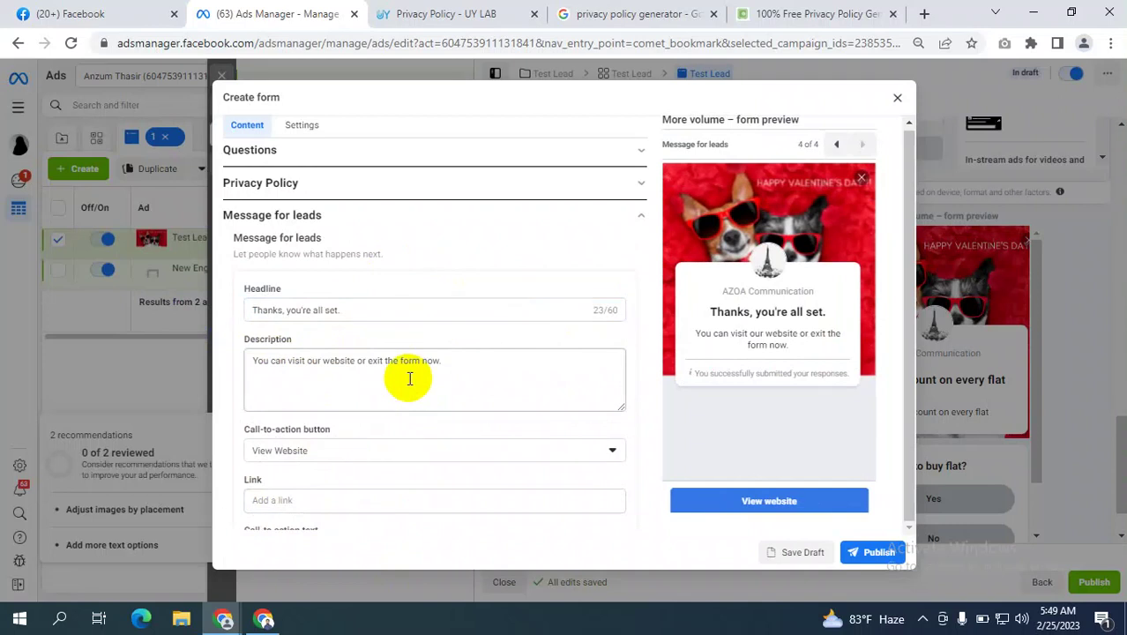
left_click_drag(356, 310, 261, 306)
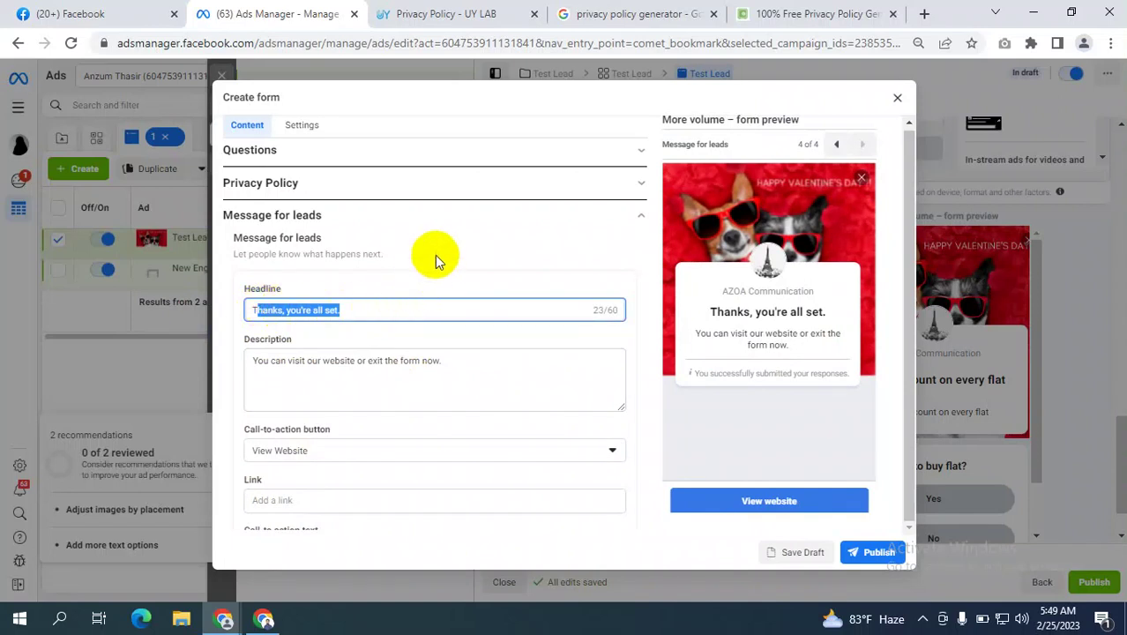
left_click(435, 253)
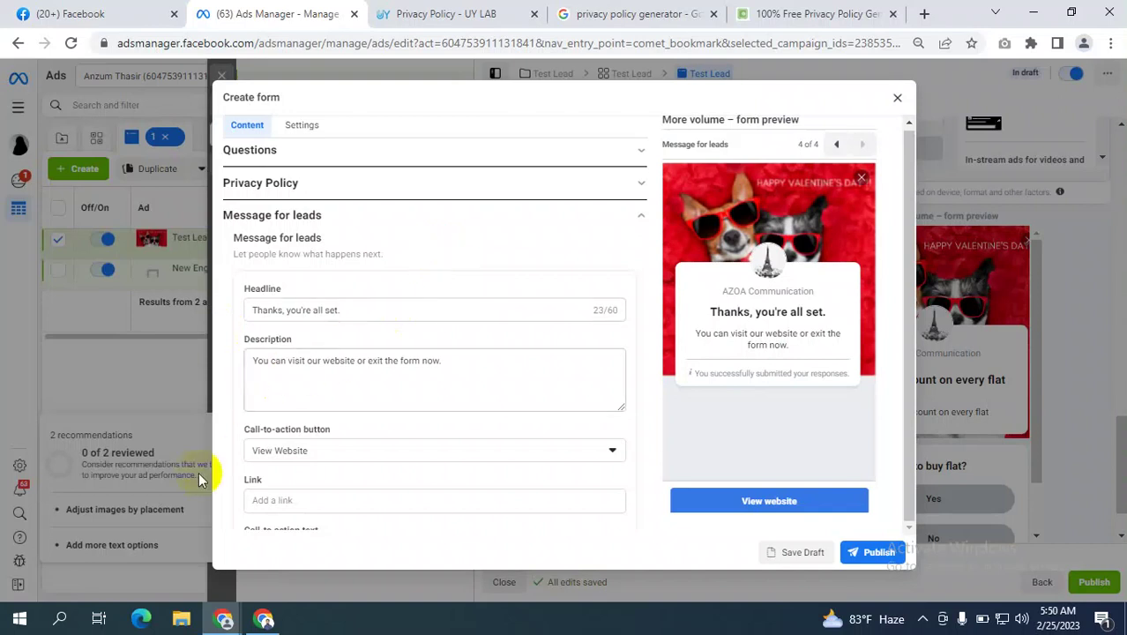
scroll(356, 415, "down", 2)
scroll(356, 414, "down", 1)
scroll(395, 401, "up", 3)
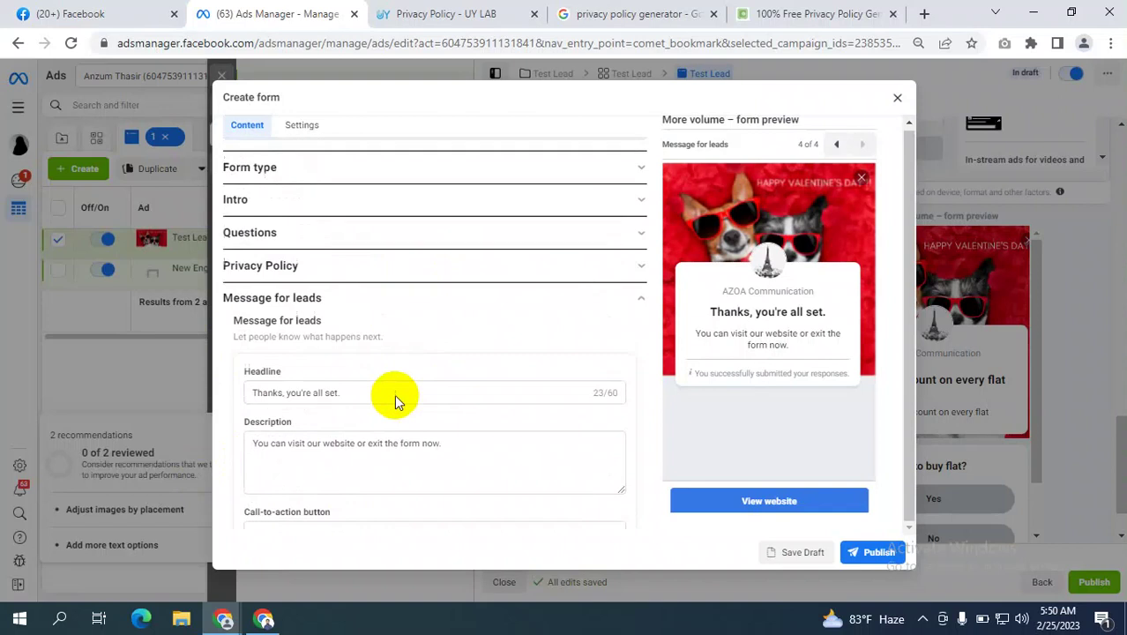
scroll(394, 401, "down", 3)
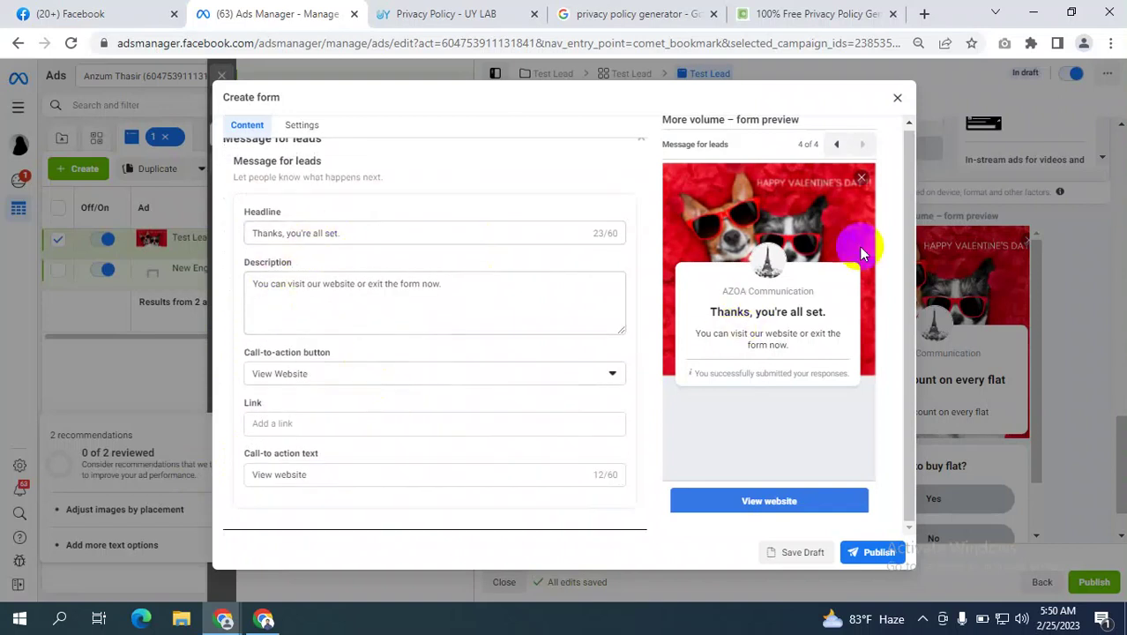
left_click_drag(349, 236, 221, 232)
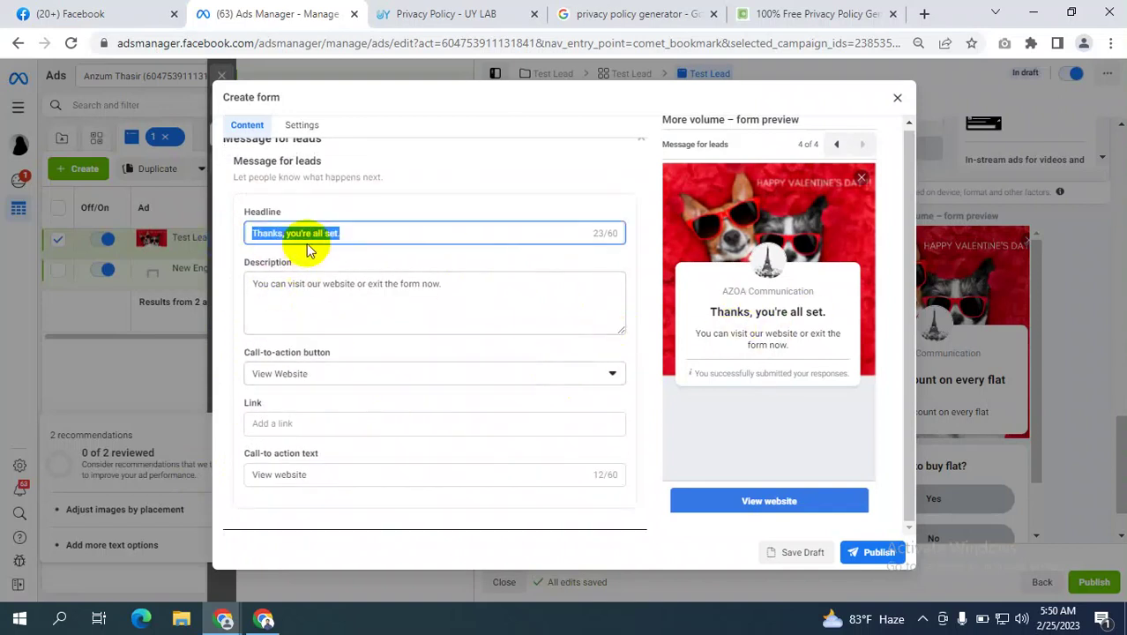
left_click_drag(483, 284, 264, 284)
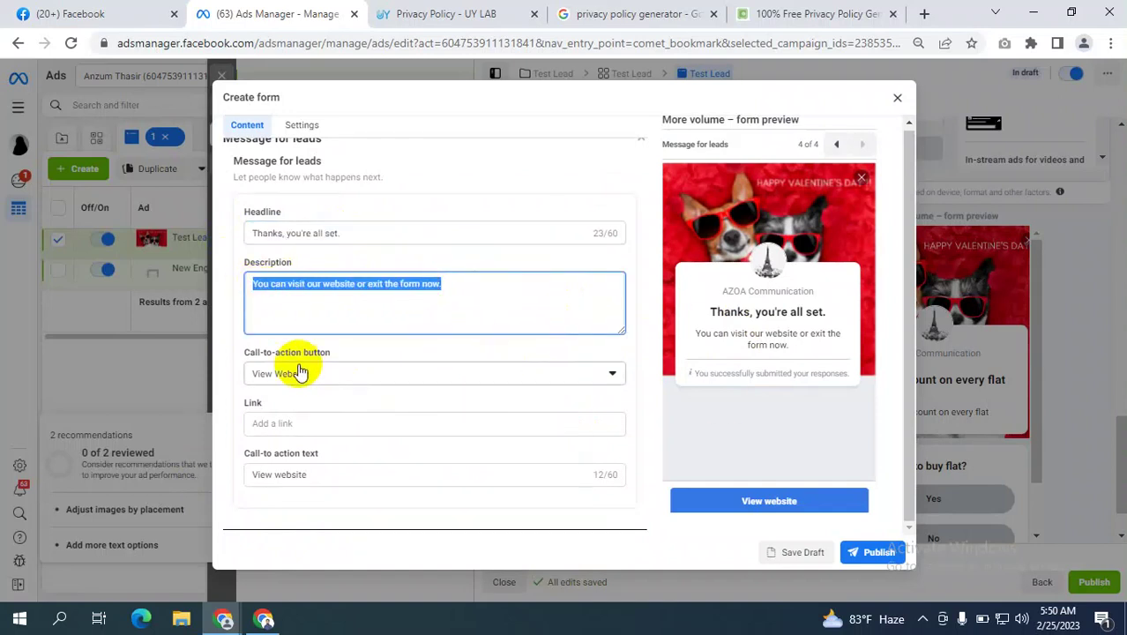
left_click(365, 375)
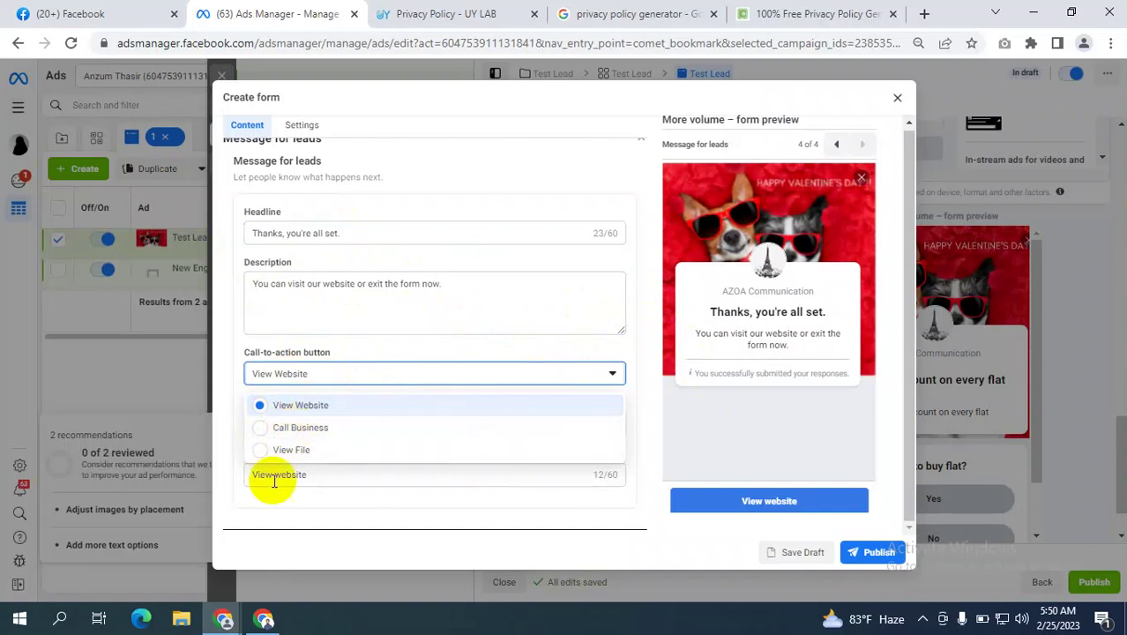
left_click(650, 361)
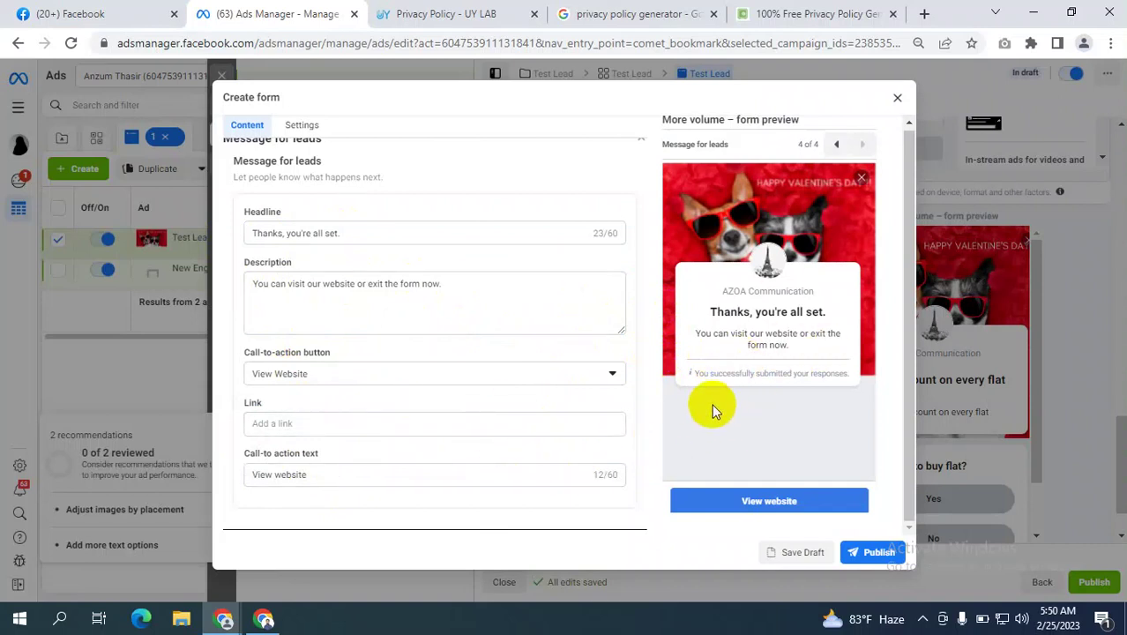
Fill the missing completion link with the pasted privacy policy URL after a failed publish.
left_click(877, 552)
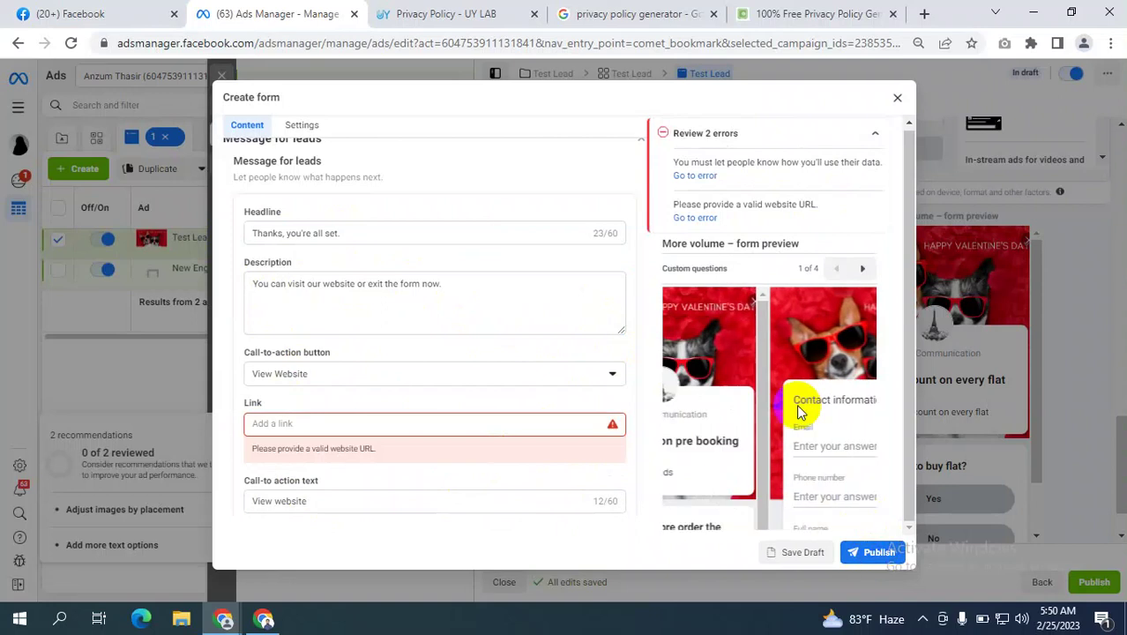
left_click(297, 425)
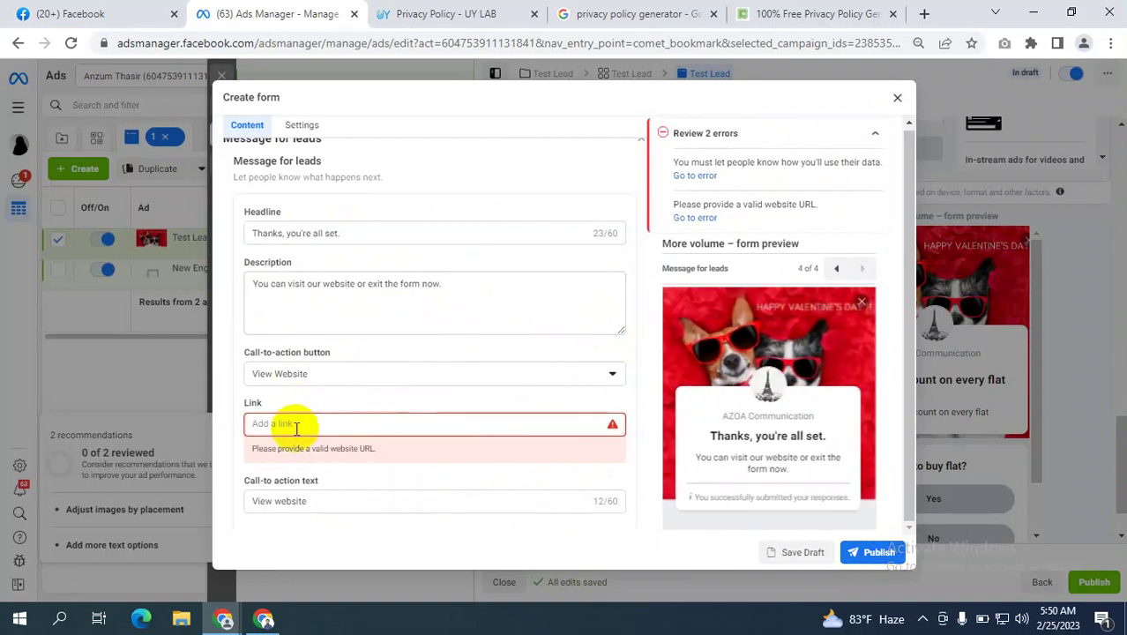
type("https://uylab.org/privacy-policy/")
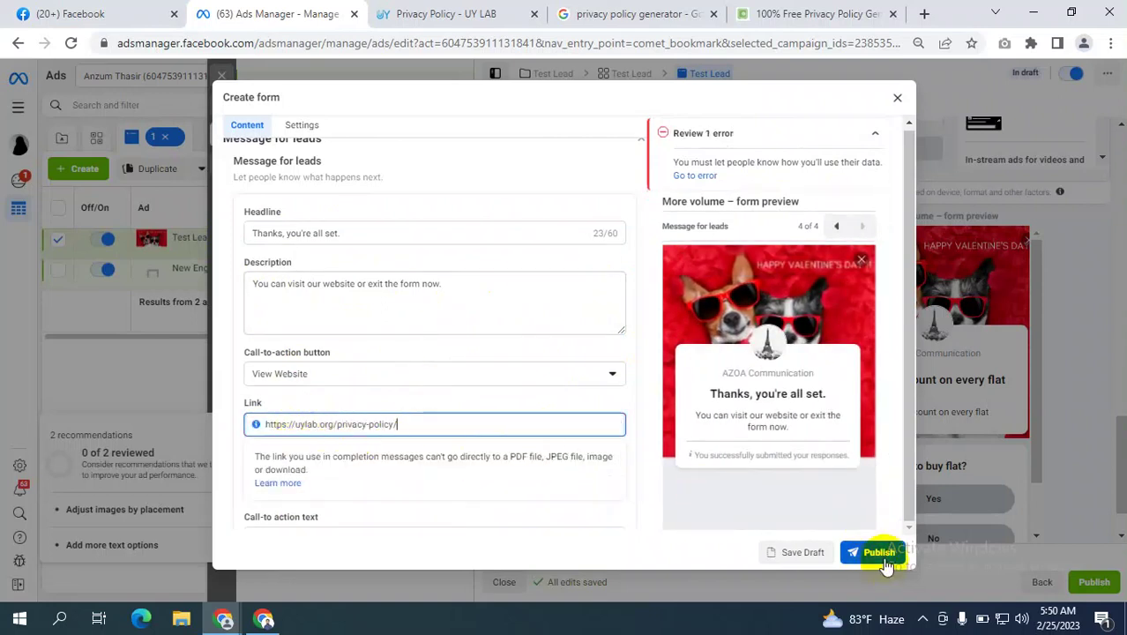
left_click(879, 554)
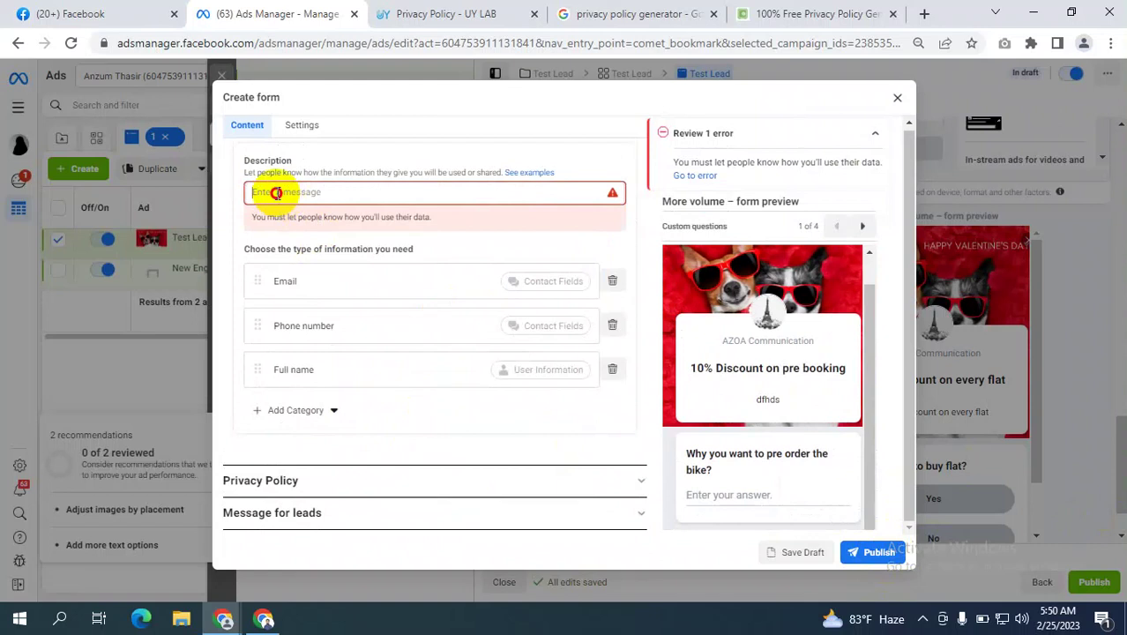
Enter 'sdhgsdrhfdjs' as the data-use description and publish the instant form.
left_click(282, 191)
type("sdhgsdrhfdjs")
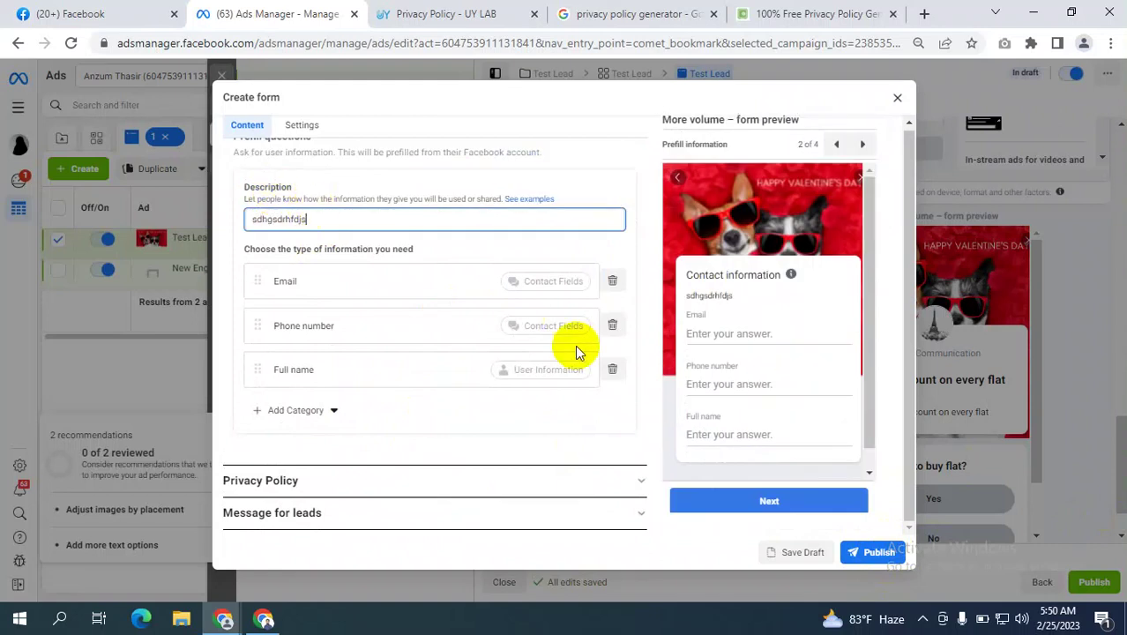
left_click(873, 553)
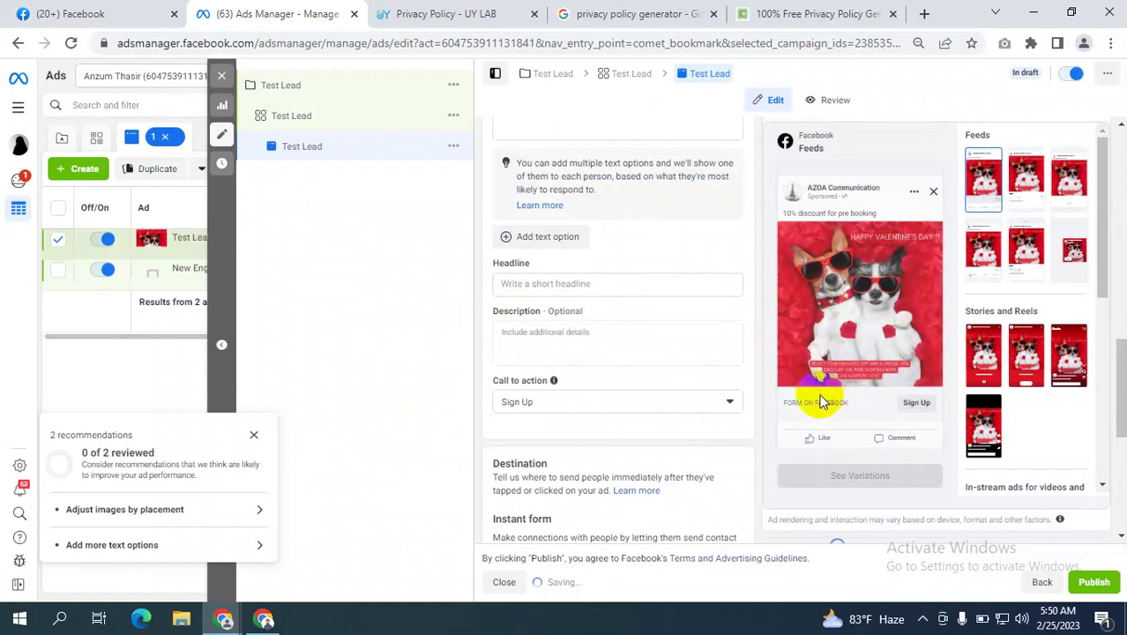
Advance the form preview to its 4 of 4 thank-you screen and close the 2 recommendations card.
scroll(979, 397, "down", 5)
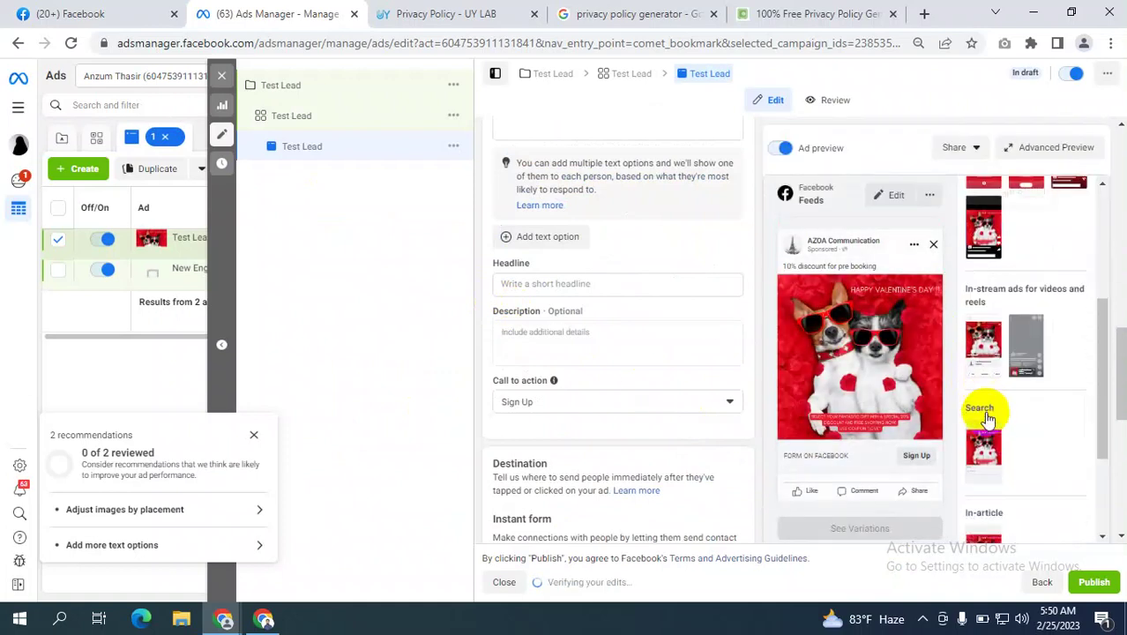
scroll(990, 427, "down", 6)
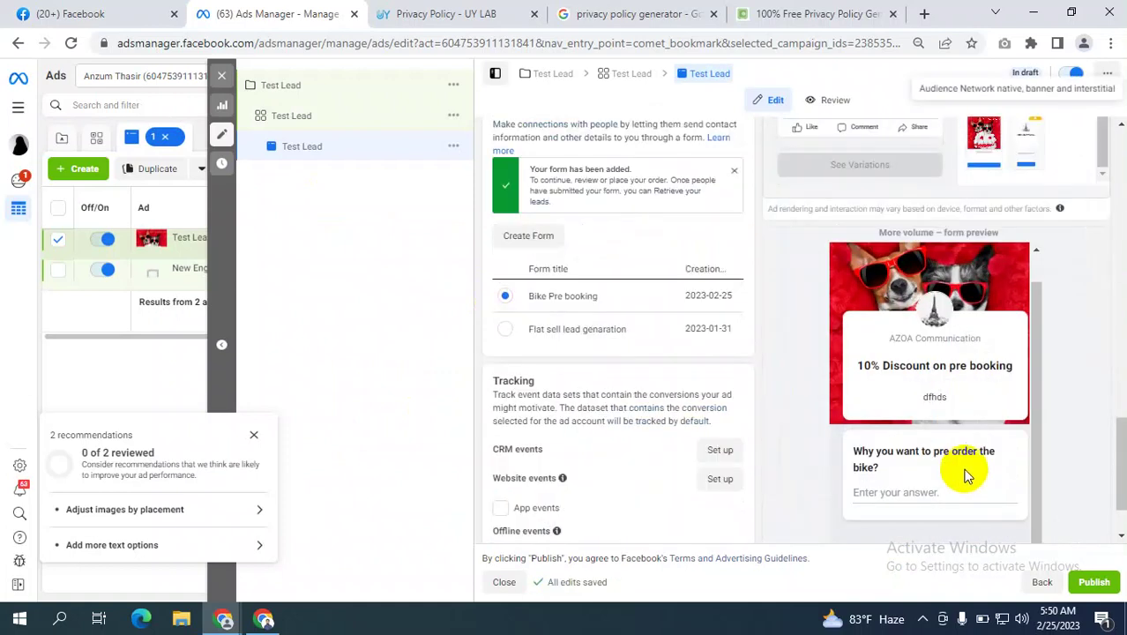
scroll(935, 396, "down", 2)
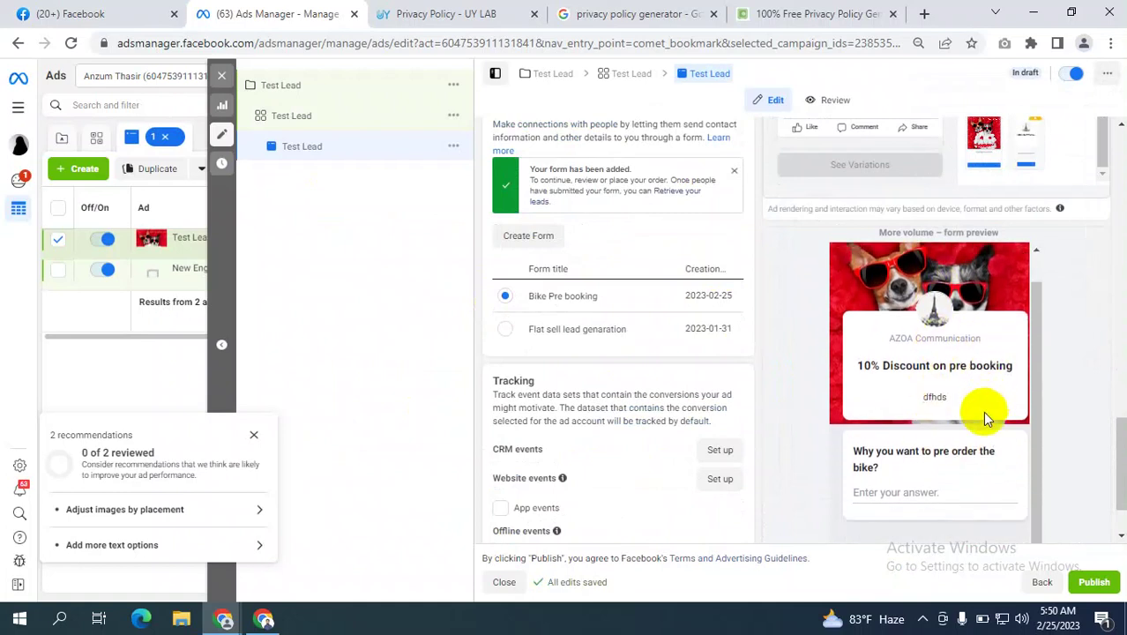
scroll(1059, 408, "down", 3)
left_click(1029, 533)
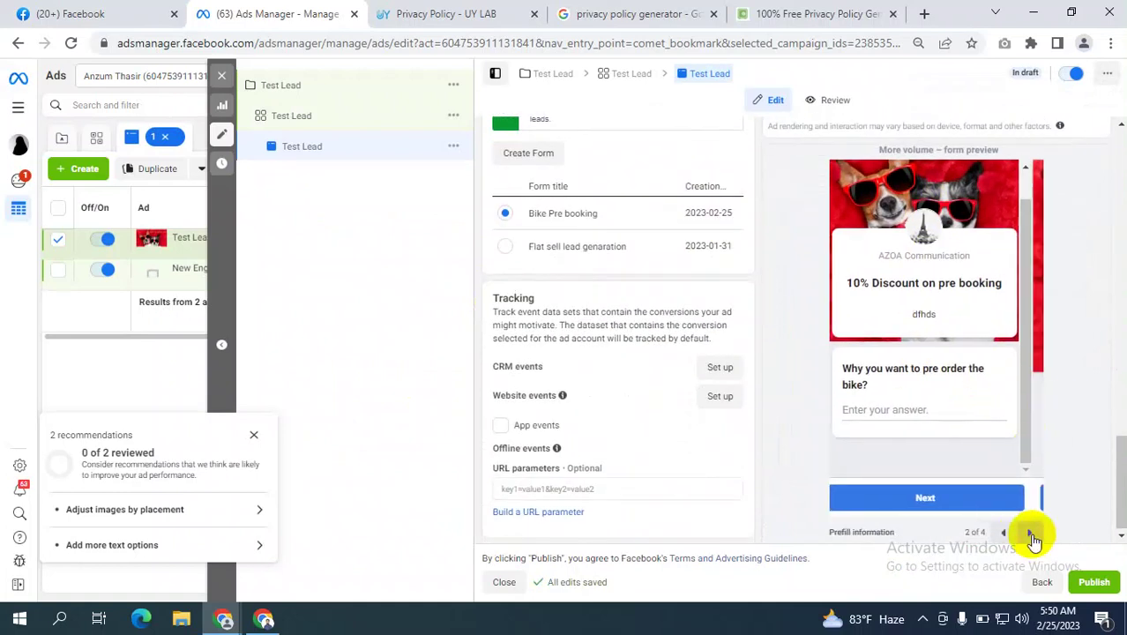
left_click(1030, 533)
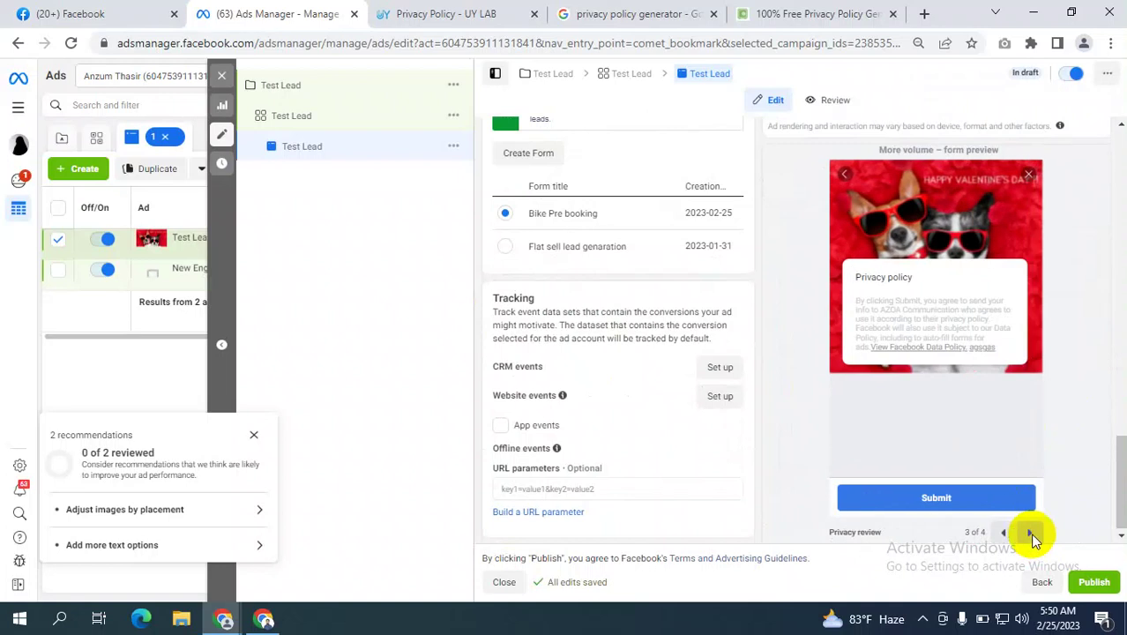
left_click(1030, 534)
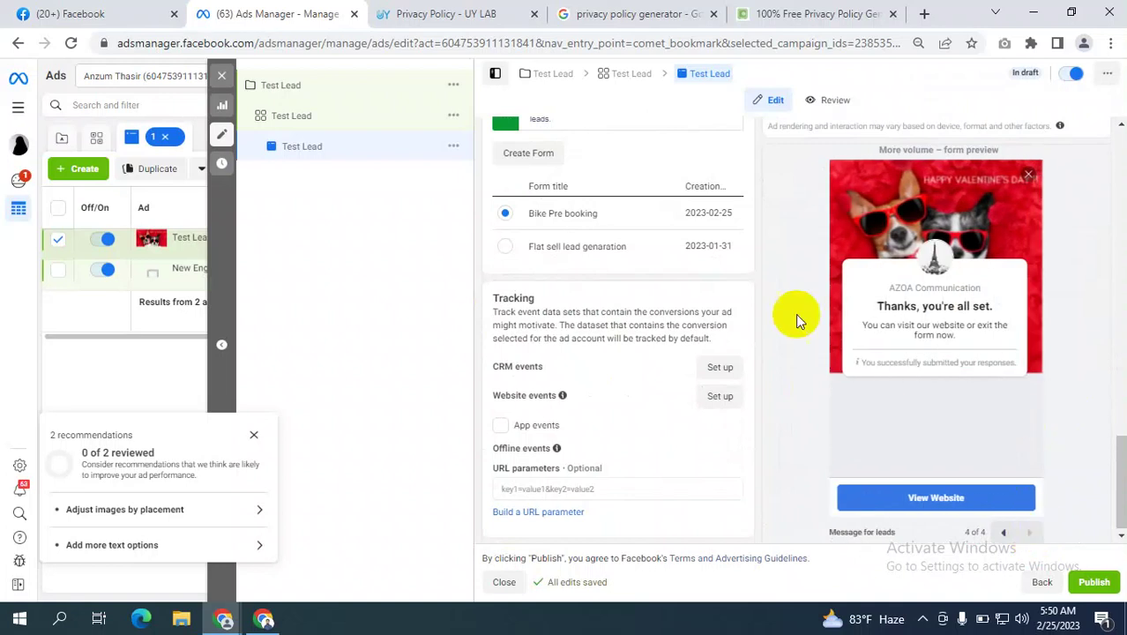
scroll(685, 315, "up", 5)
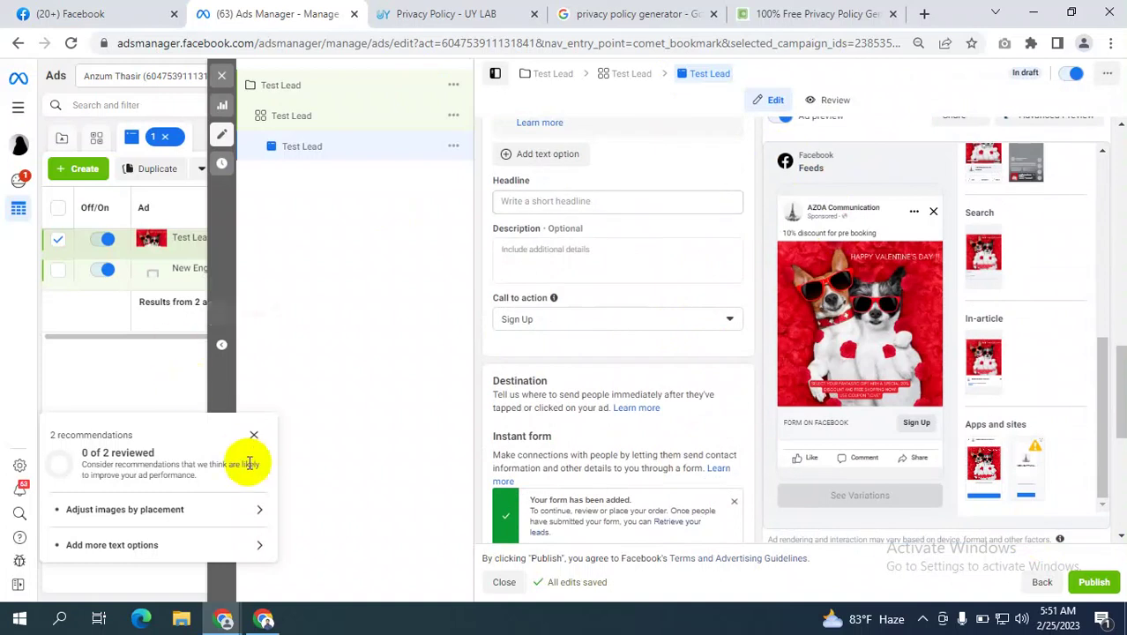
left_click(254, 435)
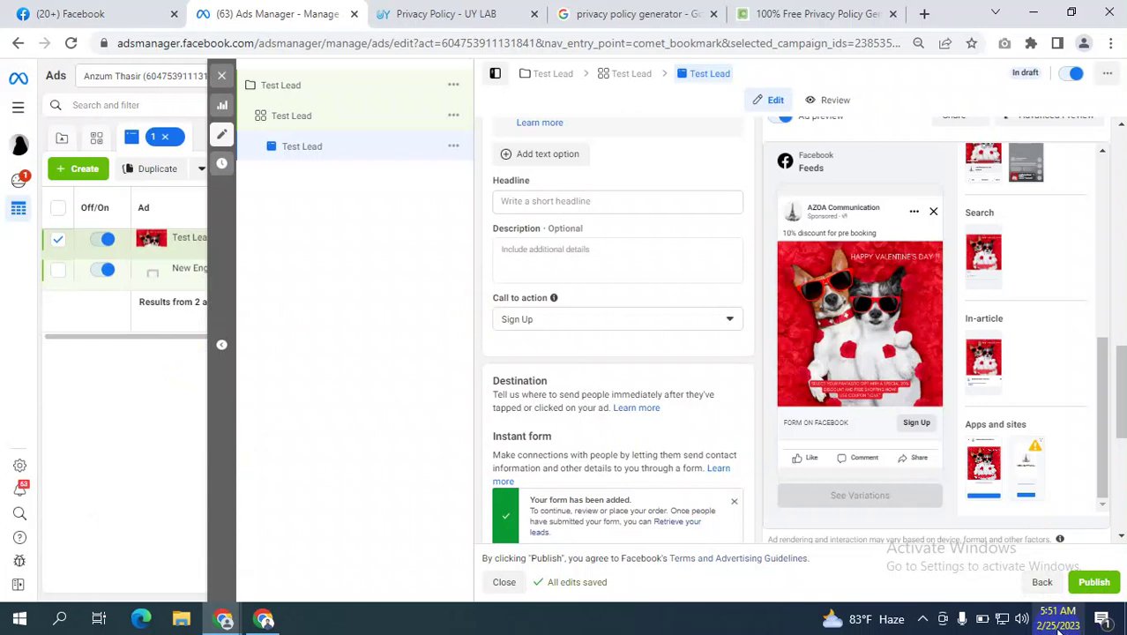
left_click(803, 13)
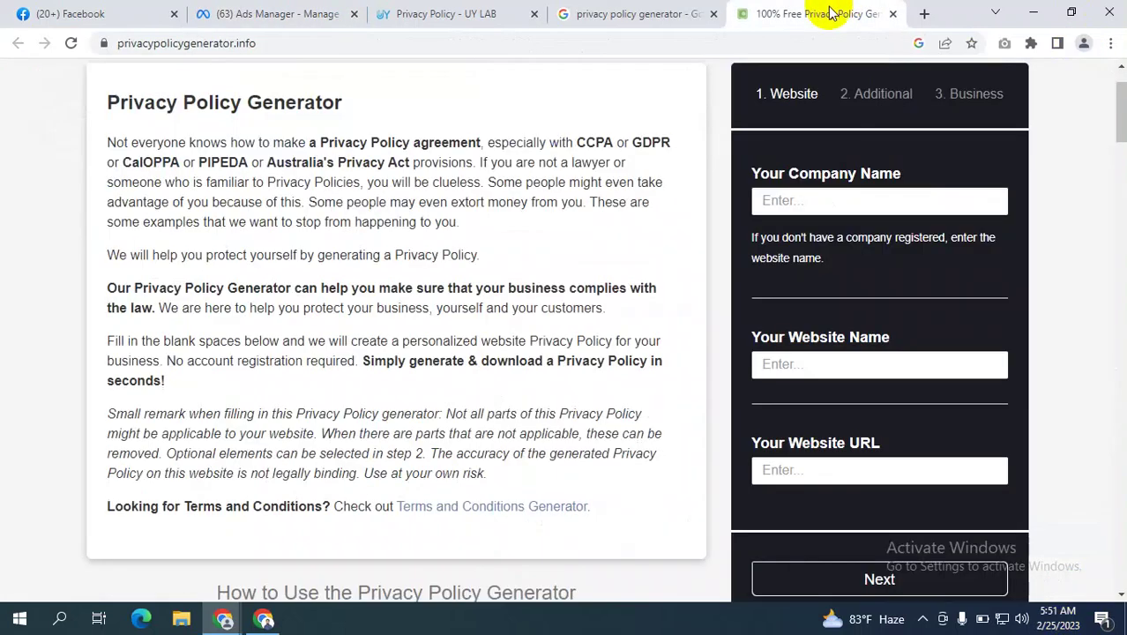
scroll(573, 212, "up", 1)
scroll(565, 212, "down", 9)
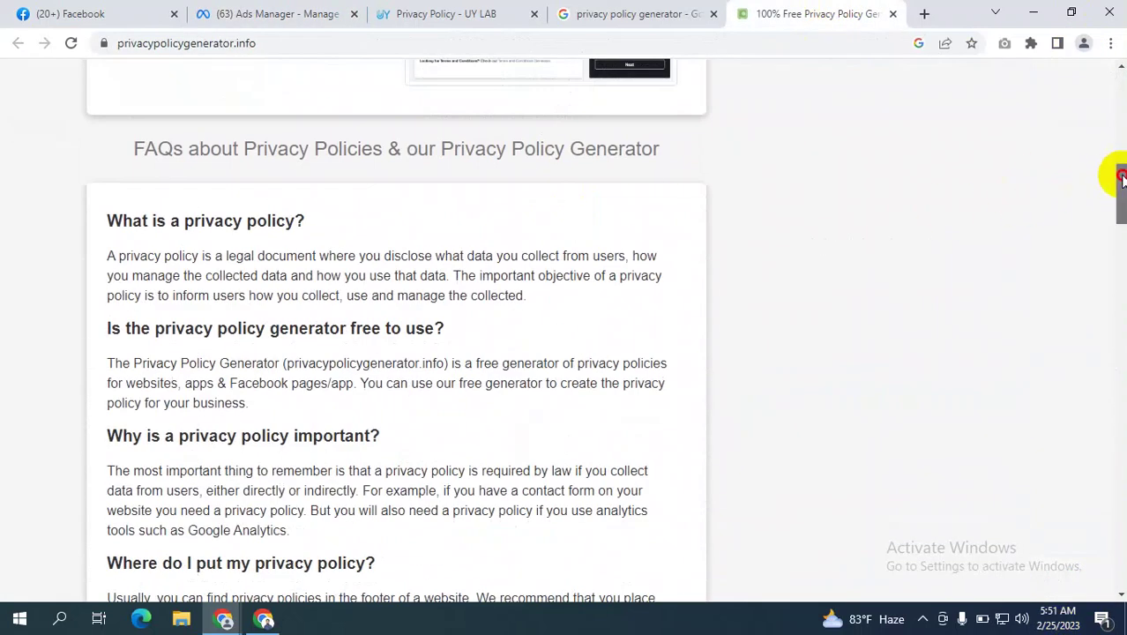
left_click_drag(1119, 172, 1120, 87)
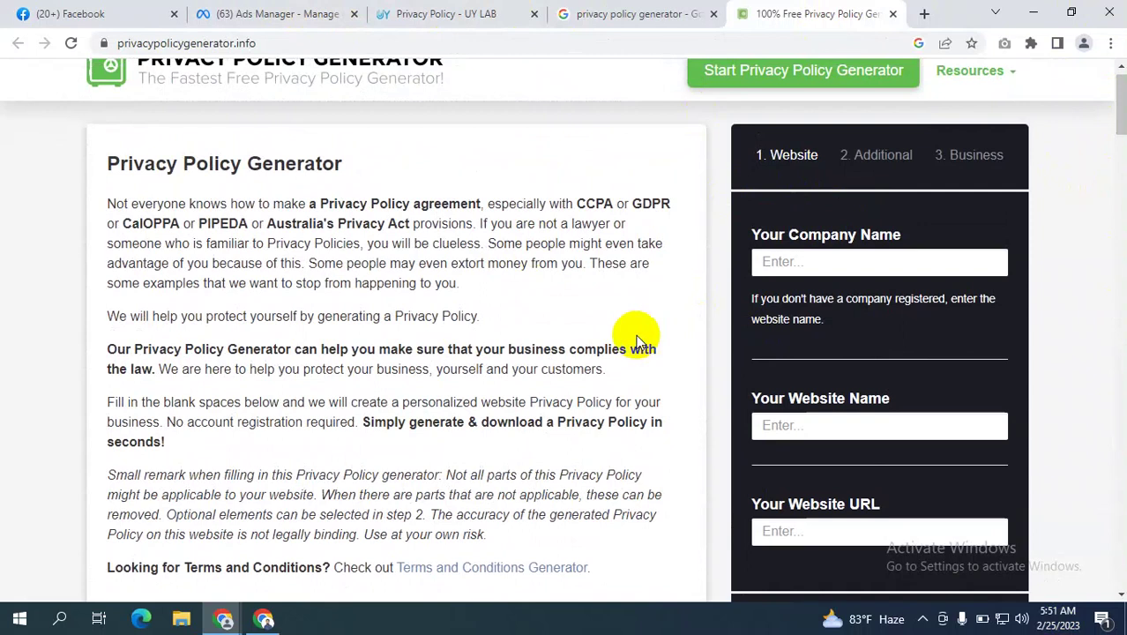
left_click(299, 10)
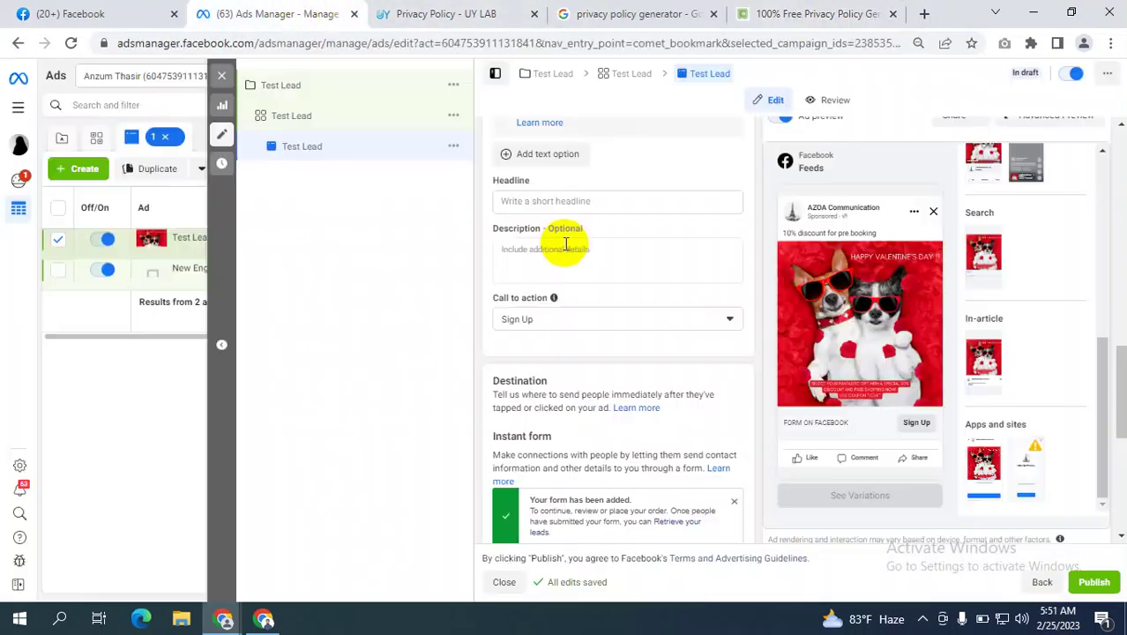
left_click(832, 277)
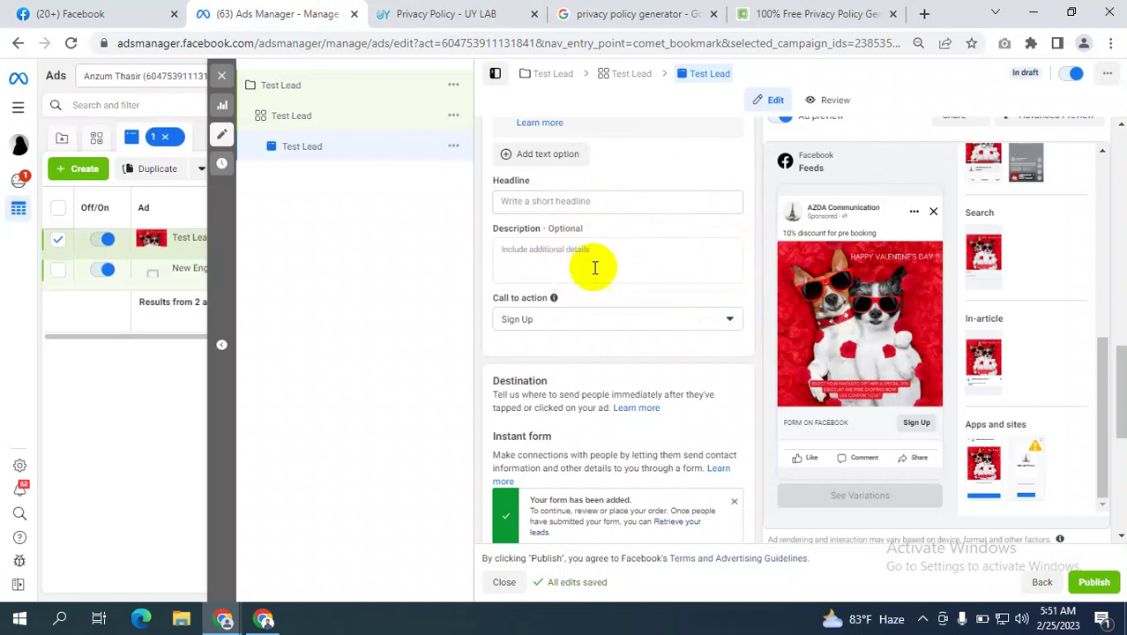
mouse_move(590, 228)
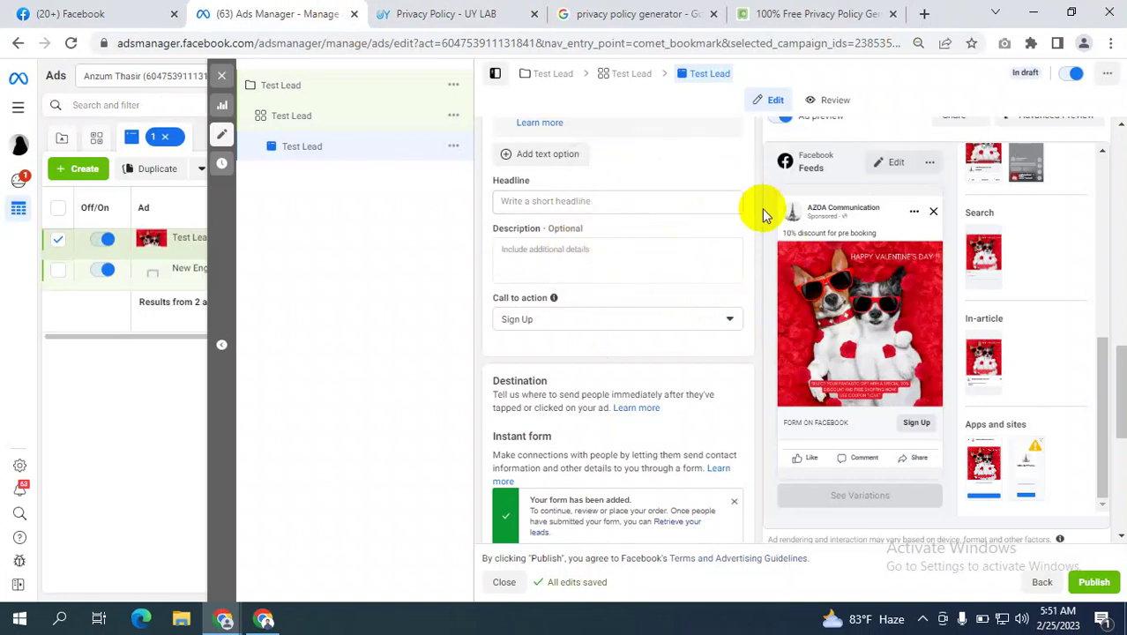
left_click(813, 13)
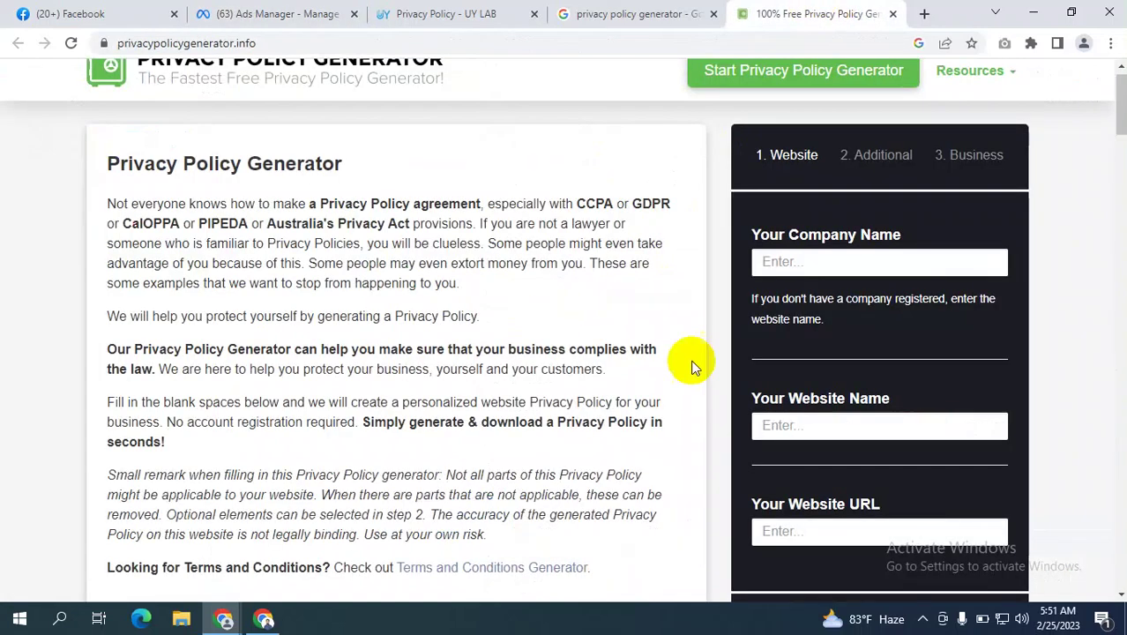
left_click(265, 13)
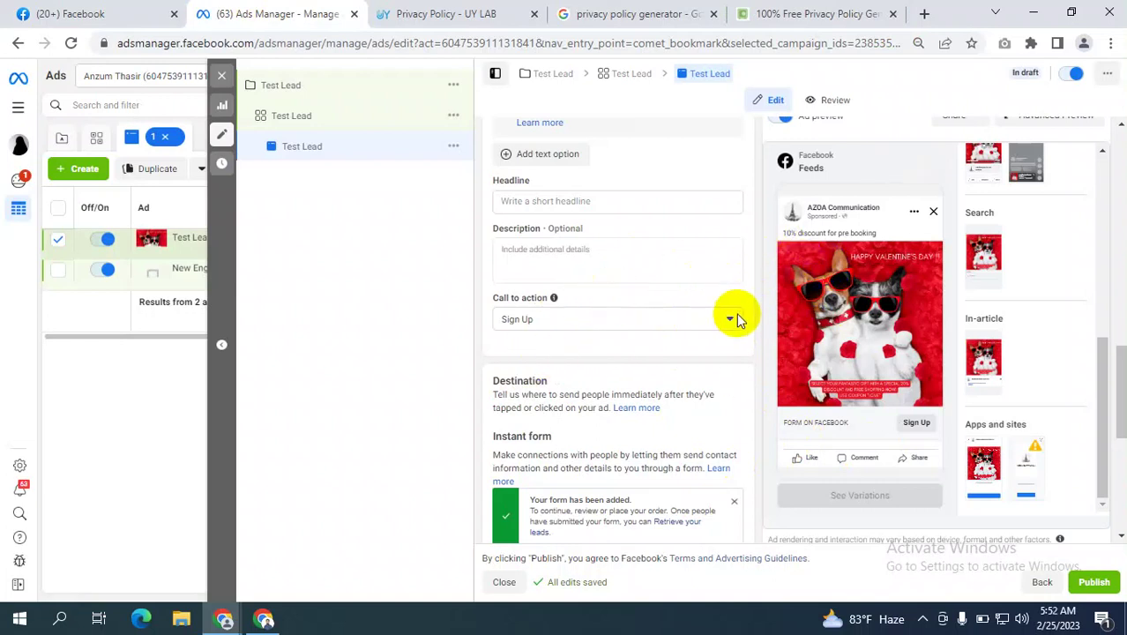
Scroll the ad editor to the form preview, then switch to the '100% Free Privacy Policy Generator' tab.
left_click(860, 309)
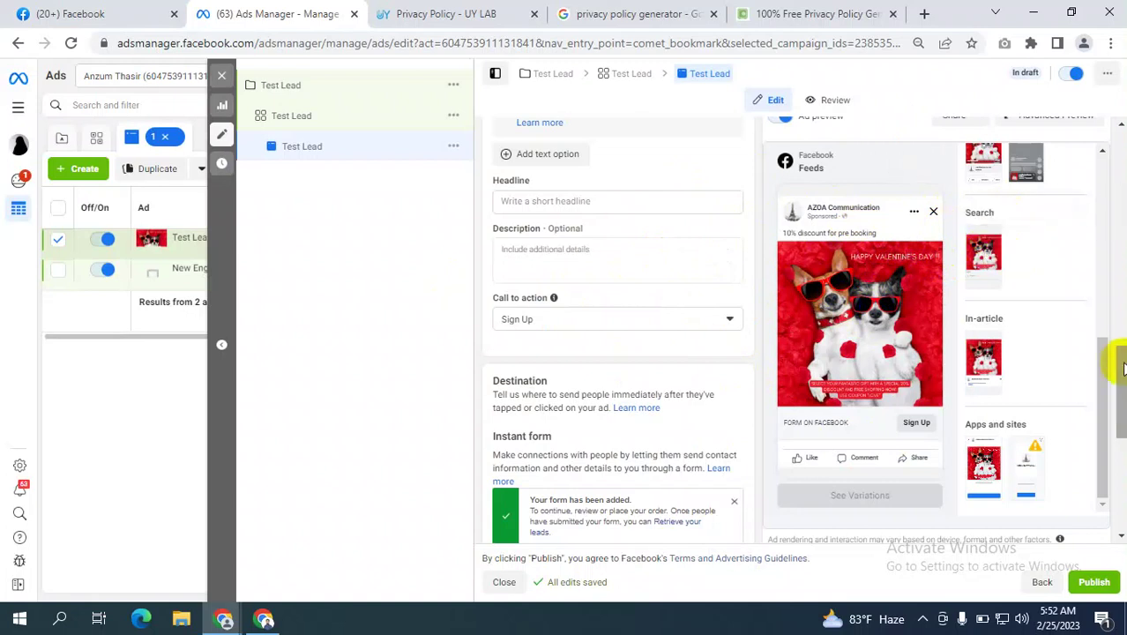
left_click_drag(1122, 368, 1122, 172)
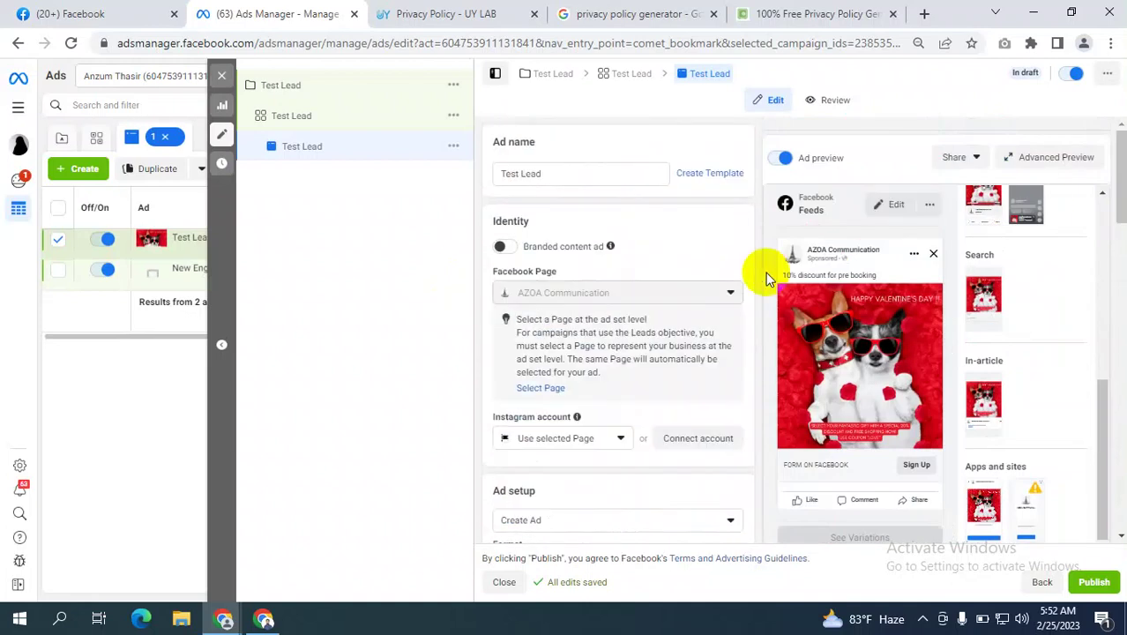
scroll(981, 327, "down", 3)
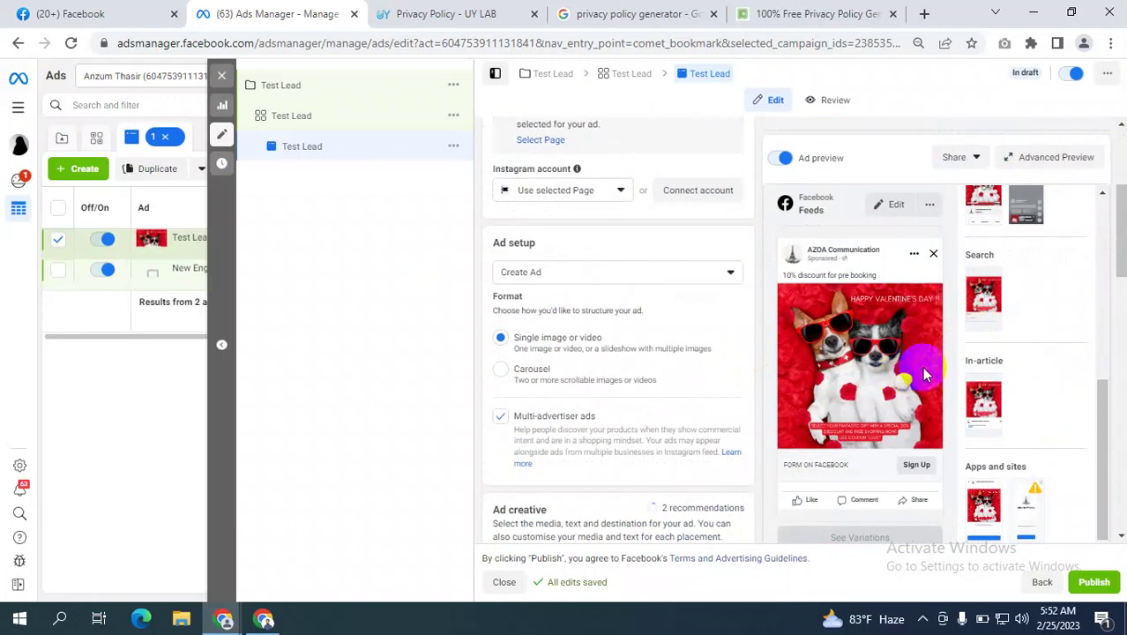
scroll(1062, 372, "down", 10)
scroll(1061, 391, "down", 2)
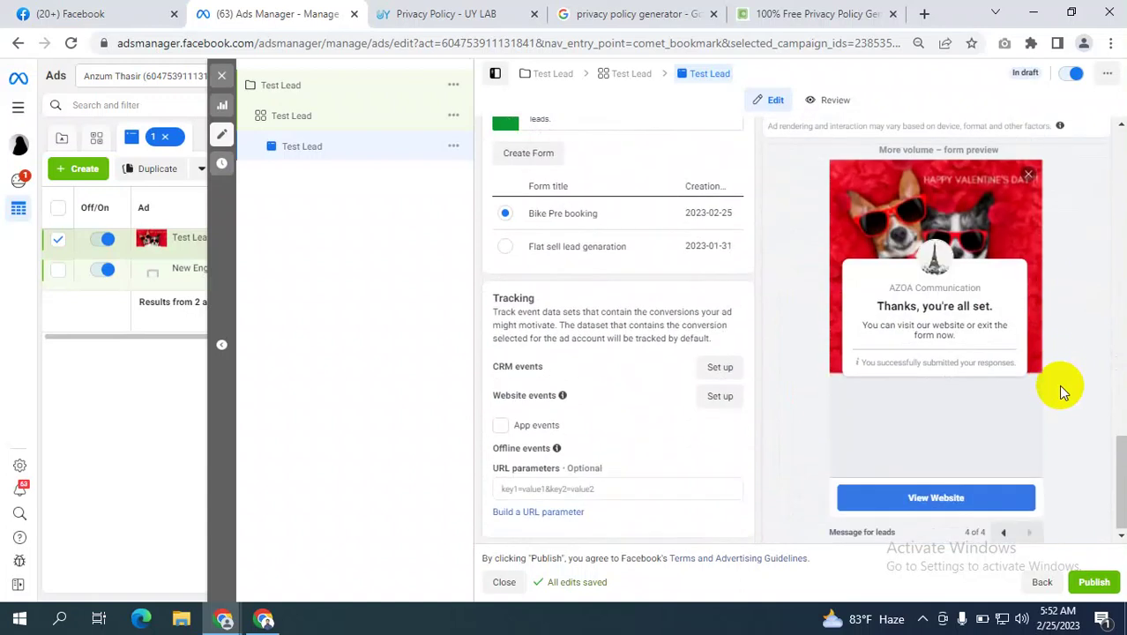
left_click(813, 10)
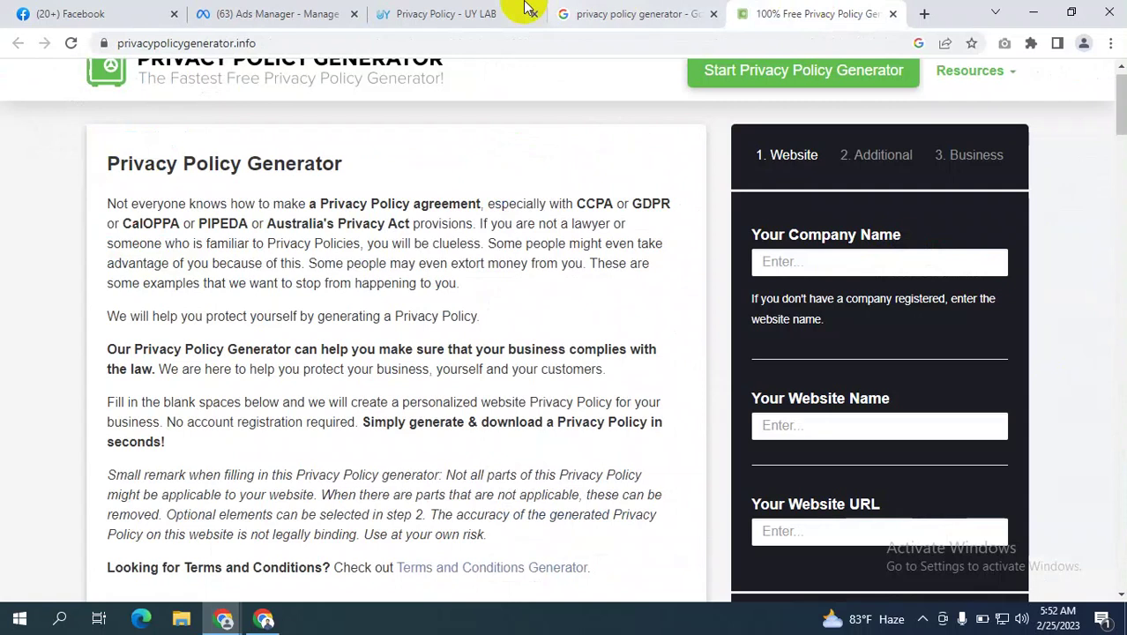
Compare the Google generator results against the UY LAB privacy policy page, then go back to Ads Manager.
left_click(478, 12)
left_click(608, 16)
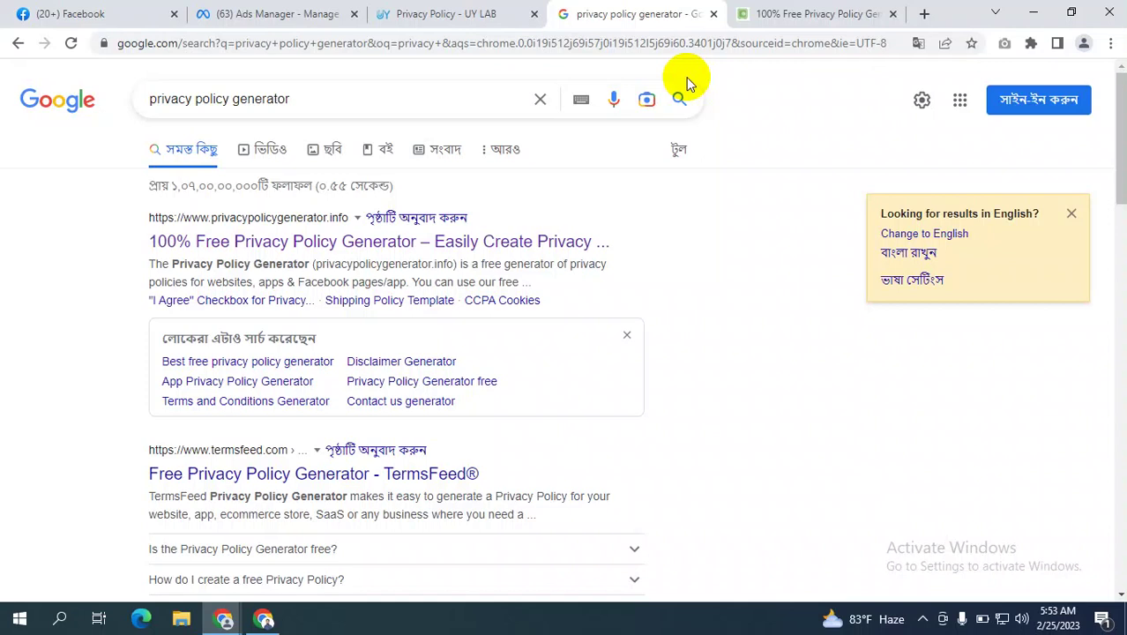
left_click(432, 13)
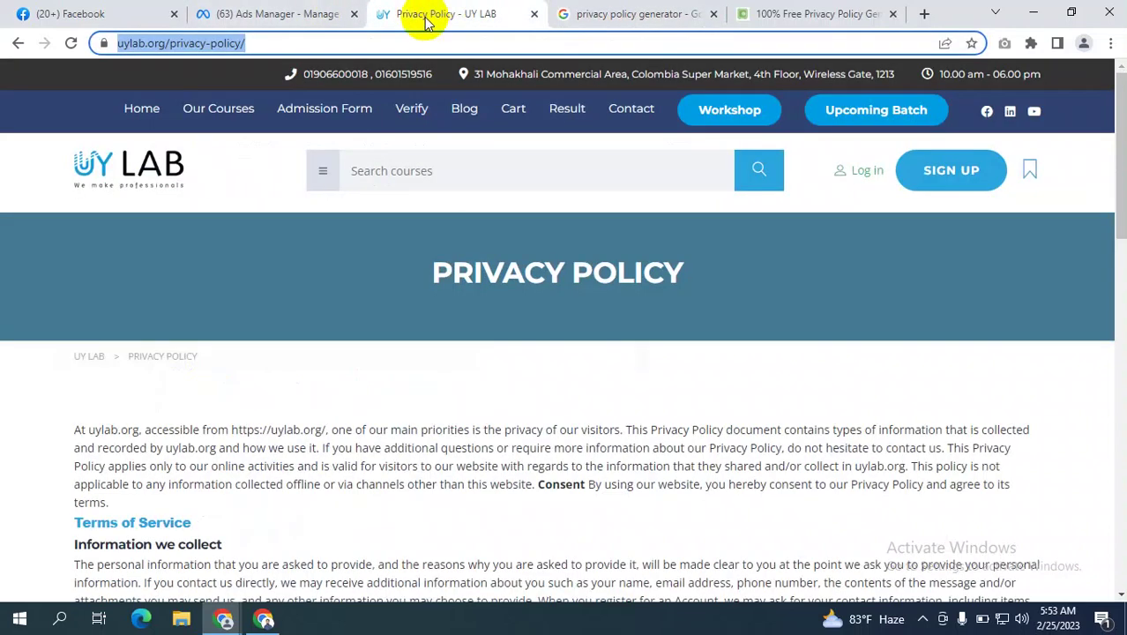
left_click(297, 9)
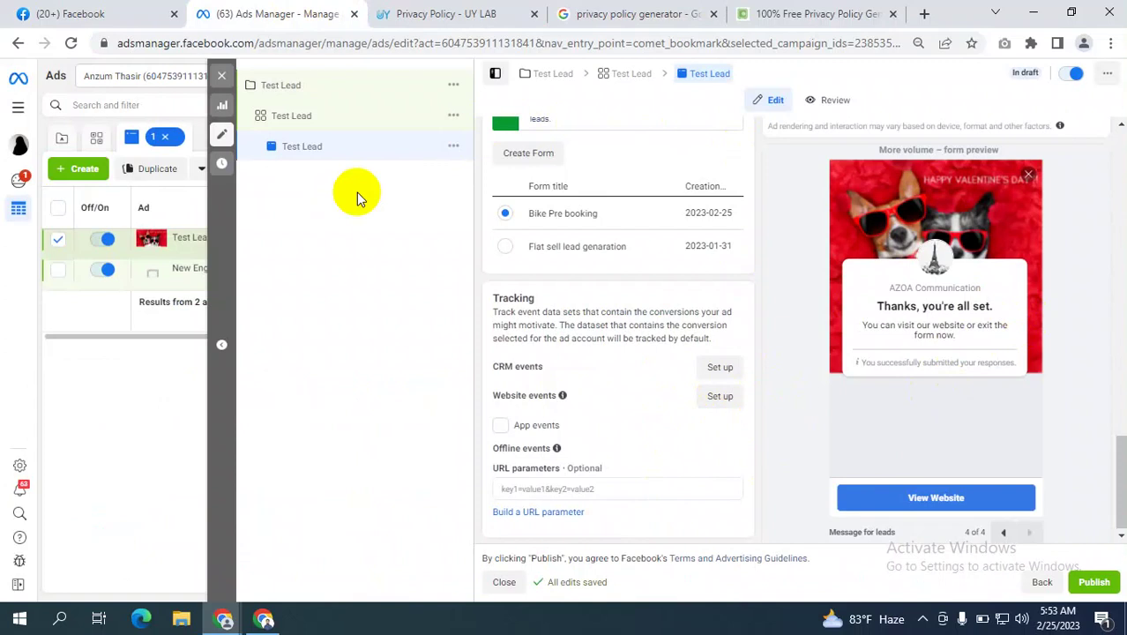
scroll(589, 115, "up", 4)
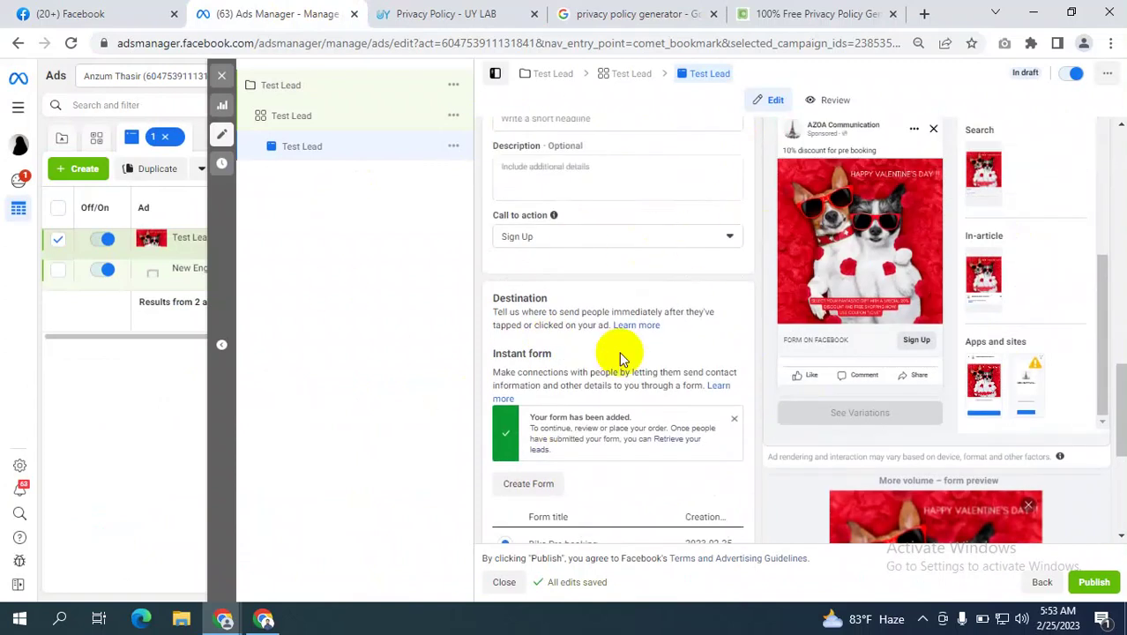
scroll(820, 221, "up", 2)
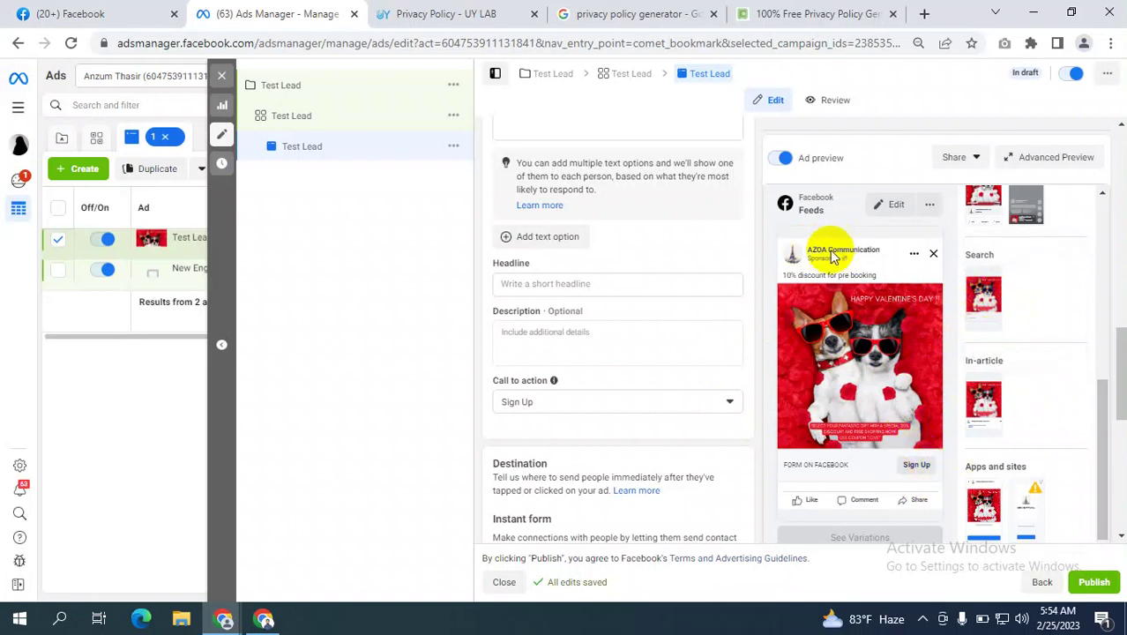
Inspect the UY LAB privacy policy address, selecting its ending while switching back and forth with Ads Manager.
left_click(453, 17)
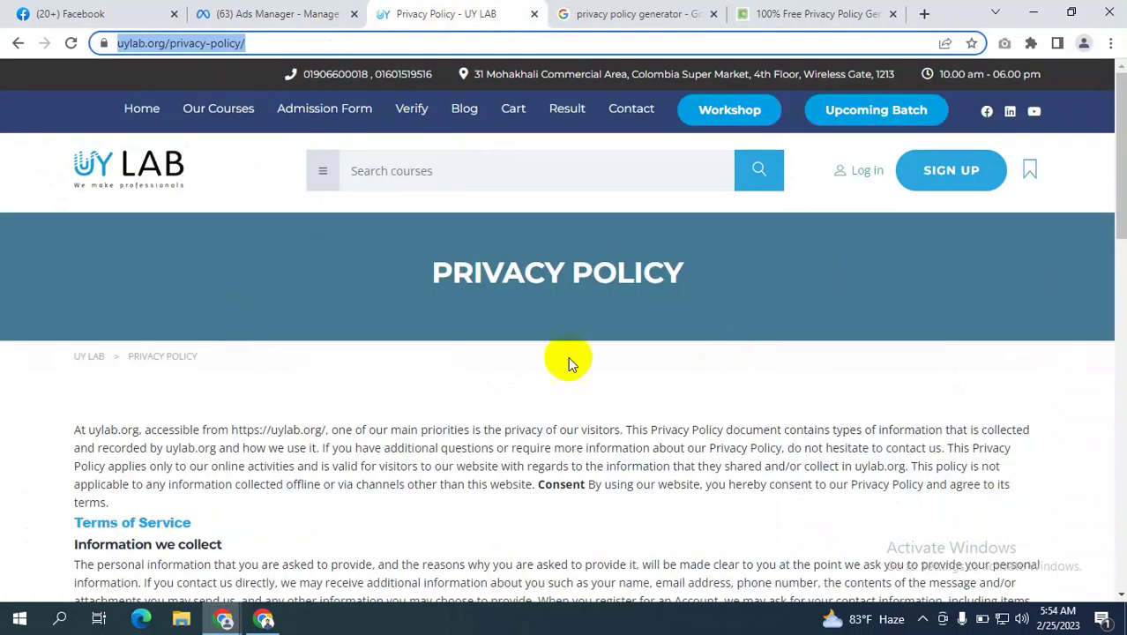
left_click(284, 13)
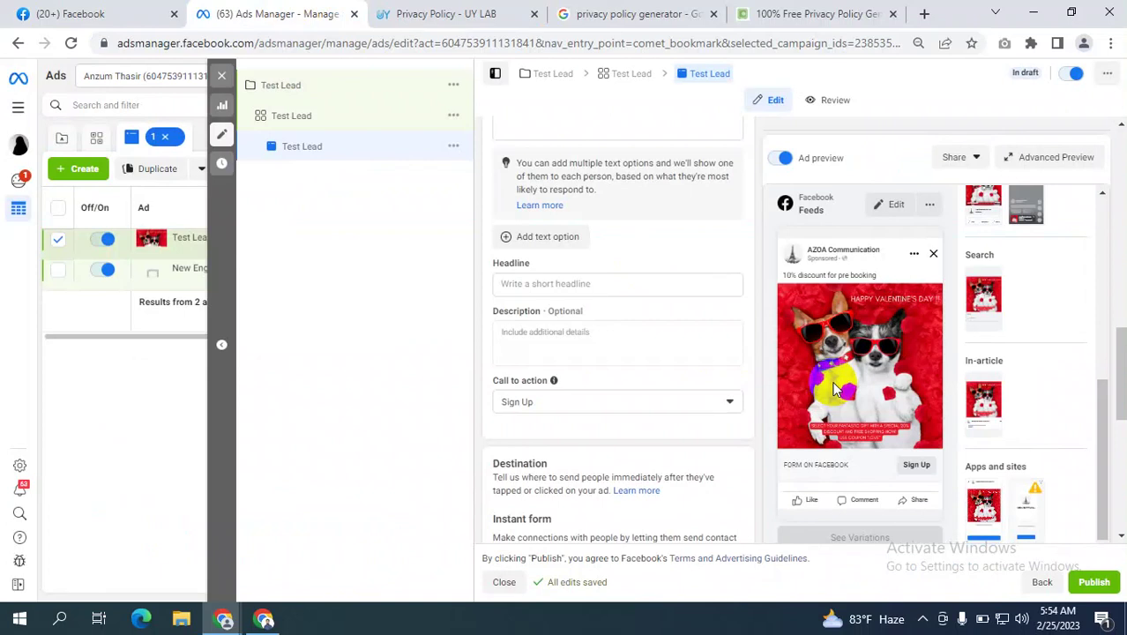
left_click(441, 13)
left_click(231, 44)
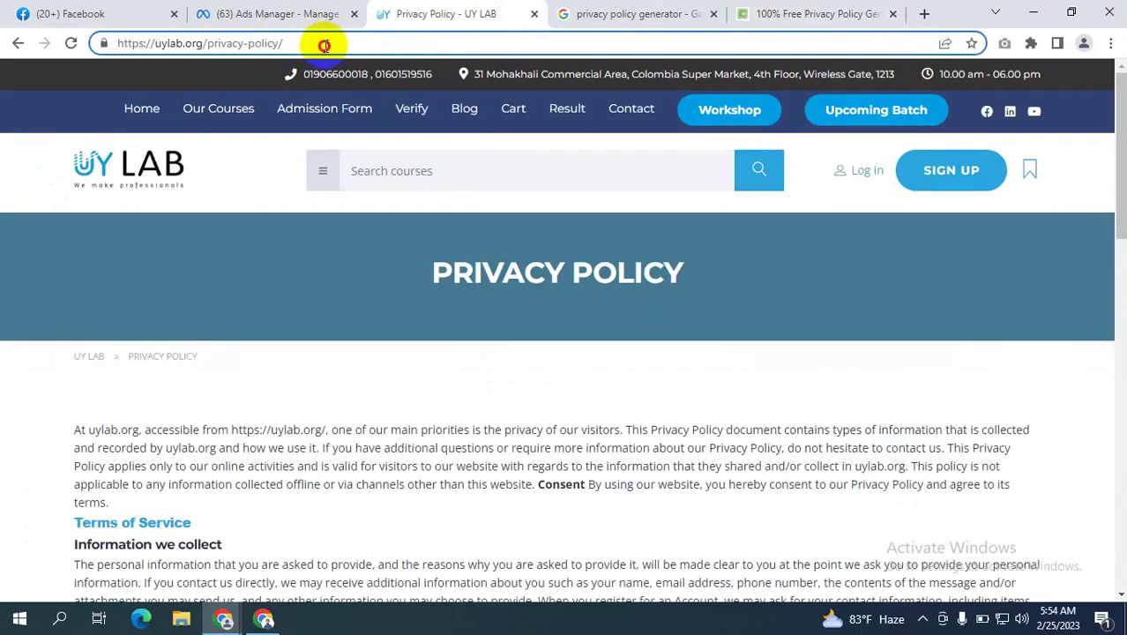
left_click_drag(314, 39, 216, 43)
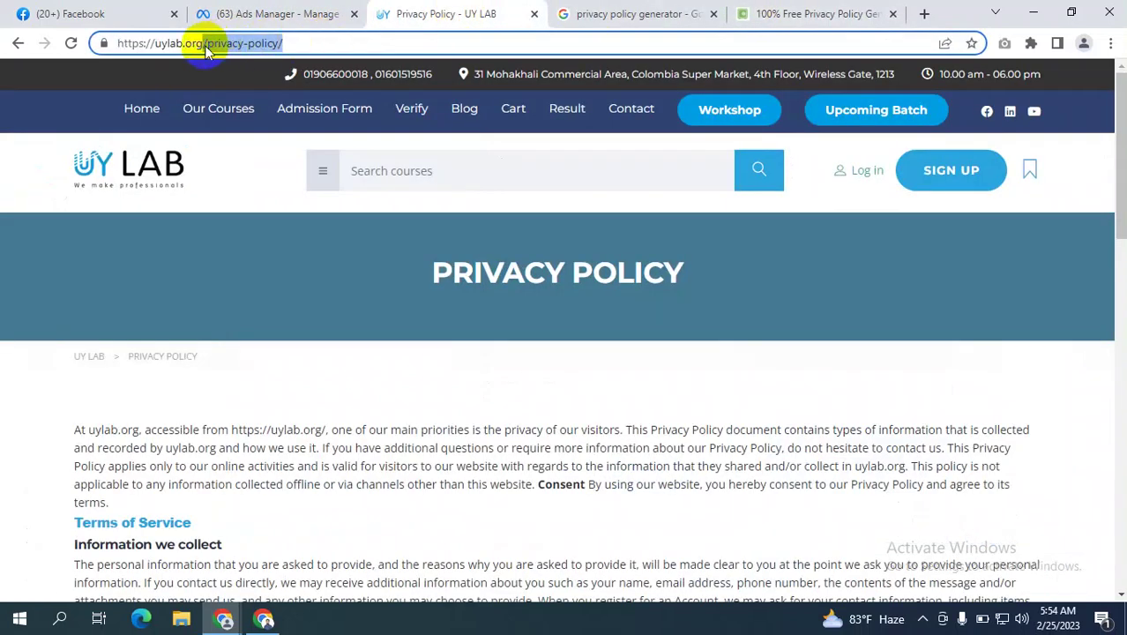
left_click(327, 14)
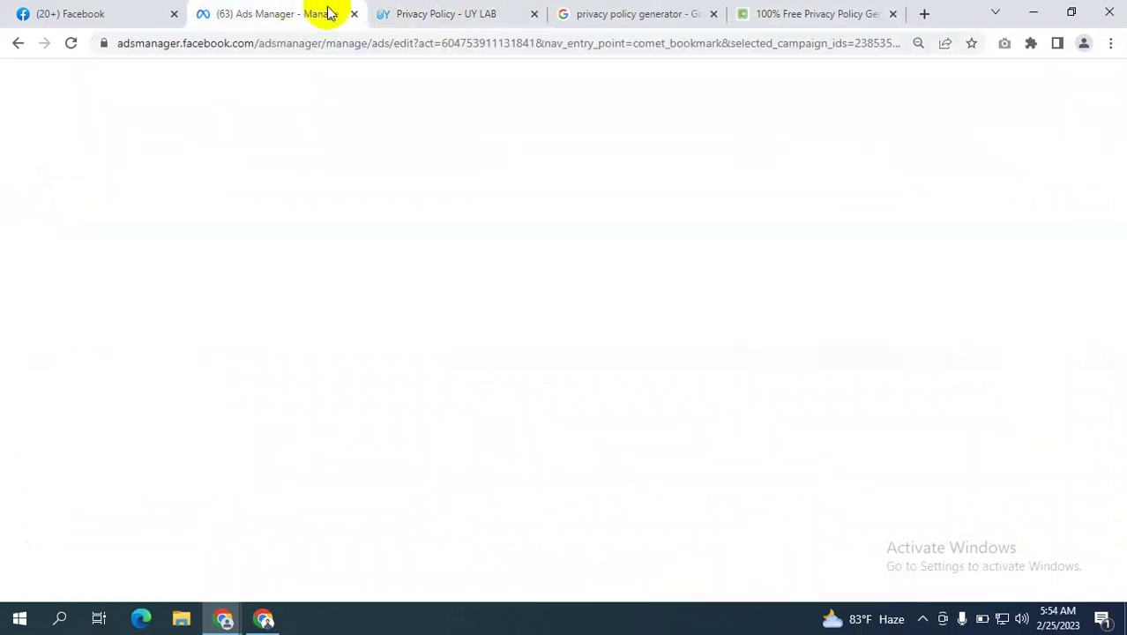
left_click(441, 13)
left_click(322, 42)
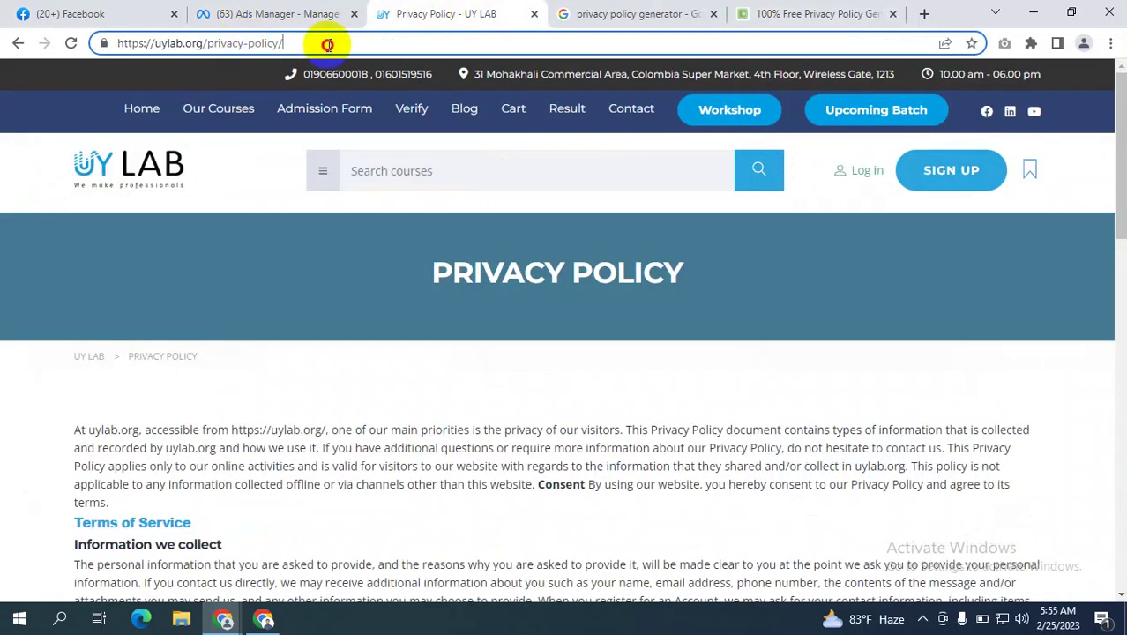
left_click(276, 11)
left_click(427, 14)
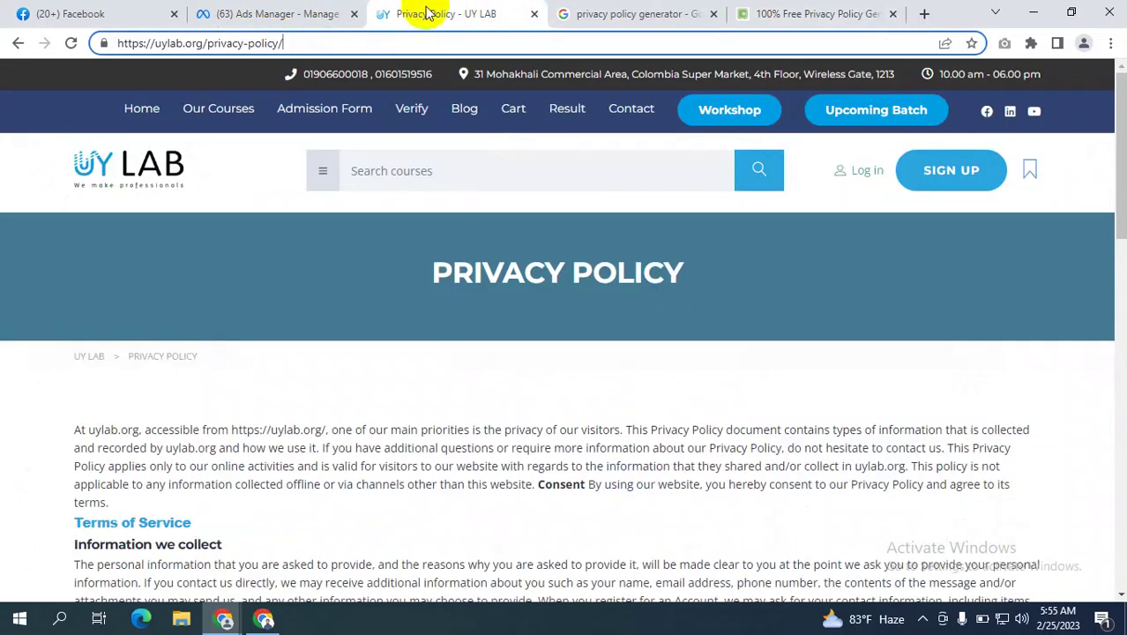
left_click_drag(201, 42, 75, 40)
left_click(177, 41)
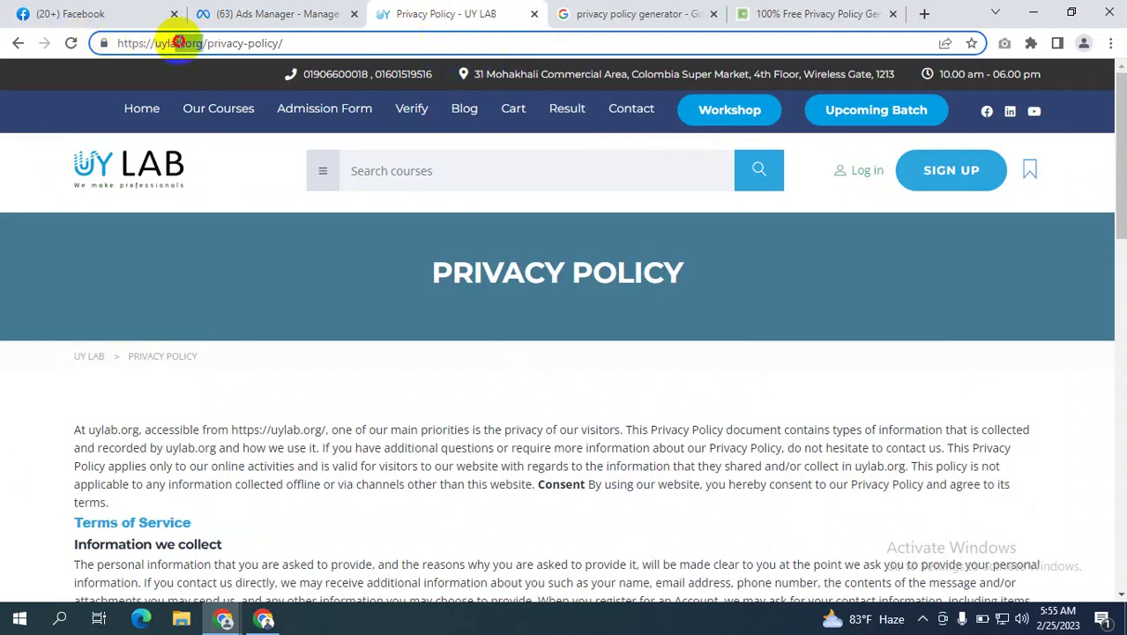
left_click_drag(202, 43, 96, 41)
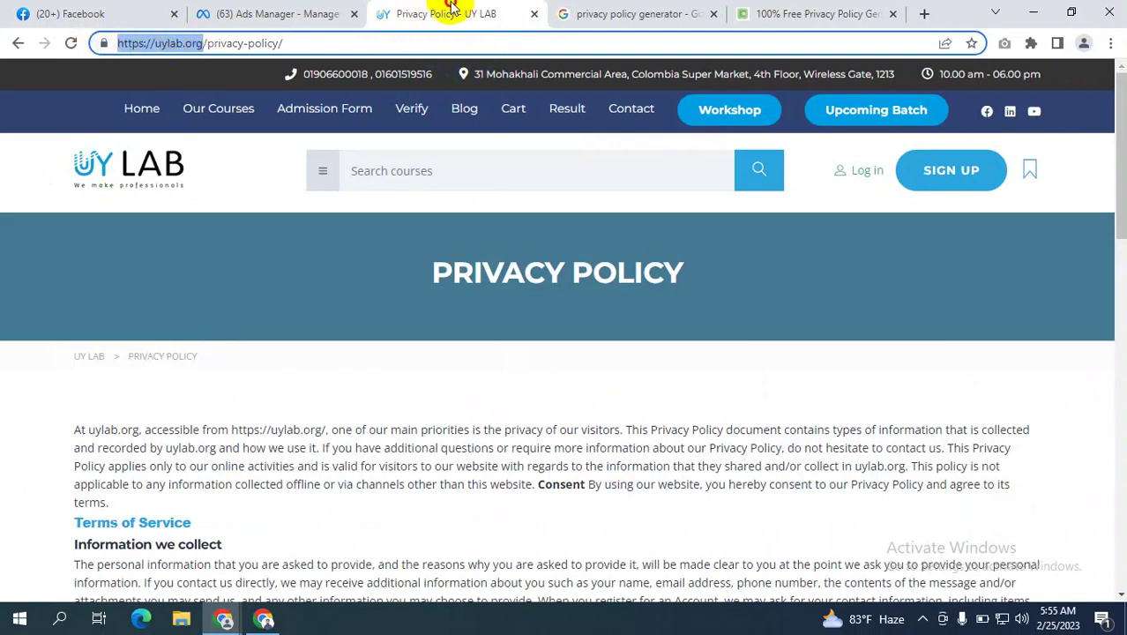
left_click(280, 14)
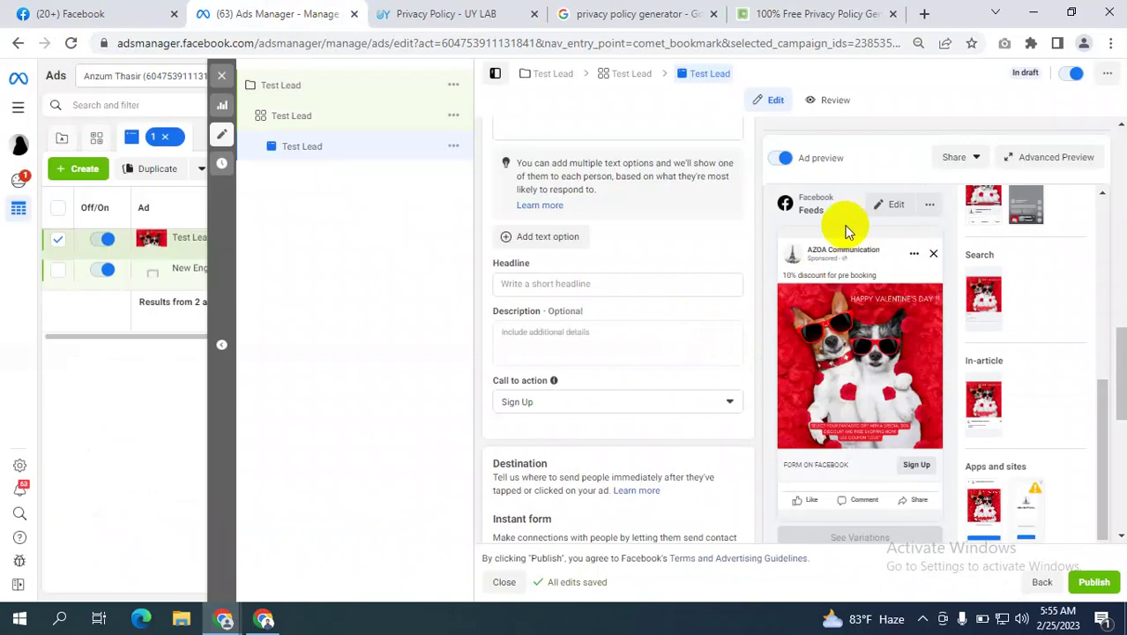
left_click(443, 14)
left_click(265, 14)
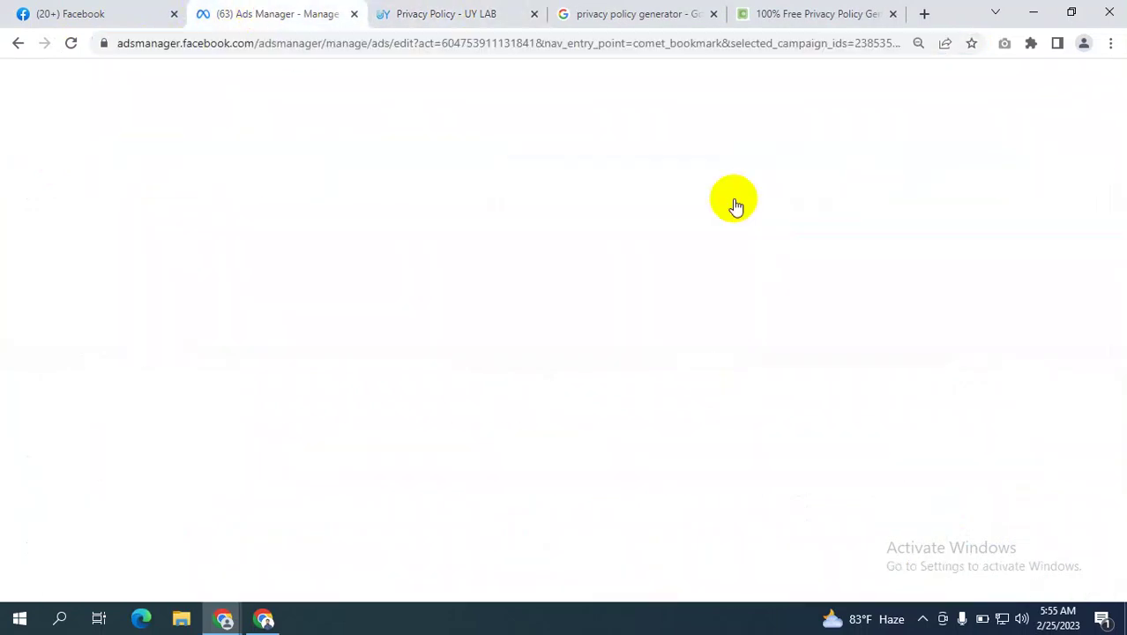
left_click(477, 10)
left_click(181, 43)
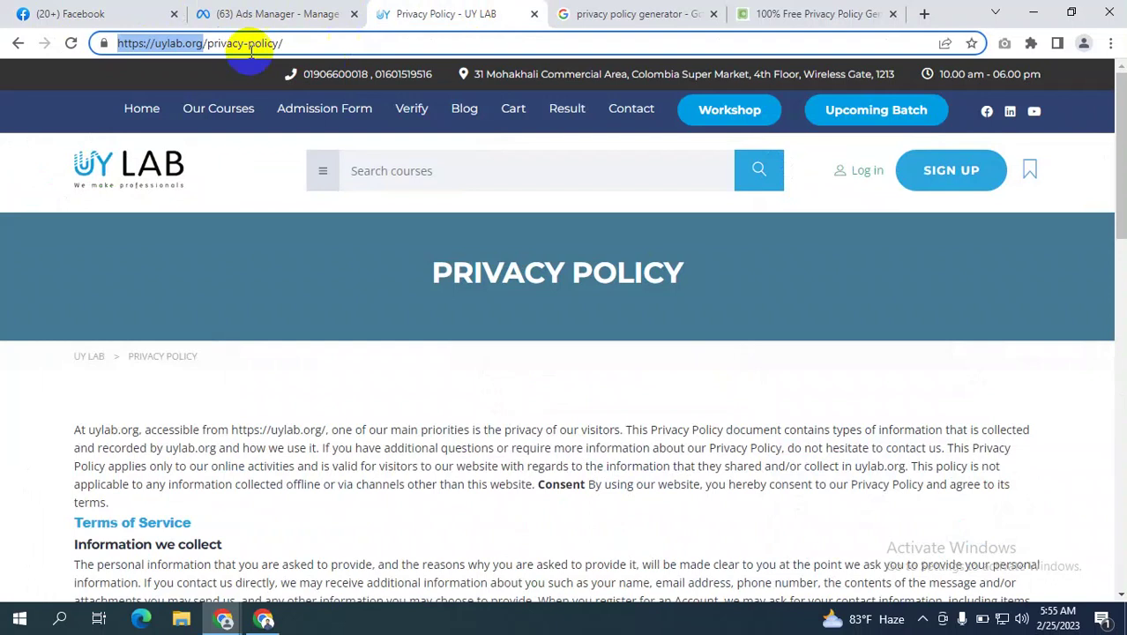
left_click(199, 43)
left_click_drag(204, 43, 590, 57)
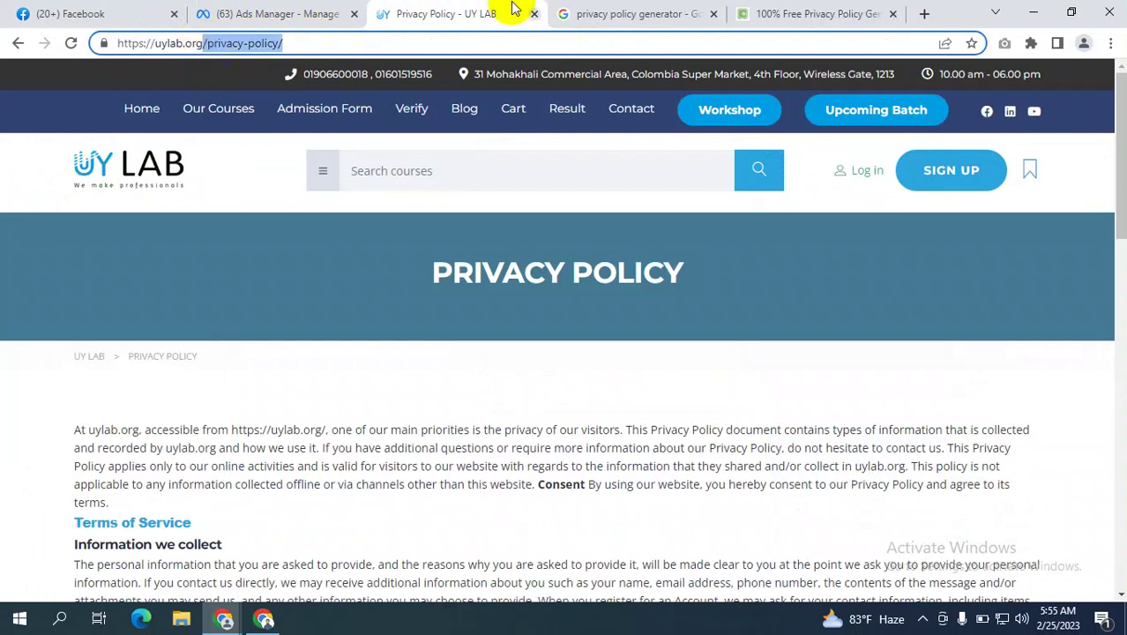
left_click_drag(204, 43, 71, 46)
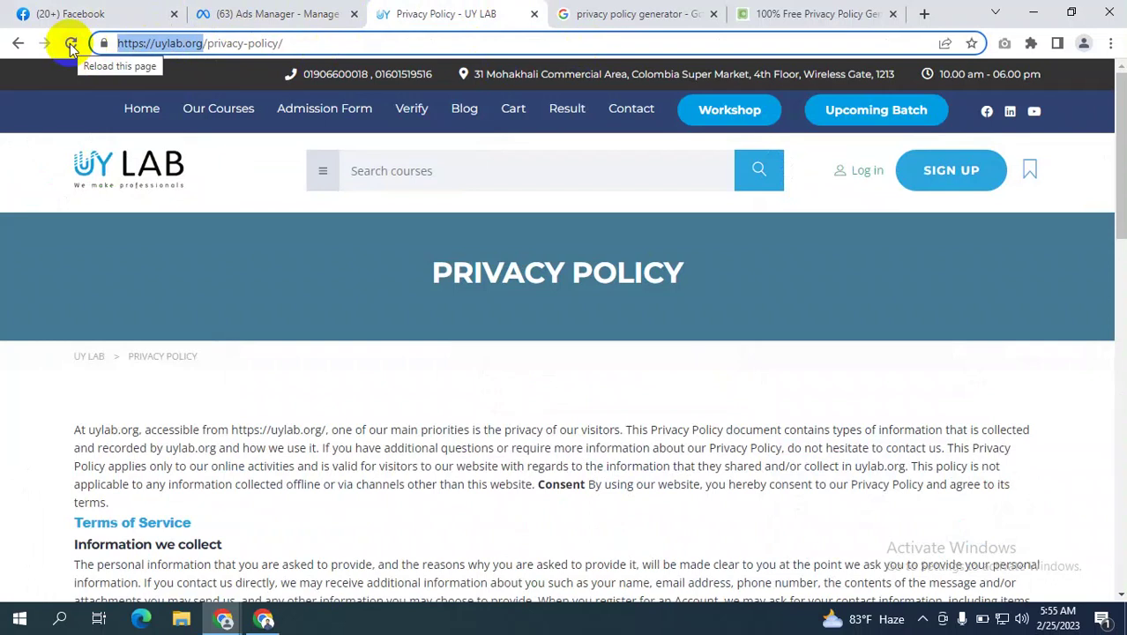
left_click(308, 12)
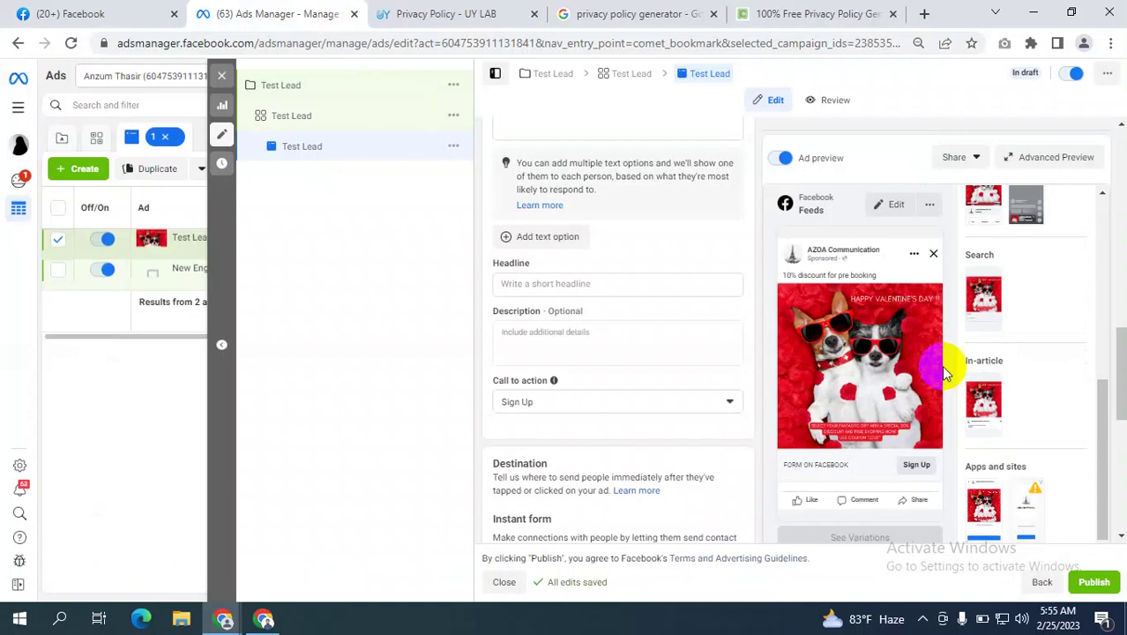
Review the Test Lead ad set's Instant Forms conversion, return to the ad, then open the Facebook home feed.
scroll(710, 396, "up", 3)
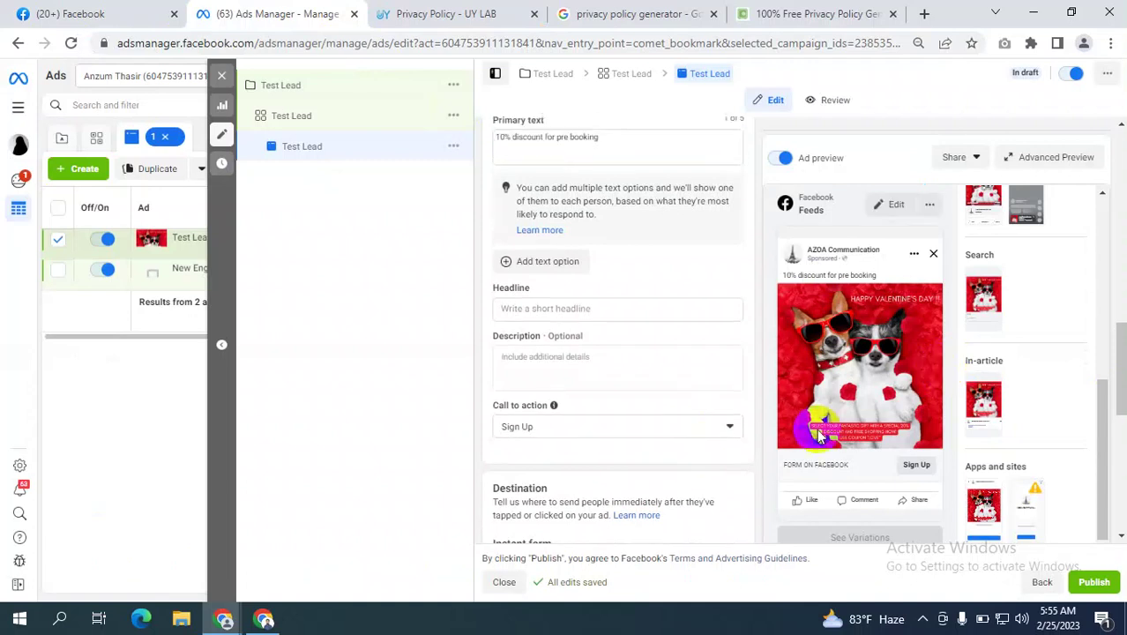
scroll(898, 353, "down", 10)
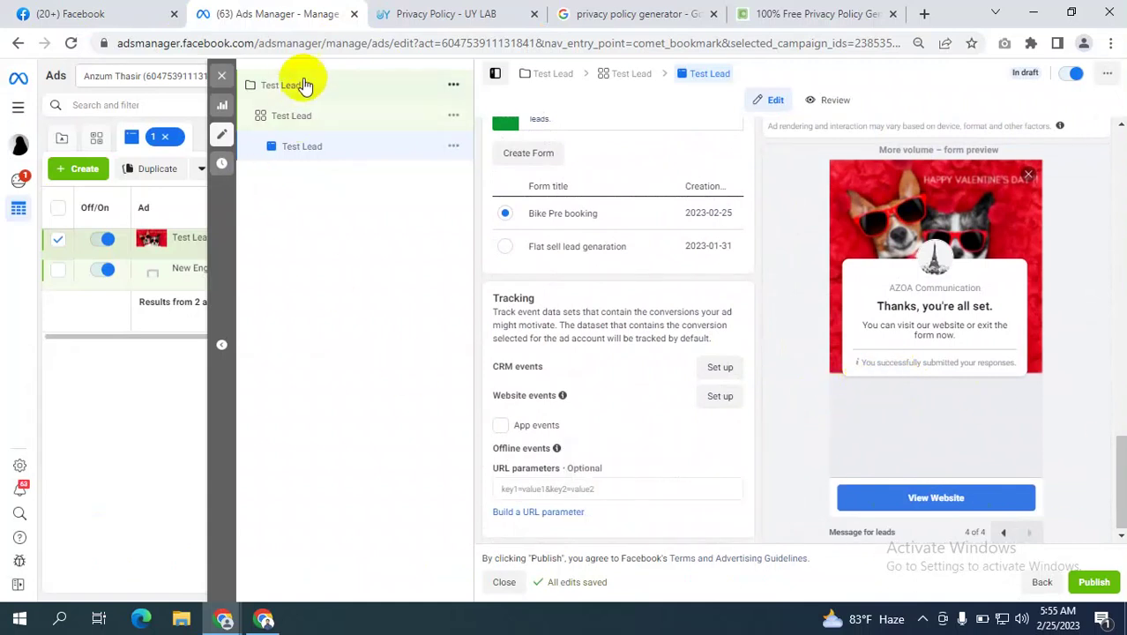
left_click(289, 117)
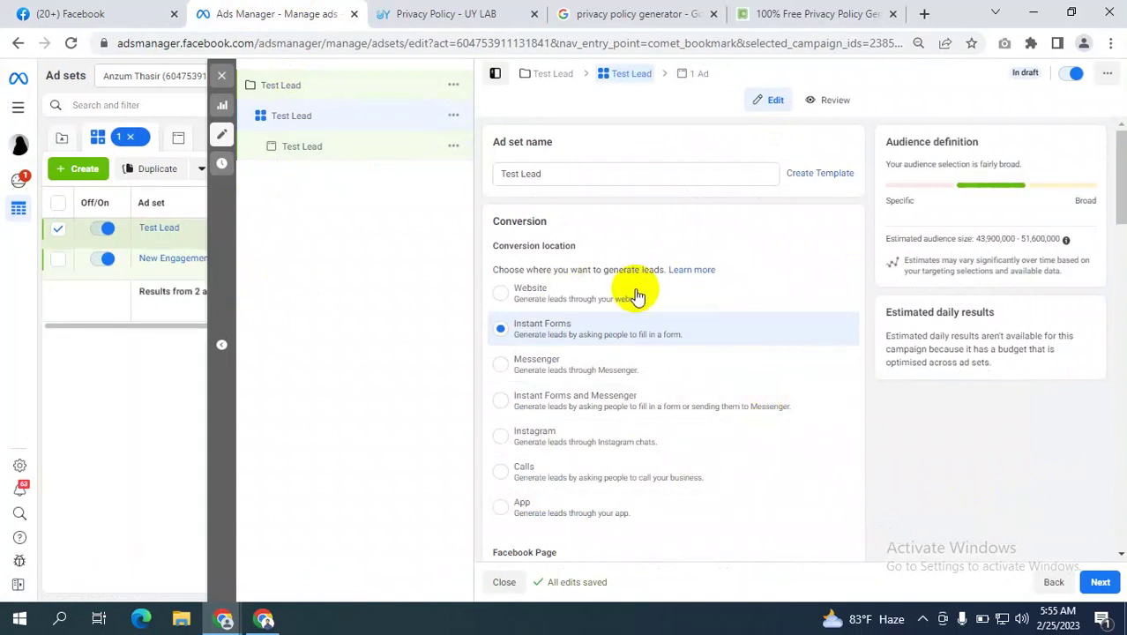
left_click(311, 148)
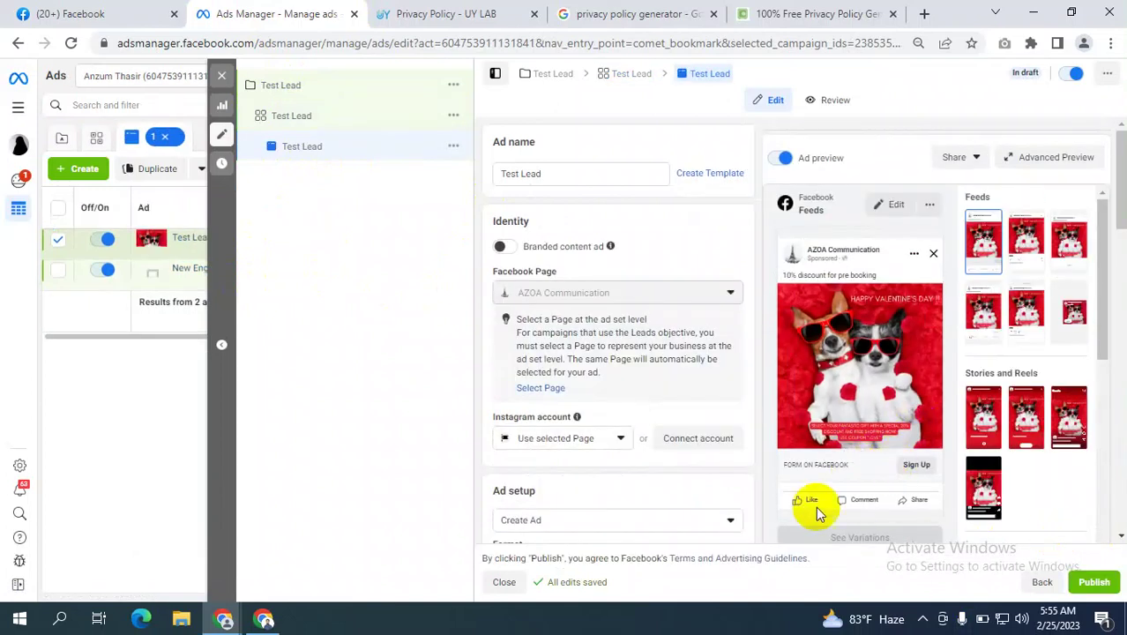
left_click(73, 14)
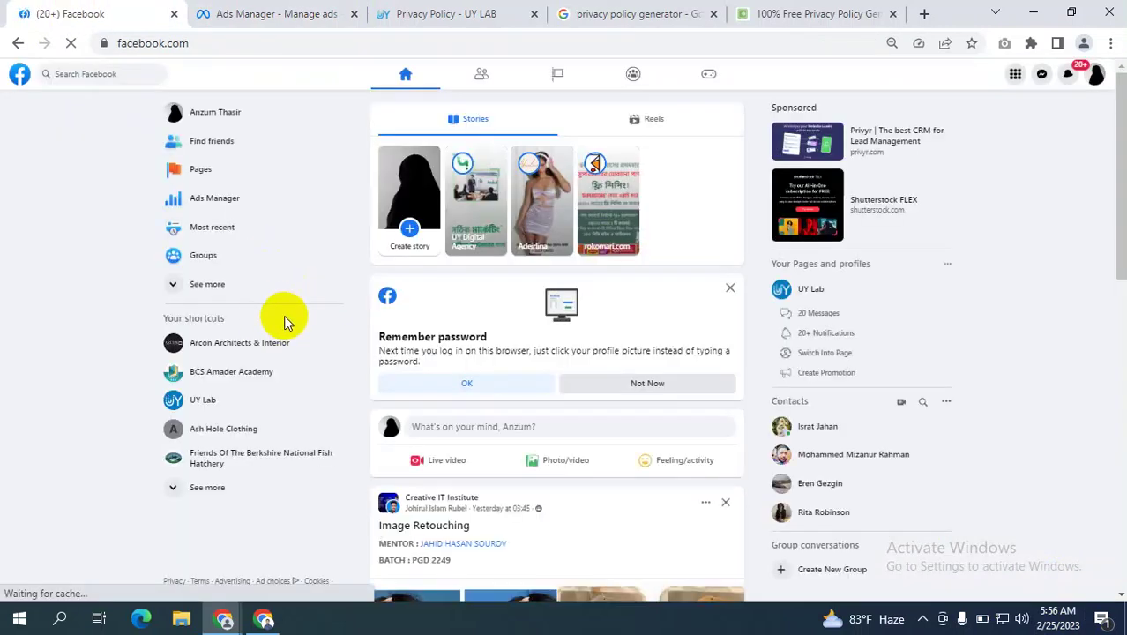
Open the Arcon Architects & Interior Page in a new tab and switch to acting as it.
left_click(205, 170)
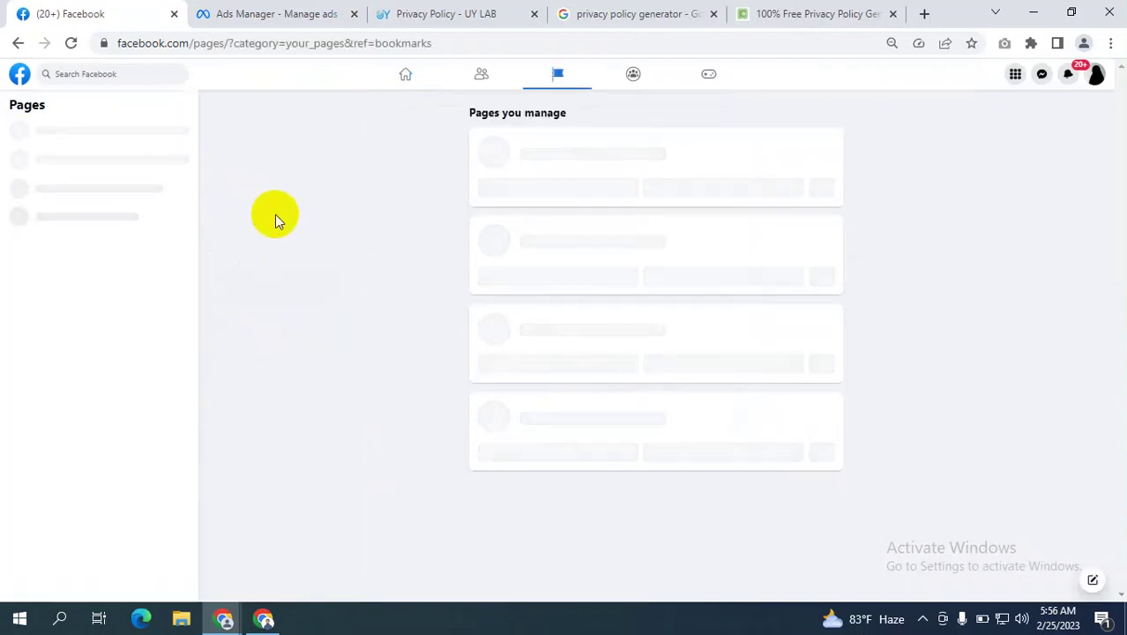
right_click(445, 166)
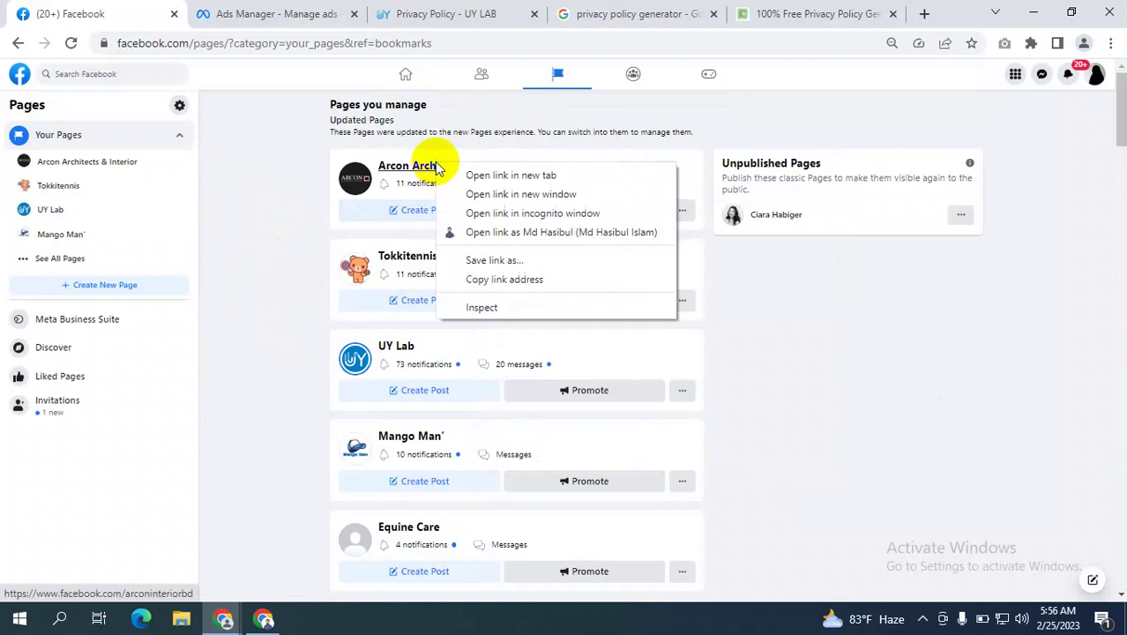
left_click(471, 174)
left_click(222, 15)
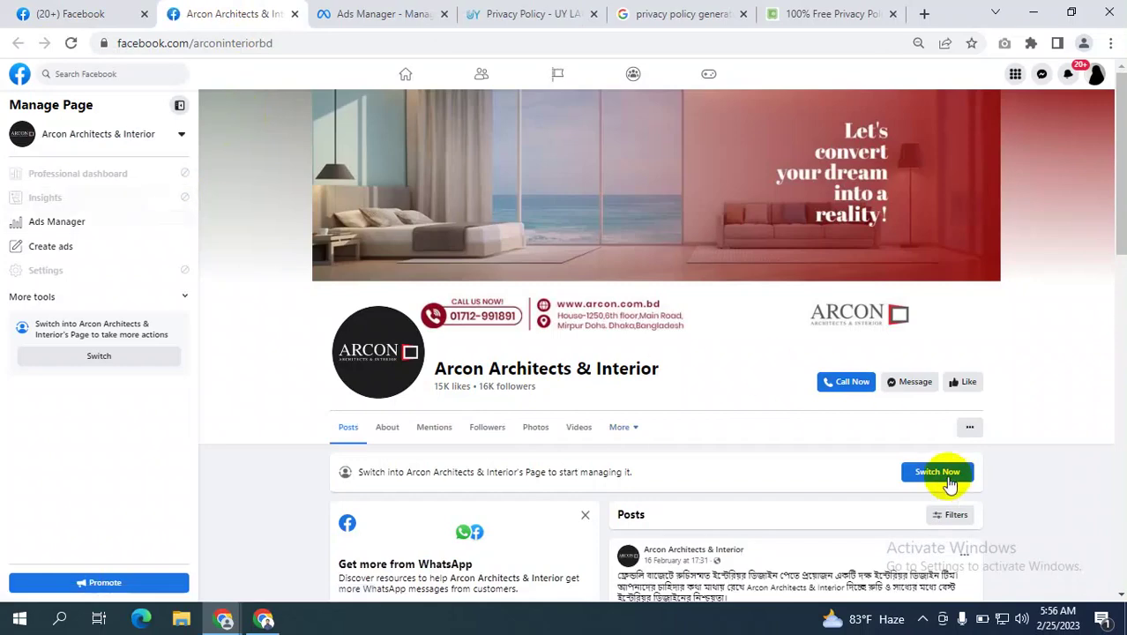
left_click(939, 472)
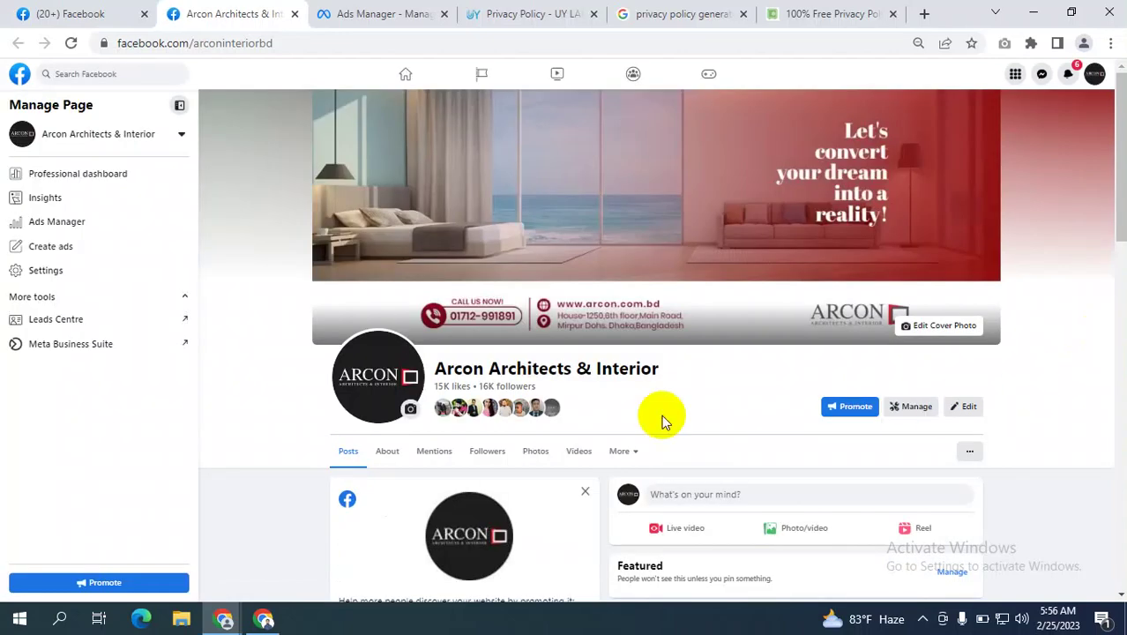
Open the Page's Meta Business Suite in a separate new tab.
scroll(109, 372, "down", 3)
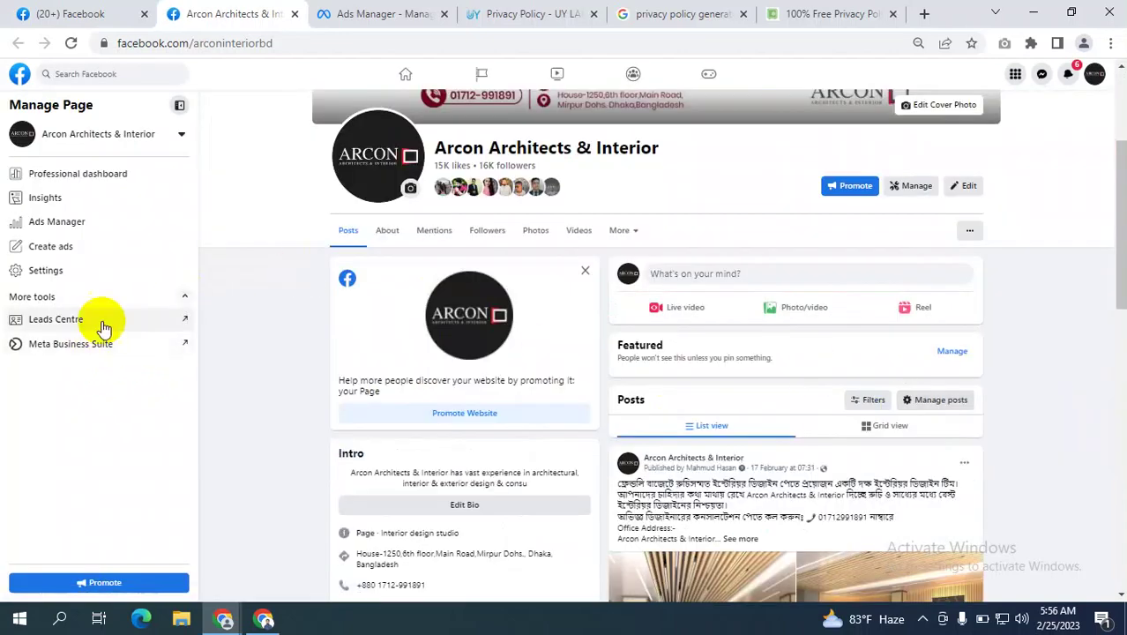
scroll(797, 267, "up", 3)
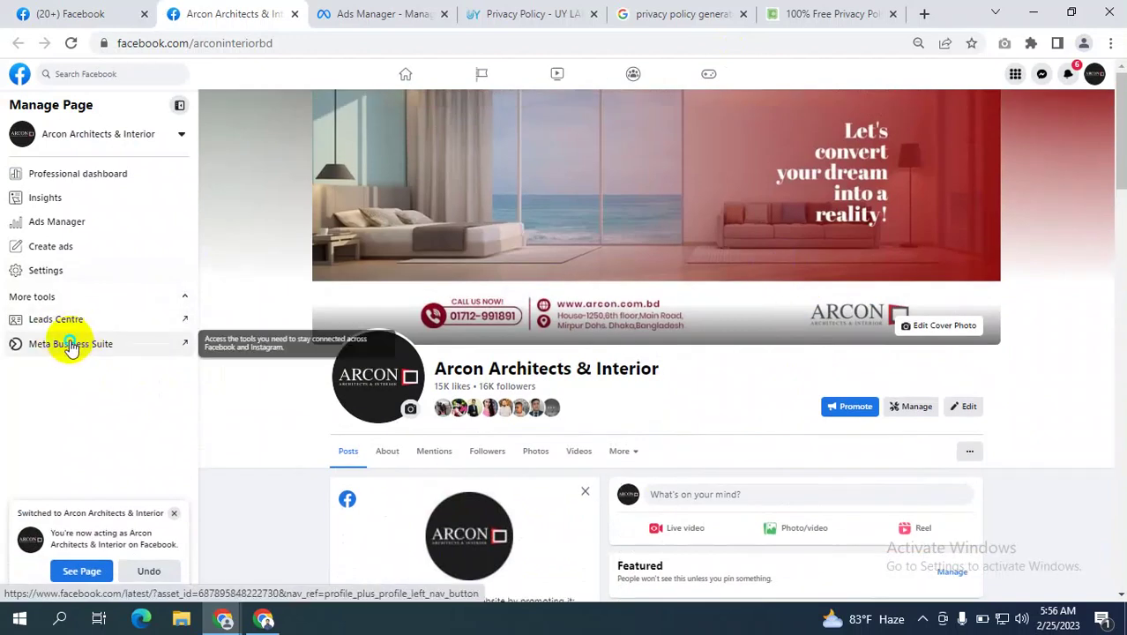
right_click(92, 344)
left_click(132, 354)
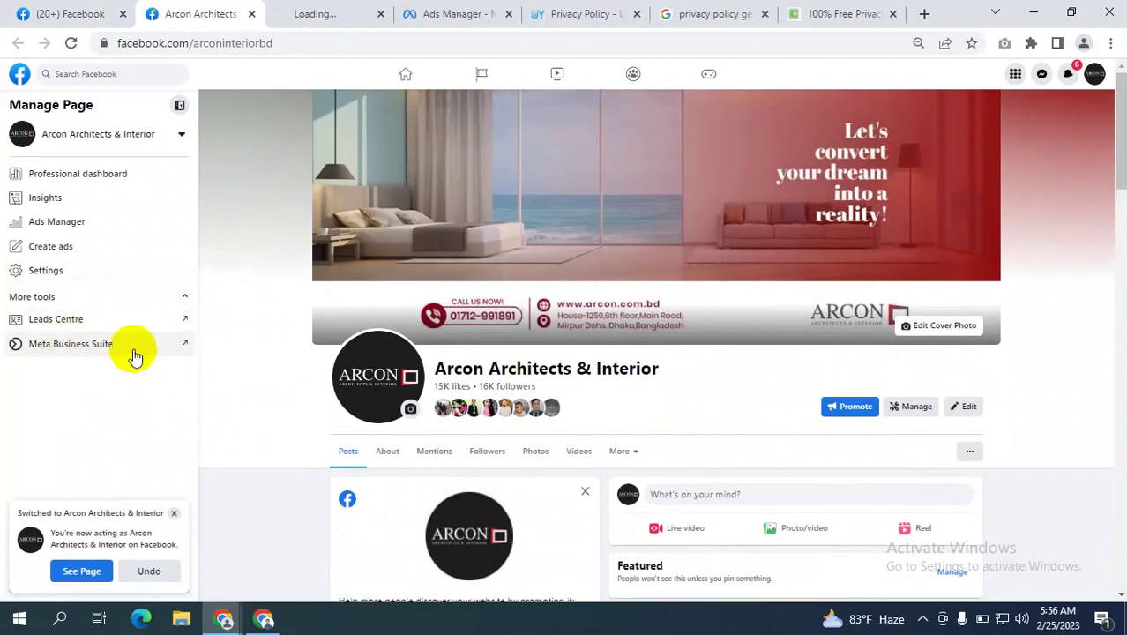
Dismiss the Instagram connection prompt, then open Instant Forms from All tools at 80% zoom.
left_click(322, 13)
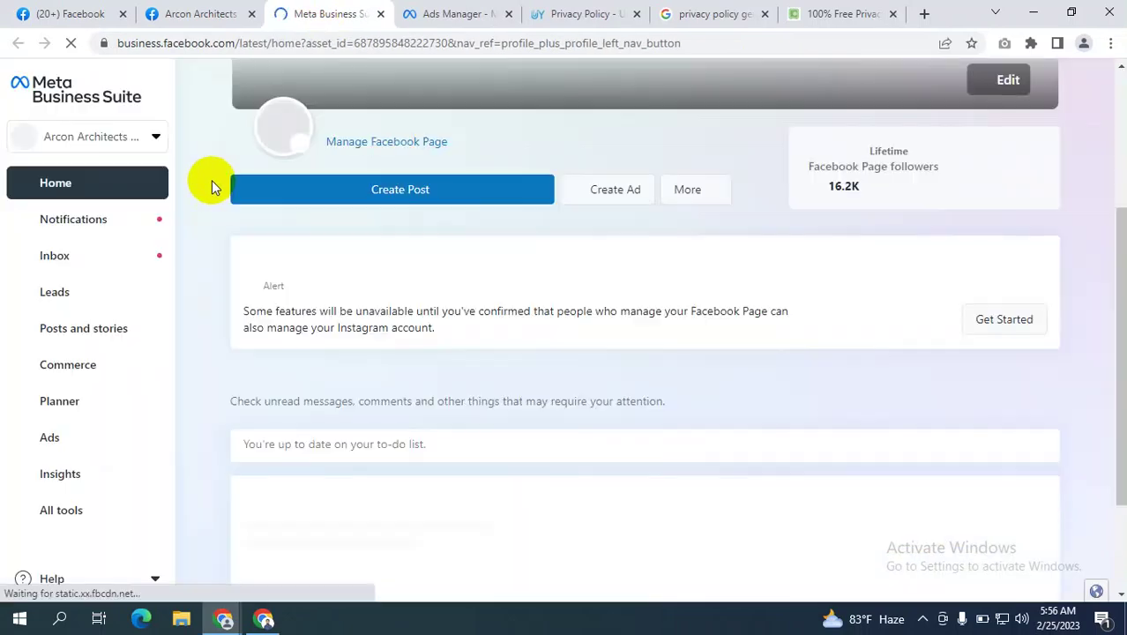
left_click(46, 513)
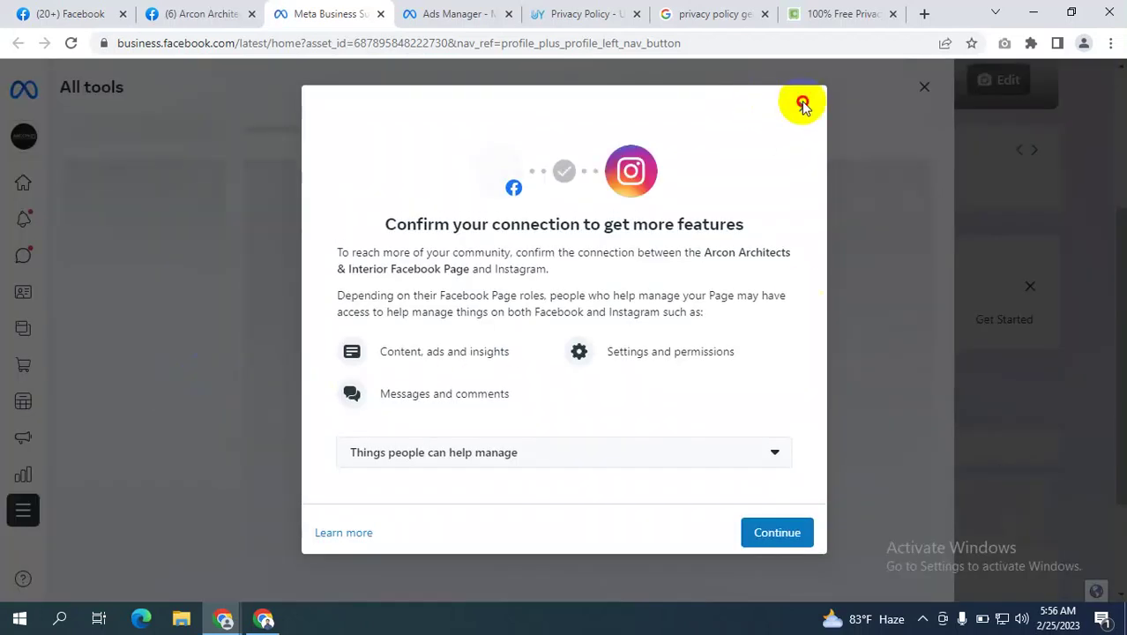
left_click(804, 106)
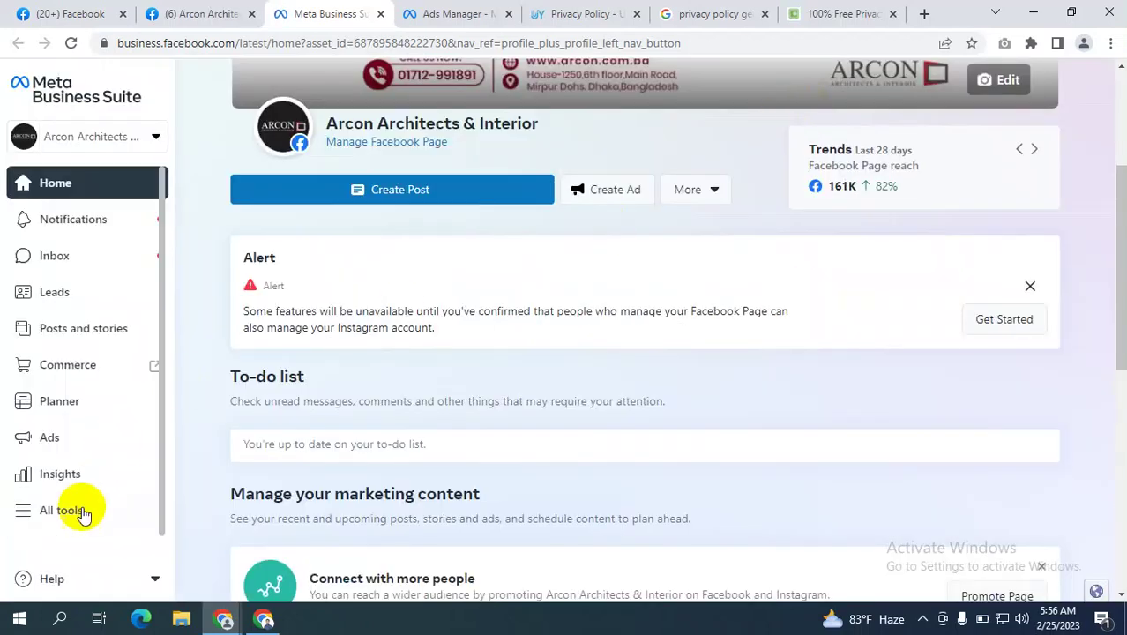
left_click(68, 514)
scroll(375, 436, "down", 4)
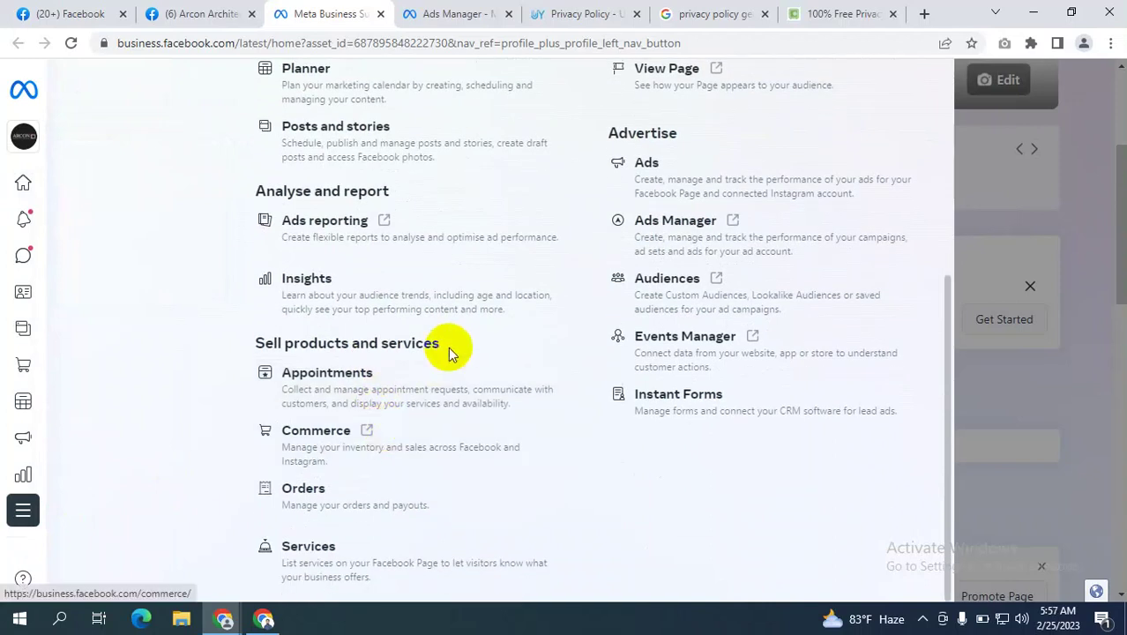
key("ctrl+minus")
key("ctrl+minus")
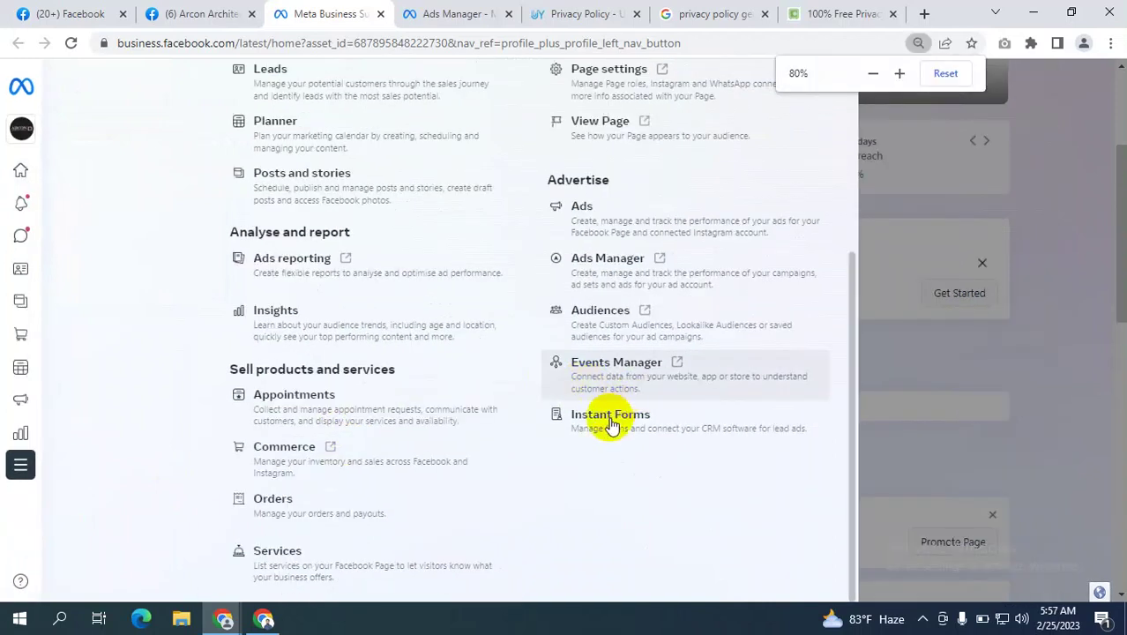
left_click(542, 436)
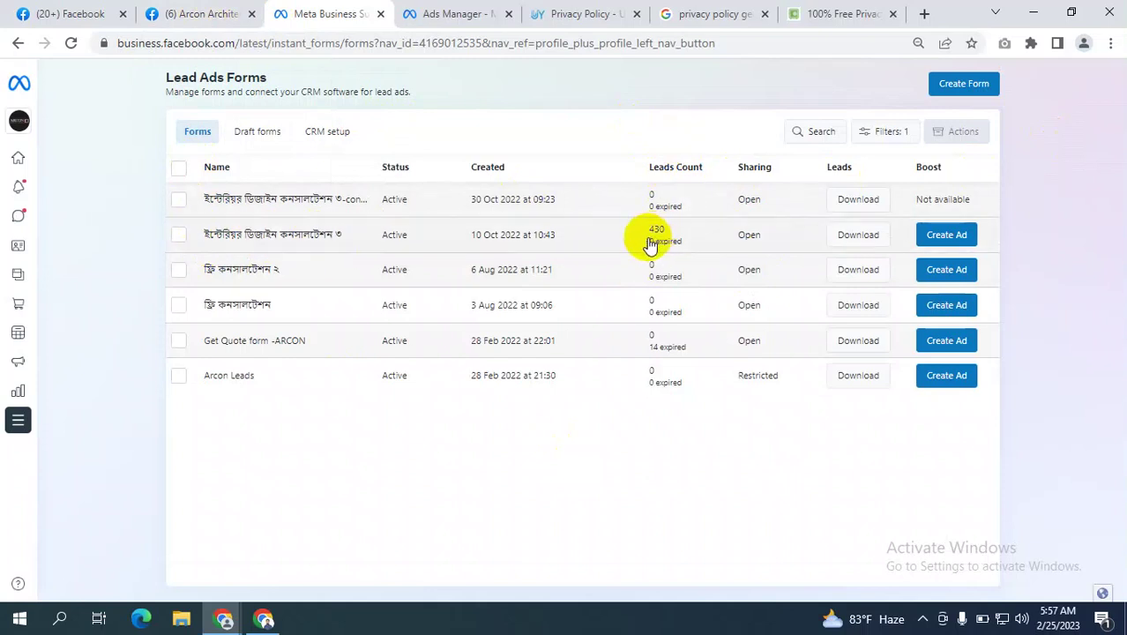
Start downloading the 430 leads for the 10 Oct 2022–25 Feb 2023 date range.
left_click(860, 235)
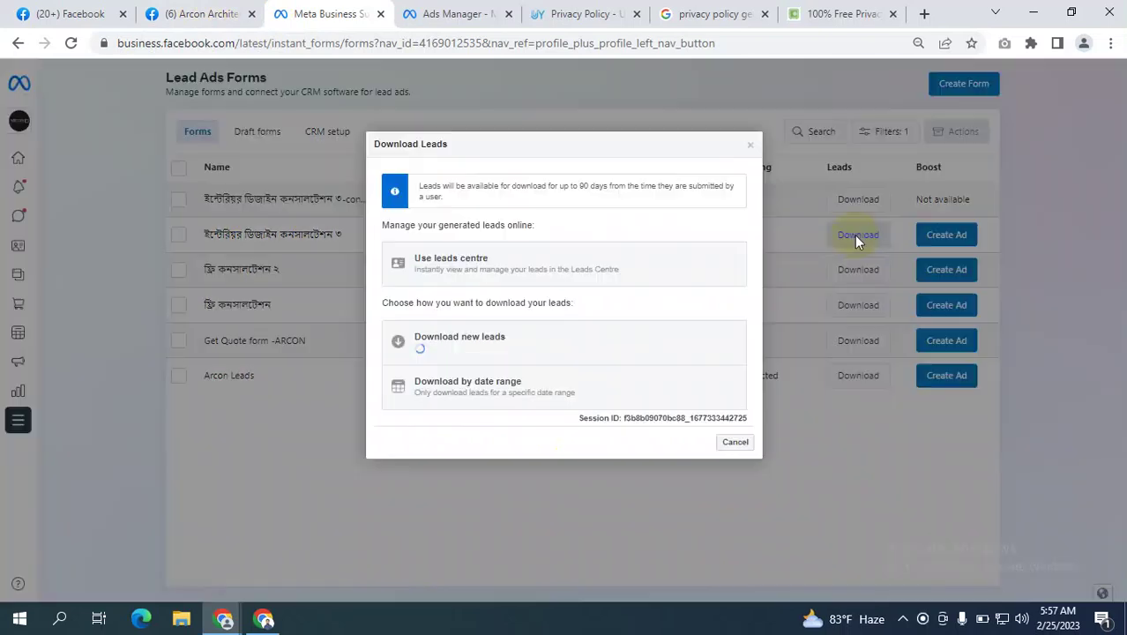
left_click(516, 391)
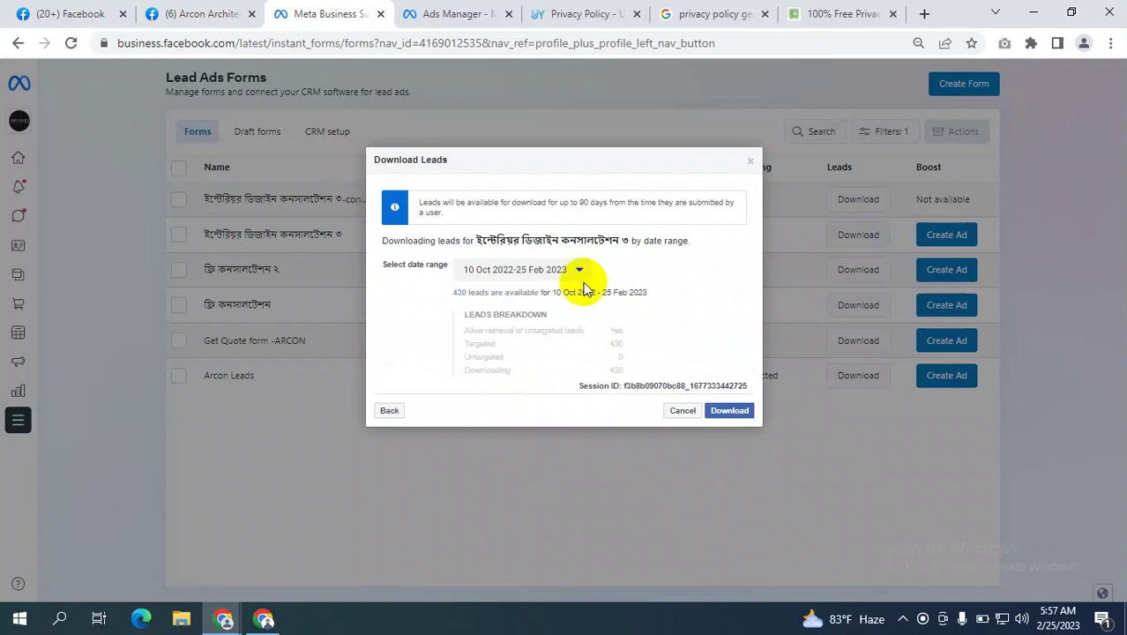
left_click(565, 273)
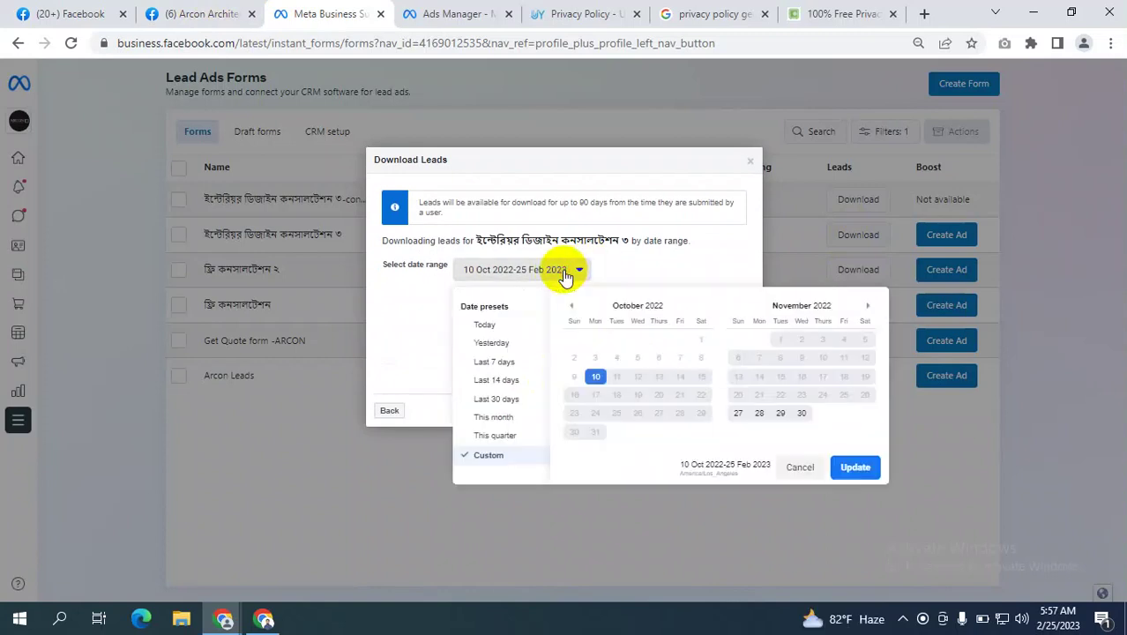
left_click(651, 243)
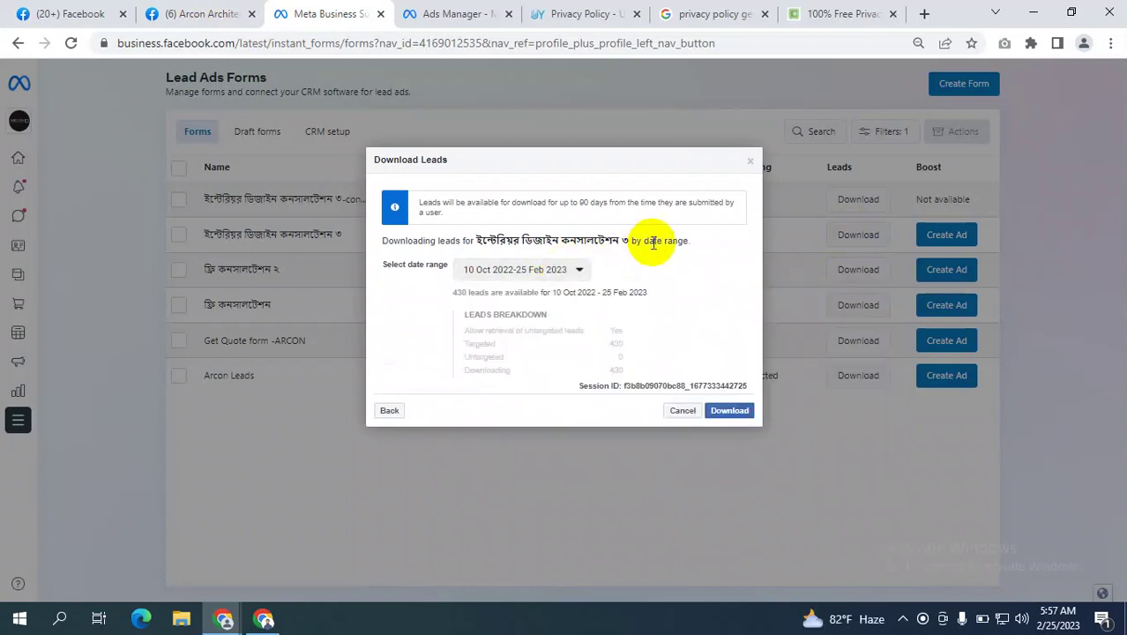
left_click(732, 411)
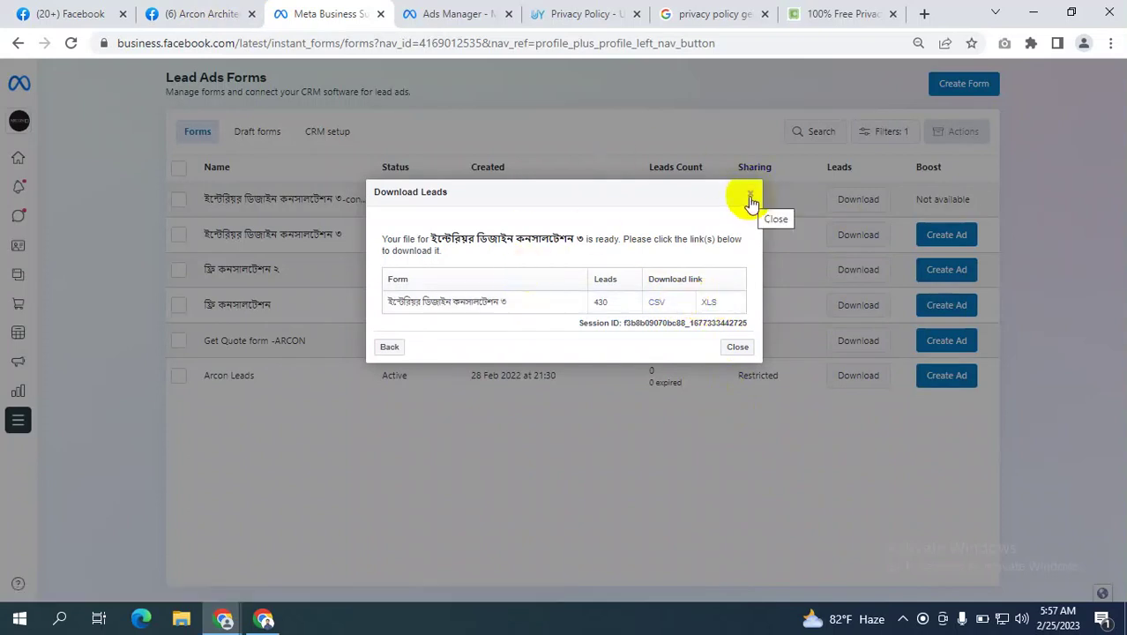
Go back to the date range, close Download Leads without downloading, and return to the Facebook Pages tab.
left_click(388, 348)
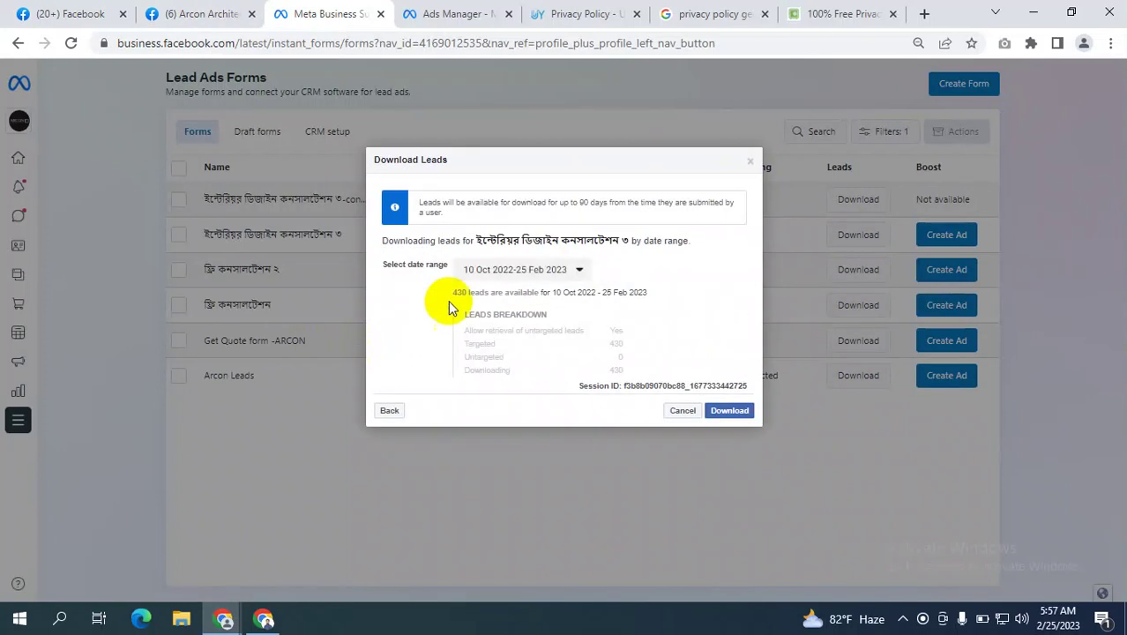
left_click(538, 269)
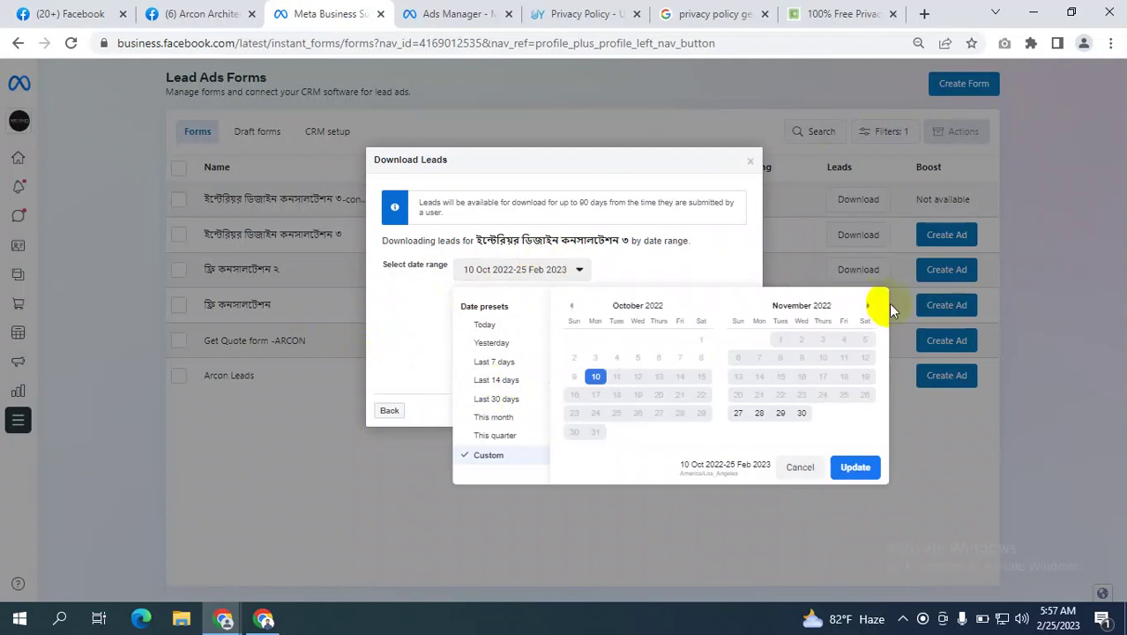
left_click(752, 165)
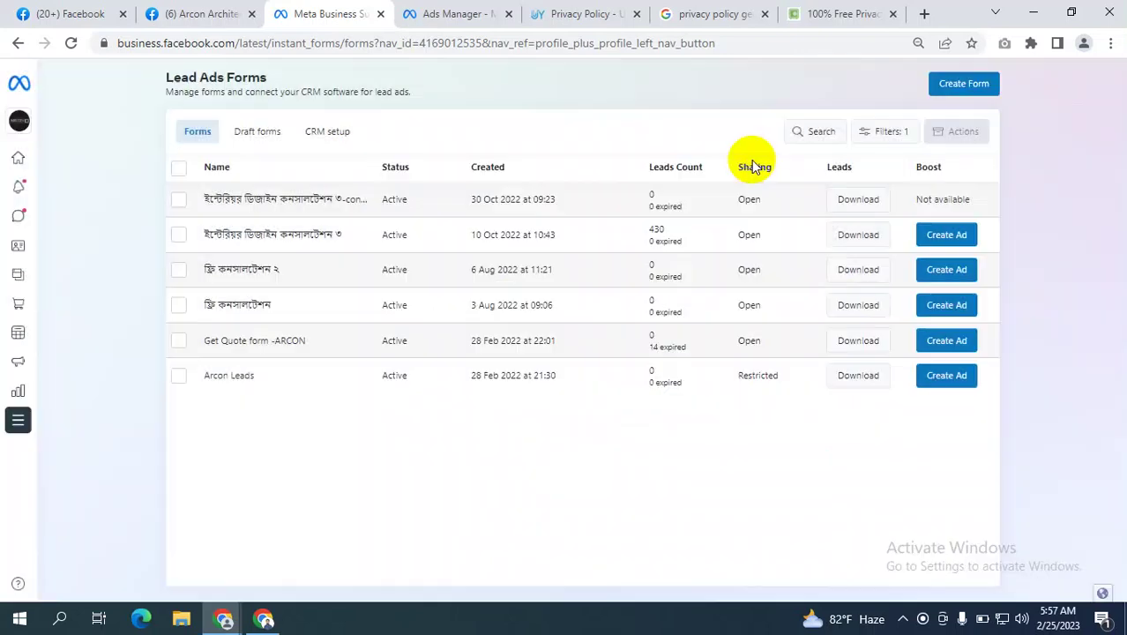
left_click(48, 13)
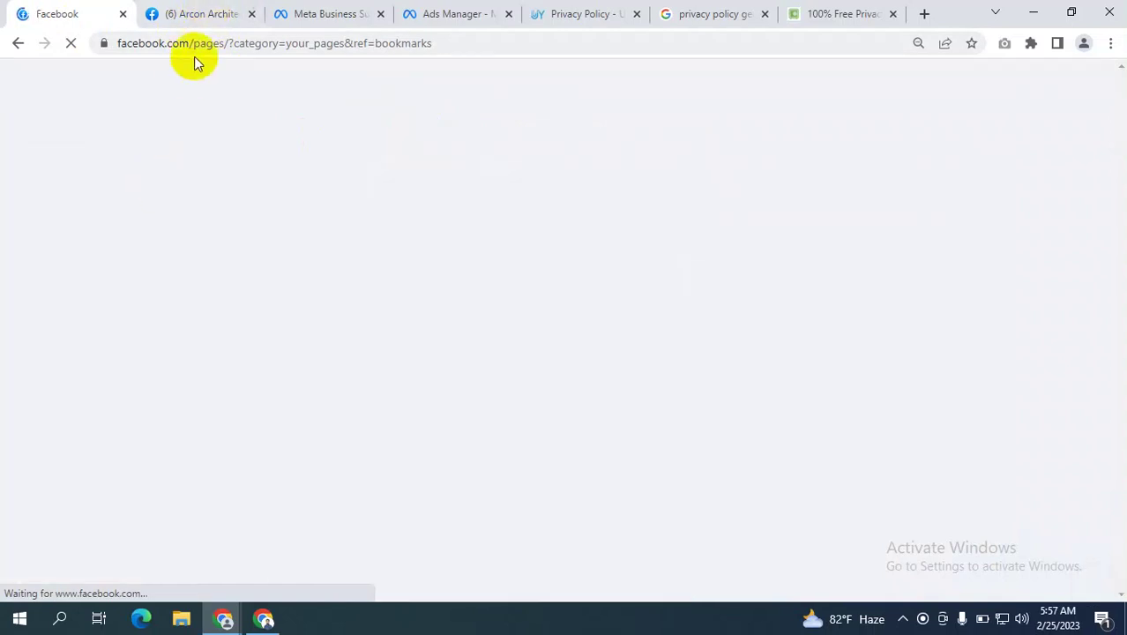
Close the Test Lead ad editor unpublished, clear the ad and ad set filters, and show all 50 campaigns.
left_click(459, 10)
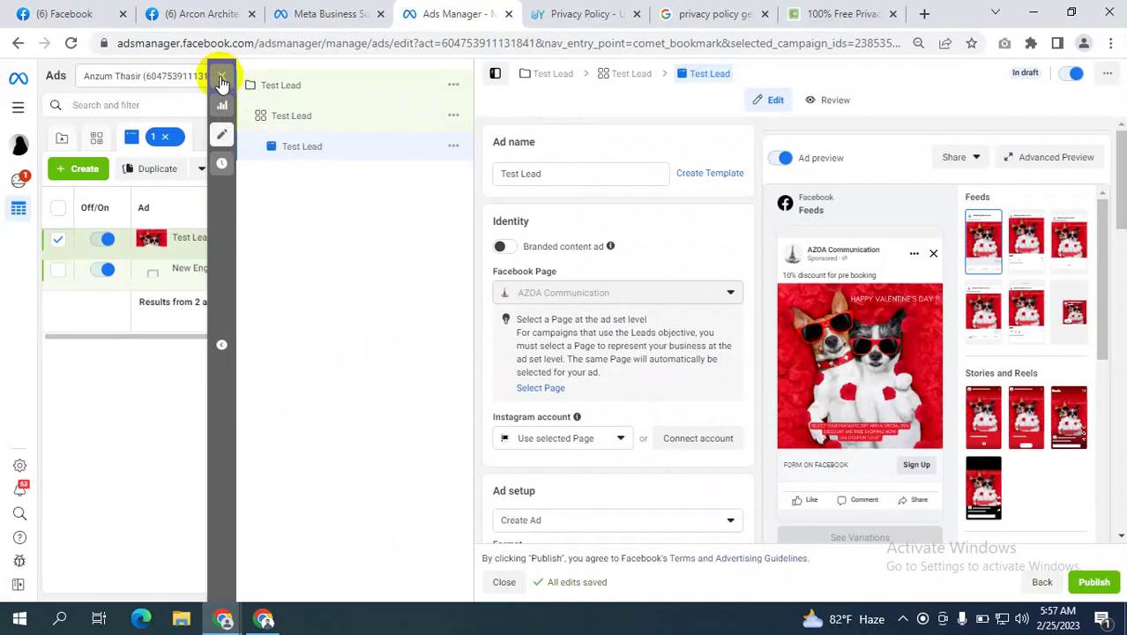
left_click(221, 78)
left_click(592, 319)
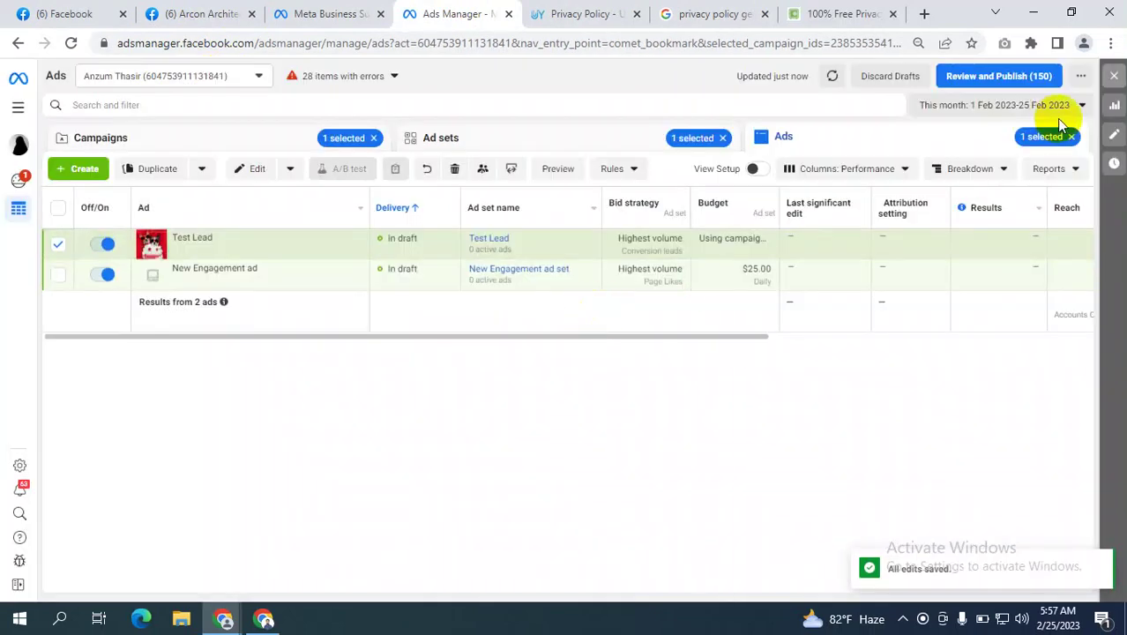
left_click(1071, 137)
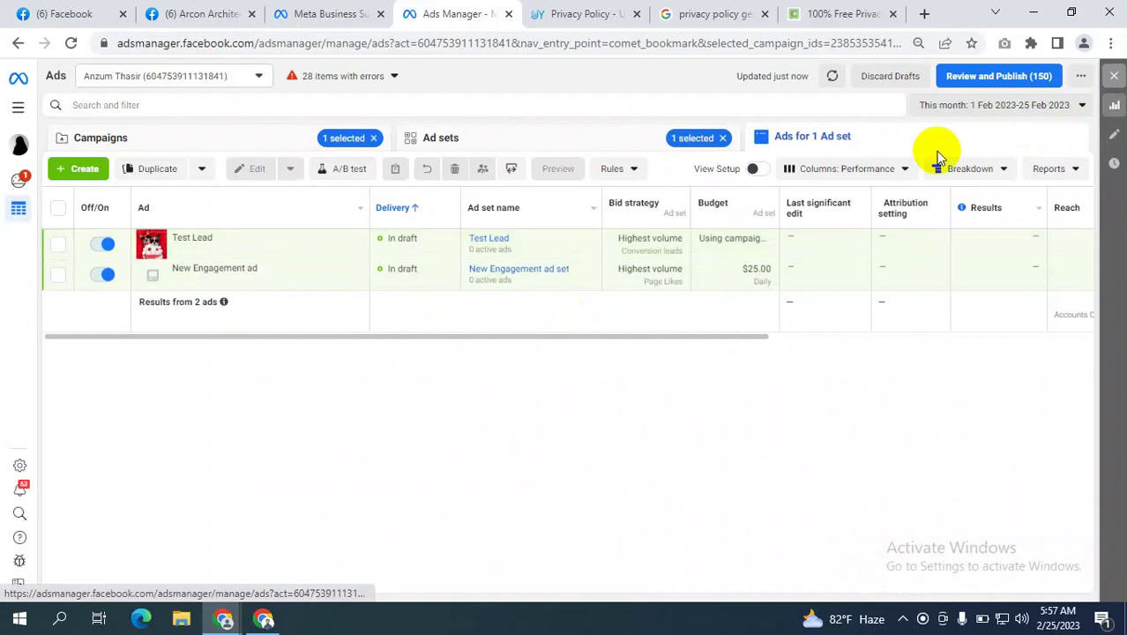
left_click(723, 138)
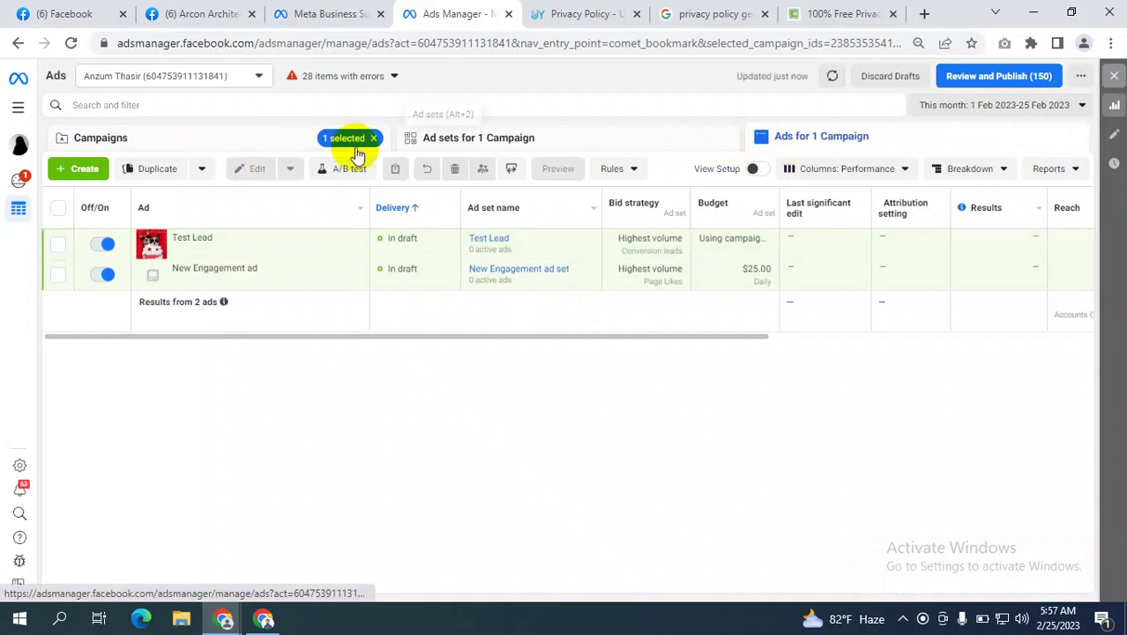
left_click(146, 141)
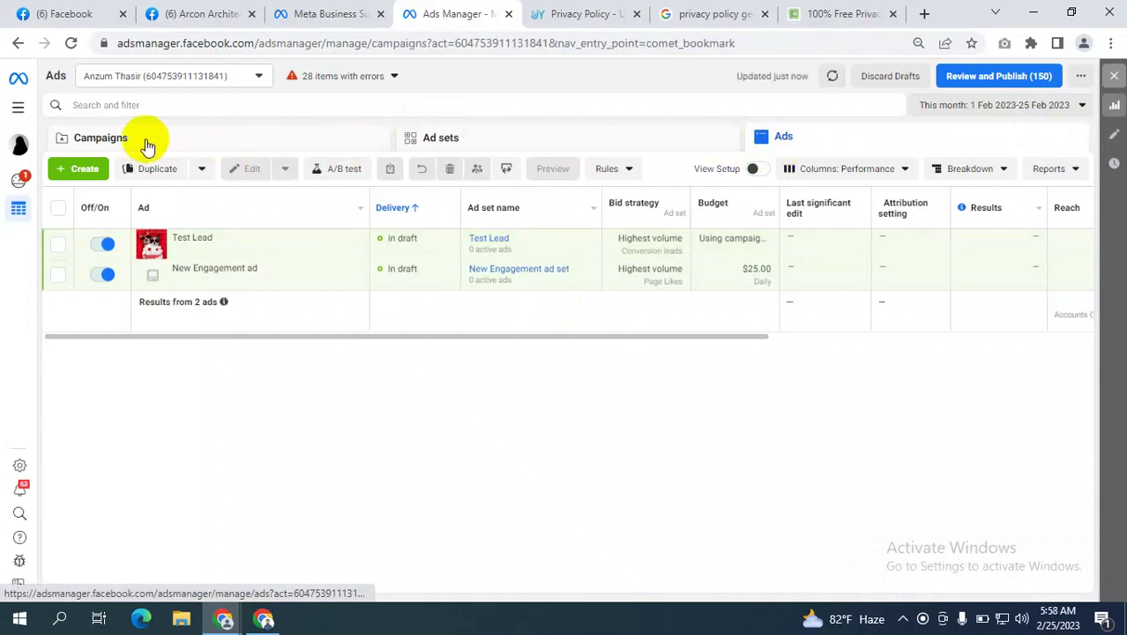
Reopen Test Lead for editing and set the ad set's conversion location to Website.
mouse_move(203, 250)
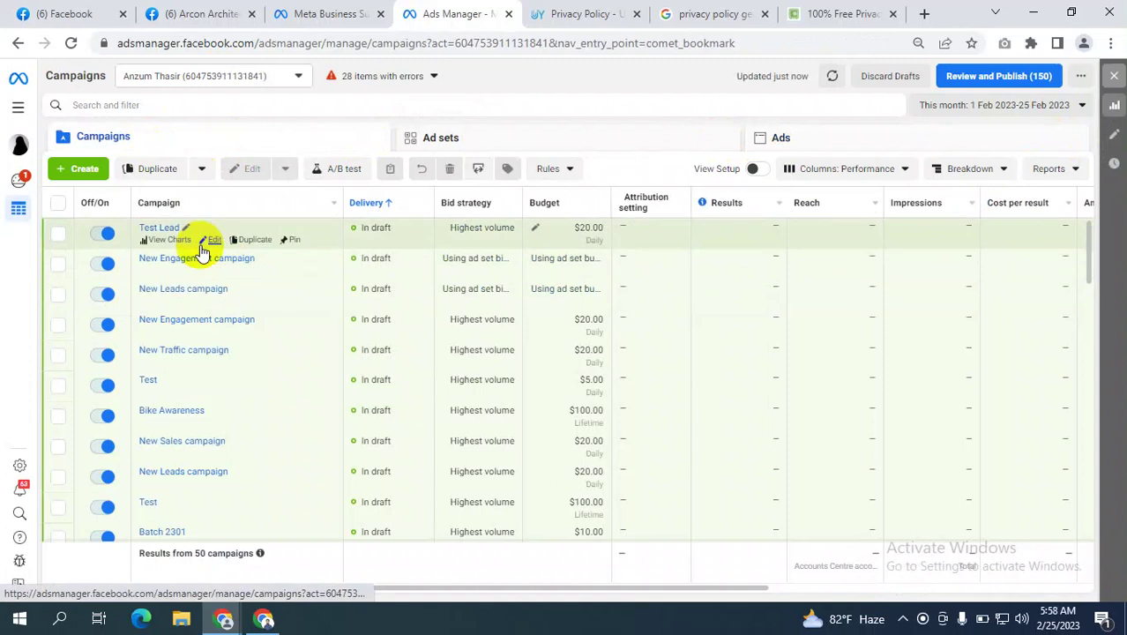
left_click(214, 238)
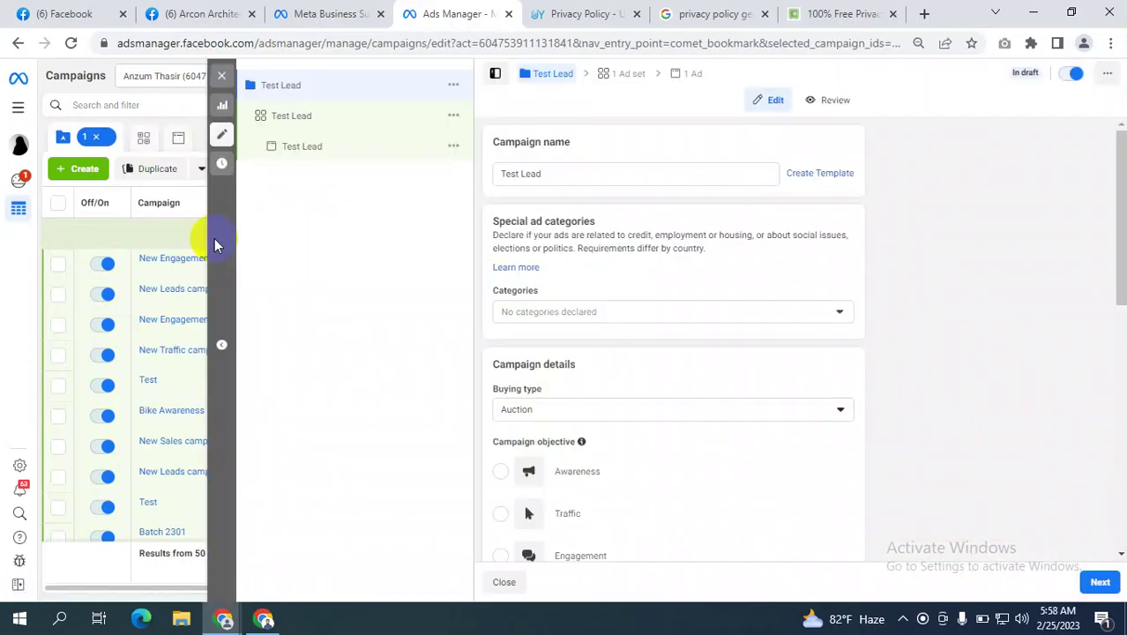
left_click(302, 117)
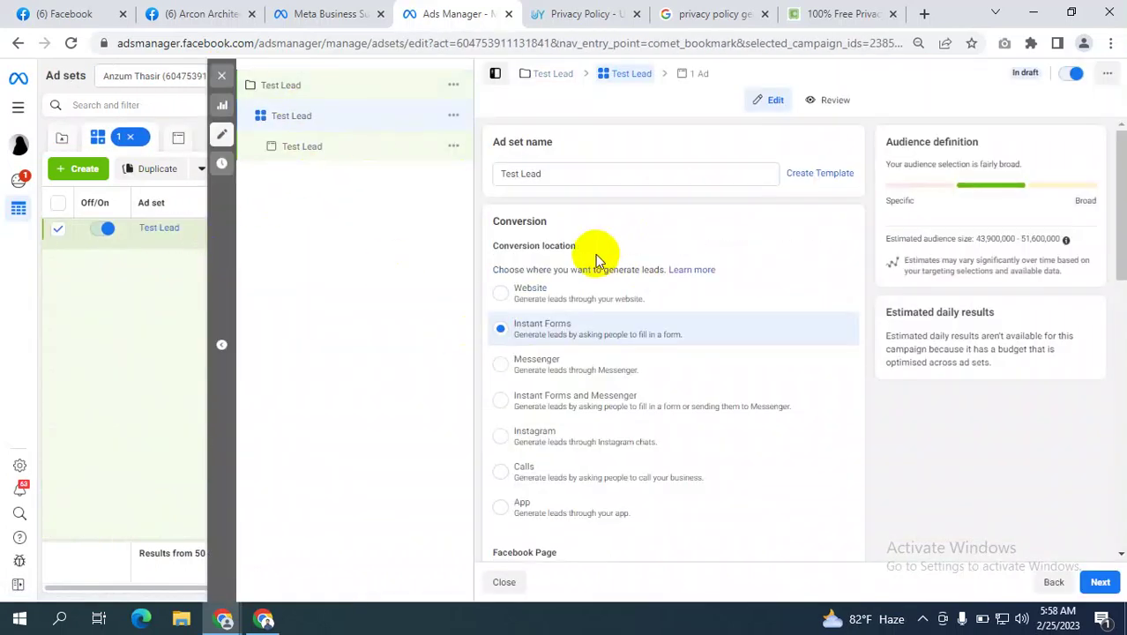
left_click(500, 292)
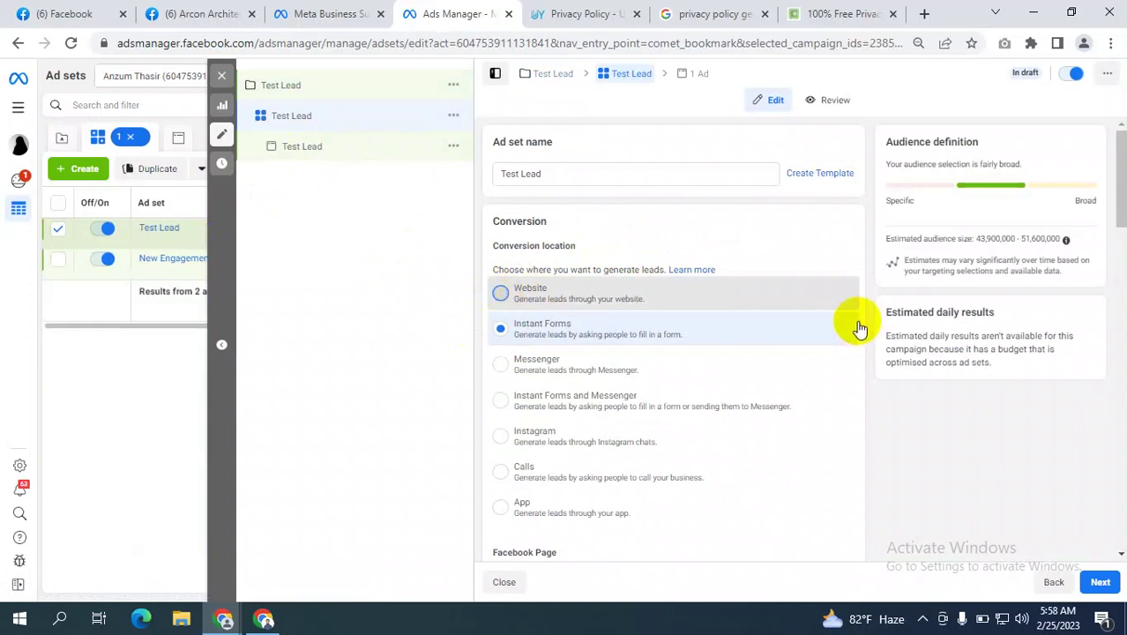
scroll(865, 331, "down", 5)
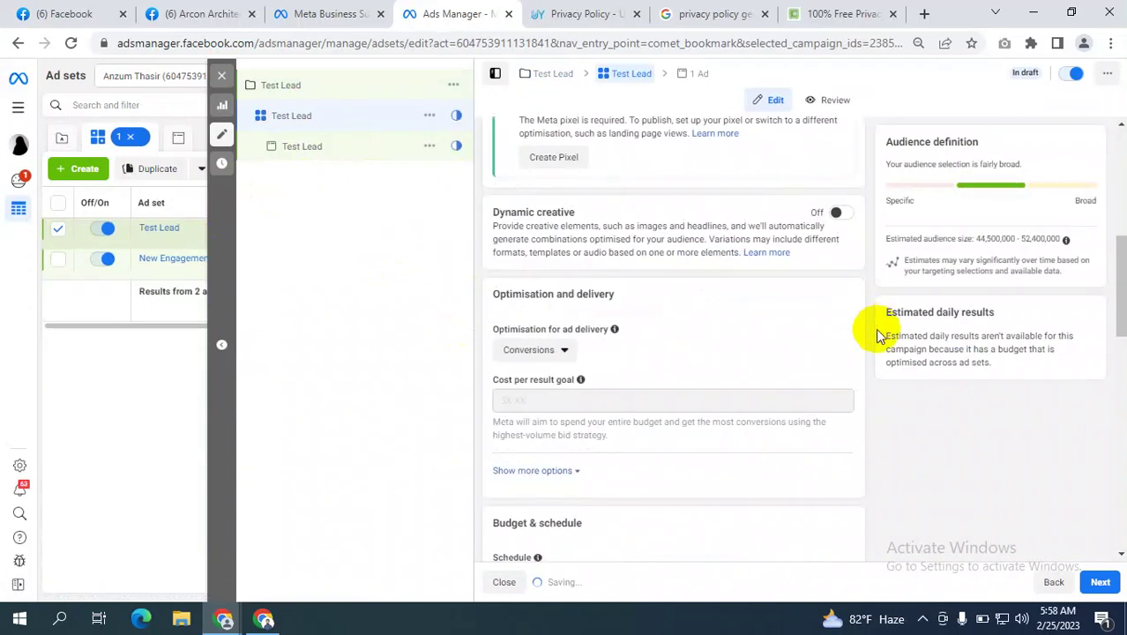
scroll(878, 335, "down", 10)
Open the Test Lead ad and go to its Website URL field.
left_click(304, 150)
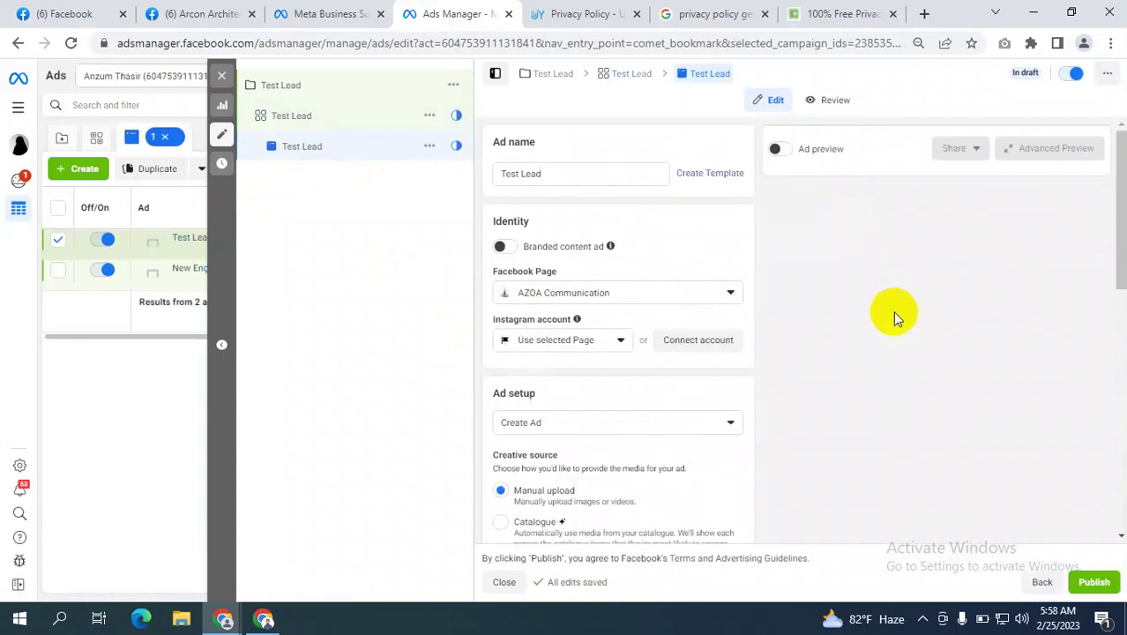
scroll(725, 352, "down", 5)
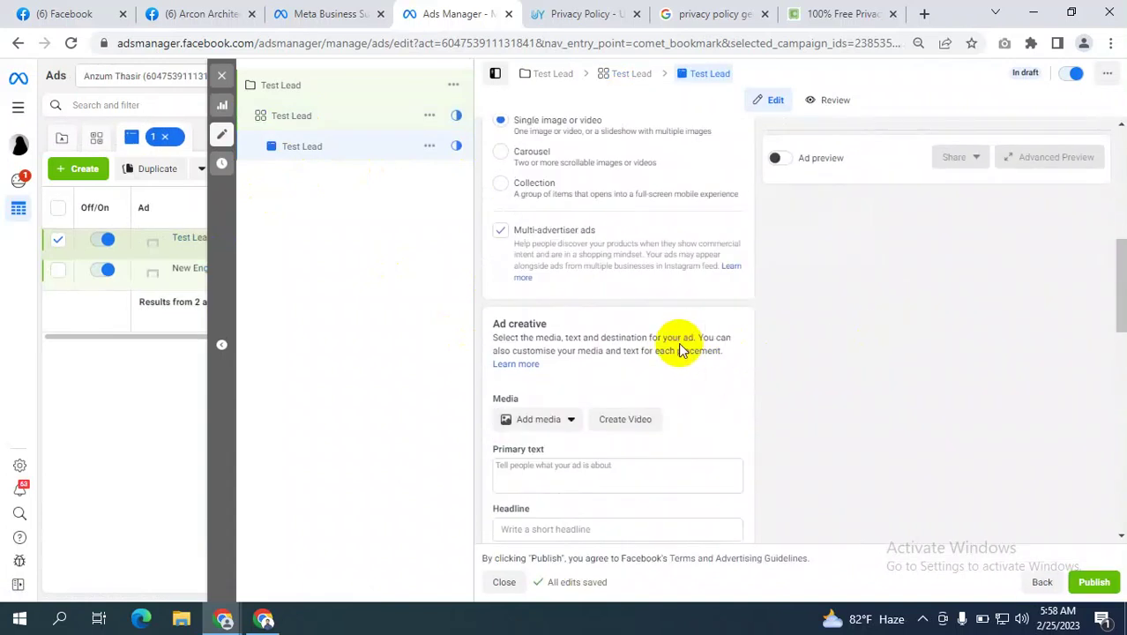
scroll(681, 350, "down", 2)
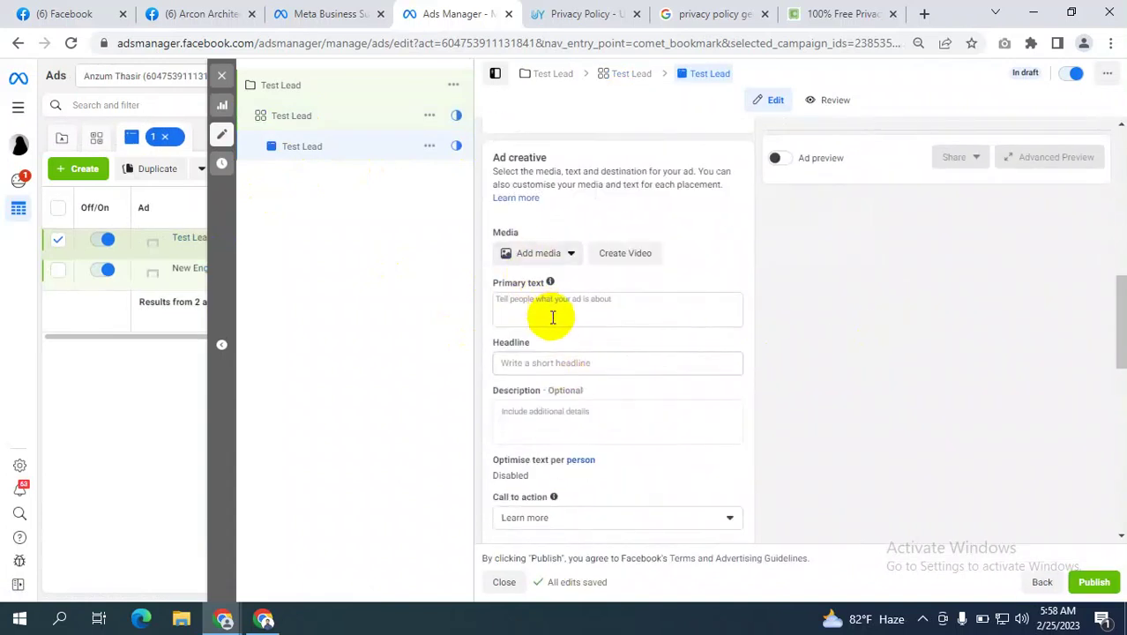
scroll(551, 317, "down", 3)
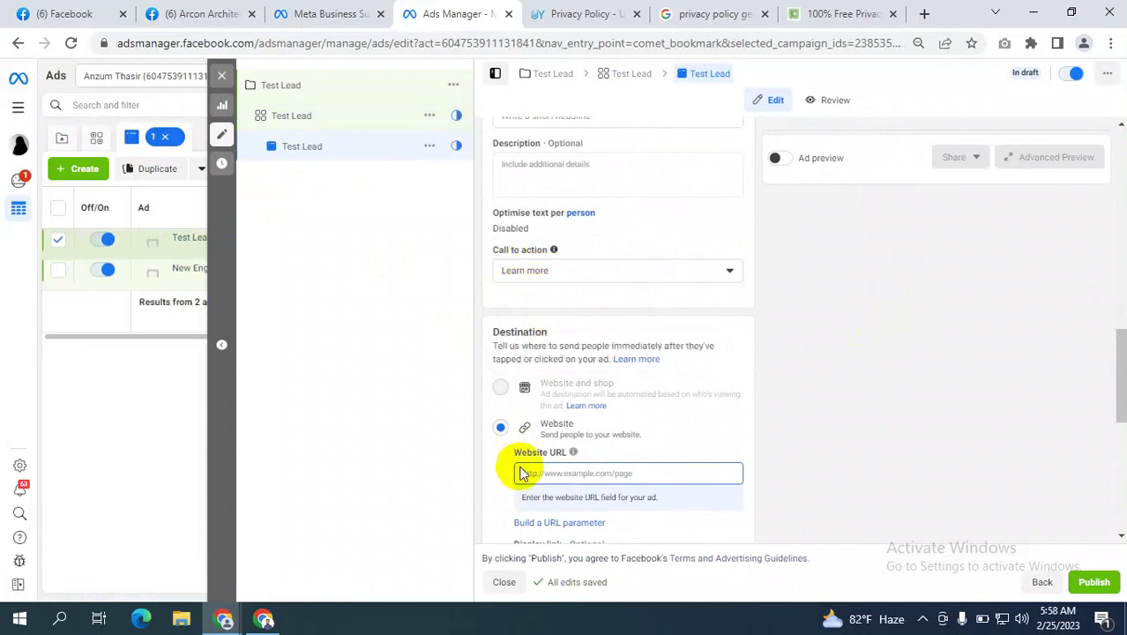
left_click(572, 473)
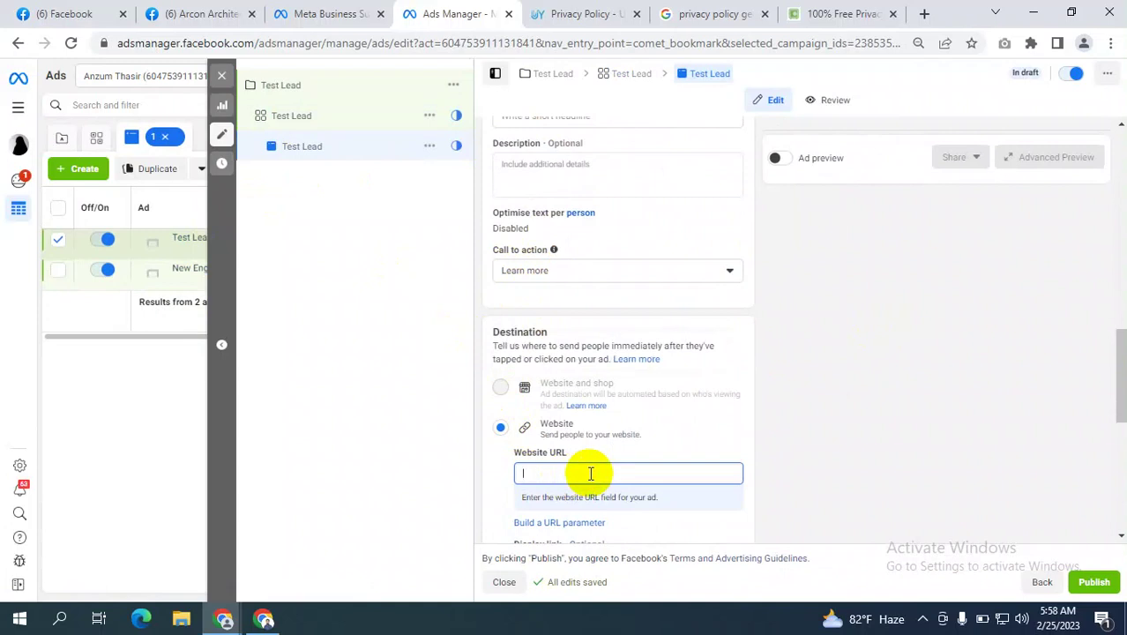
scroll(627, 385, "up", 3)
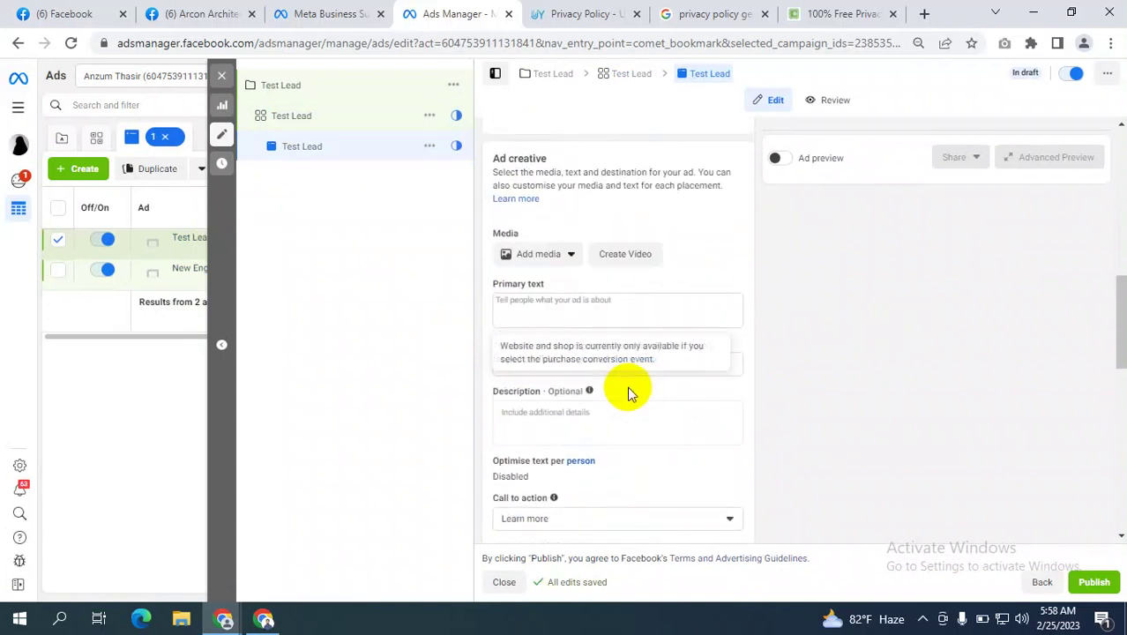
scroll(557, 358, "up", 1)
Add the happy Valentine's Day dogs image as the ad's media, through cropping and optimisation.
left_click(535, 337)
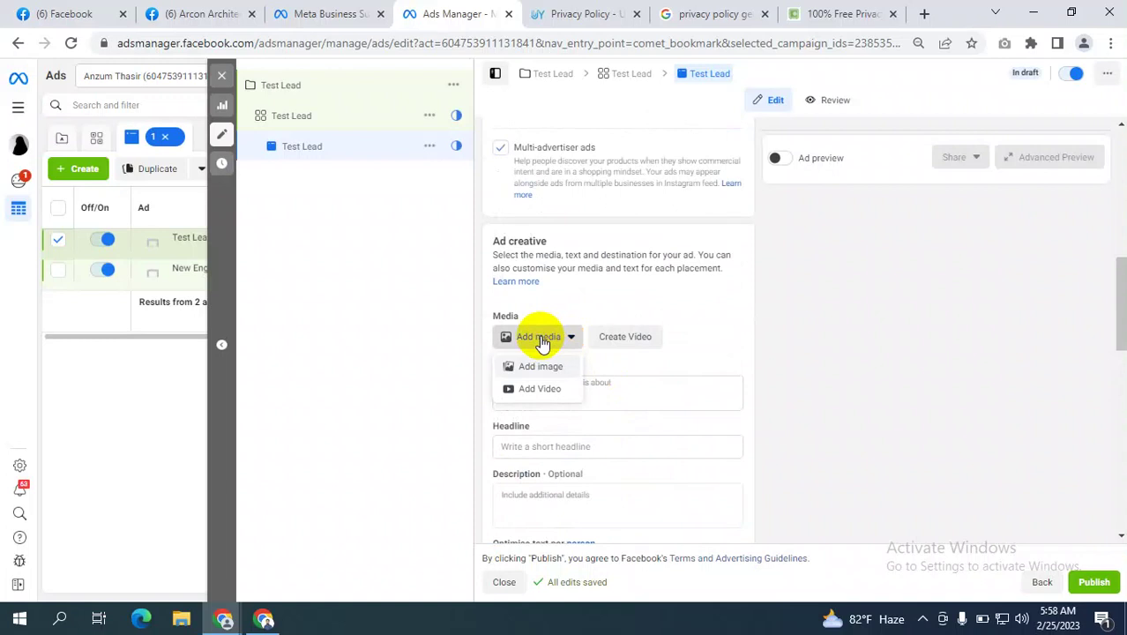
left_click(539, 367)
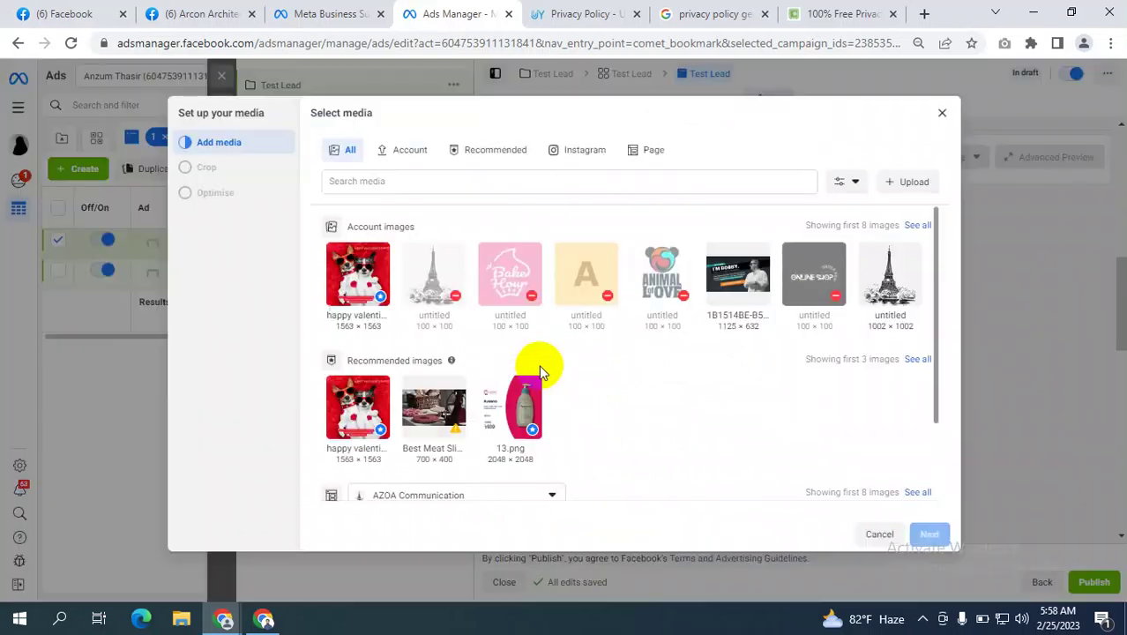
left_click(929, 534)
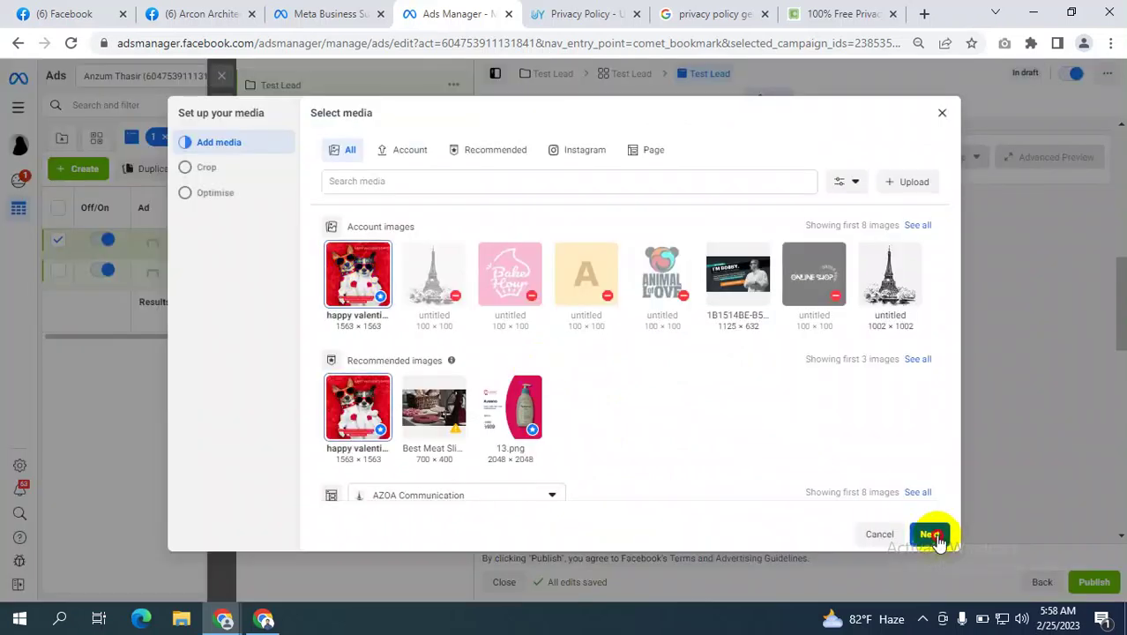
left_click(931, 535)
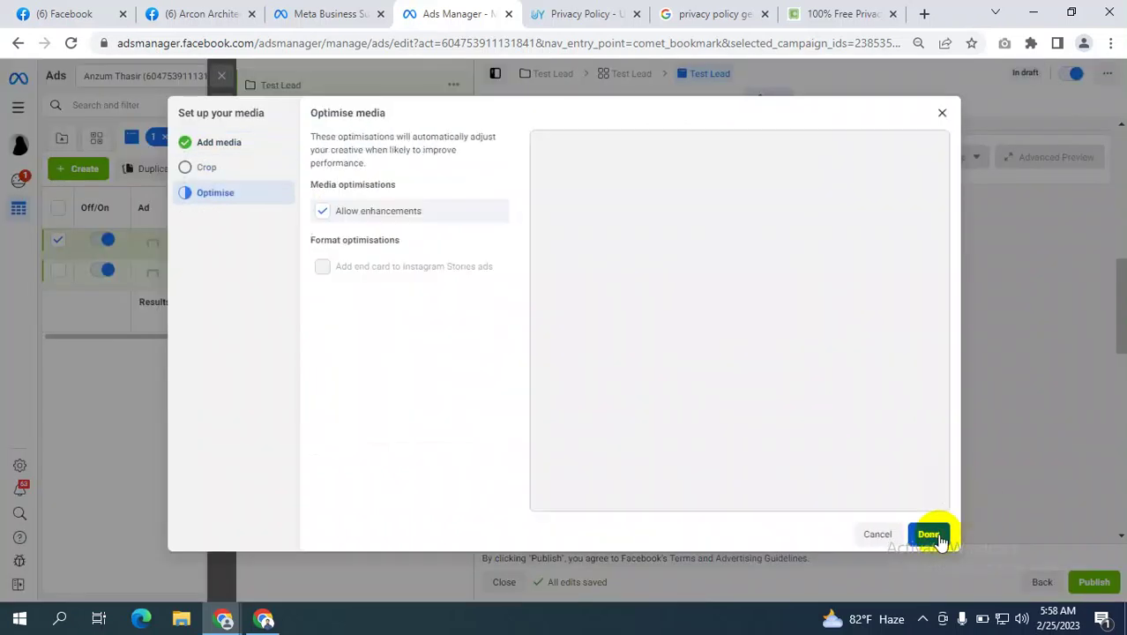
left_click(931, 535)
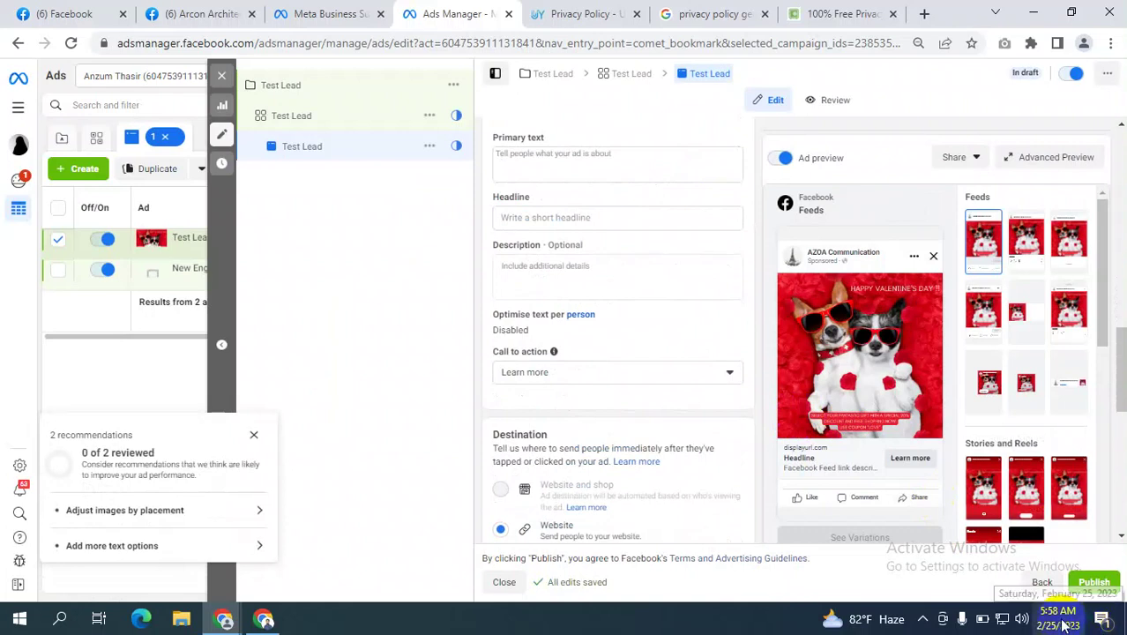
Bring the Google Meet Chrome window to the front from the taskbar.
left_click(813, 324)
mouse_move(822, 315)
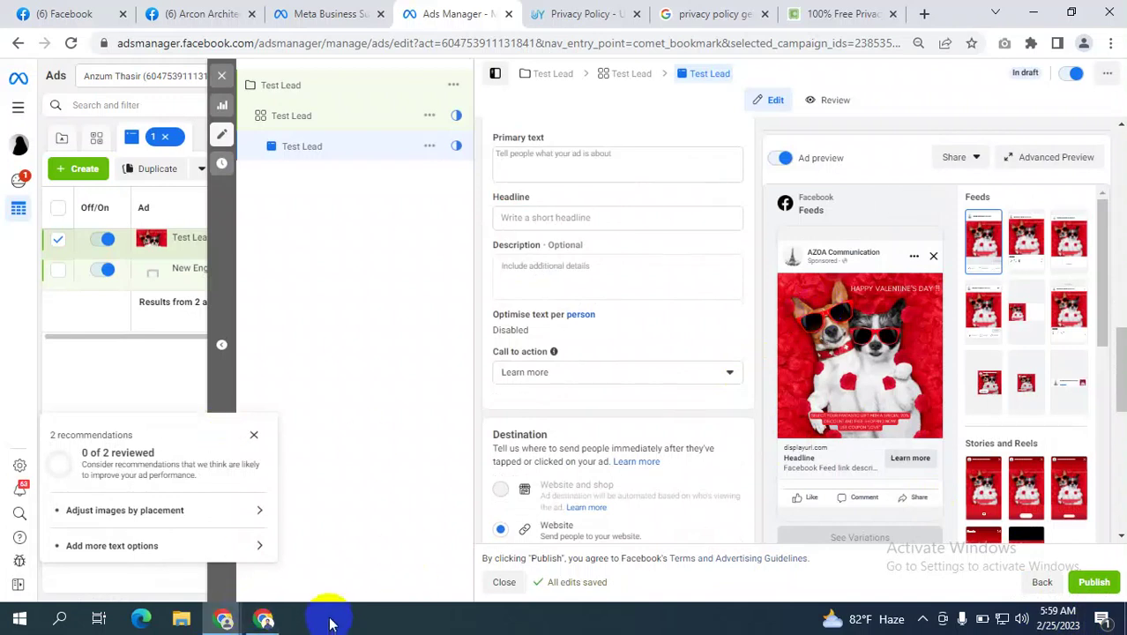
left_click(263, 620)
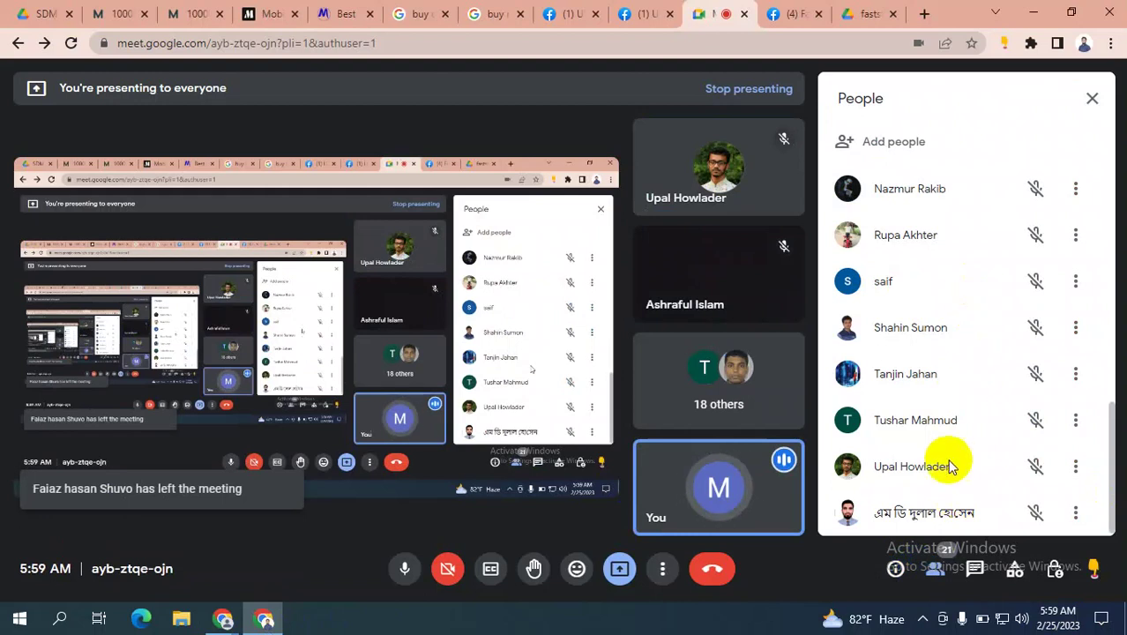
Scroll the People panel to the top and mute your microphone from the bottom toolbar.
scroll(1010, 334, "up", 3)
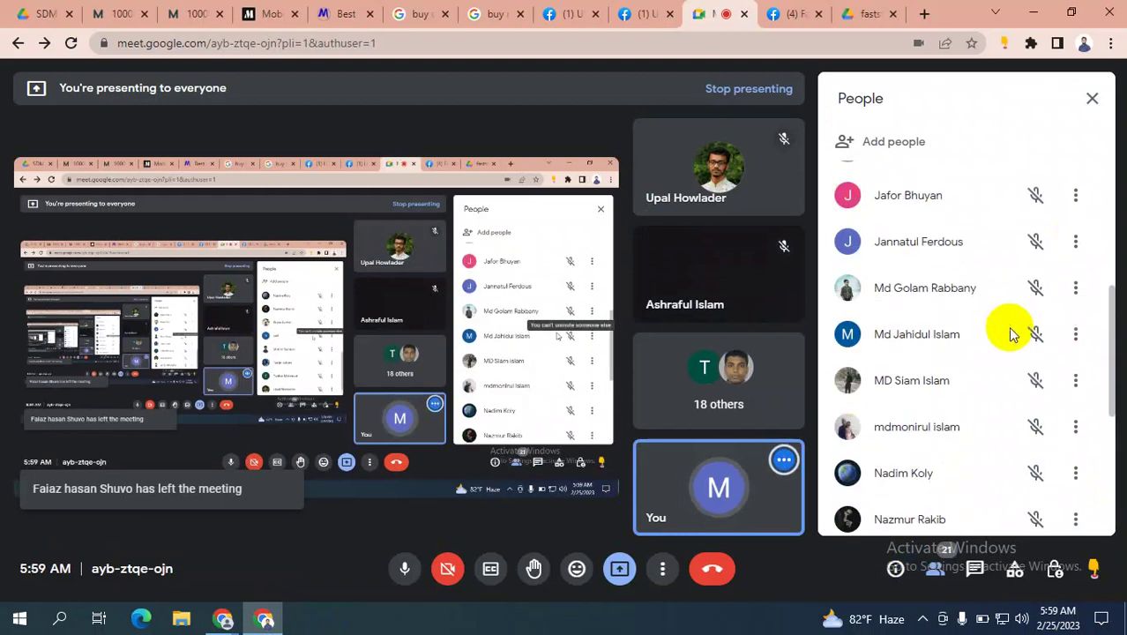
scroll(1010, 335, "up", 4)
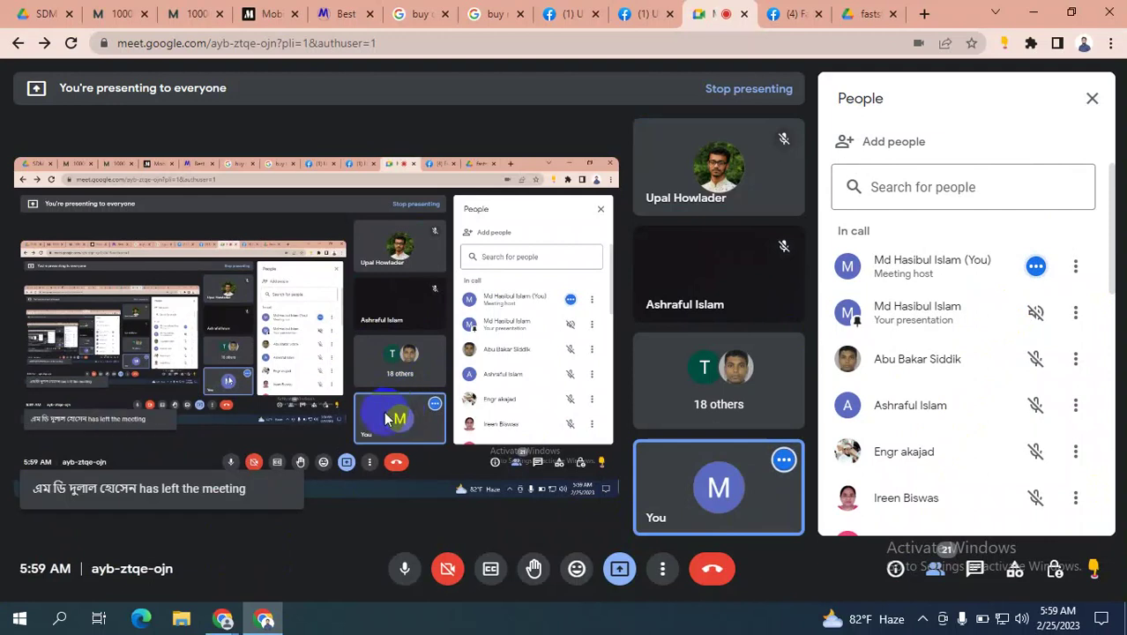
left_click(404, 569)
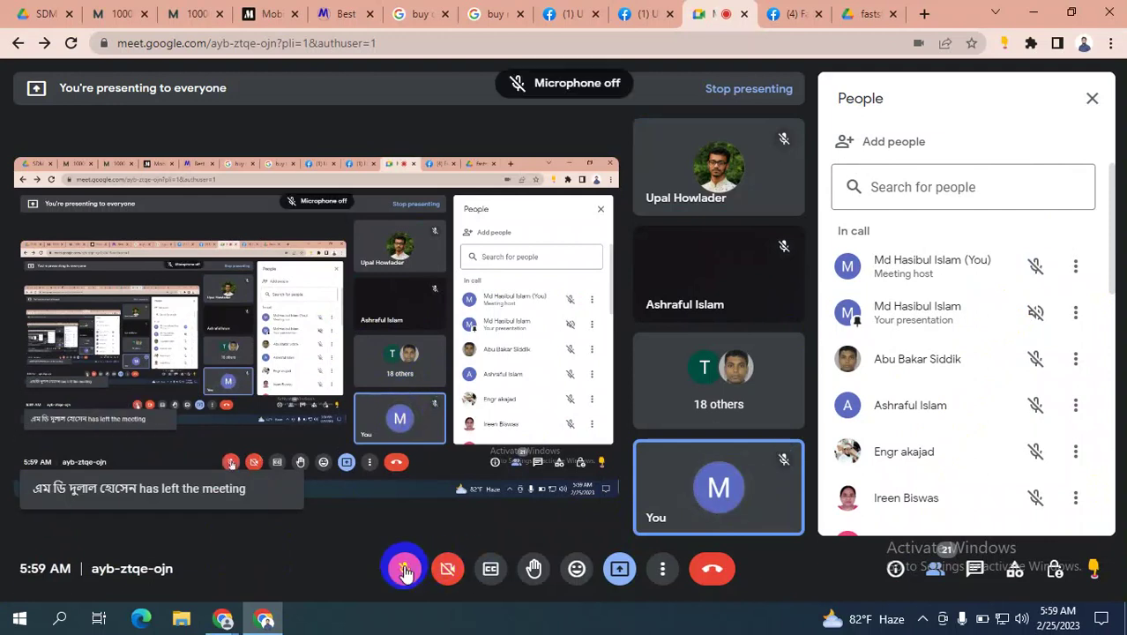